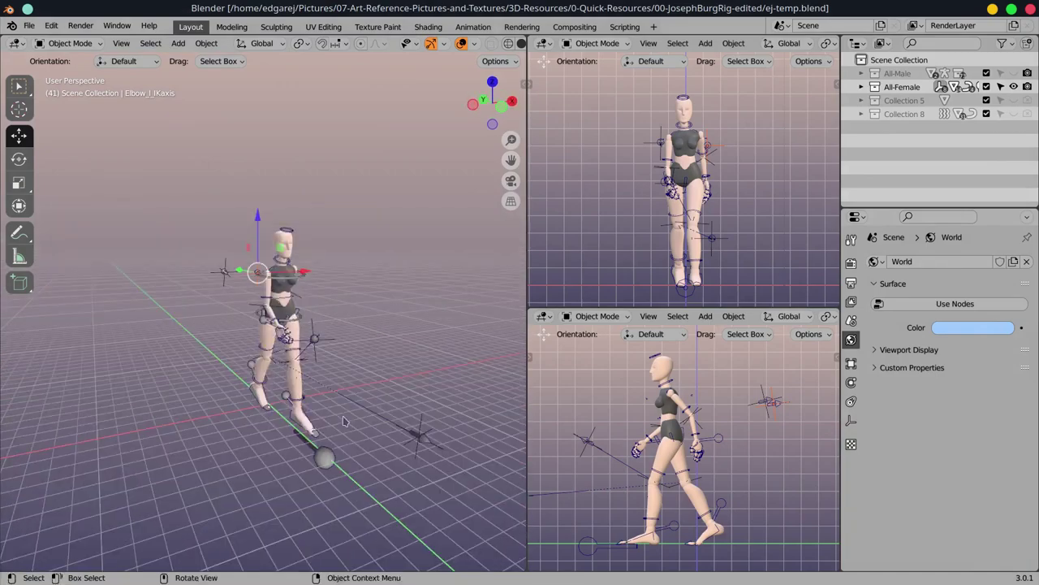
Step: In Pose Mode, move and rotate the thigh and foot bones to start a walking stride
key(ctrl+Tab)
key(g)
click(290, 401)
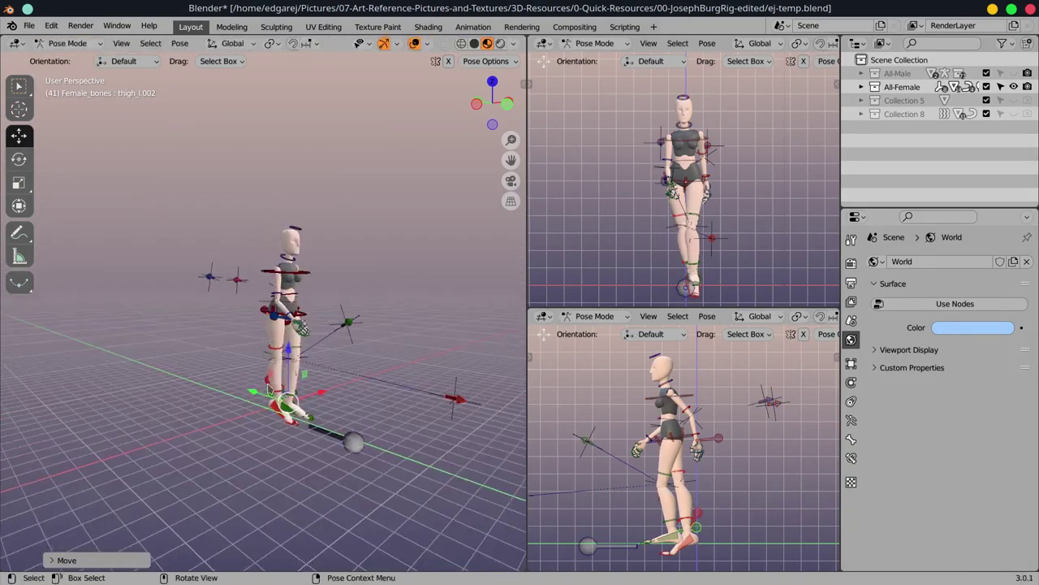
click(285, 341)
key(shift+space)
key(r)
click(261, 398)
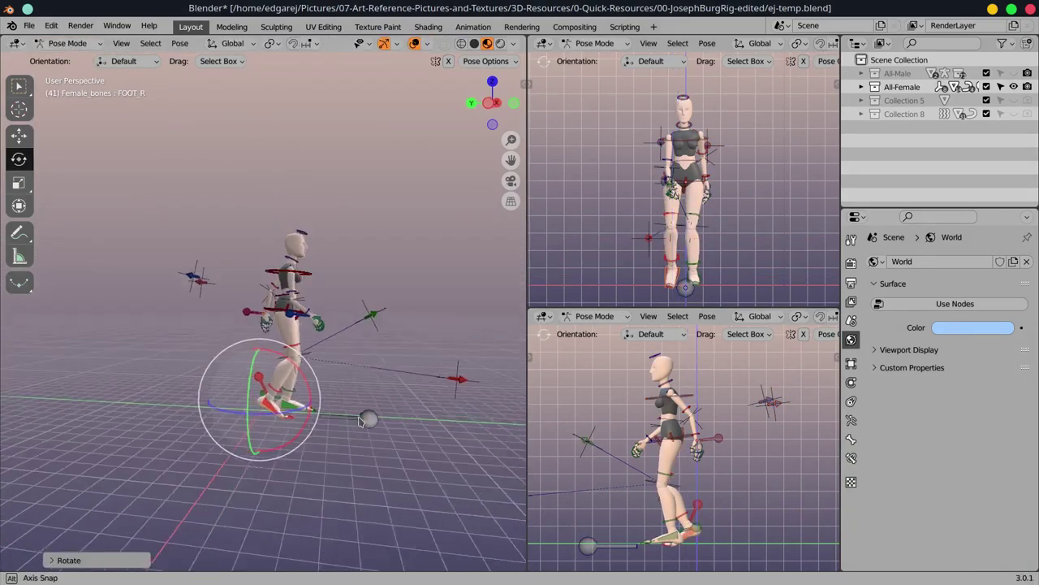
drag(292, 420, 53, 300)
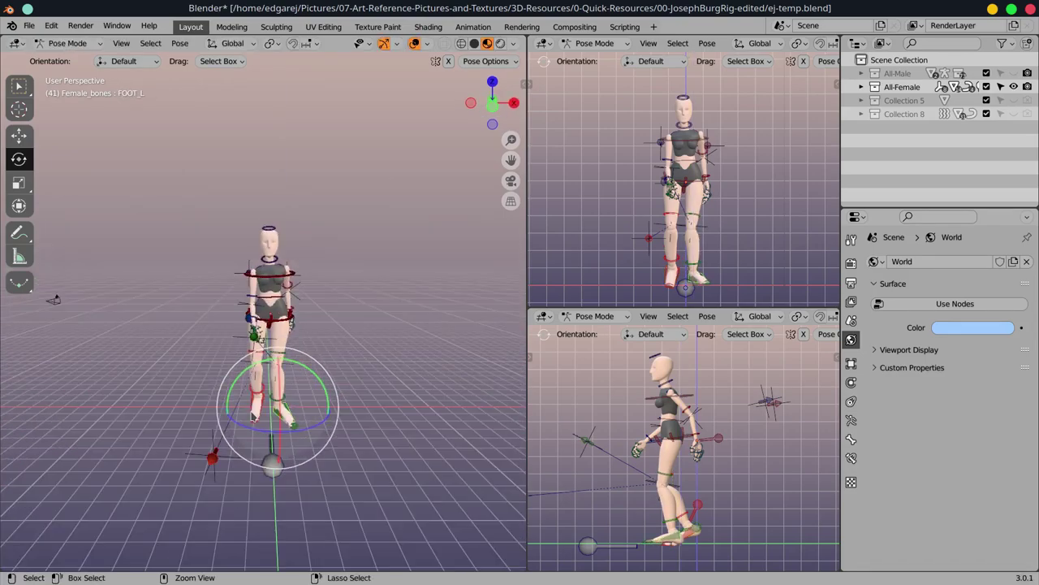
mouse_move(339, 431)
mouse_down()
mouse_move(244, 422)
mouse_move(224, 436)
mouse_move(268, 422)
mouse_up()
Step: Rotate the right thigh and move the left thigh to lengthen the stride
key(shift+space)
key(r)
click(258, 419)
key(shift+space)
key(g)
scroll(248, 438, up, 3)
Step: Twist the chest bone to turn the upper body
key(shift+space)
key(r)
click(313, 199)
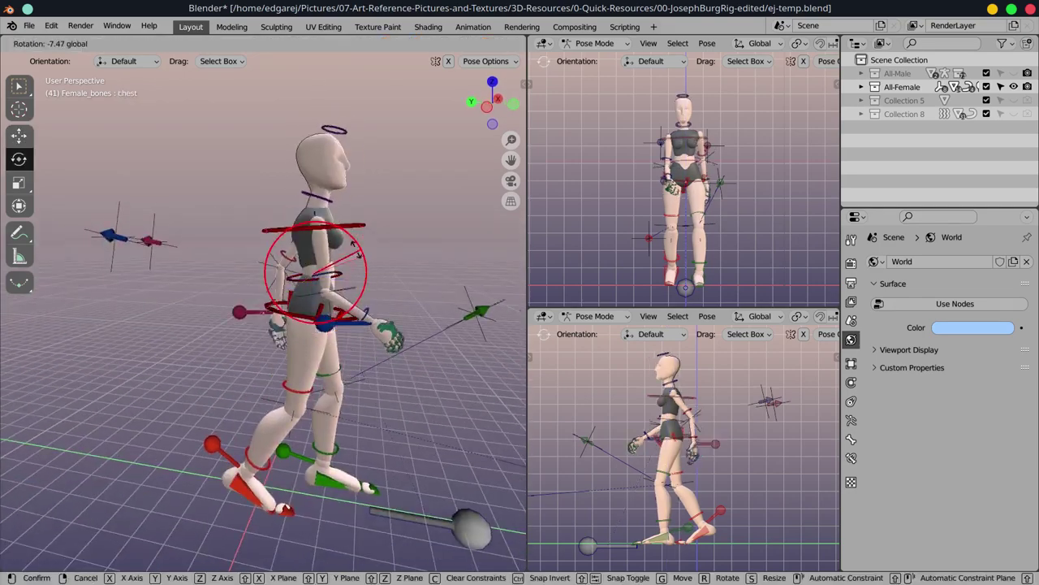
drag(349, 243, 328, 349)
key(r)
Step: Swing the left shin so the foot points right, and adjust the neck and arm bones
click(376, 258)
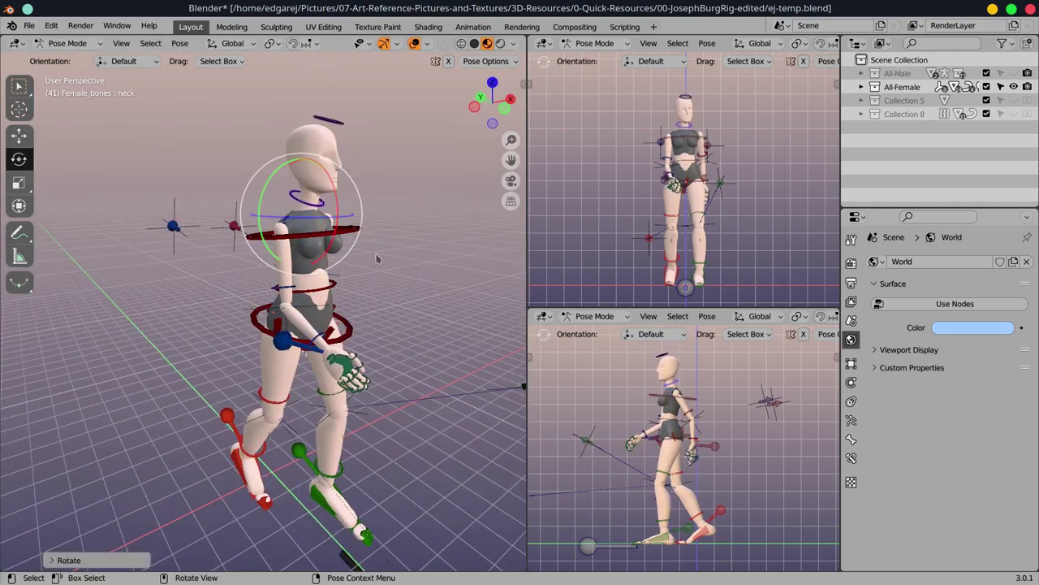
click(341, 492)
drag(350, 511, 382, 487)
click(246, 455)
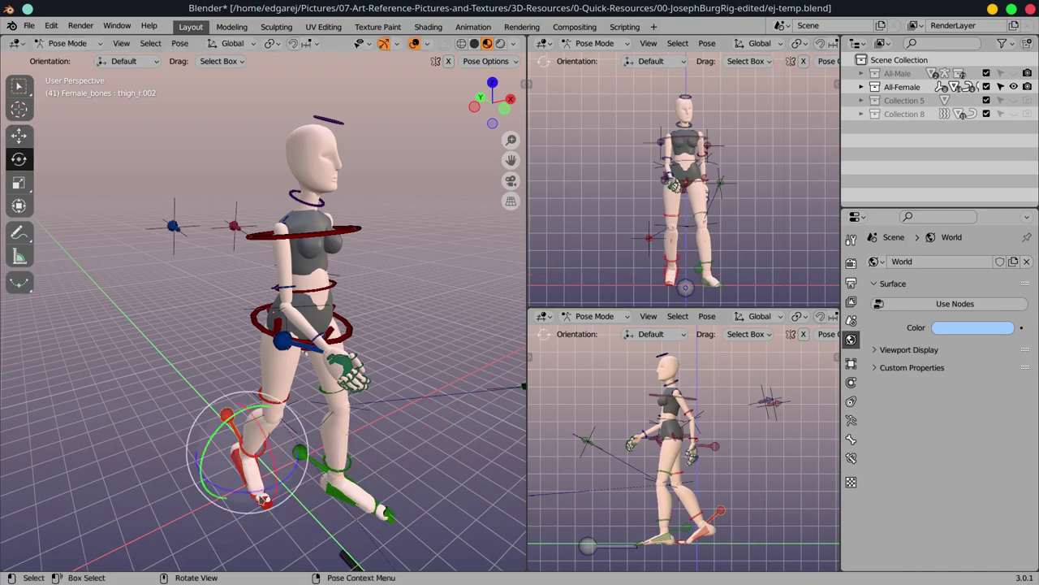
click(309, 203)
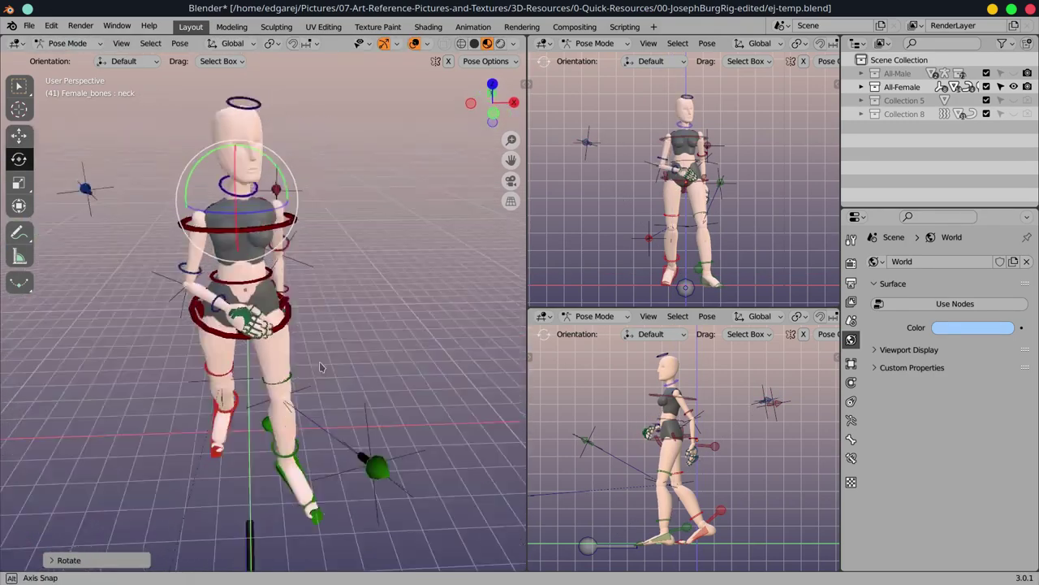
click(312, 322)
Step: Nudge the right knee into place and save ej-temp.blend
click(28, 25)
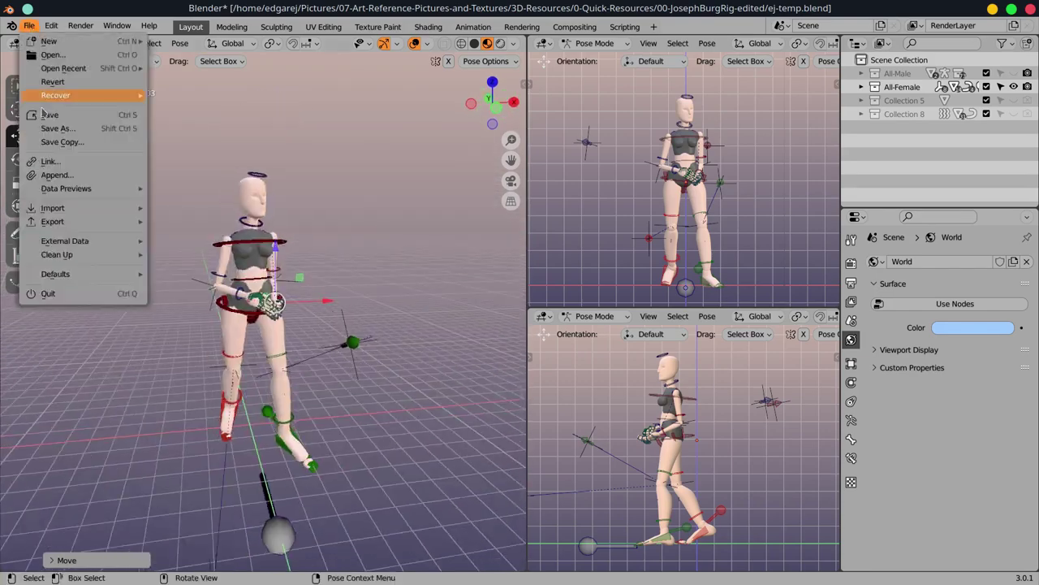
click(65, 92)
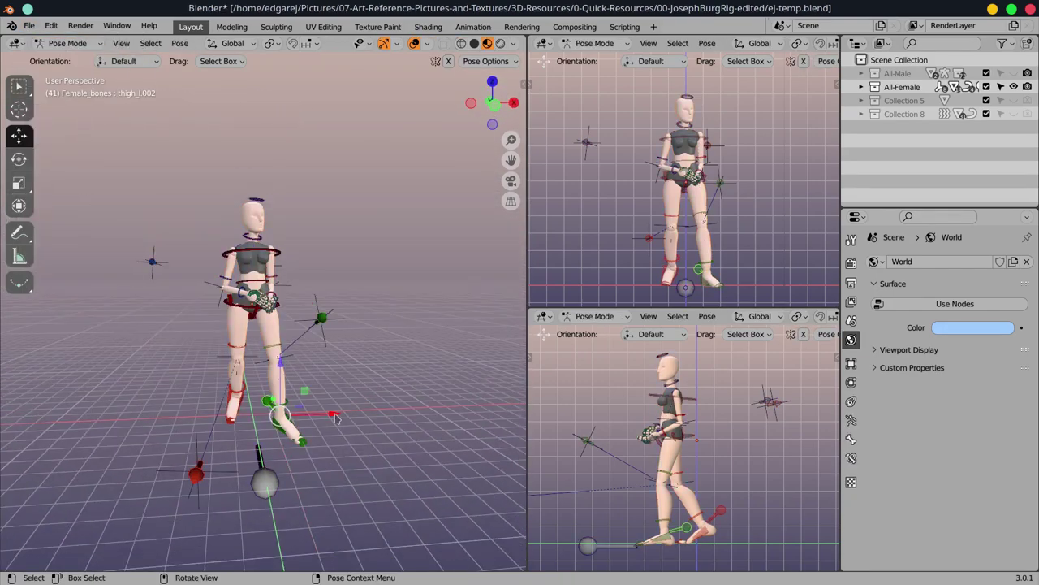
click(286, 393)
key(g)
scroll(186, 264, up, 3)
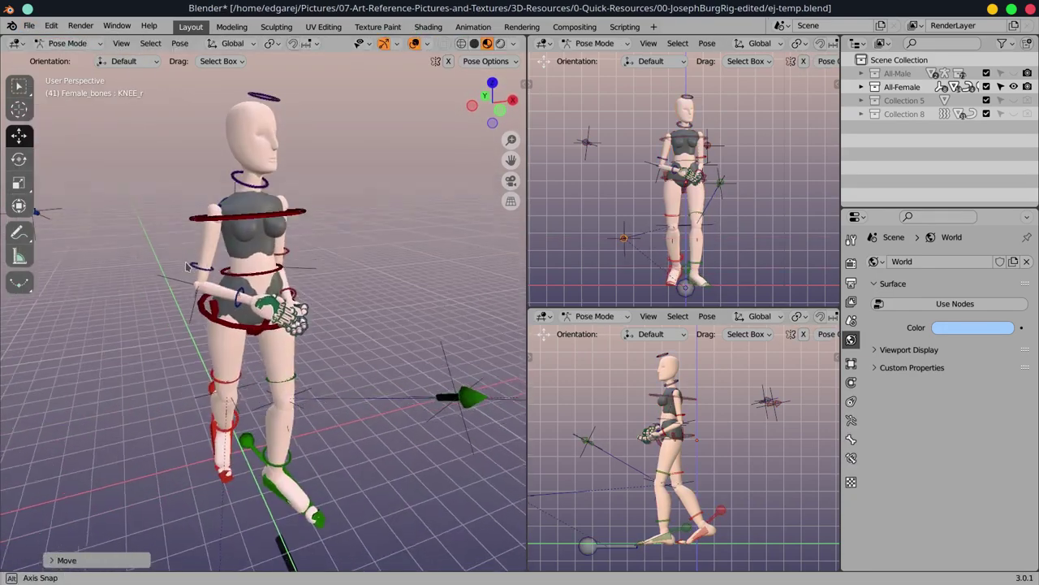
drag(186, 263, 184, 291)
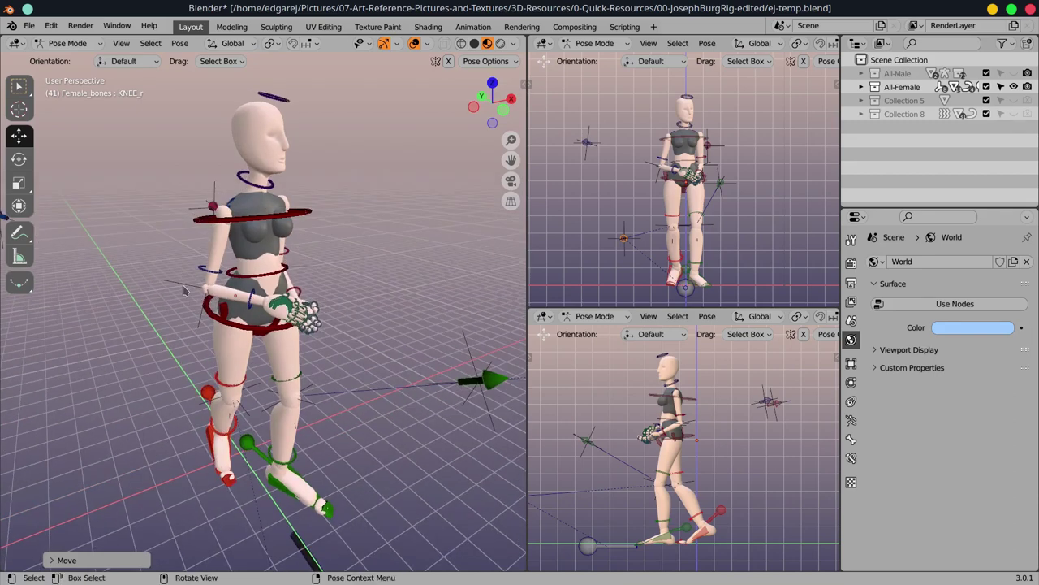
key(ctrl+s)
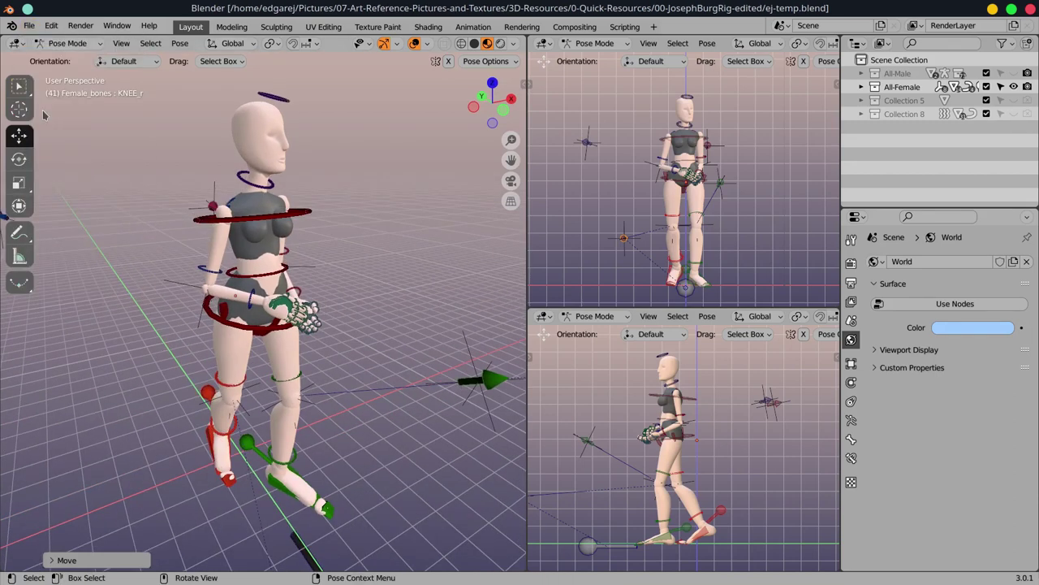
Step: Remove the body mesh's shape keys and clear its parent from the rig
key(ctrl+Tab)
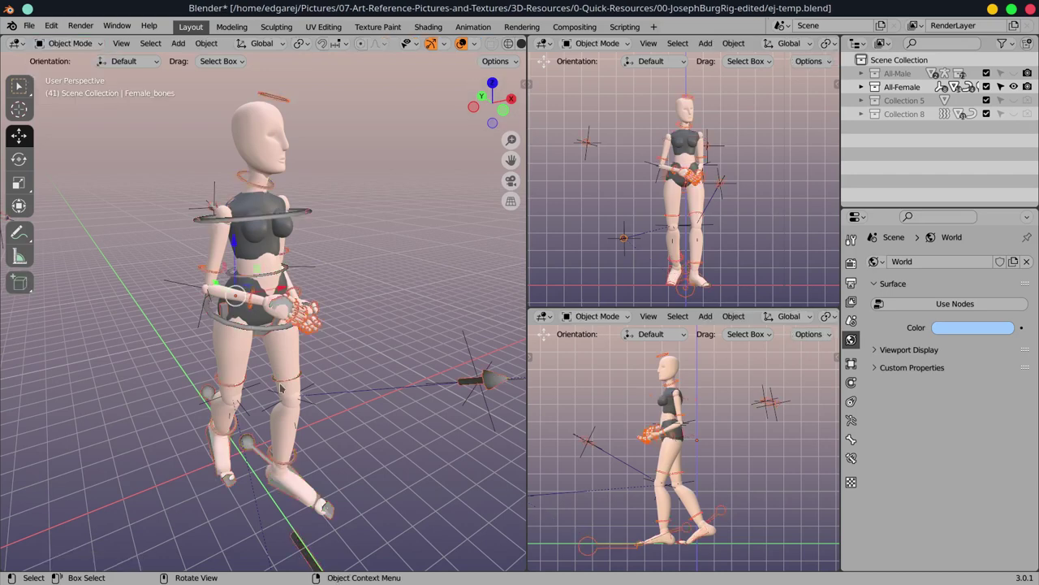
click(297, 306)
click(851, 457)
click(1022, 428)
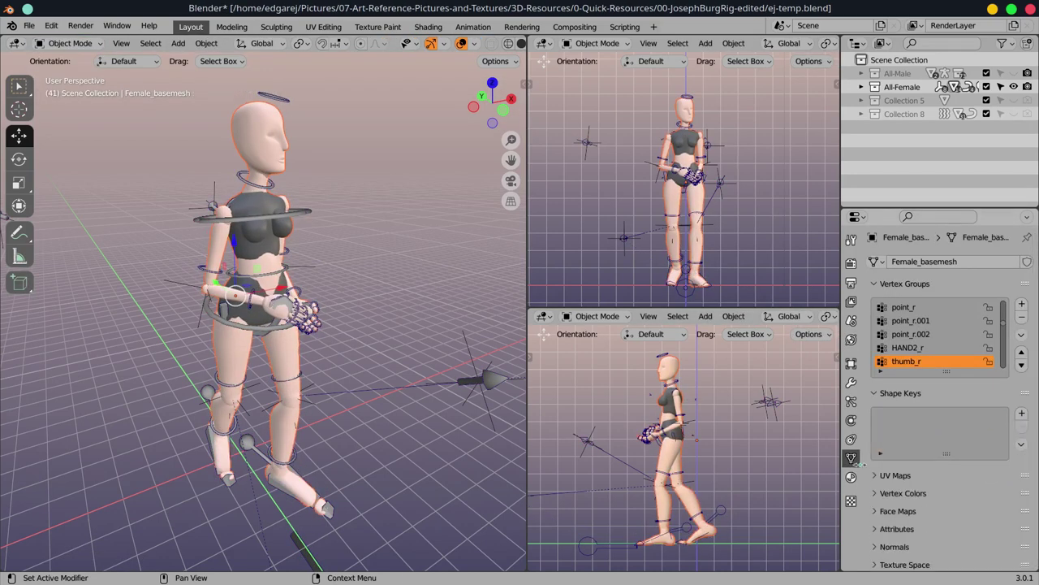
click(851, 382)
key(alt+p)
Step: Save ej-temp.blend again and start a new General scene
key(ctrl+s)
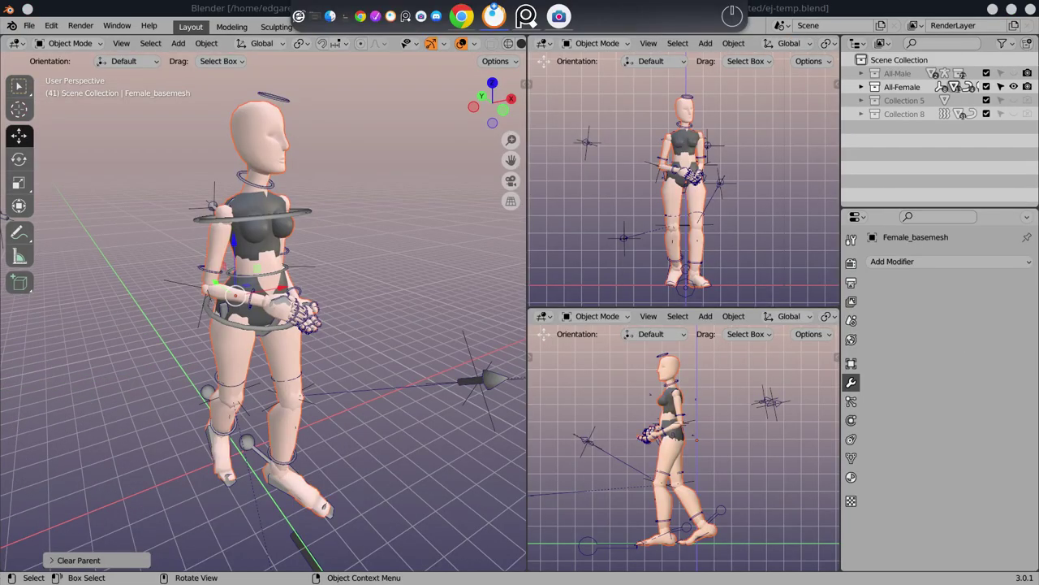
scroll(263, 325, down, 5)
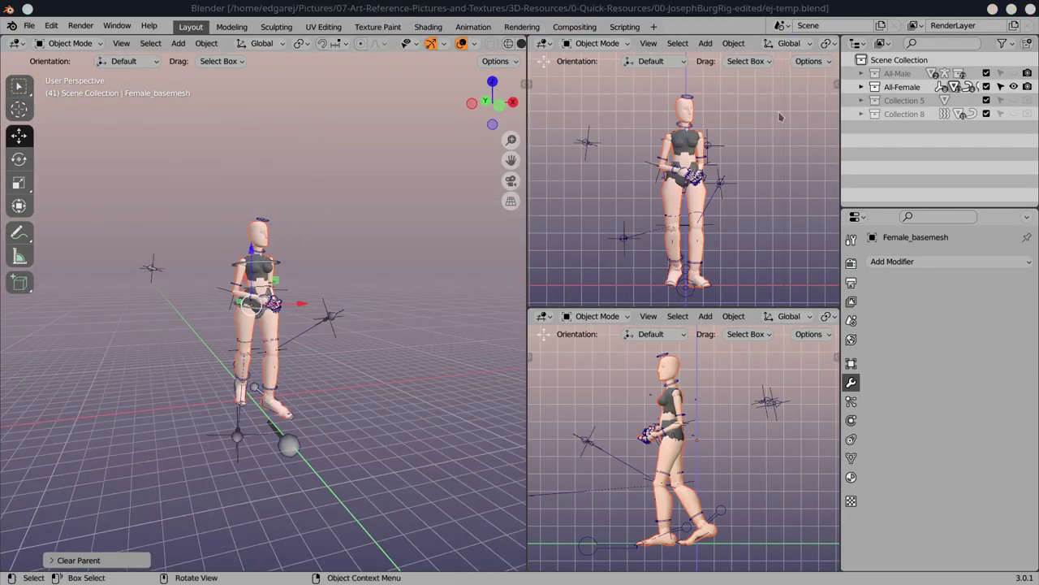
key(ctrl+z)
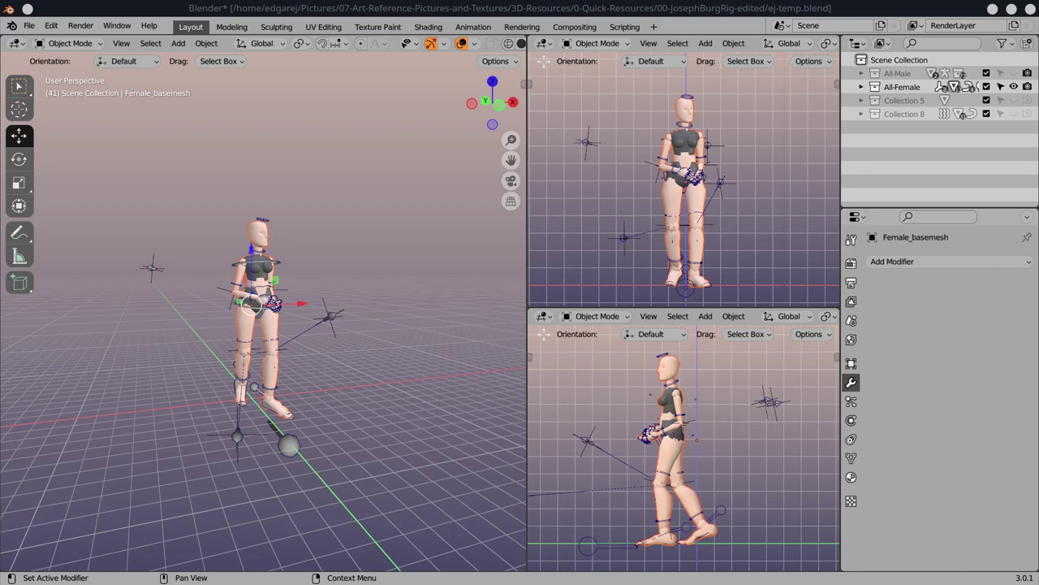
click(28, 25)
click(48, 108)
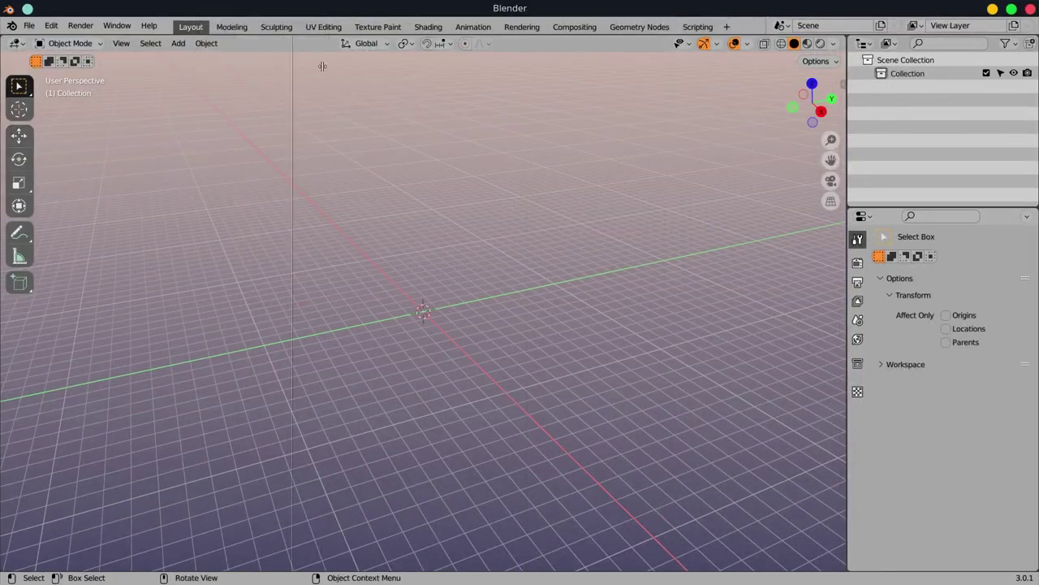
Step: Place the Female-Walking02 figure into the scene from the asset library
click(48, 78)
click(49, 174)
drag(222, 352, 540, 357)
key(shift+F5)
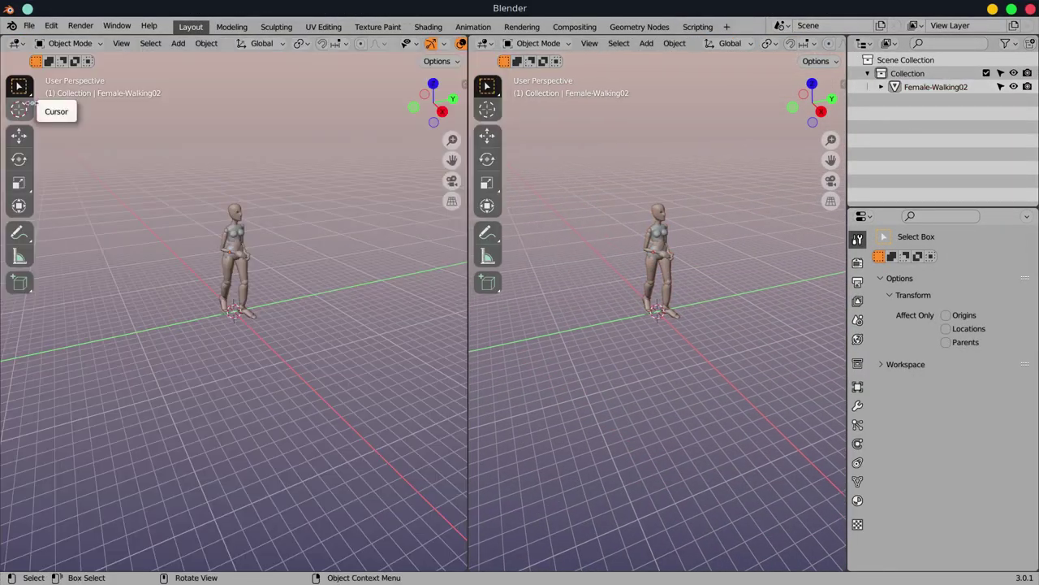
Step: Set the world to an indoor daytime HDRI in the Photographer settings
key(n)
click(458, 397)
click(345, 374)
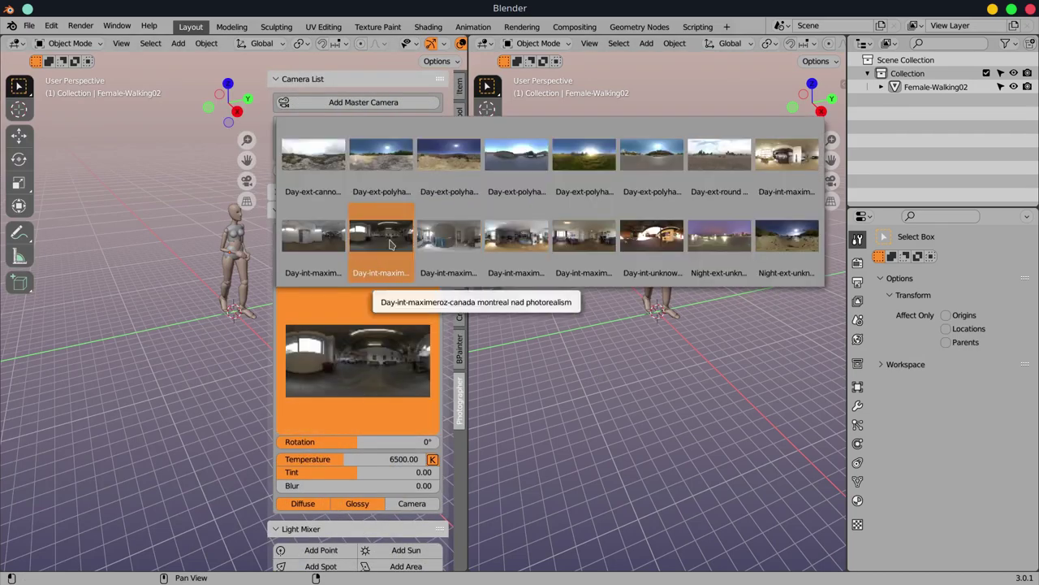
click(378, 239)
Step: Add a camera framing the figure at 3:2 portrait, 3333x5000
click(325, 125)
click(294, 335)
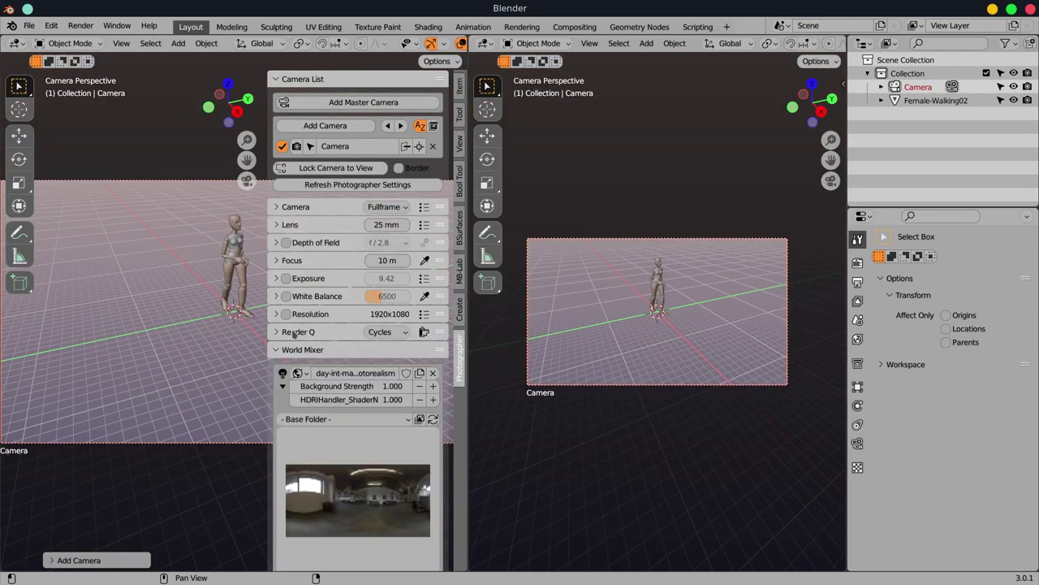
click(390, 313)
click(386, 425)
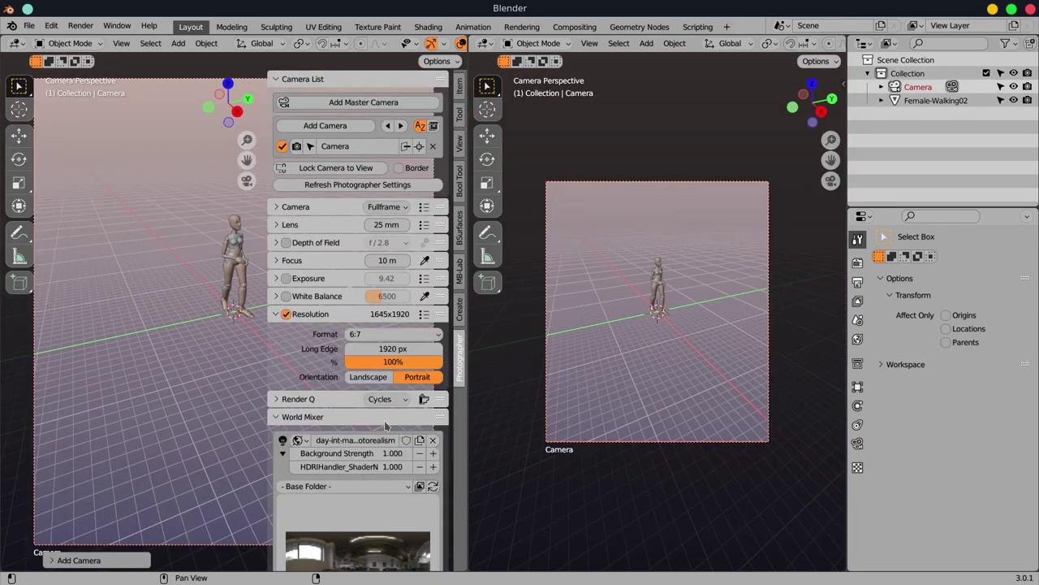
click(277, 313)
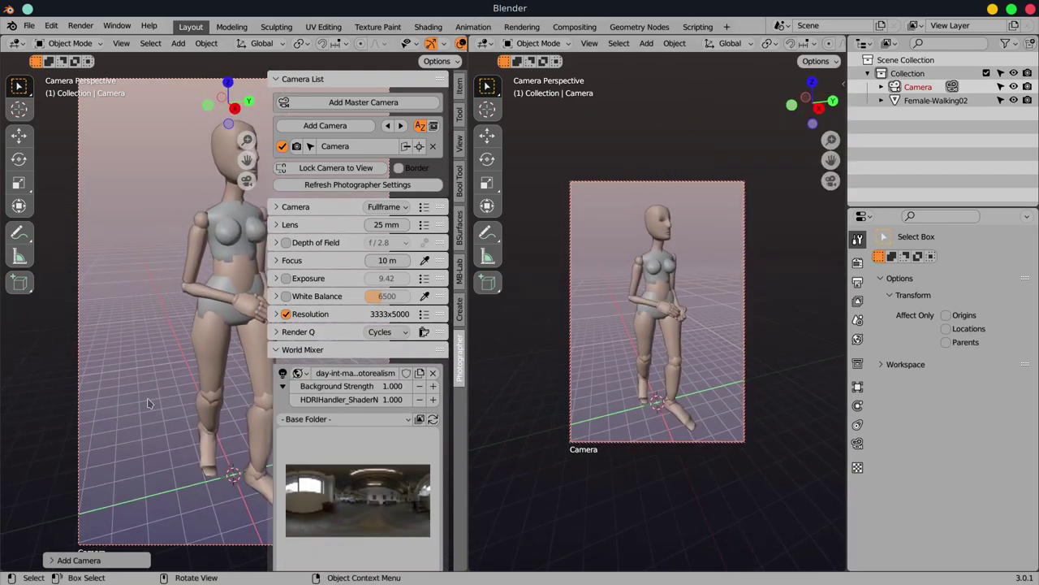
Step: Add a plane and scale it up to floor size, viewed from the top
click(179, 43)
click(316, 60)
key(s)
click(331, 201)
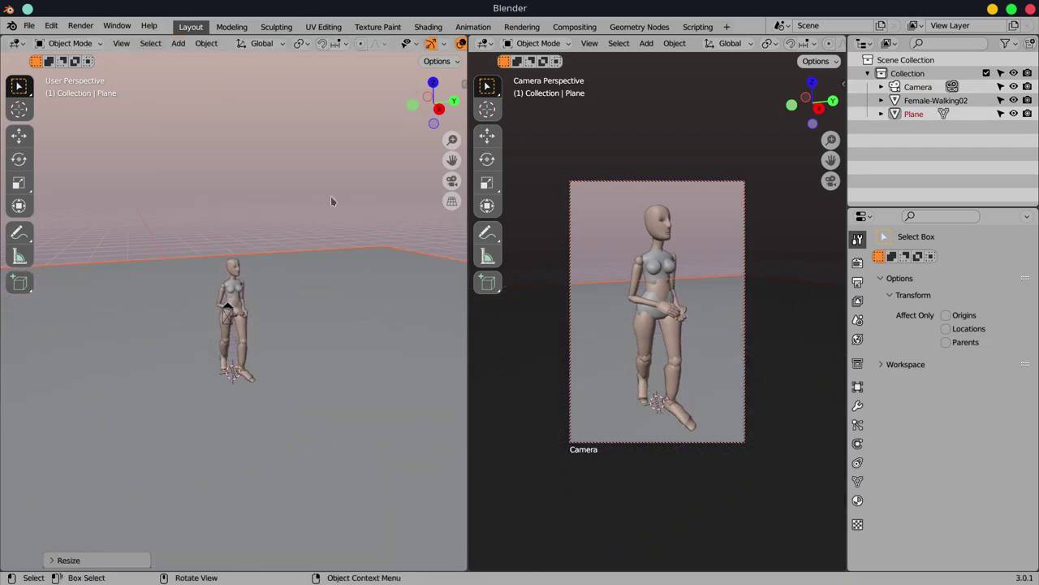
key(KP_7)
key(r)
click(355, 424)
Step: Subdivide the floor plane twice into a dense grid
key(Tab)
right_click(265, 283)
click(264, 284)
right_click(316, 281)
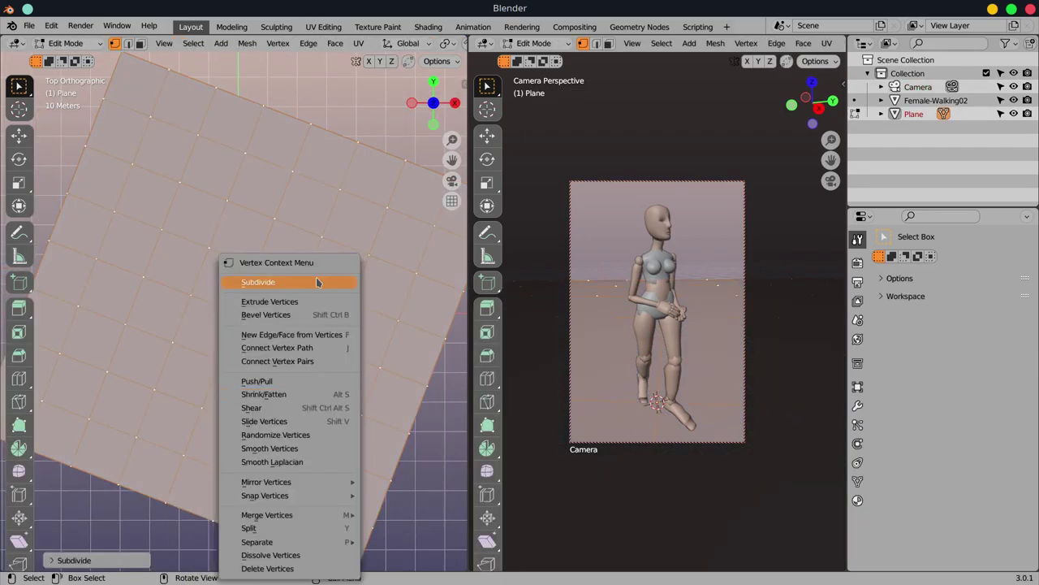
click(316, 282)
key(Tab)
Step: Duplicate the subdivided plane and give the copy a Wireframe modifier
right_click(276, 341)
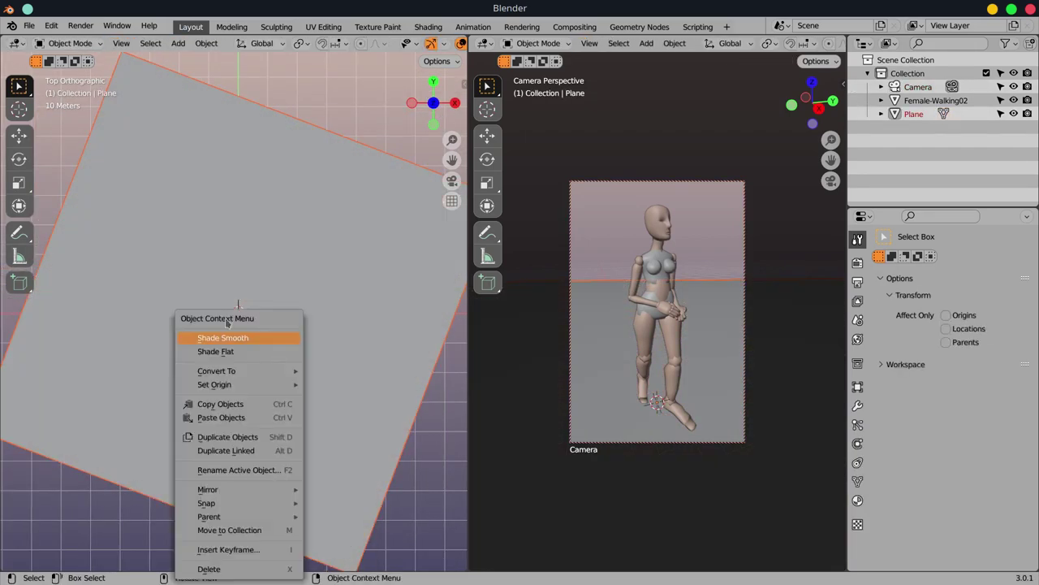
click(231, 440)
click(857, 405)
click(950, 261)
click(744, 559)
key(Return)
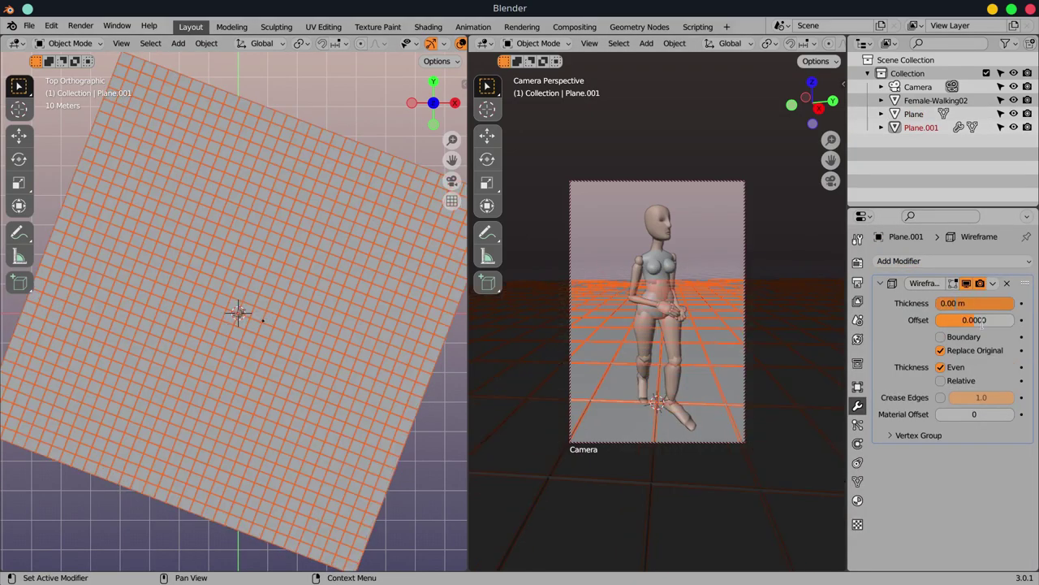
Step: Give the wireframe copy a new pink material named VP
click(858, 501)
click(965, 318)
double_click(919, 318)
text(PO)
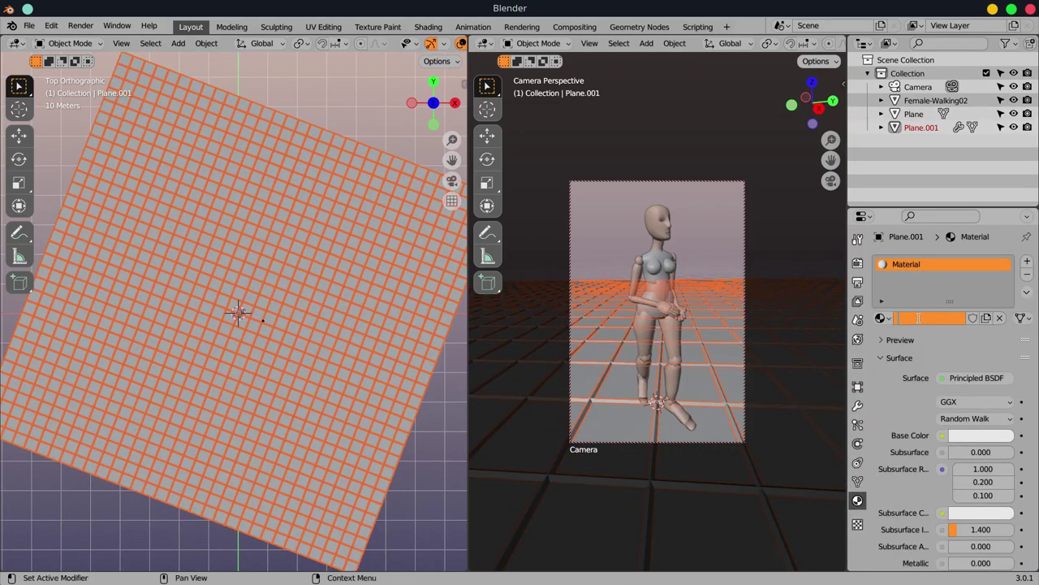
text(VP)
key(Return)
click(980, 435)
click(998, 235)
drag(304, 281, 292, 385)
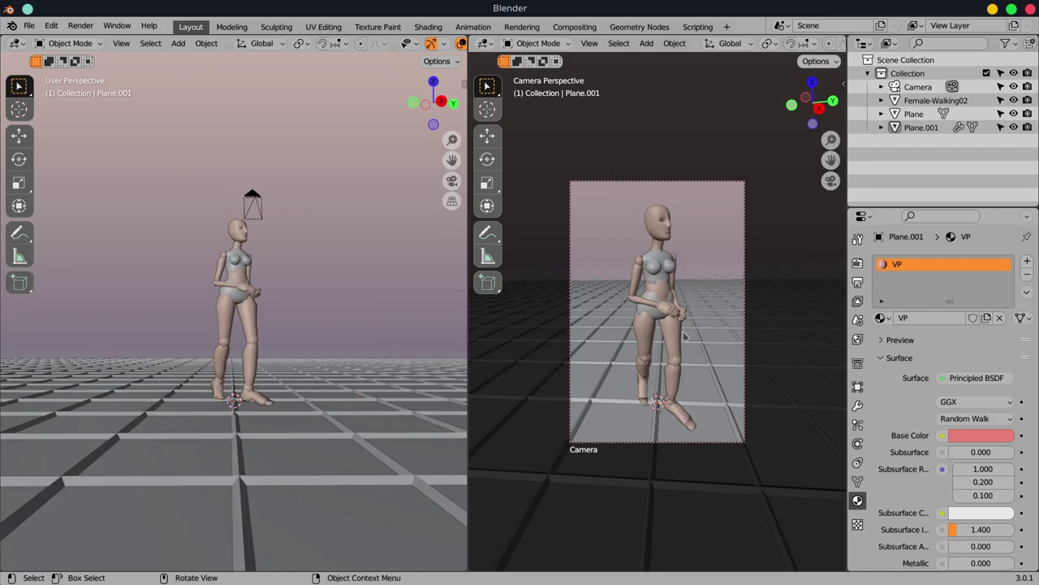
key(ctrl+s)
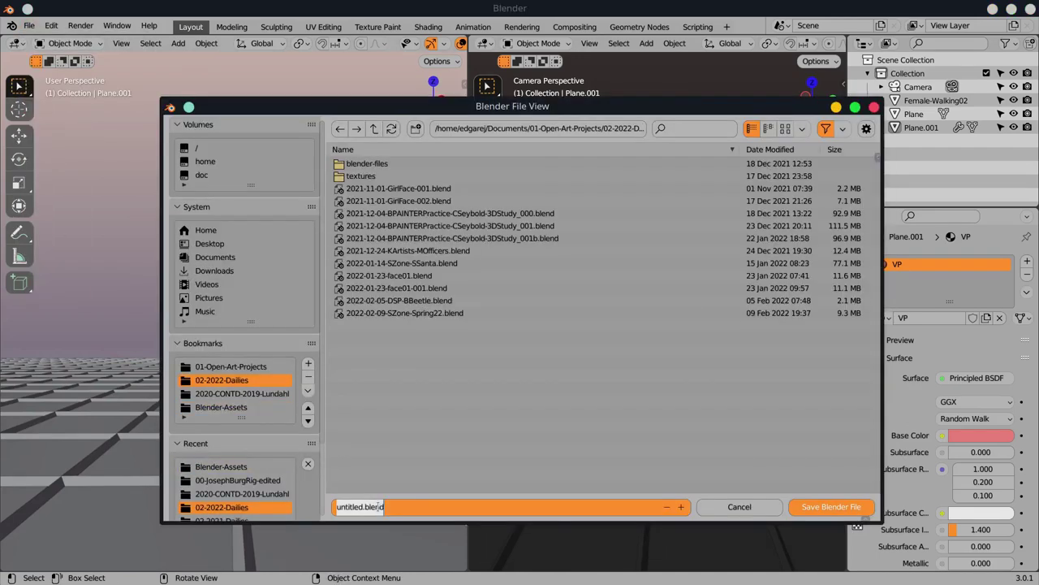
Step: Save as 2022-02-15-CDC-TMNTApril.blend and switch the viewport to rendered shading
text(2022-02-15-CDC-TMNTApril)
key(Return)
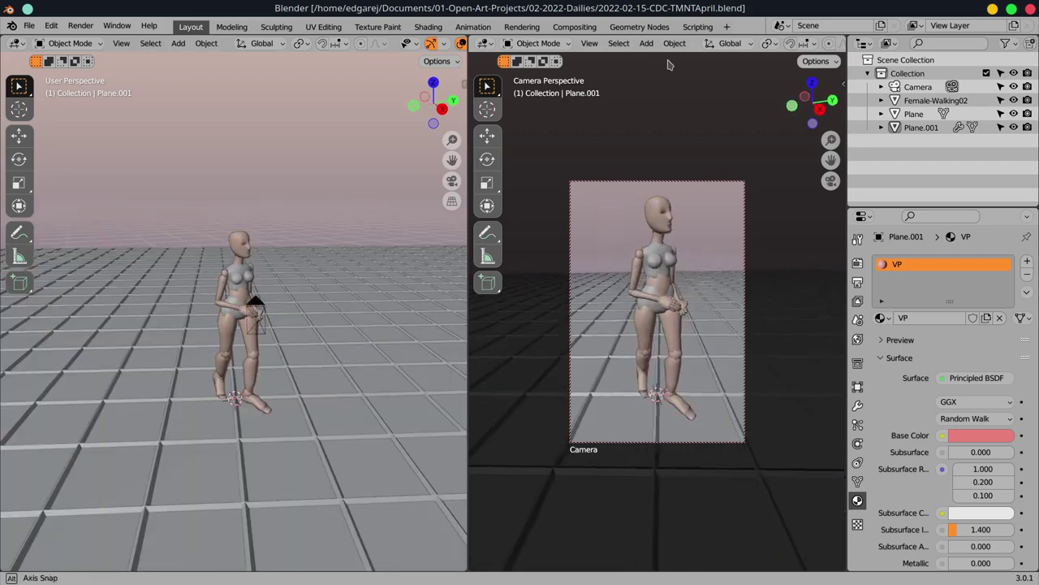
scroll(730, 43, down, 3)
click(824, 43)
Step: Add a spot light and dim the HDRI background strength to 0.200
key(shift+a)
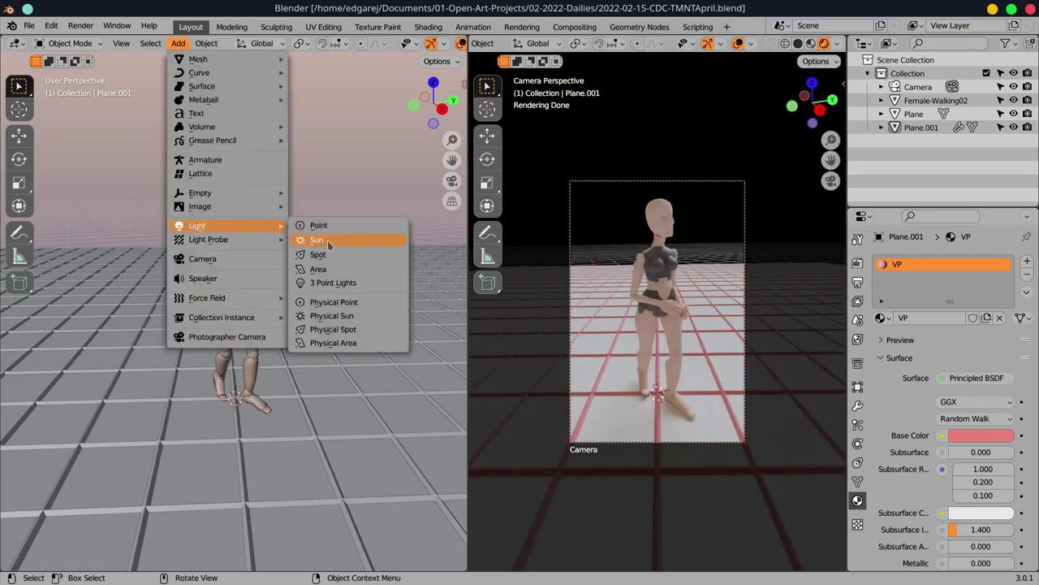
click(317, 236)
click(944, 371)
key(Escape)
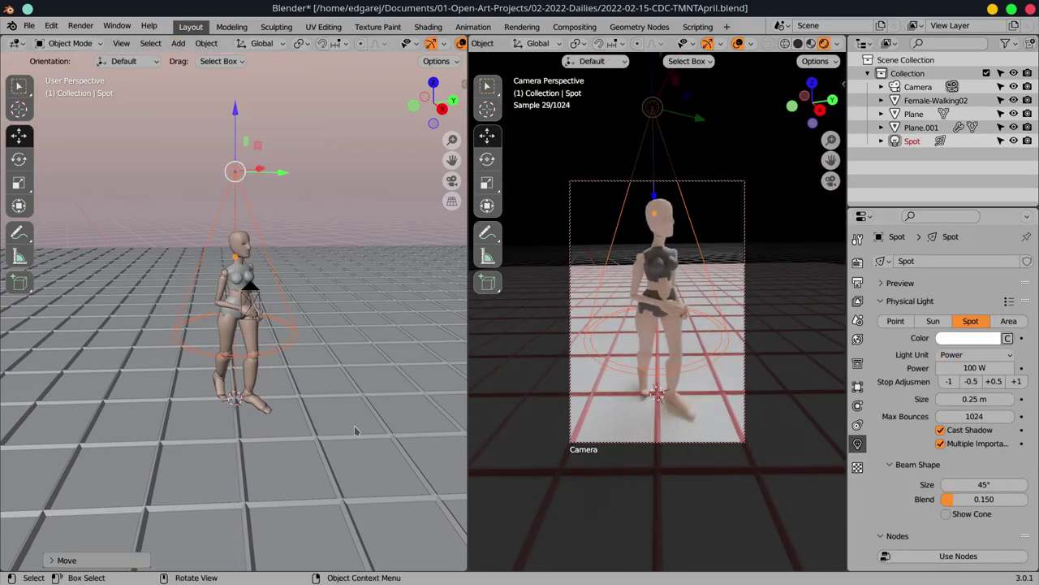
key(n)
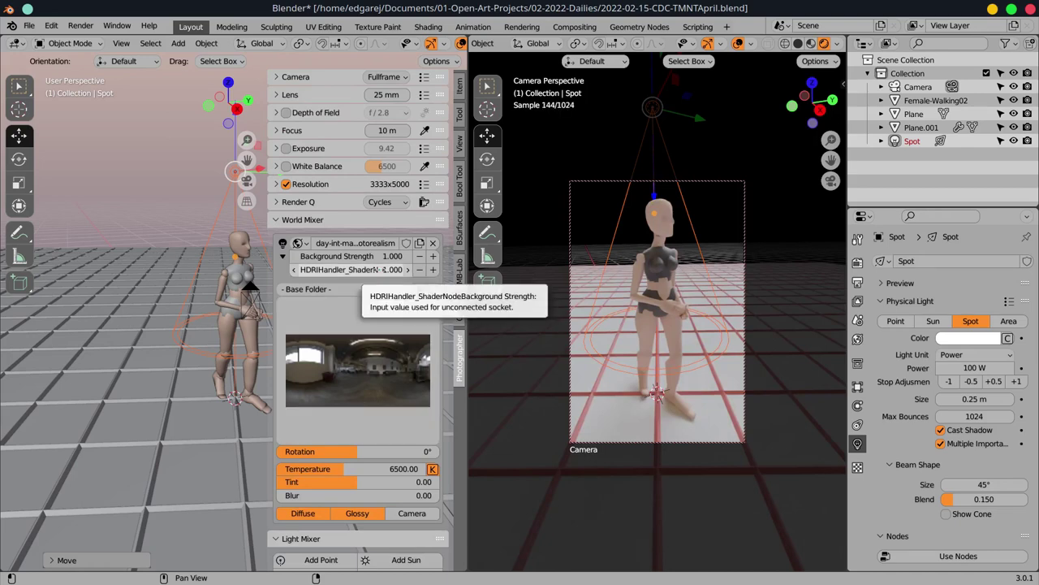
drag(366, 269, 283, 276)
Step: Set the spot light power to 10000 W, check render settings, and save
double_click(975, 367)
text(10000)
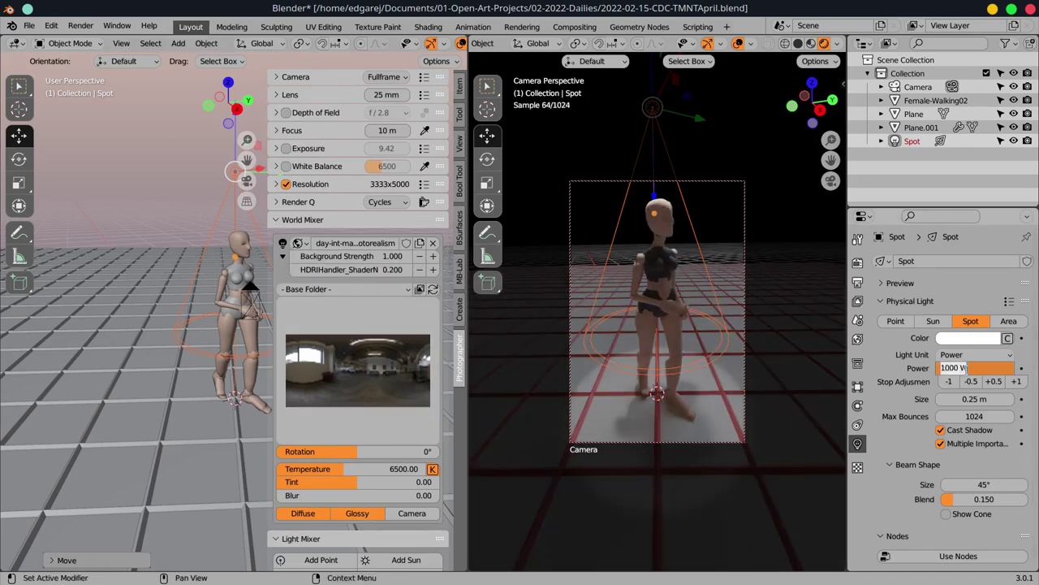
key(Return)
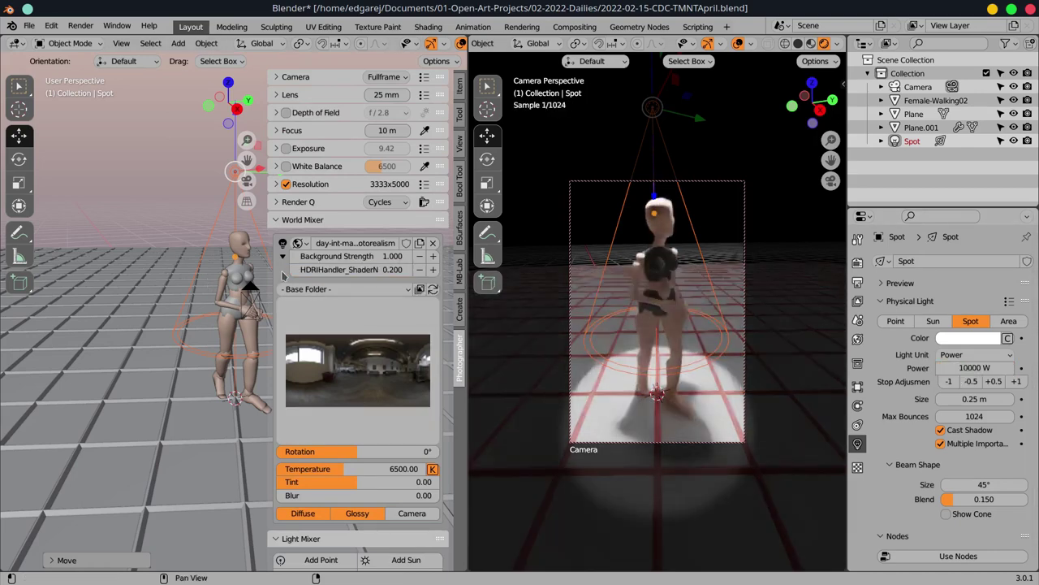
click(357, 183)
click(858, 262)
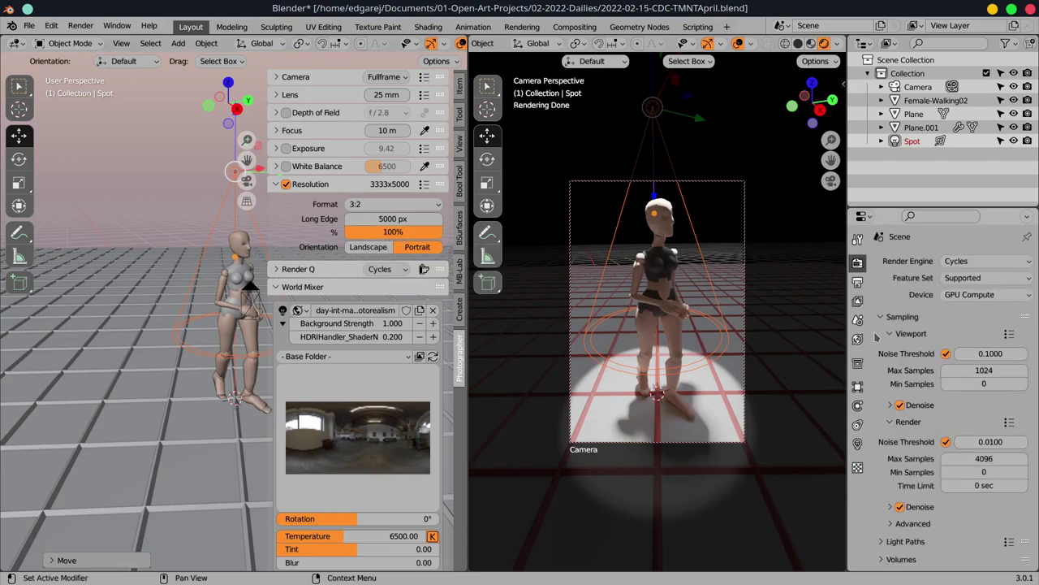
key(n)
key(ctrl+s)
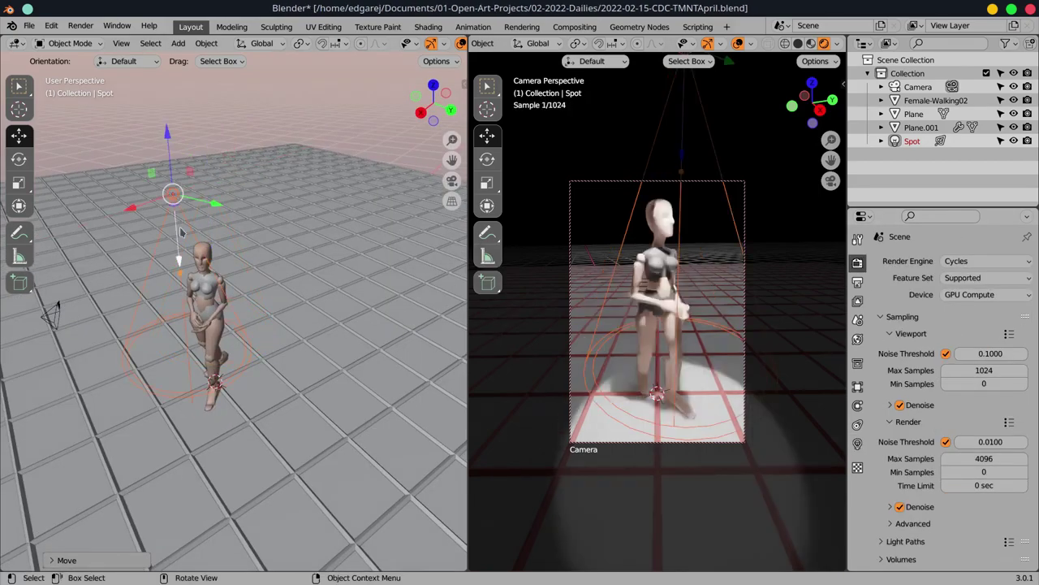
Step: Angle the spot light's beam toward the figure and set its power to 7500 W
drag(120, 188, 142, 244)
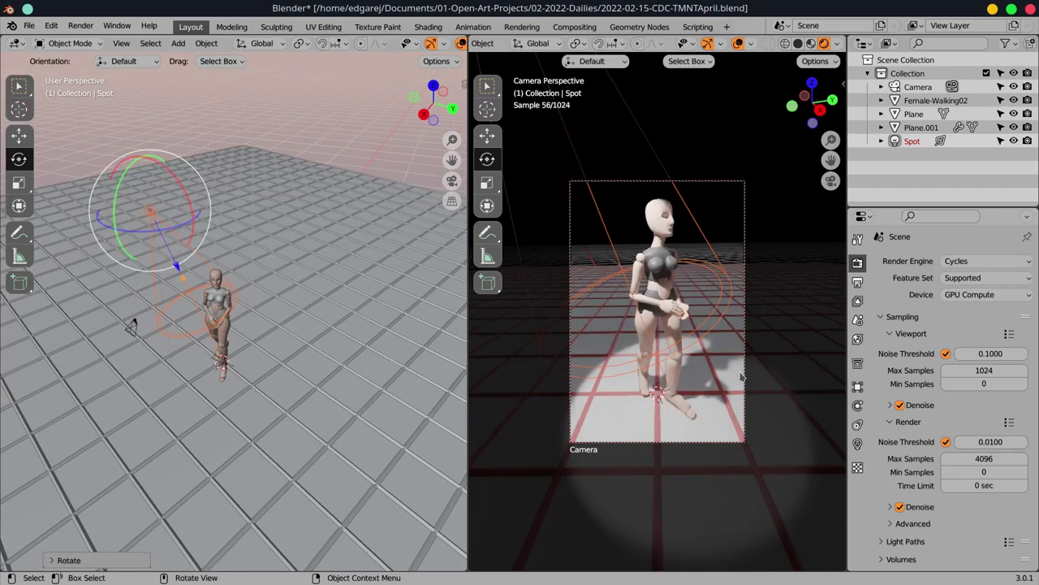
click(858, 443)
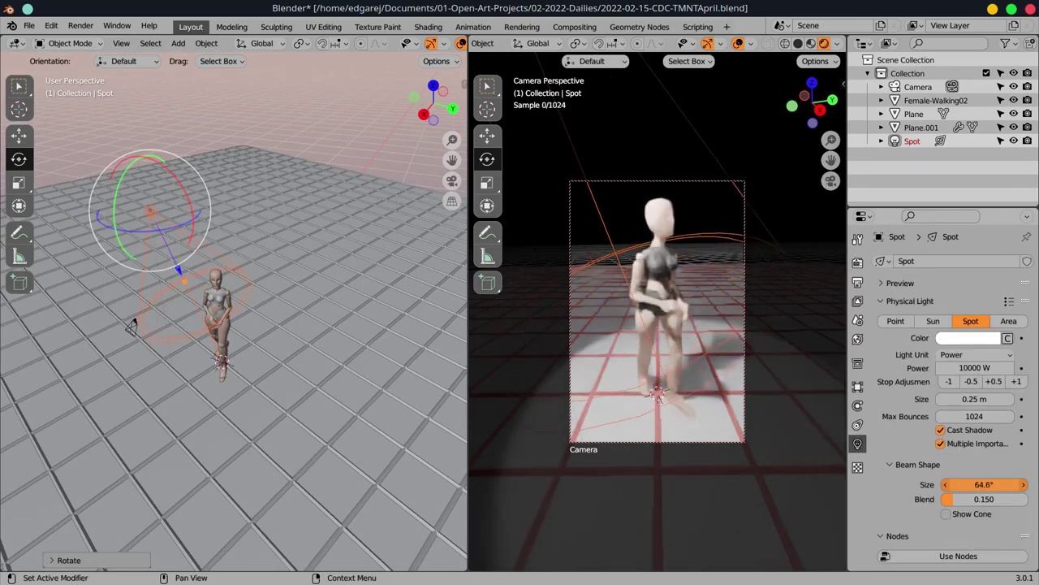
double_click(974, 367)
text(5000)
key(Return)
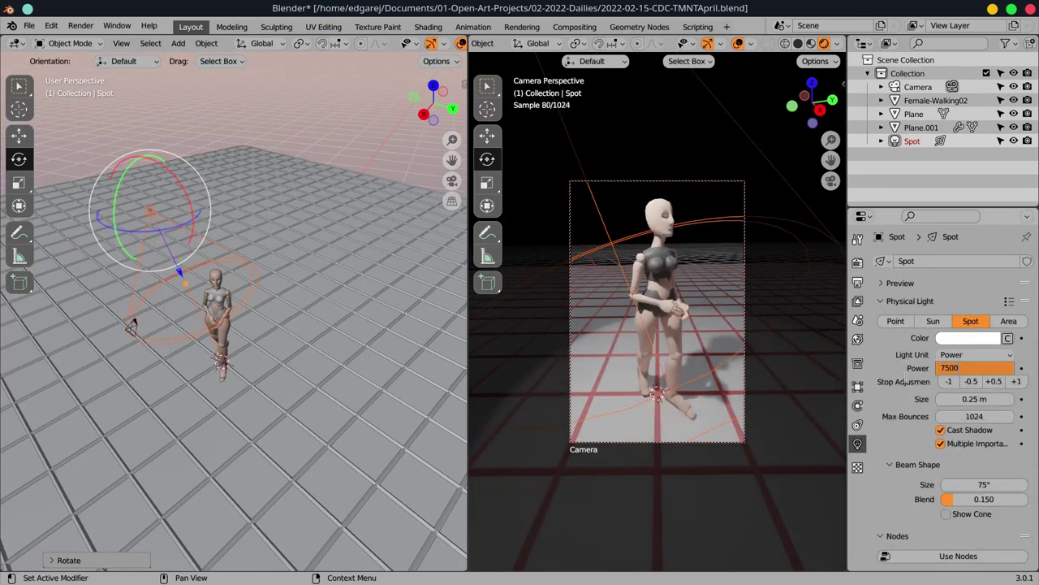
key(Return)
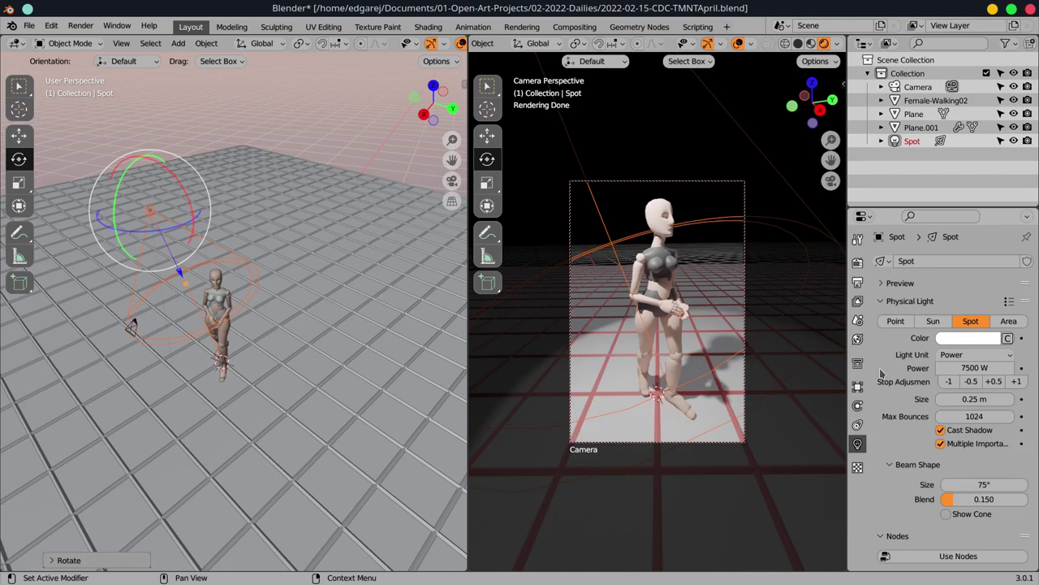
click(28, 25)
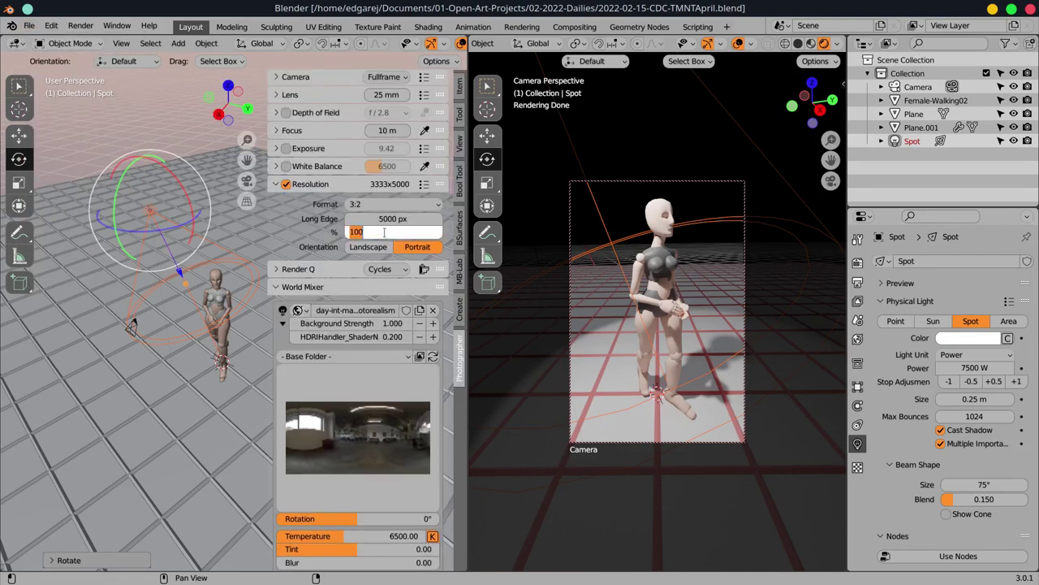
Step: Render the camera view, then enable compositing nodes and the Ambient Occlusion pass
key(F12)
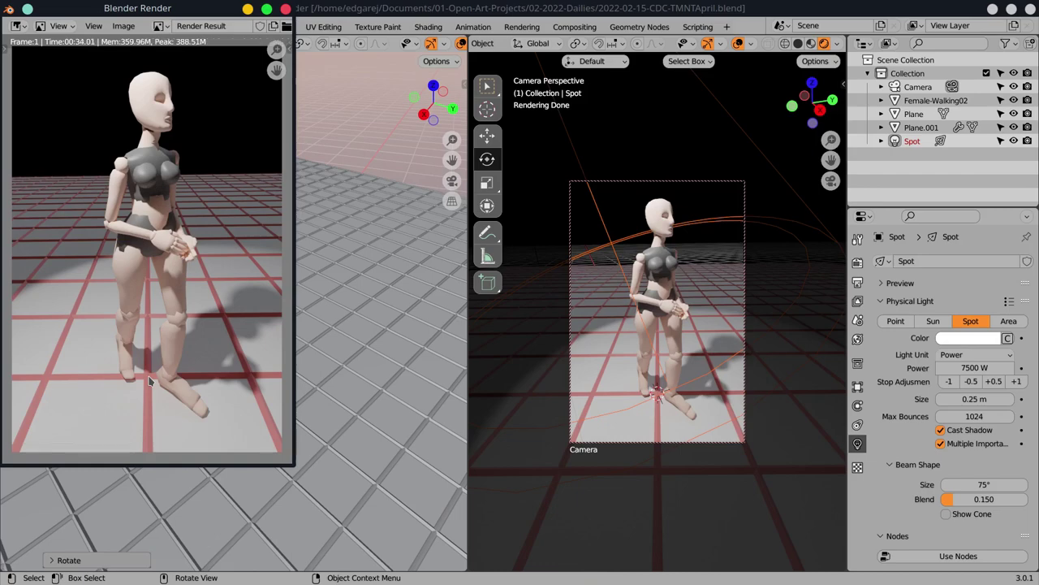
key(Escape)
click(15, 43)
click(57, 102)
click(148, 43)
click(857, 301)
scroll(942, 406, down, 5)
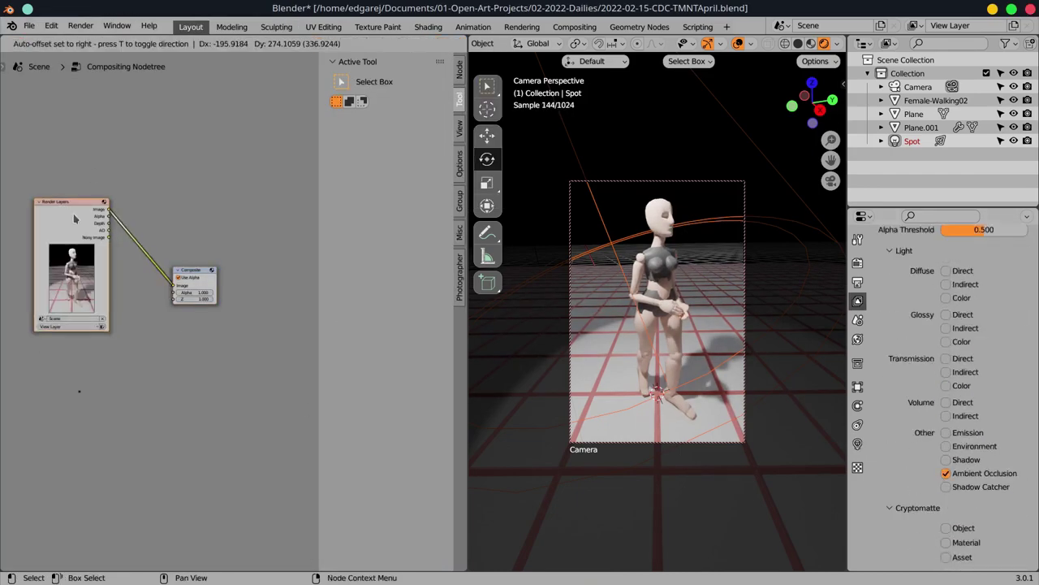
click(102, 43)
click(163, 268)
Step: Save, re-render the lit figure, and close the render window
key(shift+F5)
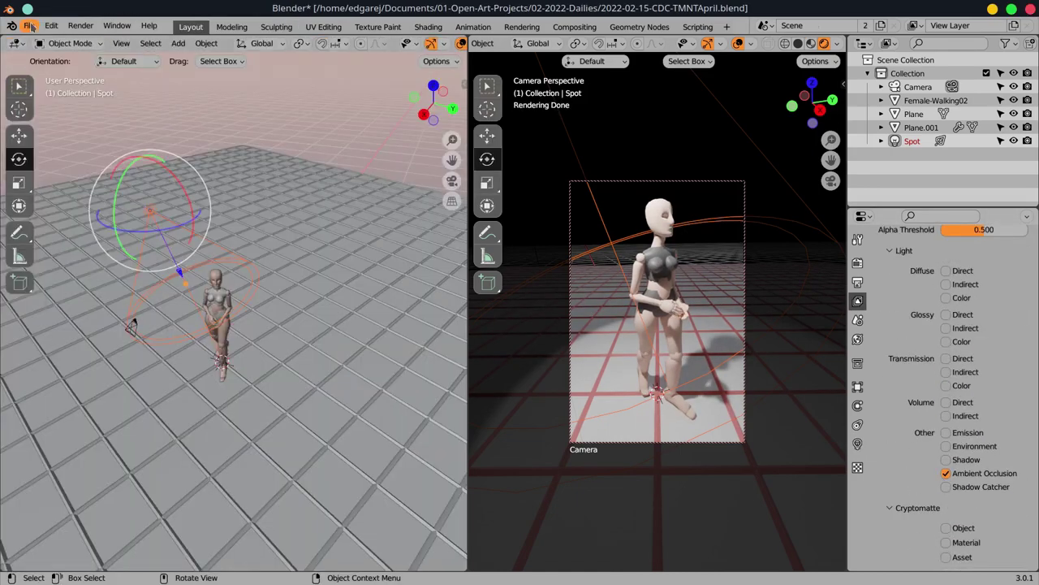
key(ctrl+s)
key(F12)
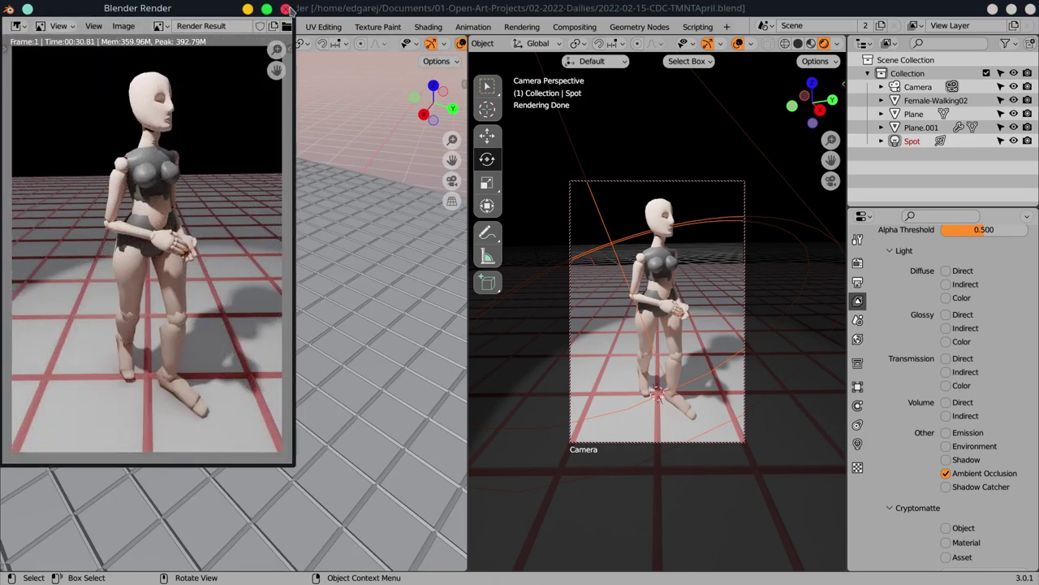
click(285, 9)
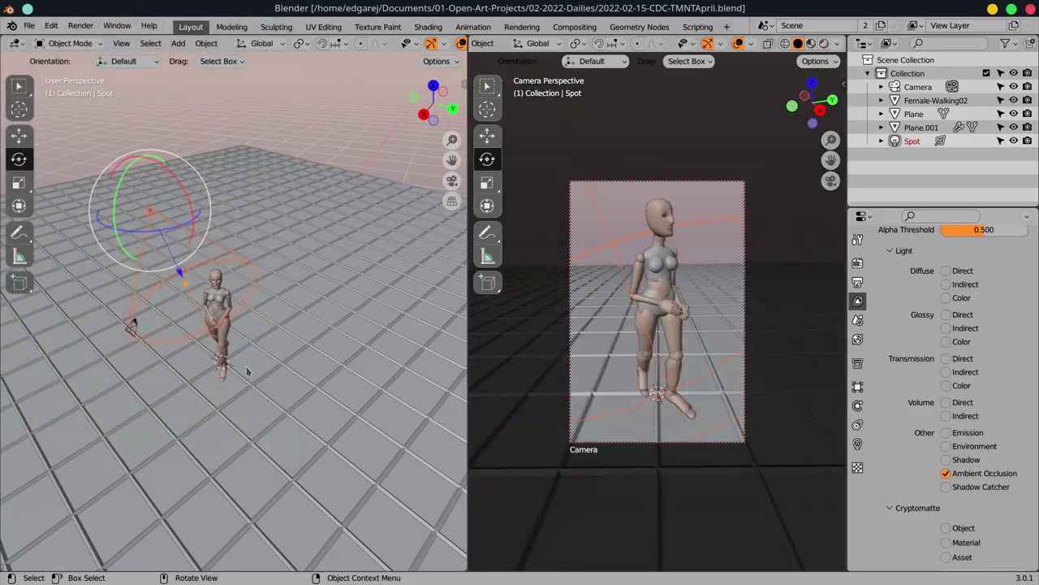
key(n)
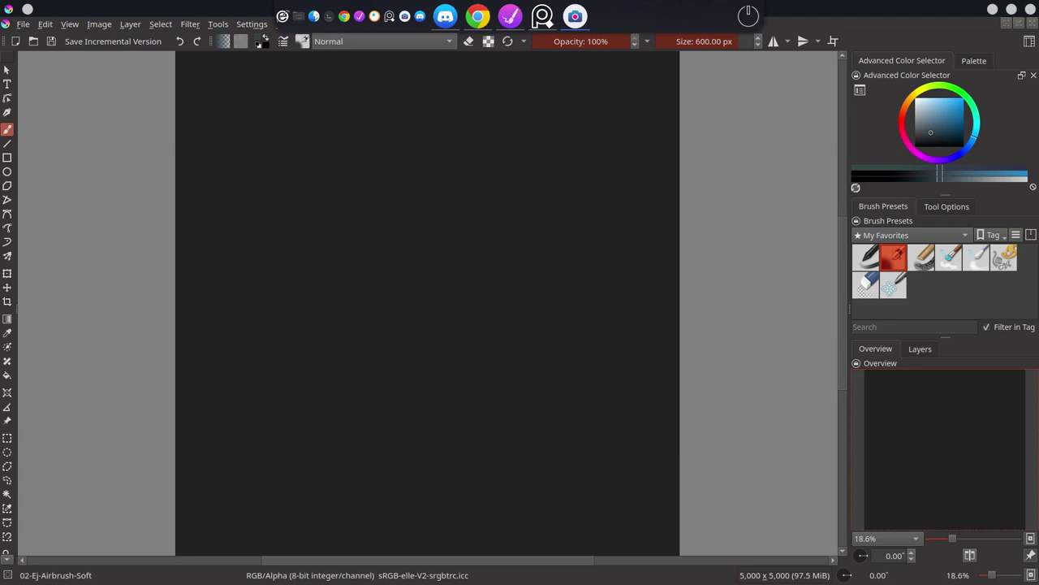
Step: With a small basic brush, sketch the woman's hair contour, jaw, neck and jacket shoulder
scroll(471, 276, up, 5)
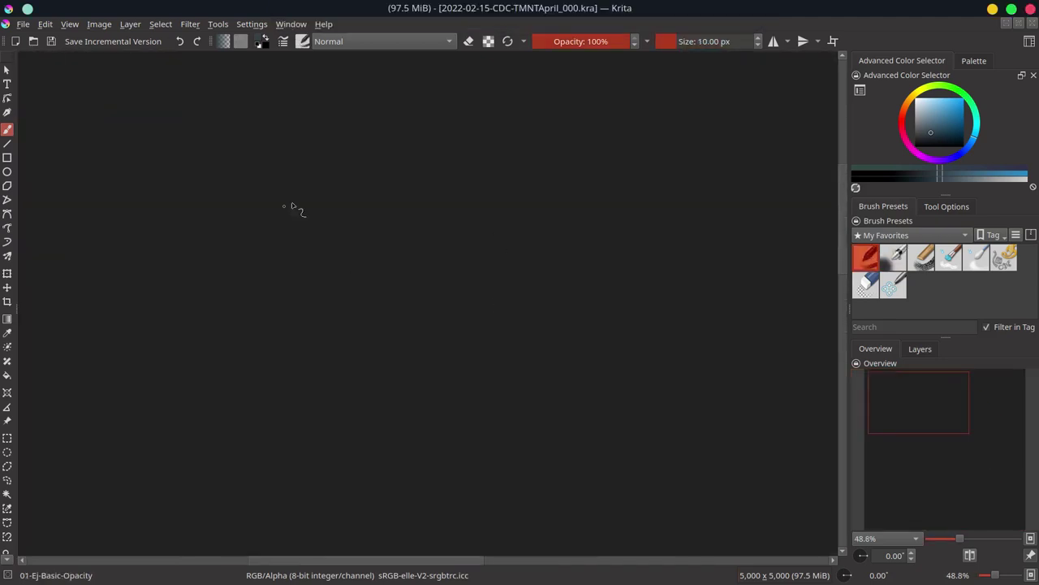
key(/)
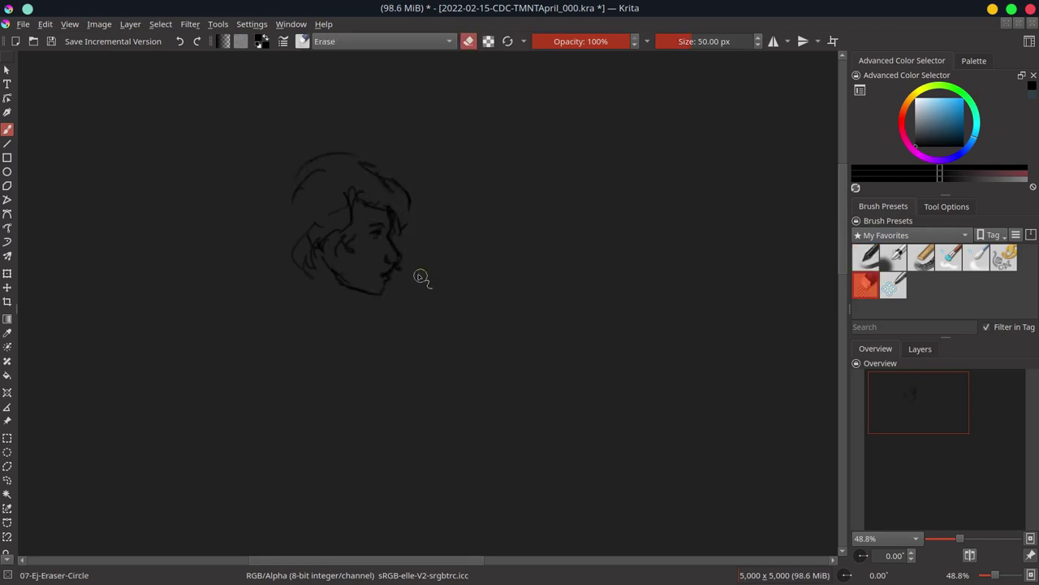
drag(280, 231, 413, 203)
drag(292, 195, 344, 344)
drag(385, 369, 374, 384)
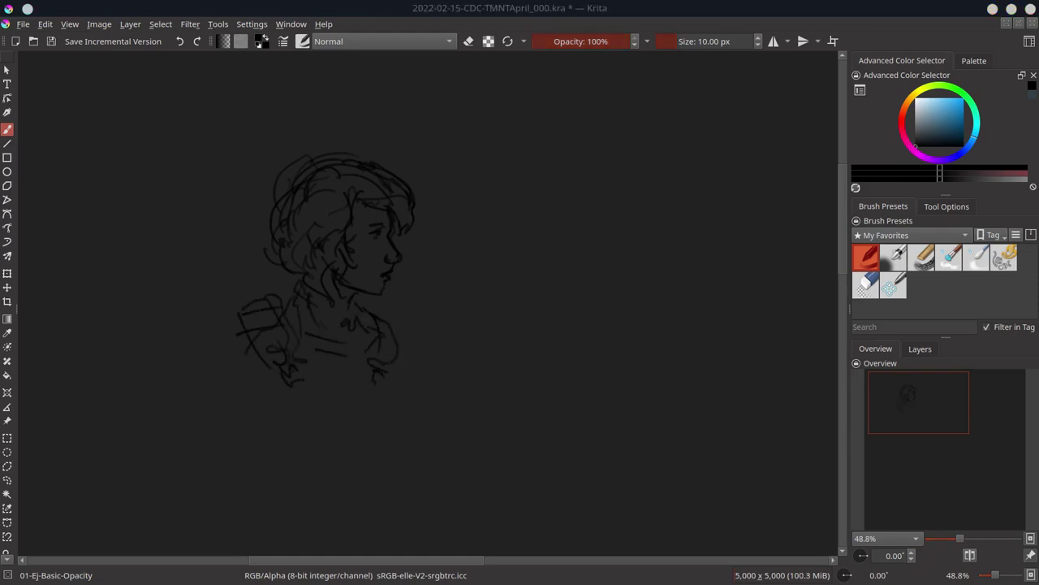
drag(203, 352, 190, 396)
mouse_move(313, 373)
mouse_down()
mouse_move(370, 378)
mouse_move(372, 395)
mouse_up()
Step: Sketch her right arm, the lower torso and the curved lower edge of the jacket
drag(390, 378, 412, 416)
drag(403, 376, 392, 494)
drag(260, 457, 333, 463)
drag(323, 472, 367, 486)
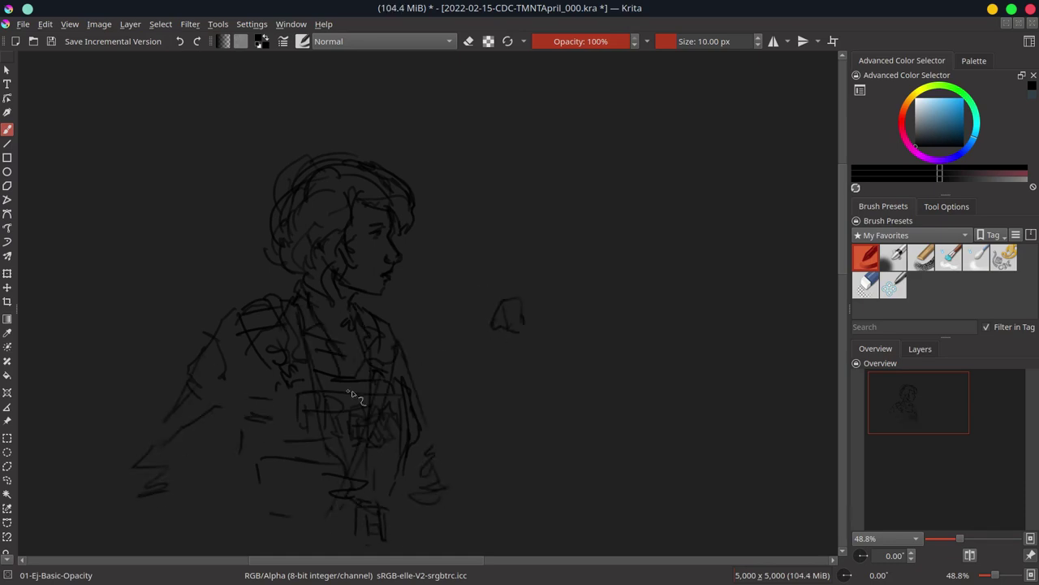
drag(406, 499, 410, 548)
scroll(412, 429, down, 3)
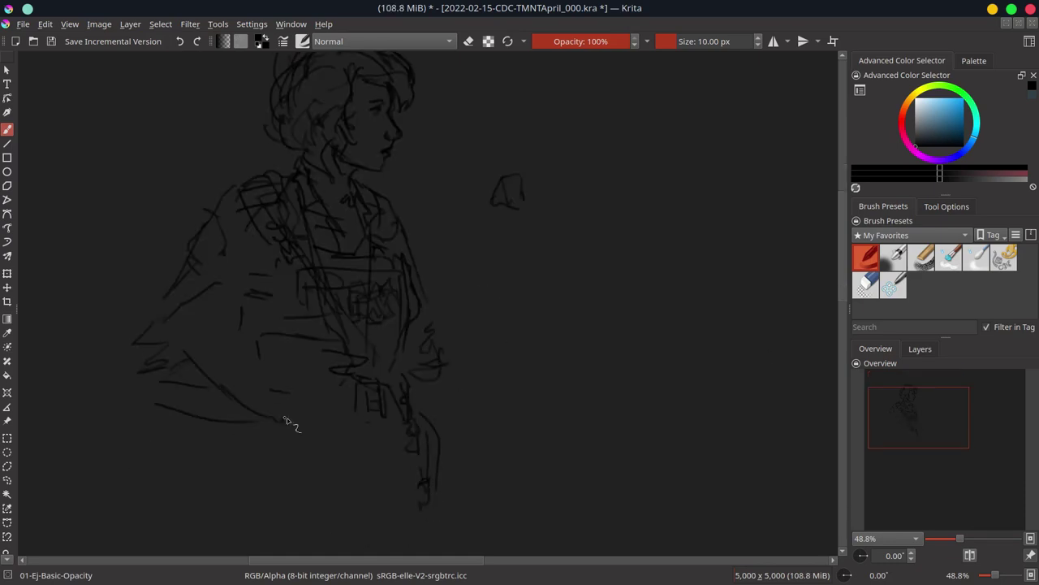
drag(554, 294, 661, 337)
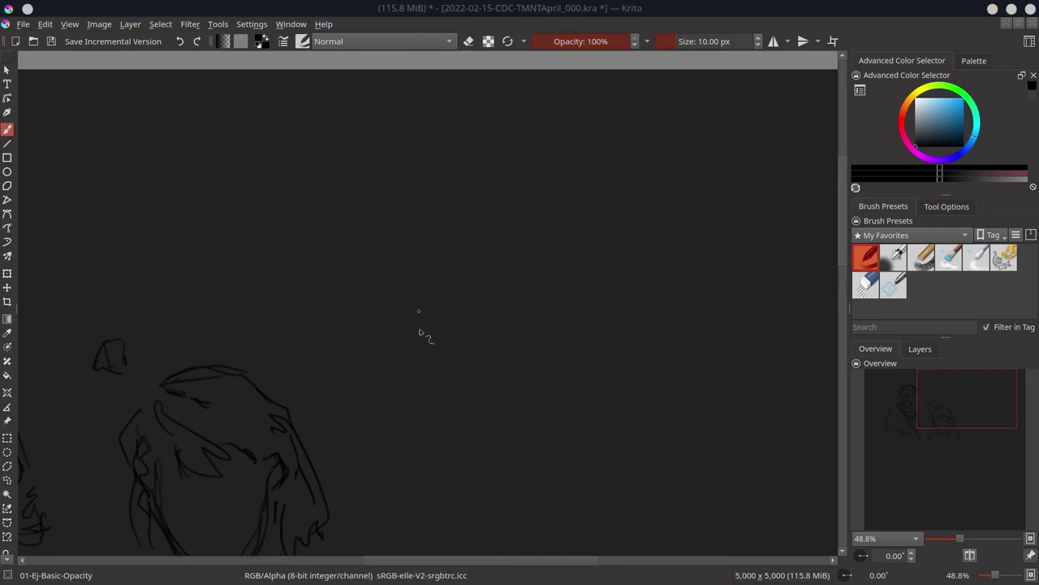
Step: Sketch the helmeted photographer's arms, helmet brim and hands holding a camera, then save
drag(395, 363, 430, 323)
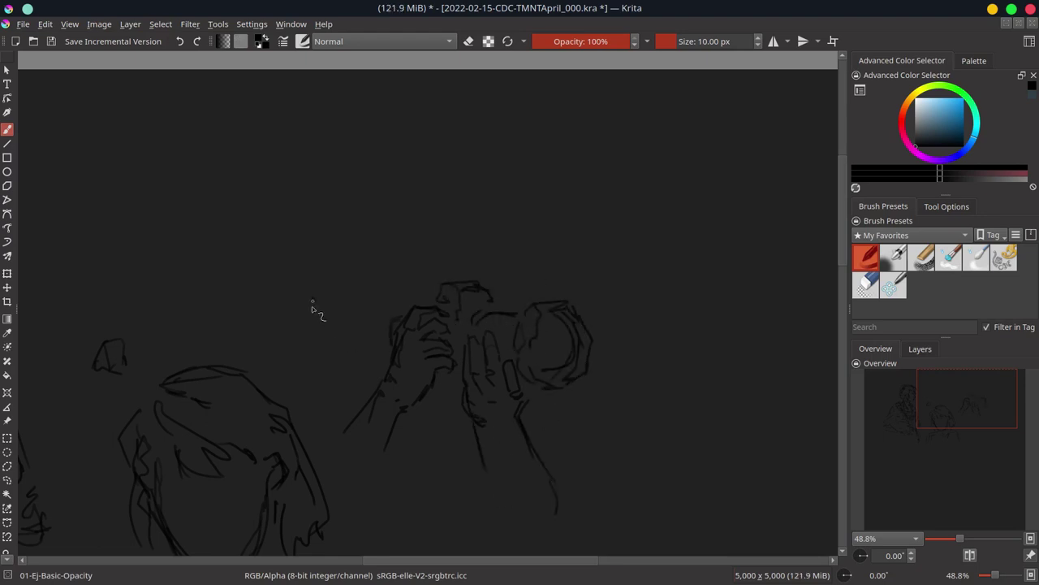
mouse_move(312, 302)
mouse_down()
mouse_move(336, 343)
mouse_move(359, 274)
mouse_move(360, 216)
mouse_move(372, 324)
mouse_up()
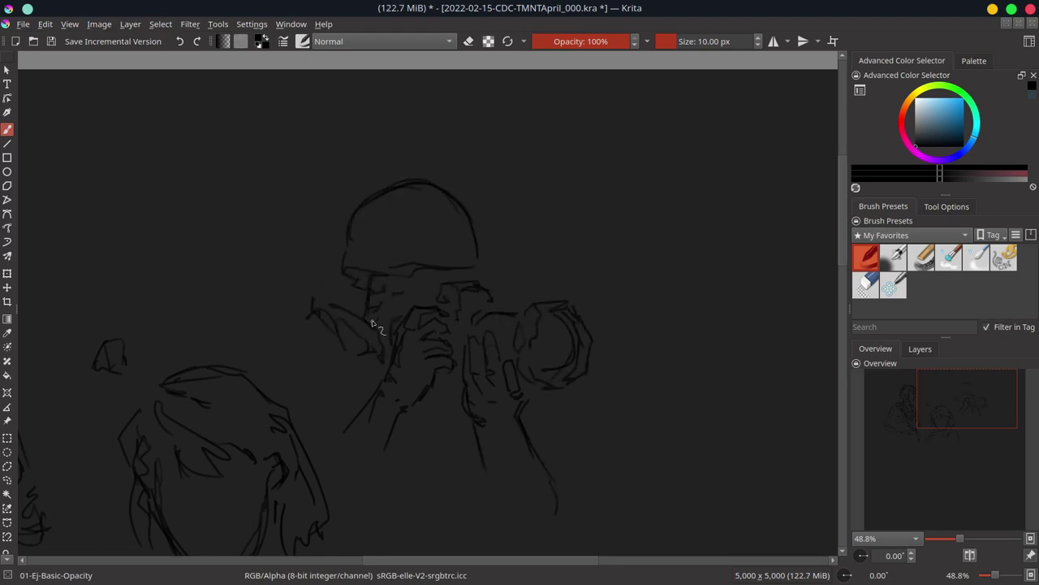
drag(406, 270, 492, 264)
drag(341, 311, 360, 408)
mouse_move(324, 357)
mouse_down()
mouse_move(333, 394)
mouse_move(331, 351)
mouse_up()
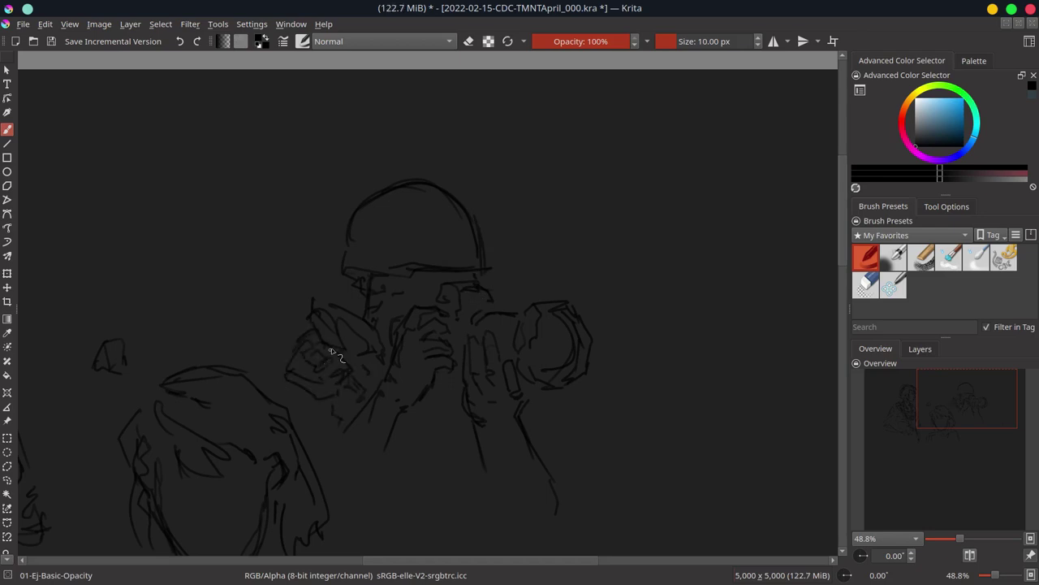
key(ctrl+s)
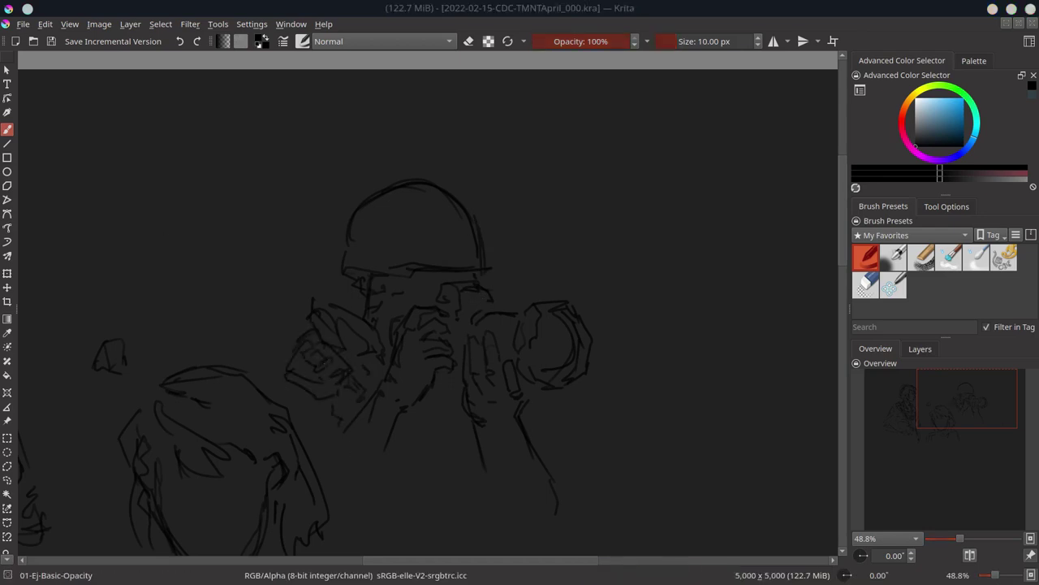
Step: Add vertical background strokes right of the photographer, save, and zoom out
mouse_move(646, 382)
mouse_down()
mouse_move(650, 438)
mouse_move(674, 448)
mouse_up()
drag(705, 374, 711, 452)
drag(734, 382, 741, 448)
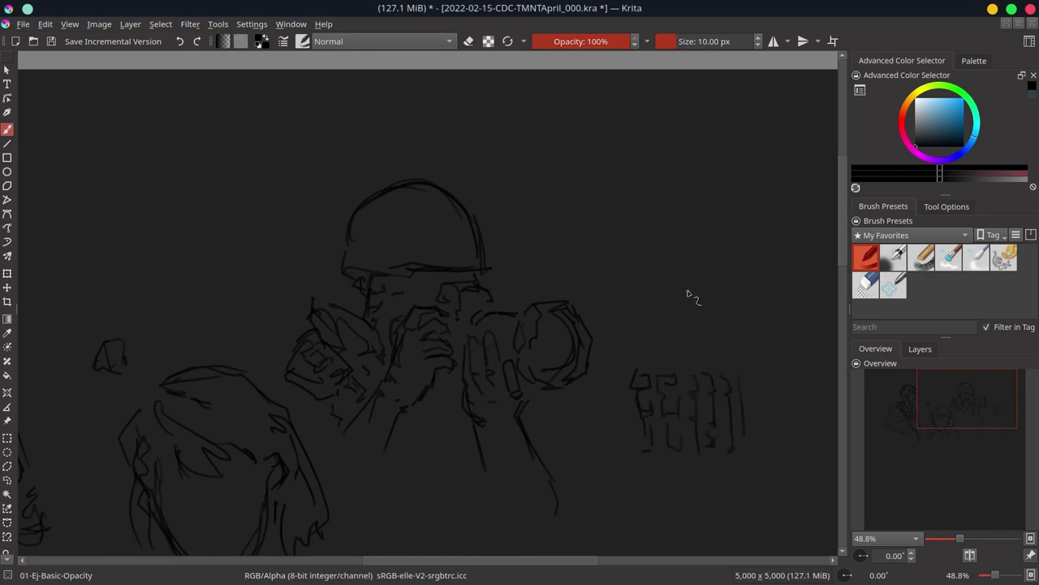
key(ctrl+s)
key(minus)
key(minus)
key(minus)
Step: Export the sketch as a JPEG with the default export settings
click(23, 24)
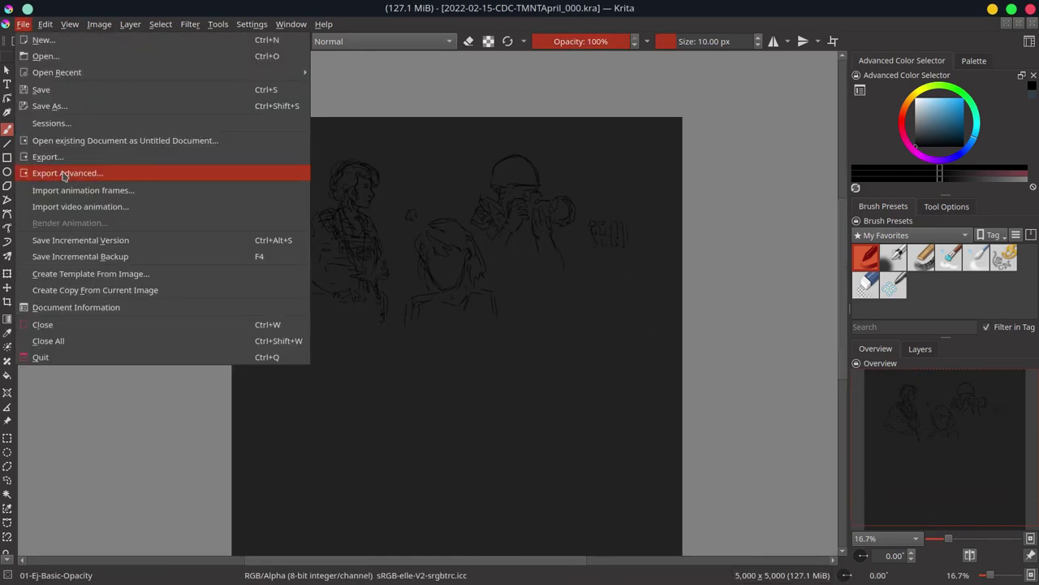
click(57, 169)
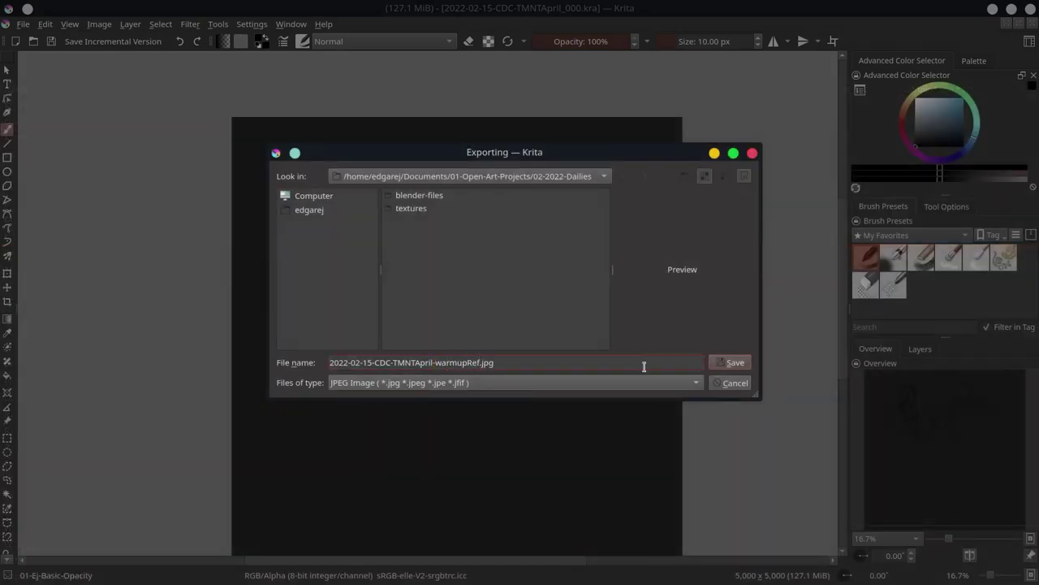
key(Return)
click(609, 457)
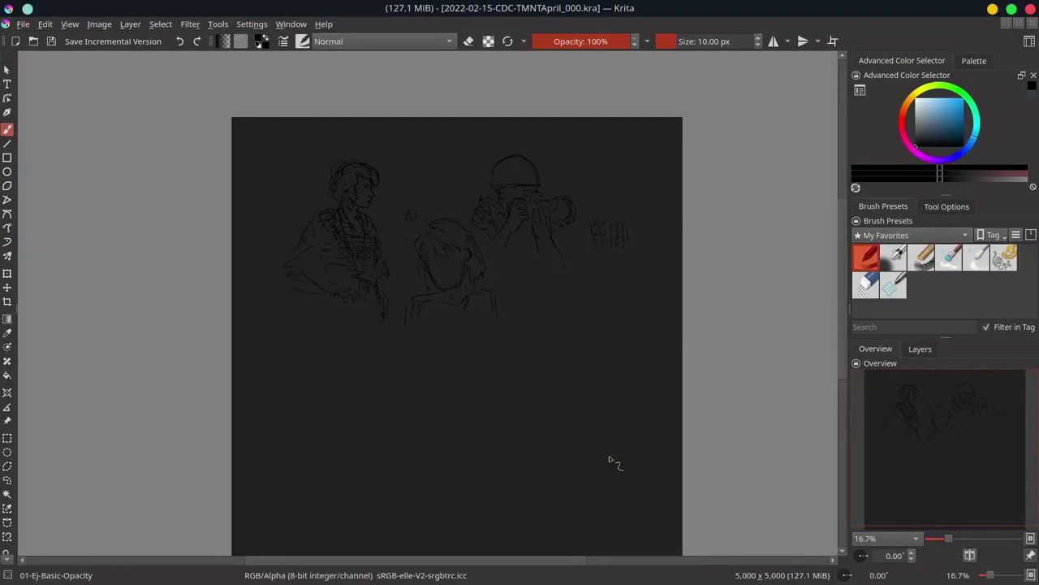
Step: Close the sketch, open the 3D mannequin render, and rescale it to a new resolution
key(ctrl+w)
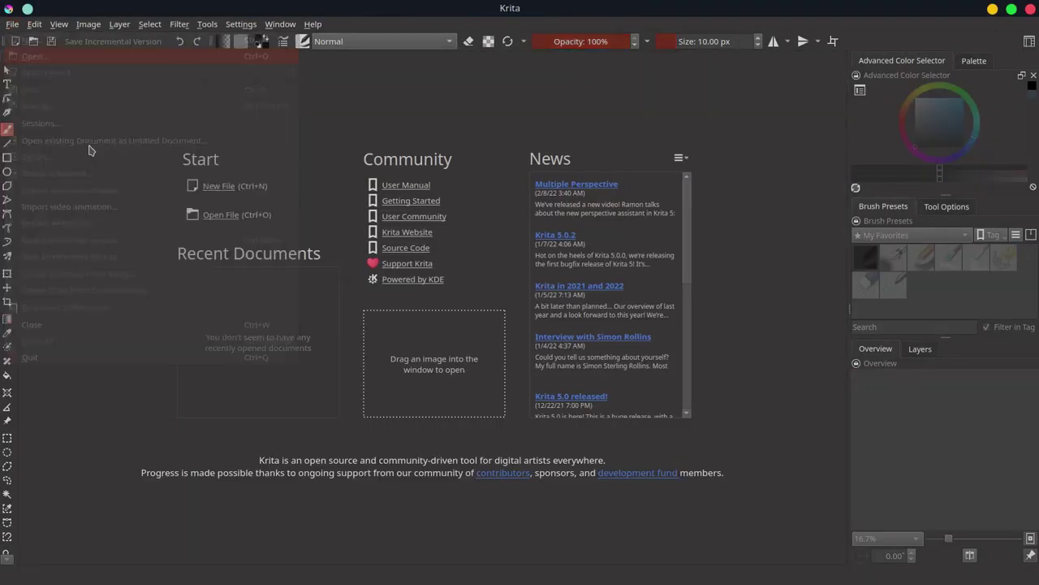
key(ctrl+o)
click(722, 363)
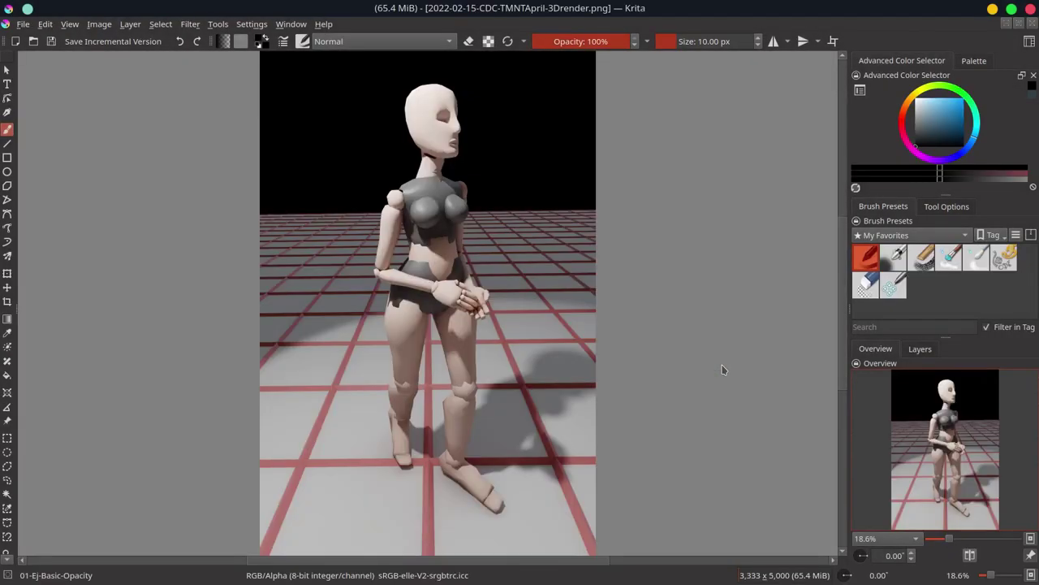
click(99, 24)
click(163, 204)
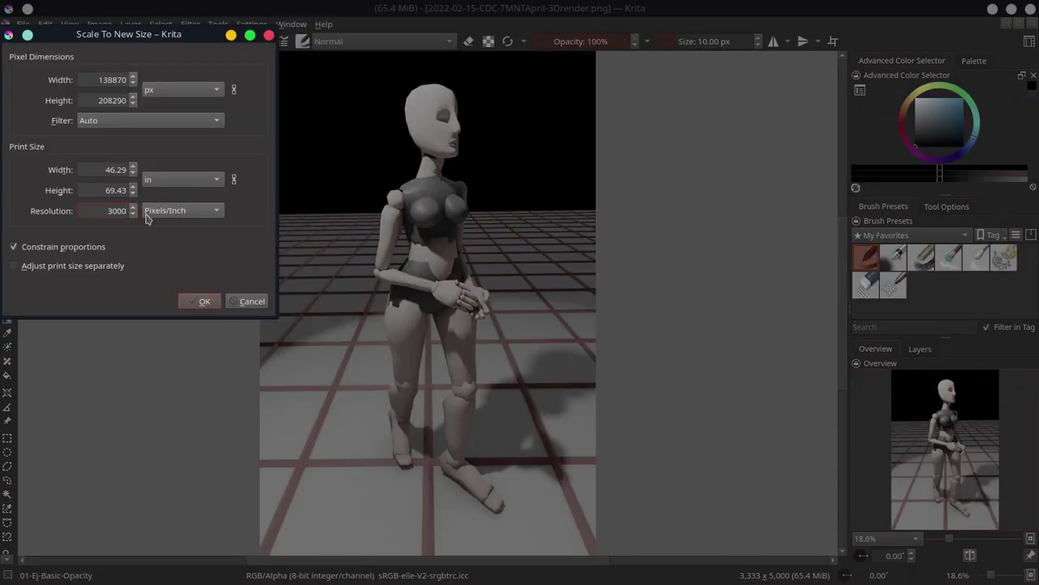
click(202, 300)
Step: Save the render as Krita document 2022-02-15-CDC-TMNTApril_001.kra and show the layers list
key(Return)
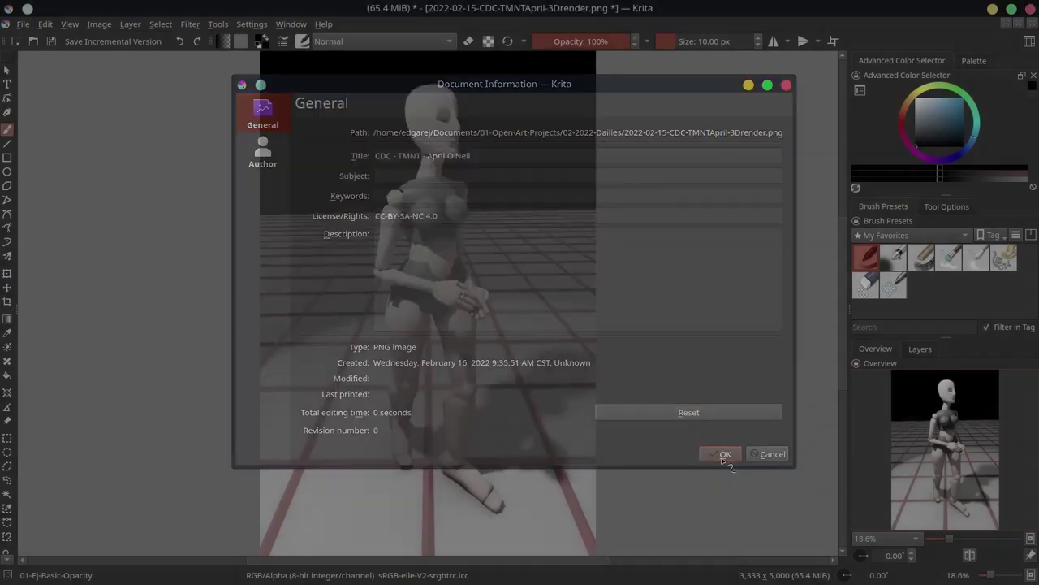
click(464, 385)
click(204, 104)
click(734, 359)
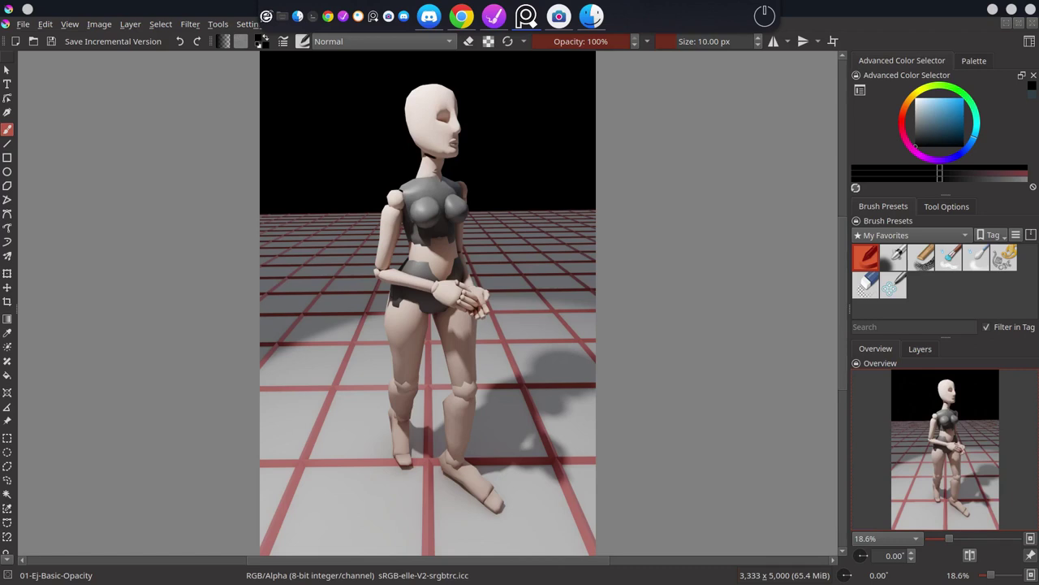
click(920, 348)
Step: Duplicate the render layer, shift the copy left, and merge it into the Background
key(ctrl+j)
key(t)
drag(484, 336, 464, 336)
right_click(918, 410)
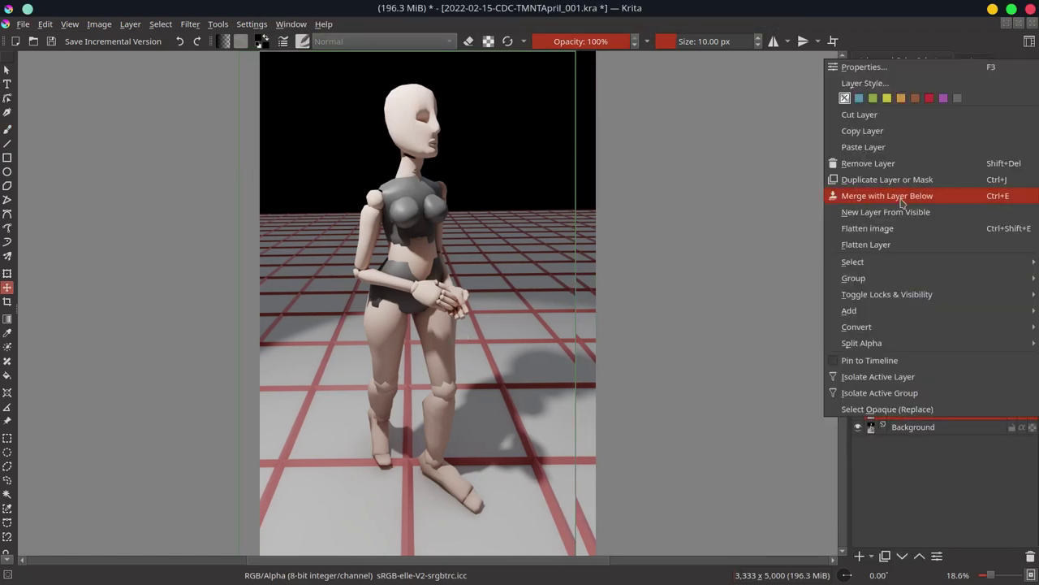
click(902, 202)
scroll(671, 407, down, 2)
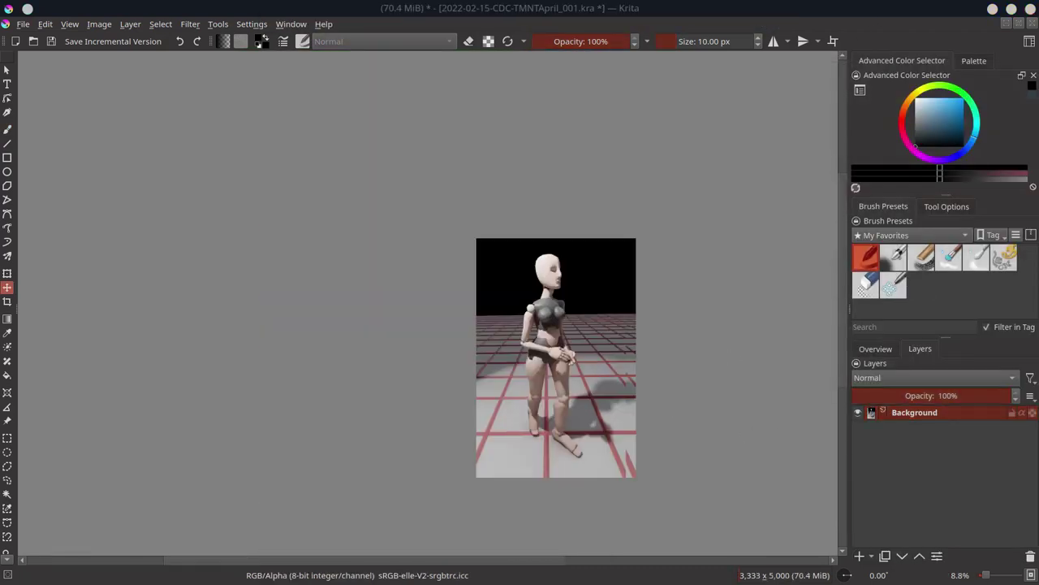
Step: Add a white-filled paint layer plus an empty Paint Layer 2 for sketching, then save
key(Insert)
key(BackSpace)
key(Insert)
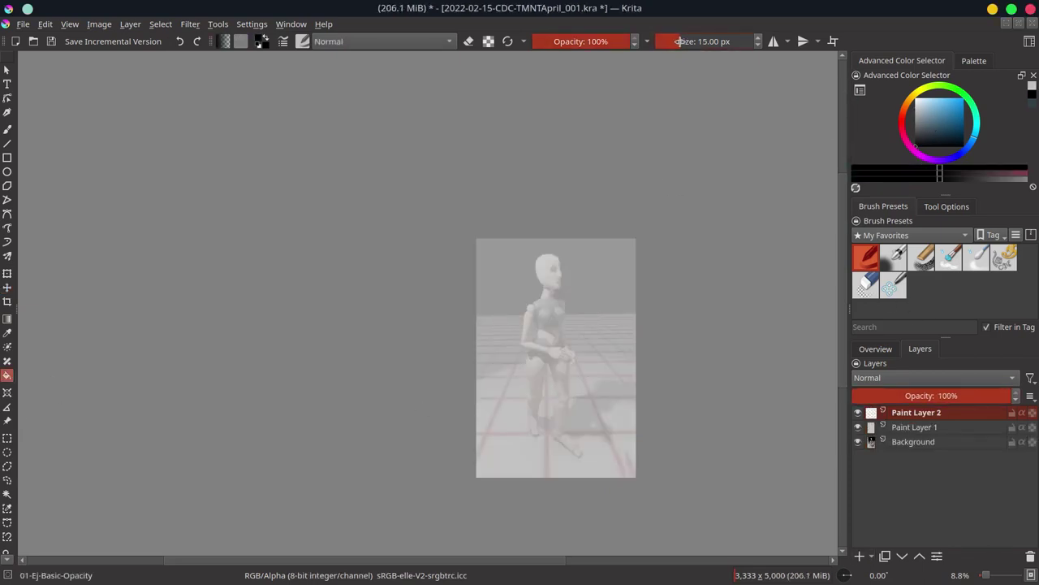
key(b)
key(ctrl+s)
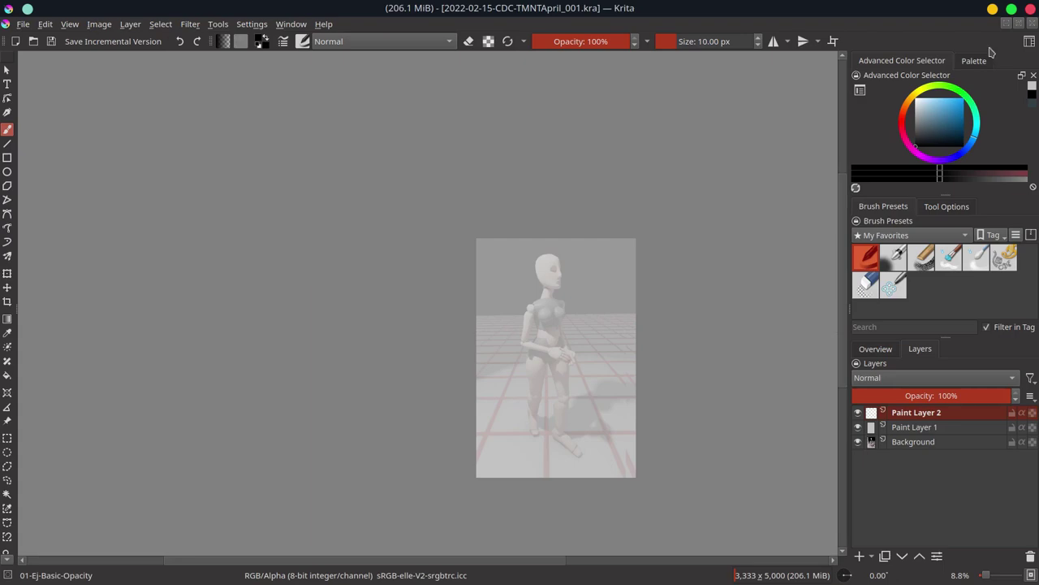
Step: Draw a test stroke near the neck and erase it
drag(566, 295, 573, 302)
scroll(633, 283, up, 5)
scroll(624, 324, down, 3)
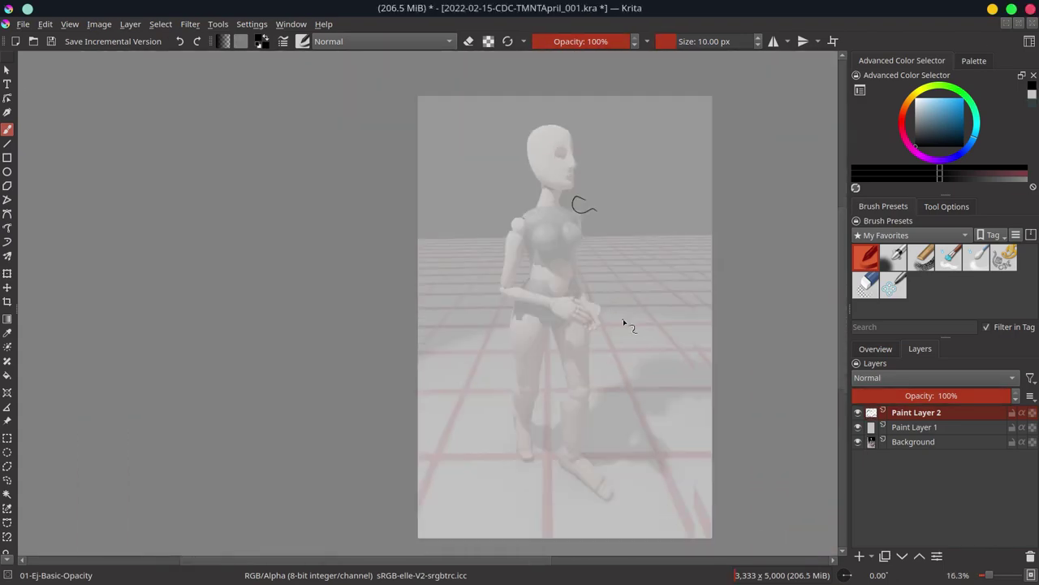
drag(575, 201, 584, 210)
Step: Copy the left figure from TMNTApril_000.kra and paste it into the TMNTApril_001 document
click(23, 23)
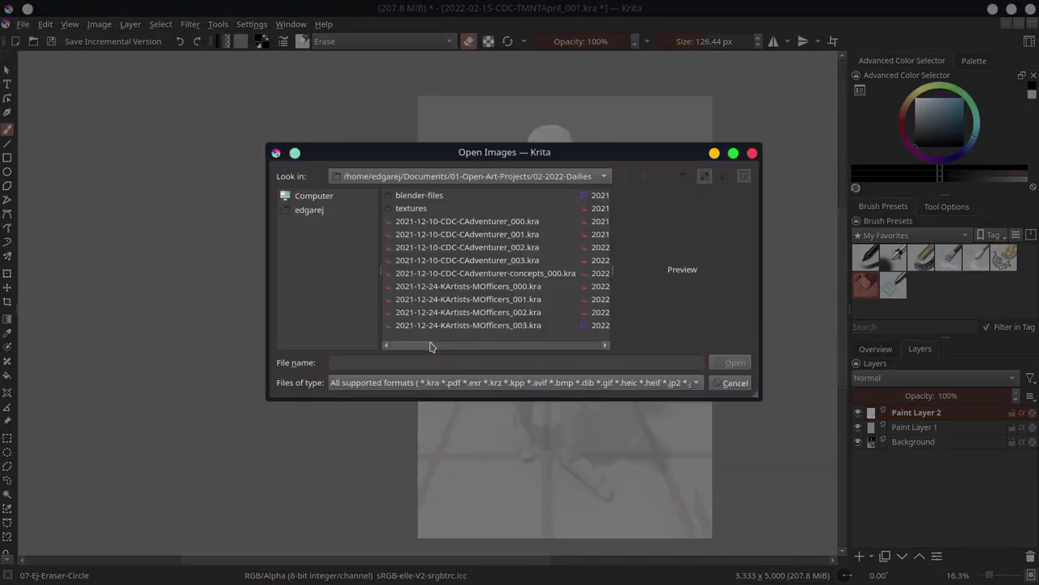
double_click(389, 276)
key(ctrl+r)
drag(218, 79, 360, 315)
key(ctrl+c)
key(ctrl+Tab)
key(ctrl+v)
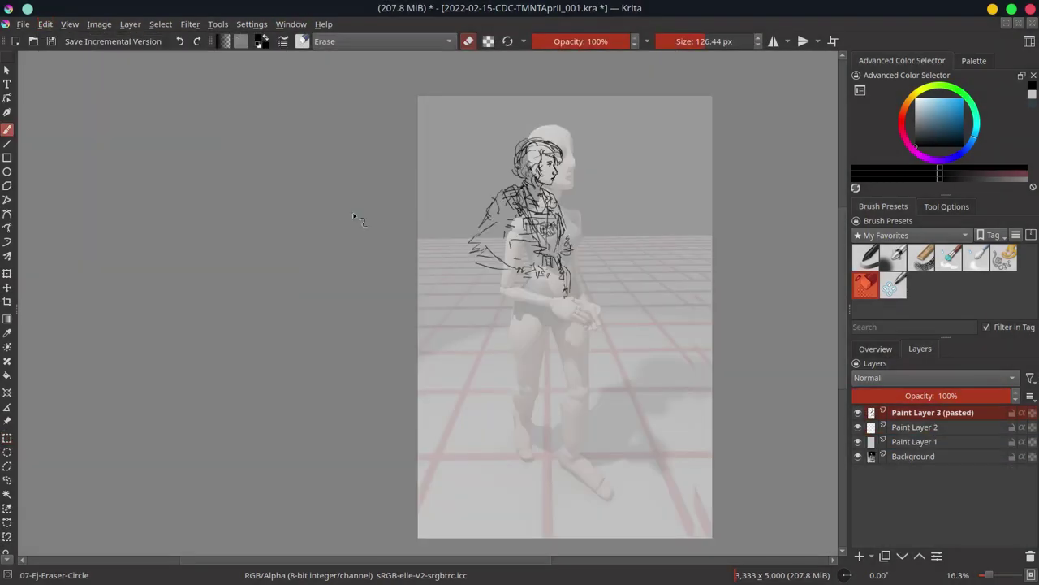
Step: Perspective-transform and enlarge the pasted sketch to fit over the mannequin
key(ctrl+t)
click(947, 206)
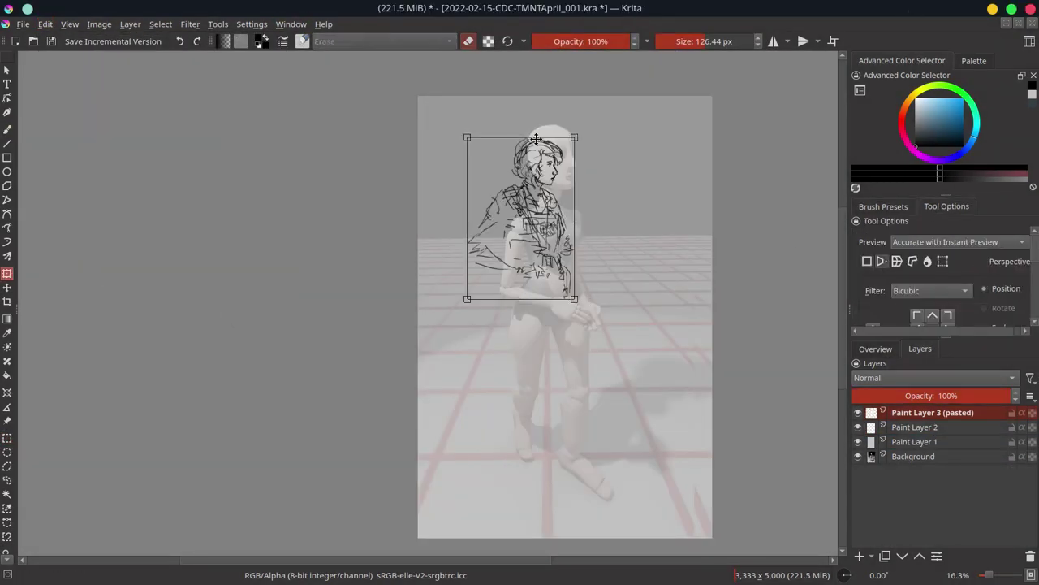
click(881, 261)
drag(466, 137, 473, 142)
drag(574, 137, 601, 126)
key(Return)
Step: With the basic sketching brush, sketch lines around the torso and hatching across hands and chest
key(b)
click(866, 256)
mouse_move(508, 227)
mouse_down()
mouse_move(578, 314)
mouse_move(607, 314)
mouse_up()
drag(601, 239, 589, 288)
drag(536, 264, 568, 296)
mouse_move(544, 207)
mouse_down()
mouse_move(572, 259)
mouse_move(520, 268)
mouse_up()
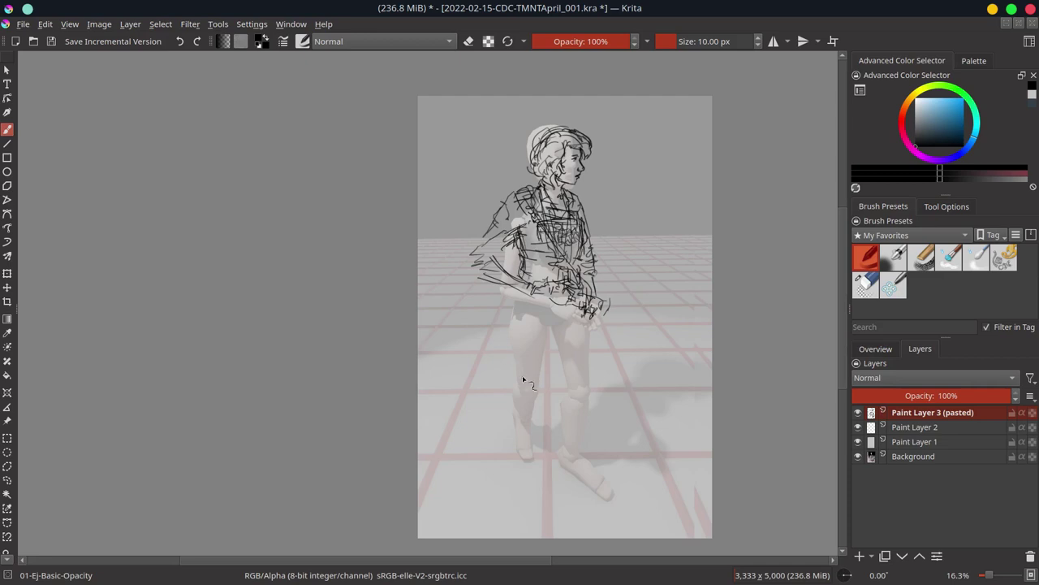
Step: Sketch the waistline, the torso's left edge, and both legs down to the feet
drag(583, 332, 516, 307)
drag(503, 231, 478, 262)
drag(513, 297, 510, 365)
drag(552, 321, 519, 410)
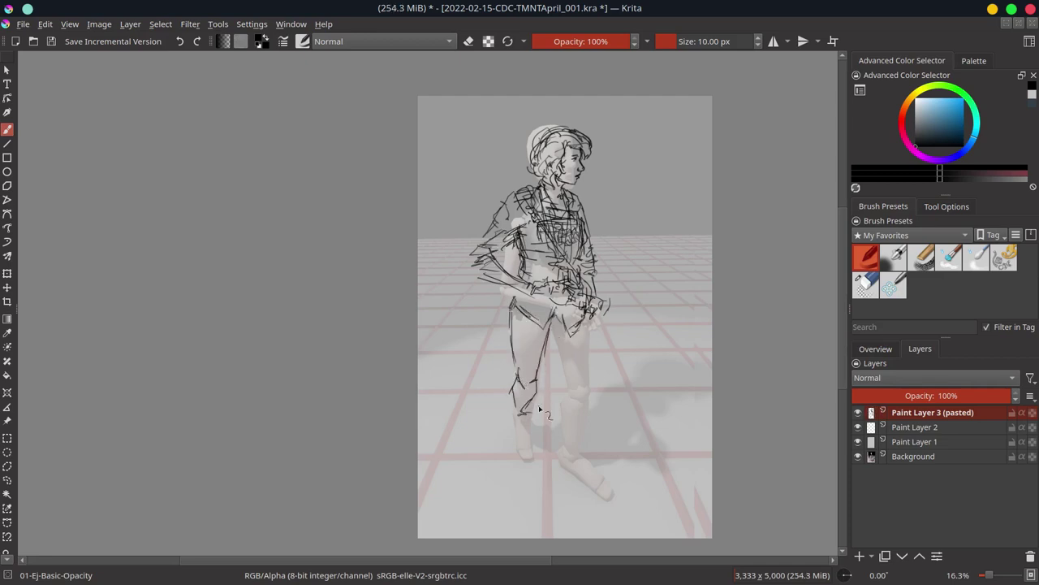
drag(586, 333, 575, 469)
Step: Rotate the upper body slightly clockwise and re-angle the head
key(ctrl+r)
drag(452, 119, 645, 301)
key(ctrl+t)
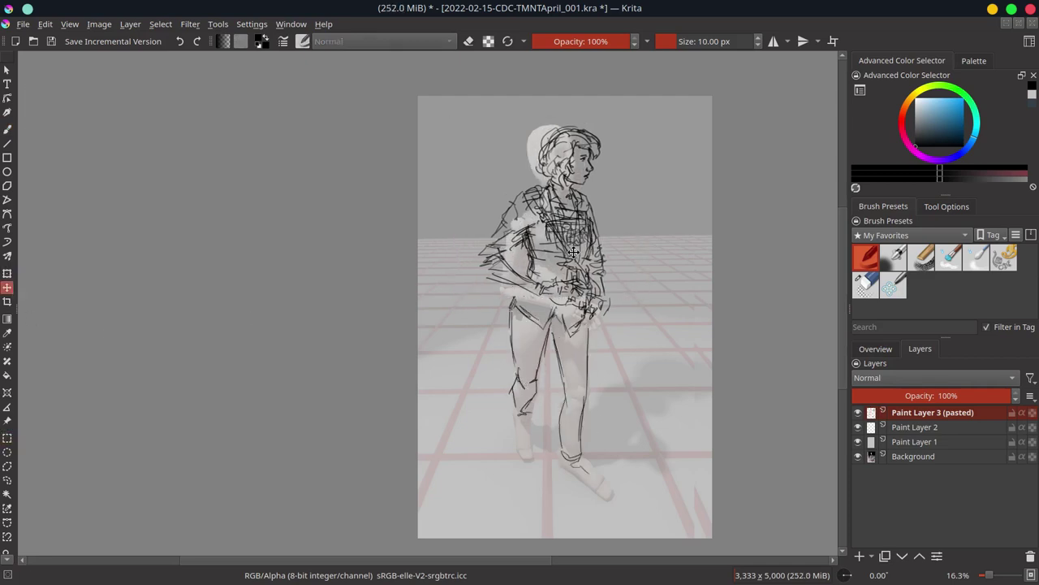
drag(662, 244, 600, 259)
key(Return)
drag(531, 119, 626, 184)
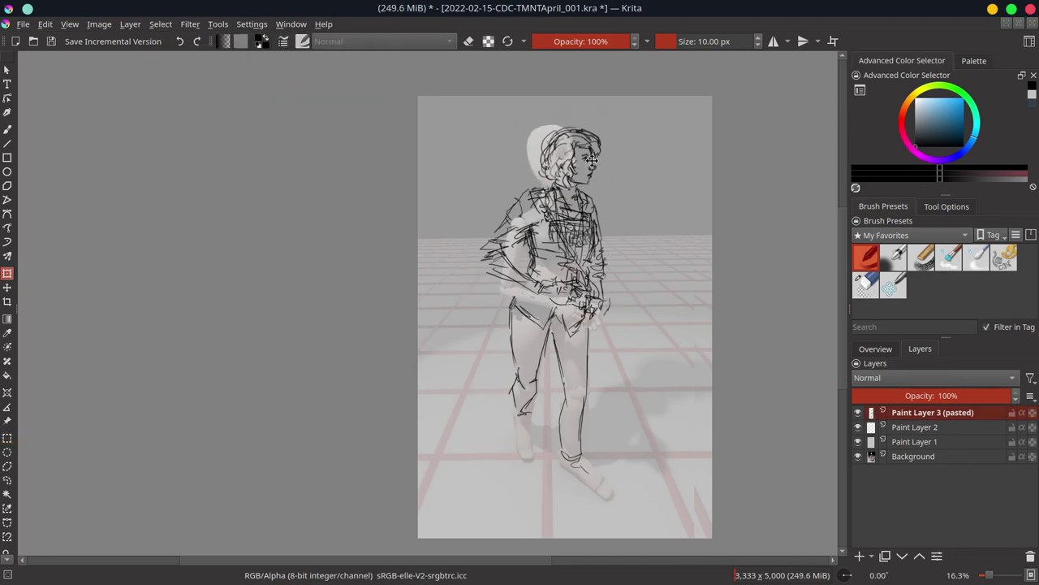
key(Return)
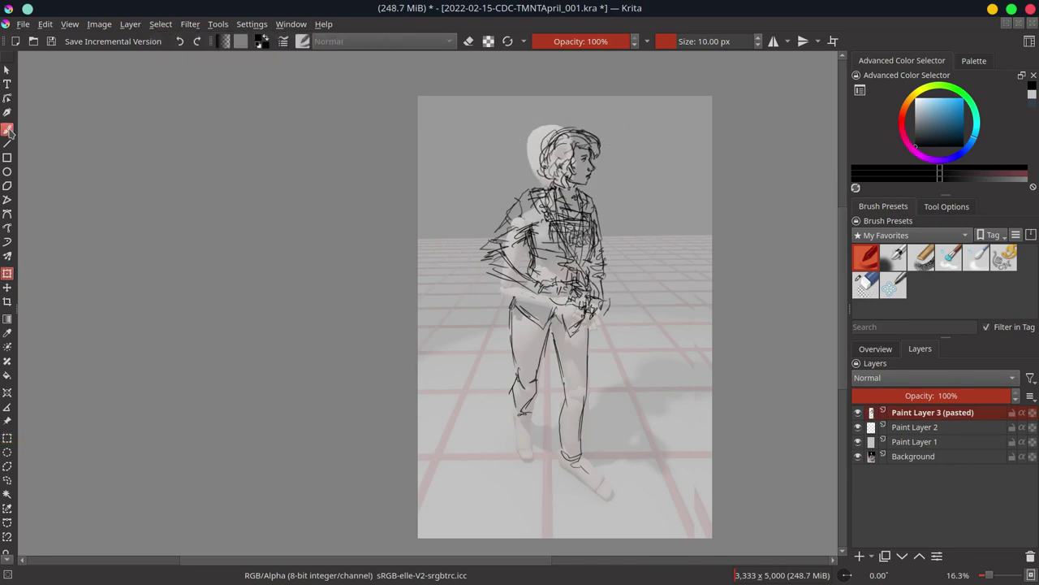
Step: Sketch the figure's right side, arm, hand, chest and legs with the Freehand Brush, then save
click(8, 129)
mouse_move(593, 213)
mouse_down()
mouse_move(568, 285)
mouse_move(588, 270)
mouse_up()
drag(603, 315, 592, 347)
drag(601, 200, 614, 318)
mouse_move(527, 230)
mouse_down()
mouse_move(536, 299)
mouse_move(593, 237)
mouse_up()
drag(552, 326, 560, 455)
key(ctrl+s)
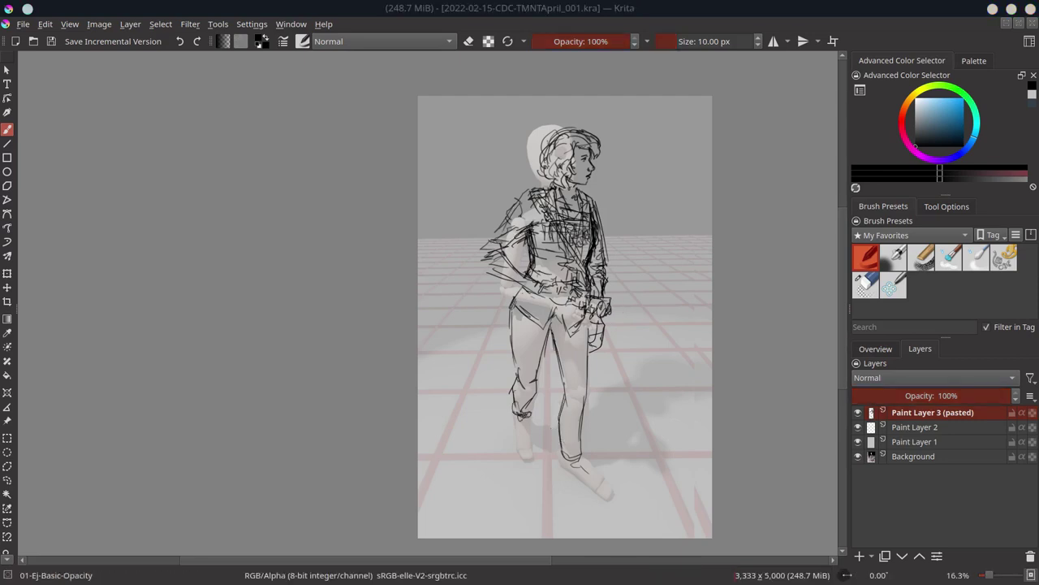
Step: Draw the right foot and shoe, then the left lower leg, redoing the left ankle and foot
mouse_move(578, 481)
mouse_down()
mouse_move(574, 492)
mouse_move(597, 495)
mouse_up()
drag(600, 487, 612, 498)
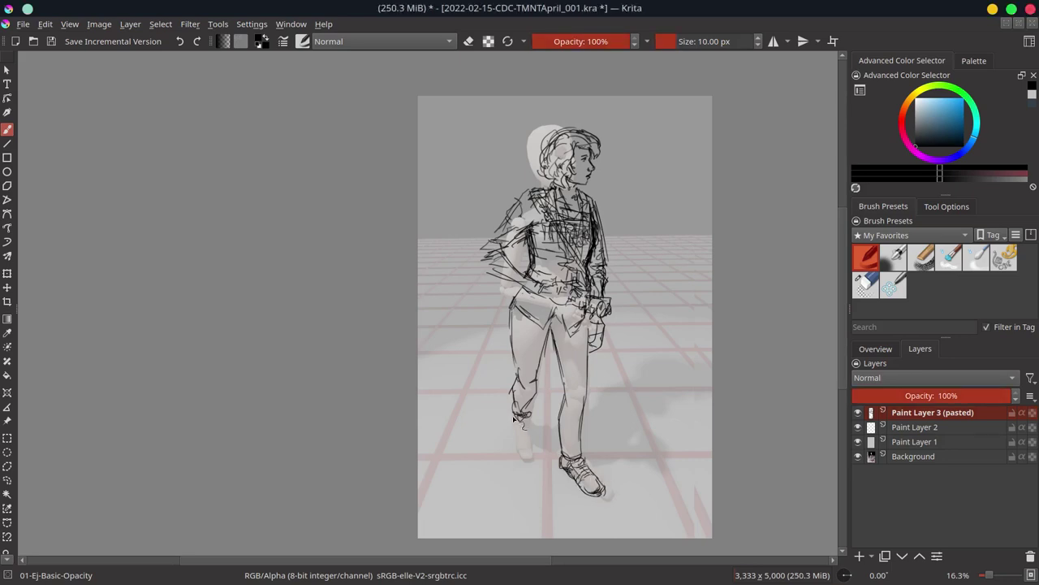
drag(517, 375, 510, 439)
drag(529, 382, 524, 419)
drag(519, 412, 536, 448)
key(t)
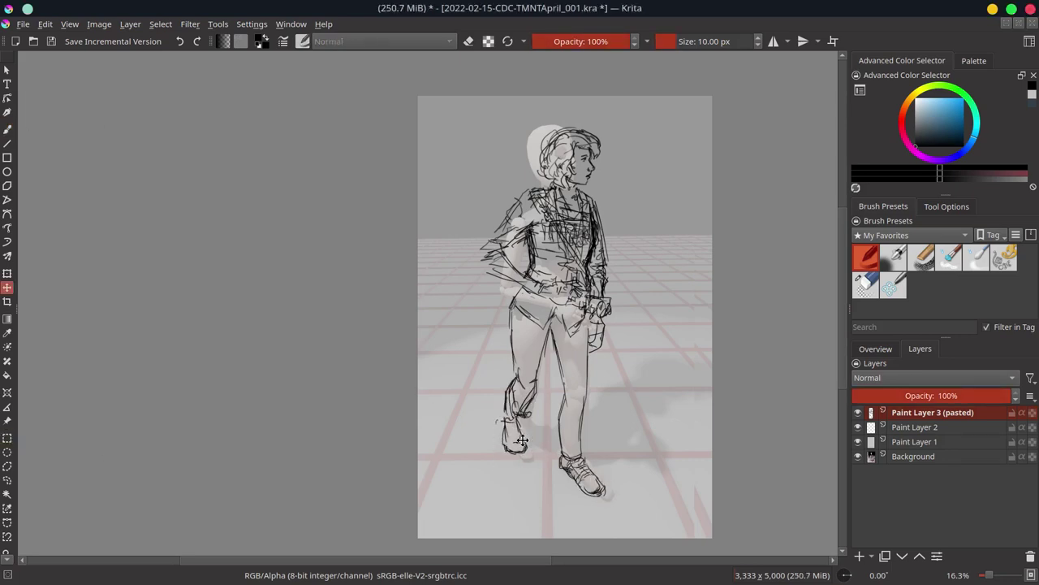
key(ctrl+z)
key(b)
drag(511, 417, 529, 445)
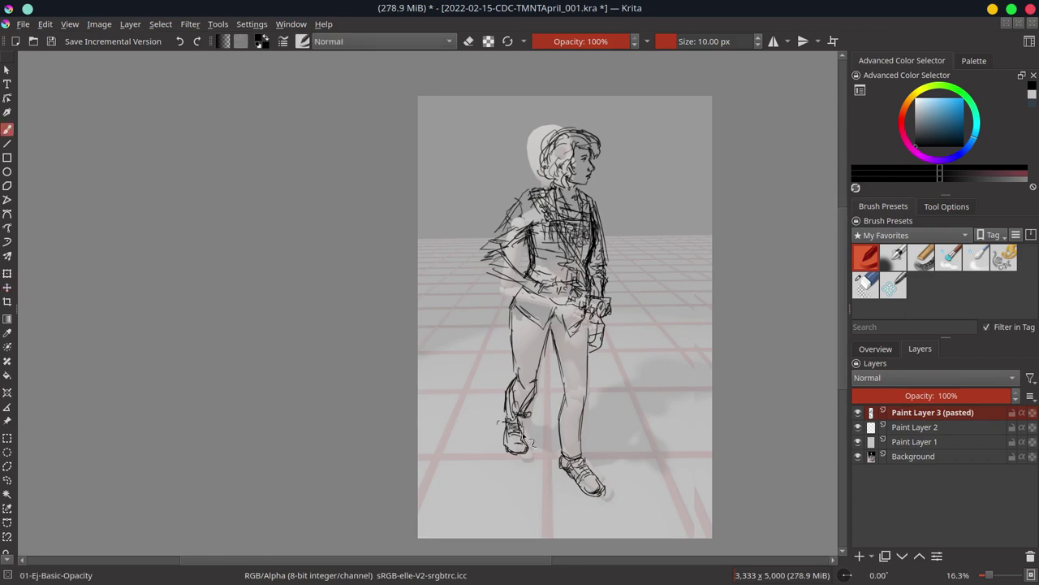
Step: Sketch a jagged horizon line beside the figure and save
drag(610, 209, 657, 213)
drag(618, 224, 697, 222)
key(ctrl+s)
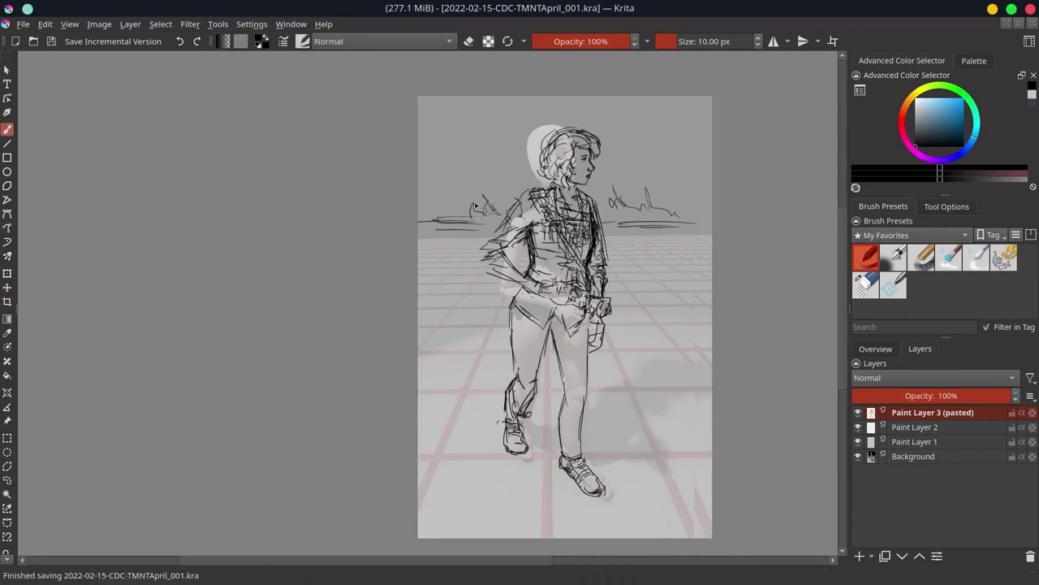
Step: On Paint Layer 2, draw a tall rectangle at the left and duplicate the layer
key(Page_Down)
drag(439, 284, 439, 416)
drag(445, 416, 479, 414)
mouse_move(445, 283)
mouse_down()
mouse_move(470, 401)
mouse_move(433, 419)
mouse_up()
mouse_move(477, 281)
mouse_down()
mouse_move(477, 363)
mouse_move(509, 370)
mouse_up()
key(ctrl+j)
Step: Hide the figure sketch and build a row of rectangles by duplicating, moving right and merging down
click(6, 288)
click(858, 412)
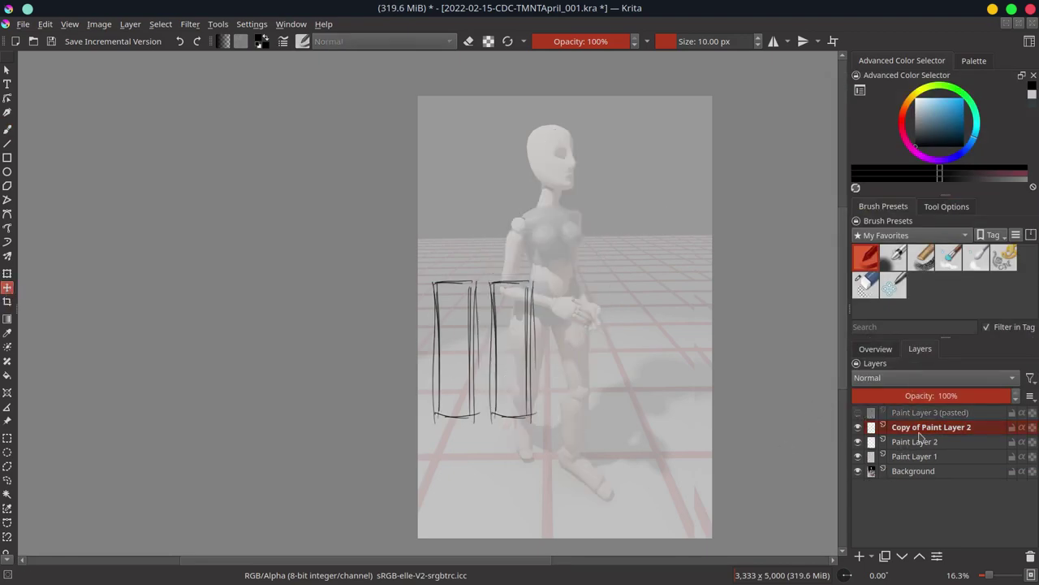
key(ctrl+e)
key(minus)
key(ctrl+j)
drag(385, 317, 476, 317)
key(ctrl+e)
key(ctrl+j)
drag(609, 325, 659, 324)
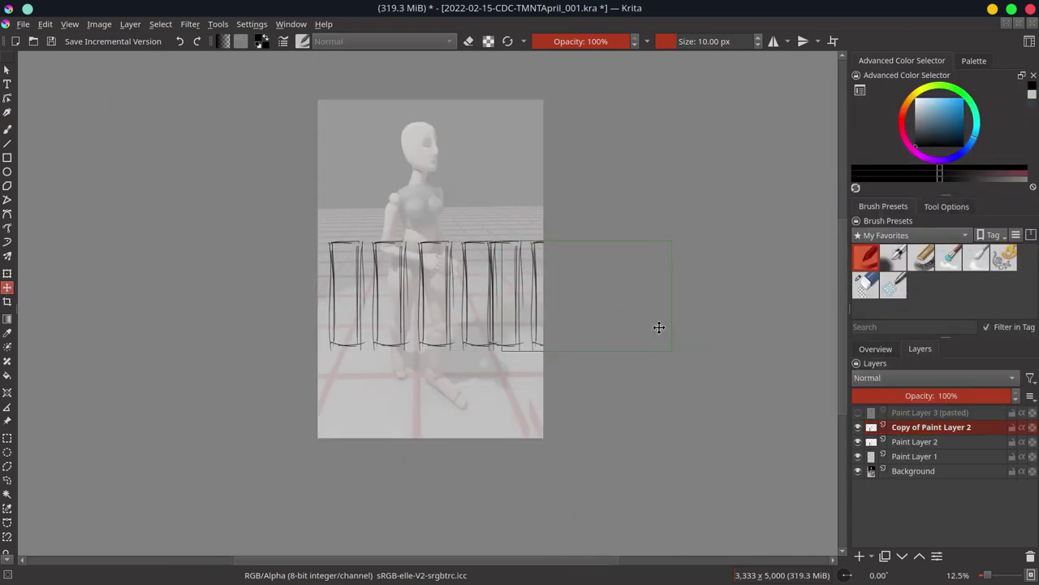
key(ctrl+e)
key(minus)
key(minus)
key(minus)
Step: Move the rectangle row to the bottom and widen its bottom corners into perspective floor stripes
key(ctrl+s)
key(ctrl+t)
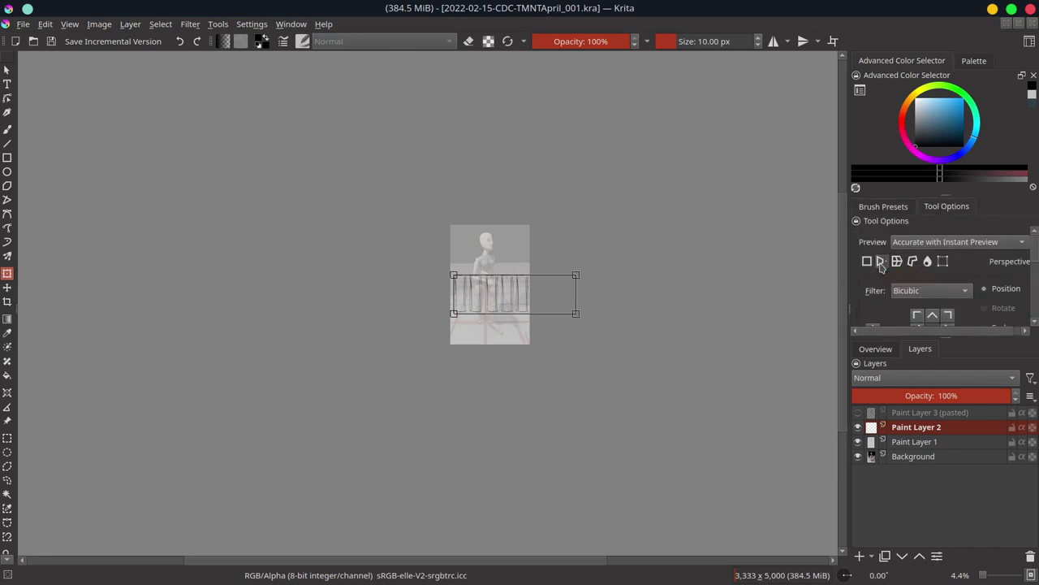
drag(514, 293, 513, 323)
key(Return)
drag(632, 370, 638, 355)
drag(423, 352, 409, 355)
key(Return)
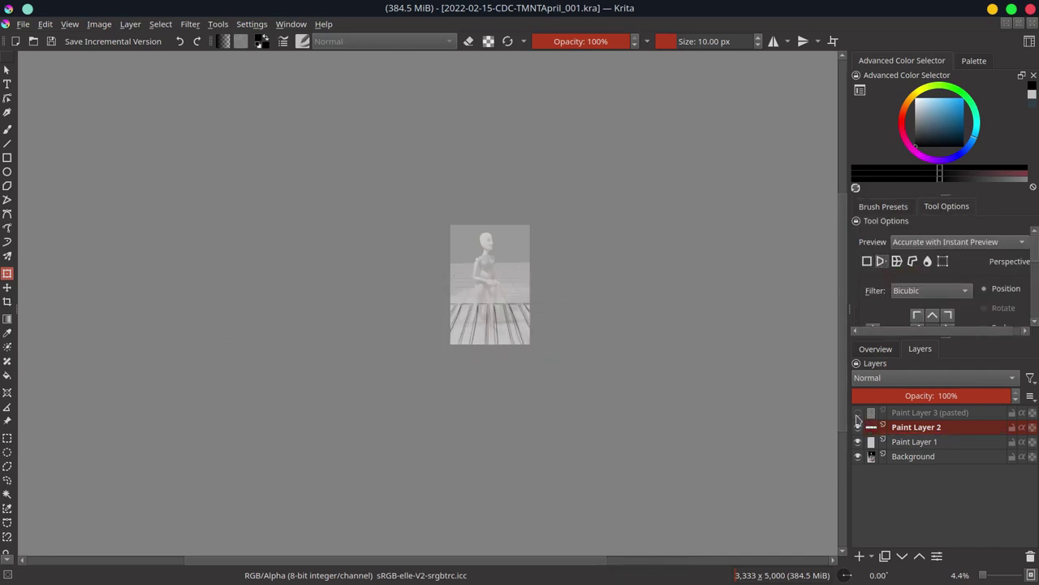
Step: Show the figure sketch layer again, zoom back in, and save
click(857, 412)
key(b)
key(plus)
key(plus)
key(plus)
key(ctrl+s)
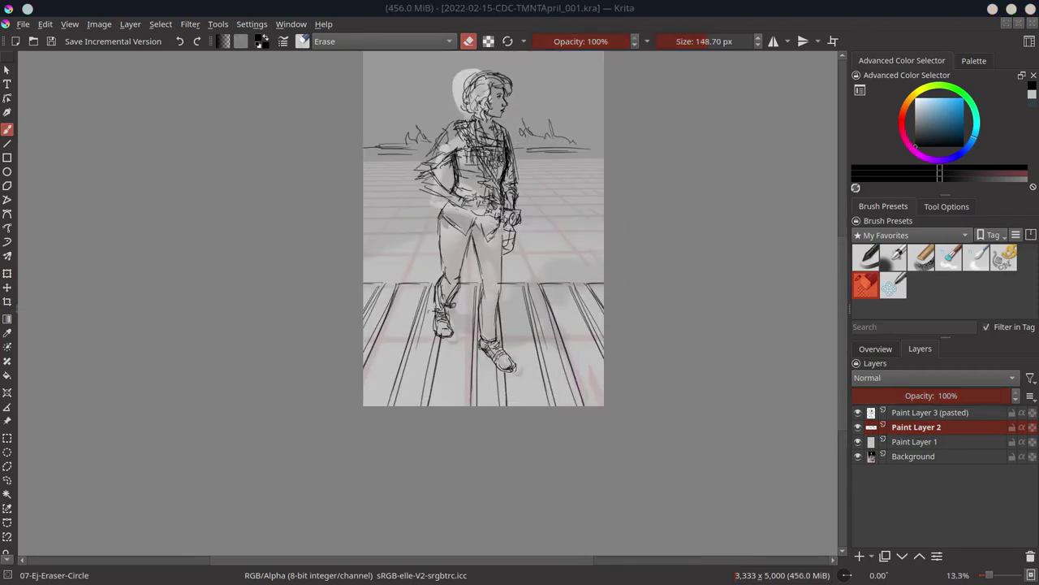
Step: Merge the pasted figure sketch into the floor-stripe layer and mirror the view to check proportions
right_click(926, 413)
click(909, 204)
click(876, 348)
click(970, 557)
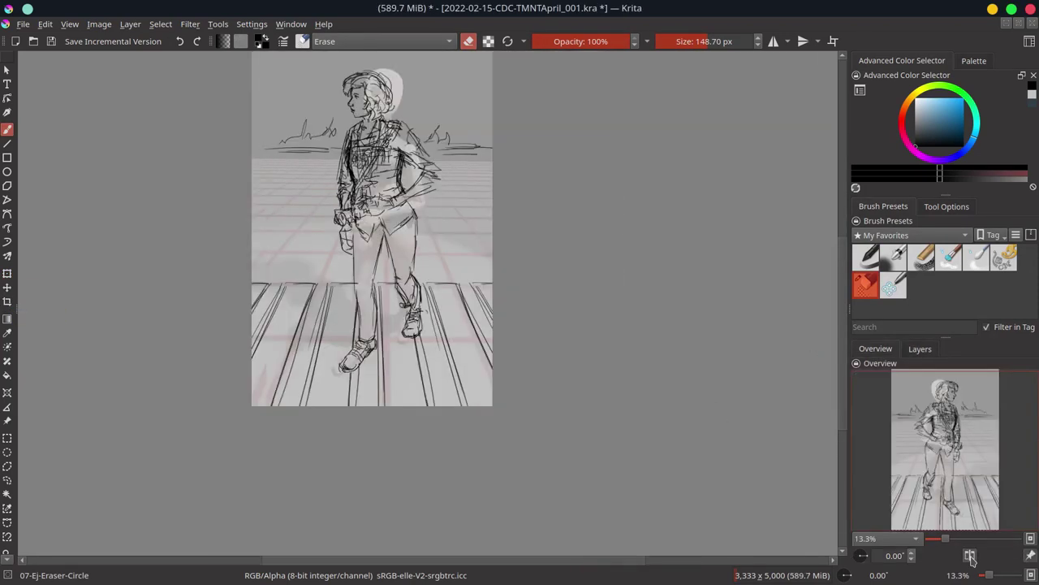
click(920, 348)
Step: Sketch cloud strokes at the left and right of the sky with the Basic-Opacity brush
key(Insert)
click(866, 256)
drag(272, 191, 321, 175)
drag(445, 231, 479, 233)
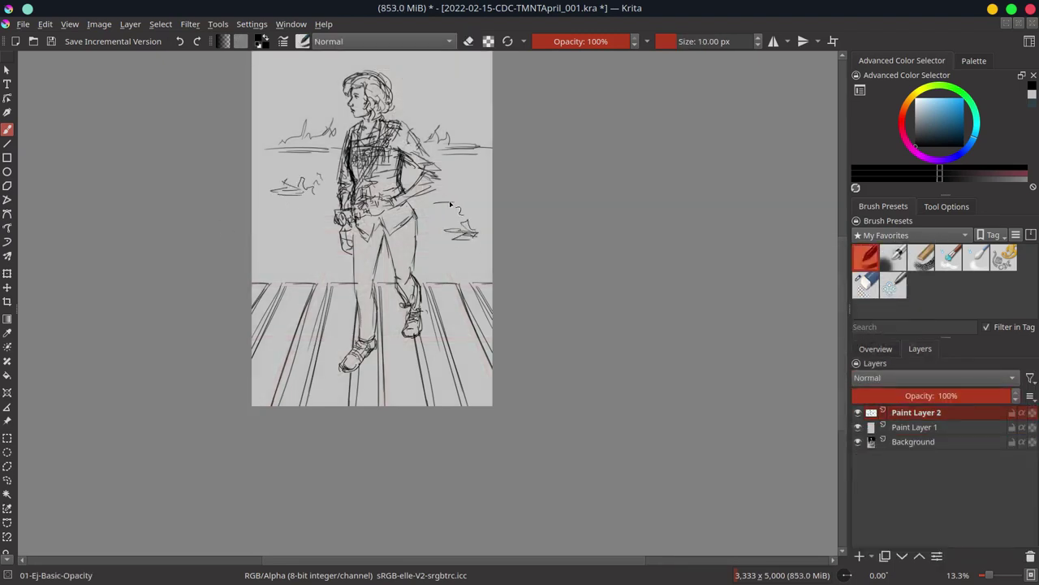
Step: Draw a straight horizon line, fade the sketch layer, add Paint Layer 3 and save
key(v)
drag(235, 153, 561, 155)
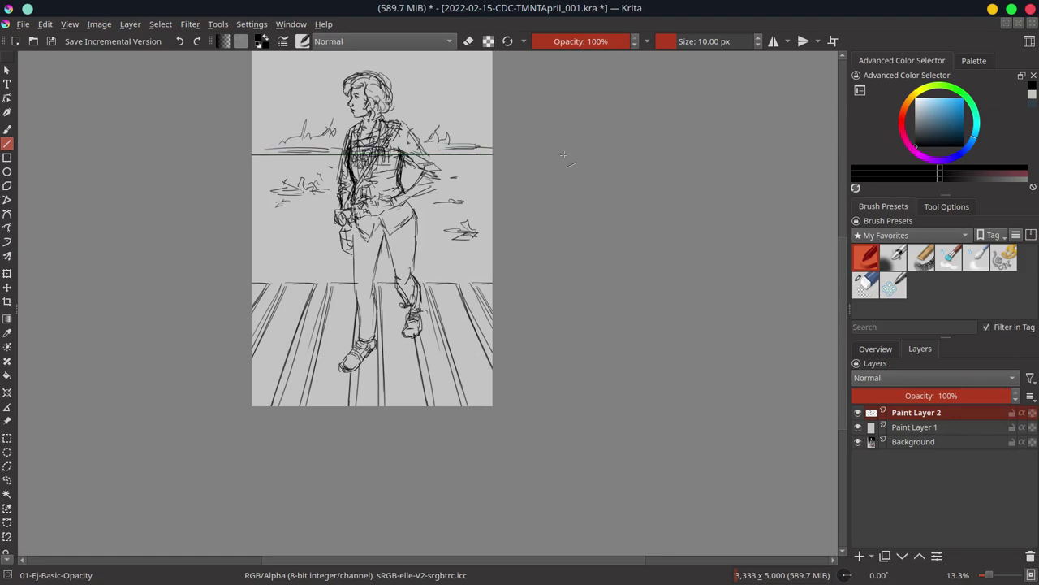
click(973, 394)
drag(974, 395, 889, 395)
key(Insert)
key(b)
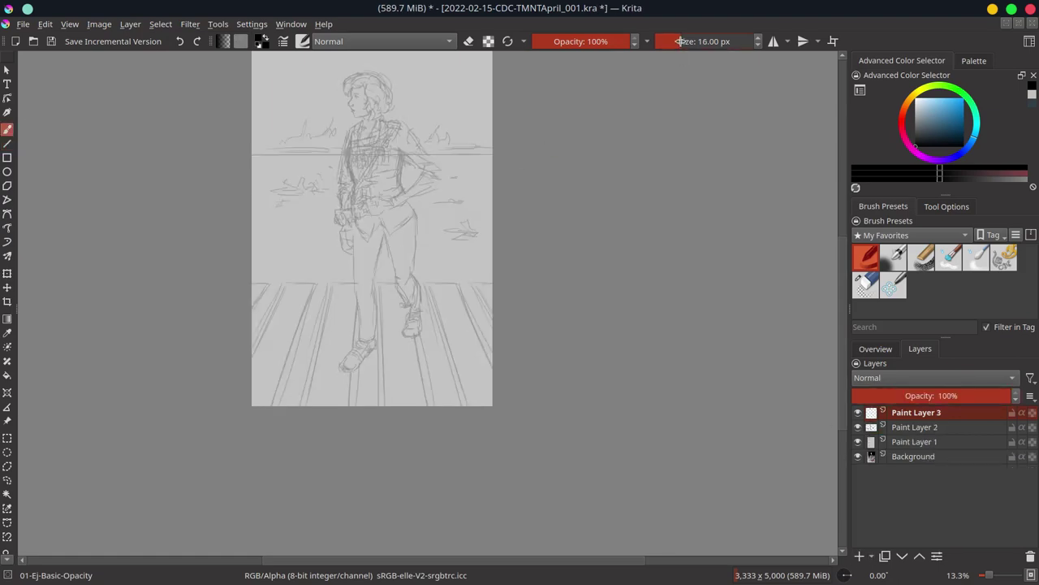
key(ctrl+s)
Step: Ink the bushes along the horizon line and the tree squiggles
scroll(561, 251, up, 4)
scroll(561, 251, down, 3)
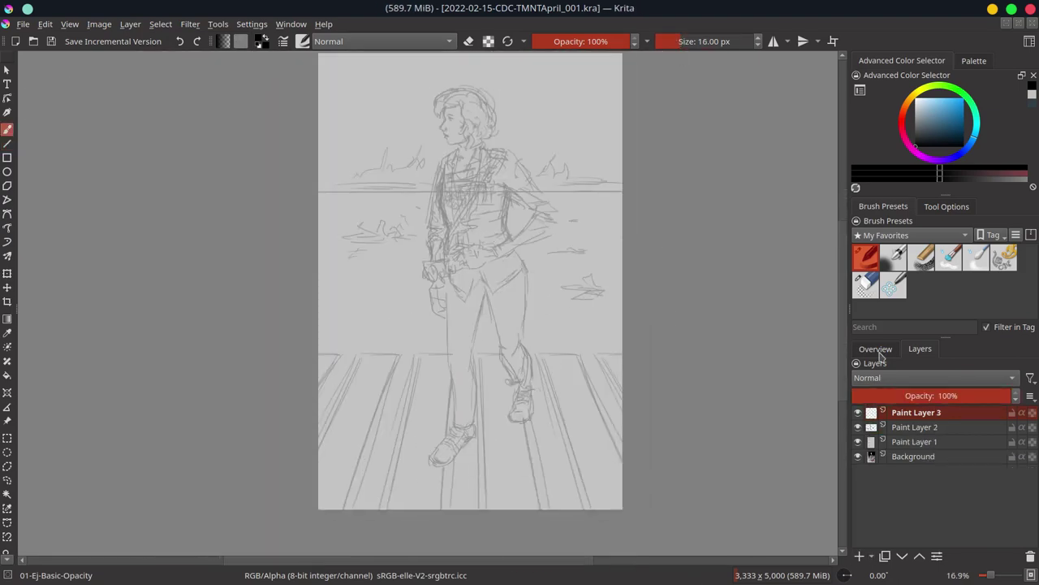
click(875, 349)
mouse_move(276, 154)
mouse_down()
mouse_move(294, 169)
mouse_move(284, 177)
mouse_up()
mouse_move(258, 194)
mouse_down()
mouse_move(309, 193)
mouse_move(329, 160)
mouse_up()
drag(424, 170, 503, 169)
mouse_move(510, 177)
mouse_down()
mouse_move(536, 176)
mouse_move(502, 189)
mouse_up()
drag(492, 91, 503, 146)
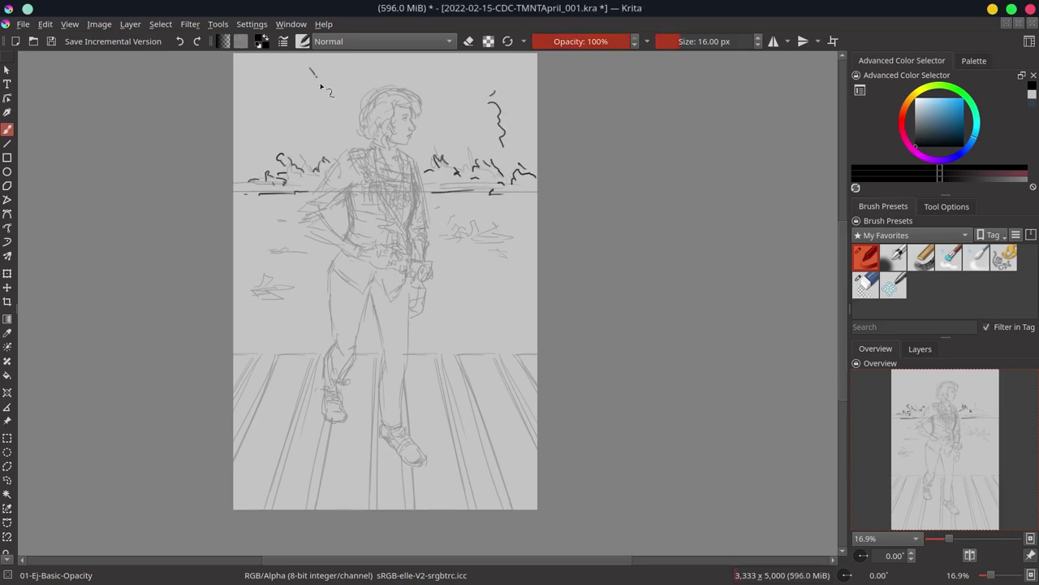
drag(310, 68, 334, 121)
drag(250, 292, 289, 286)
Step: Ink the right-hand horizon bushes and the lower-left floorboards and floor edge
drag(456, 231, 497, 240)
drag(481, 240, 507, 246)
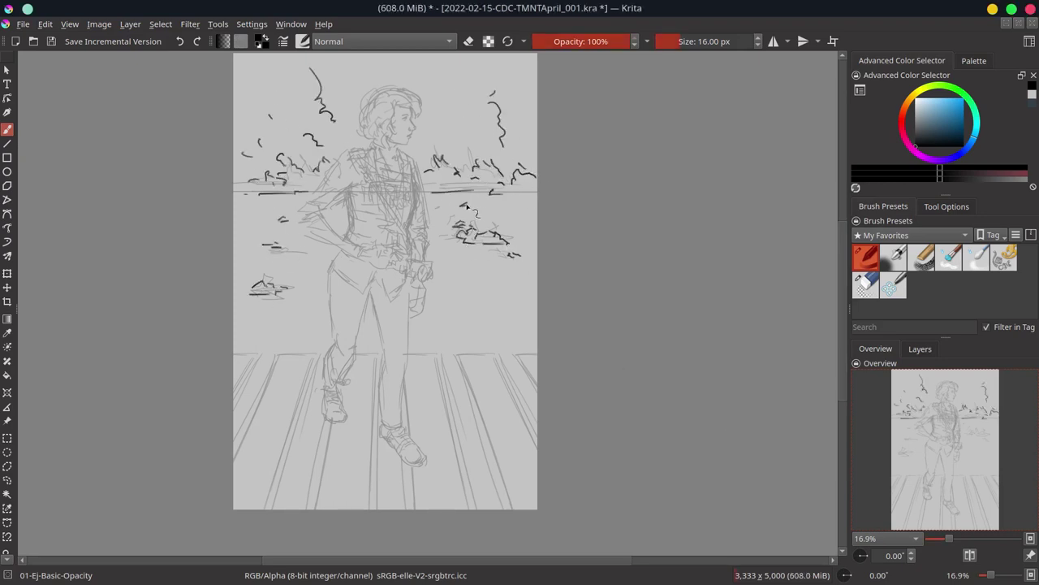
drag(460, 205, 476, 206)
mouse_move(275, 356)
mouse_down()
mouse_move(235, 455)
mouse_move(234, 400)
mouse_up()
drag(234, 353, 259, 352)
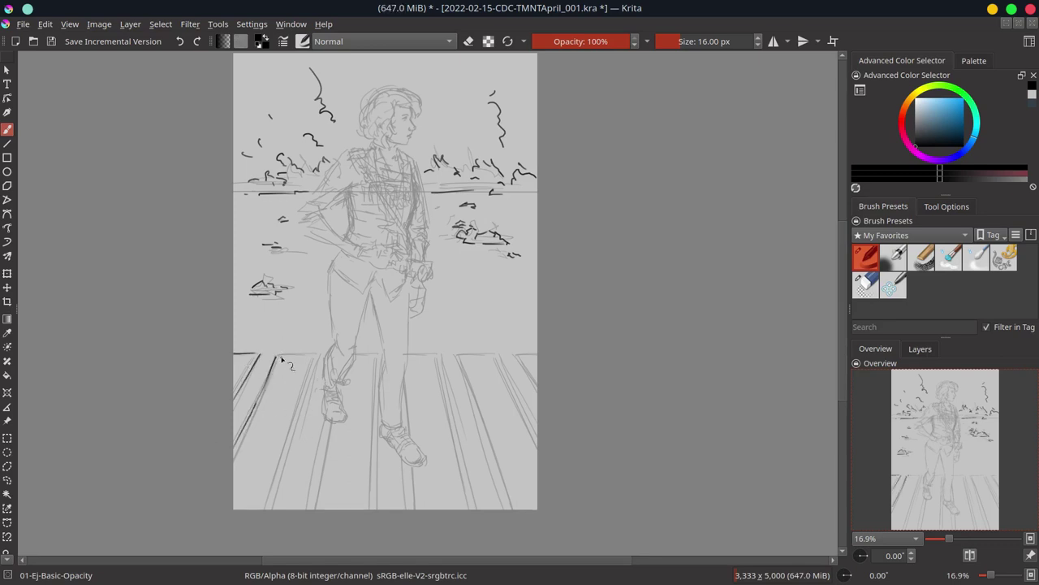
drag(309, 391, 283, 481)
drag(328, 422, 312, 510)
drag(315, 355, 383, 355)
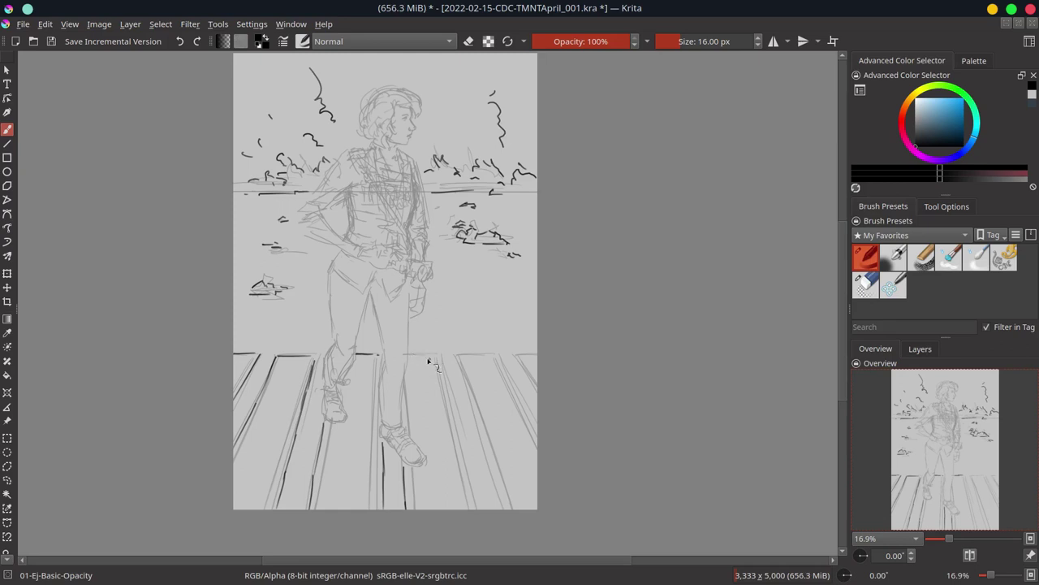
Step: Ink the right floorboards, hide the Paint Layer 2 sketch, and save
drag(453, 406, 473, 501)
mouse_move(454, 355)
mouse_down()
mouse_move(503, 508)
mouse_move(495, 351)
mouse_up()
drag(495, 353, 535, 426)
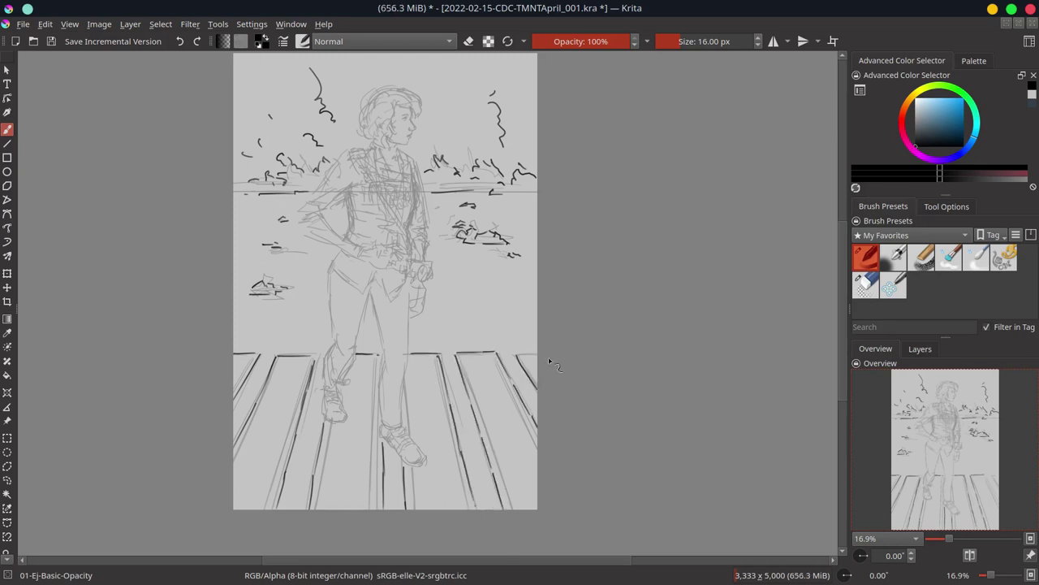
click(920, 348)
click(858, 426)
key(ctrl+s)
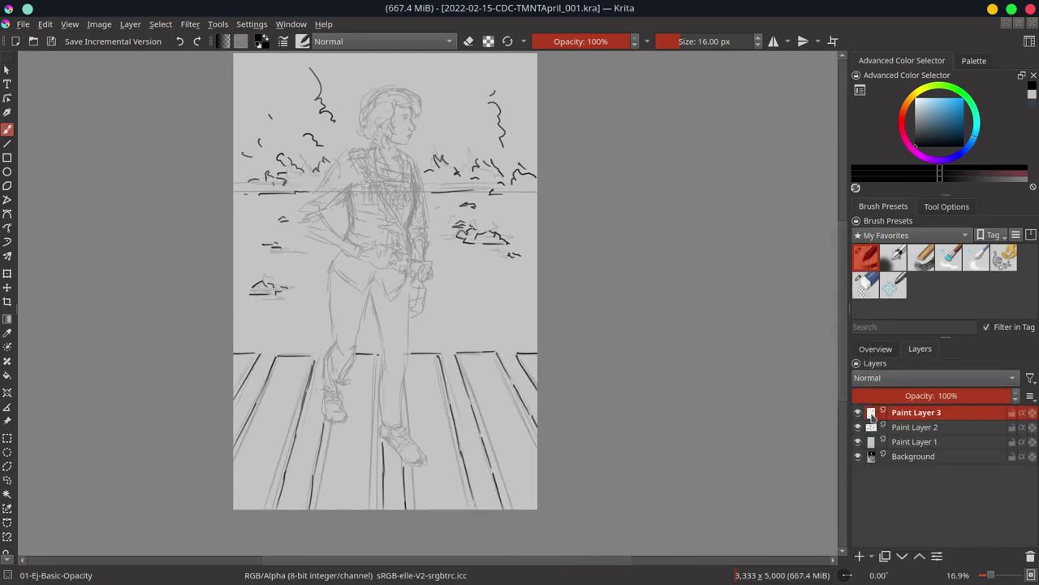
Step: Zoom in, shrink the brush, and ink the woman's eye and face profile
scroll(575, 257, up, 2)
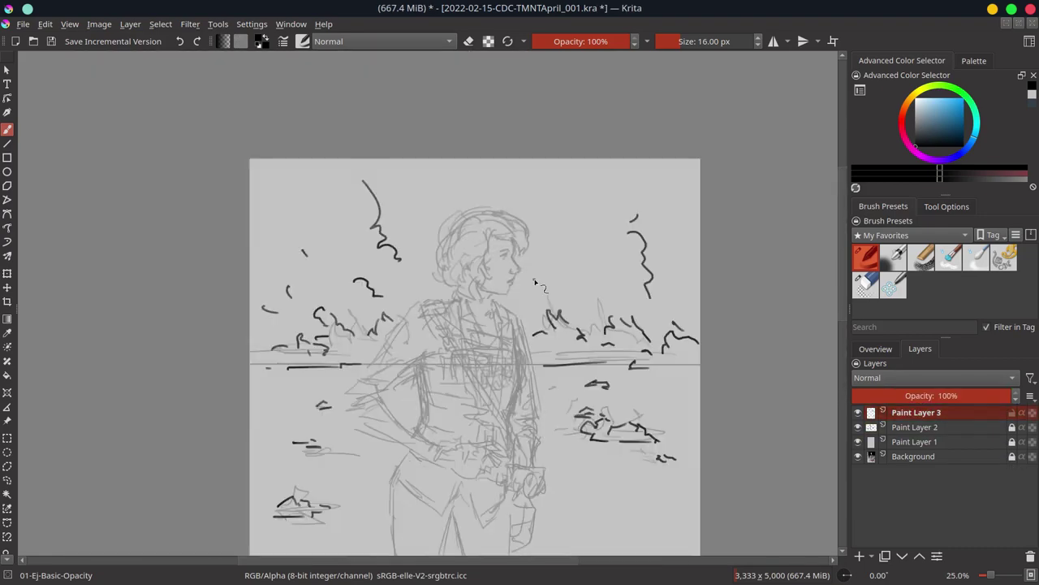
scroll(543, 182, up, 3)
scroll(543, 182, down, 1)
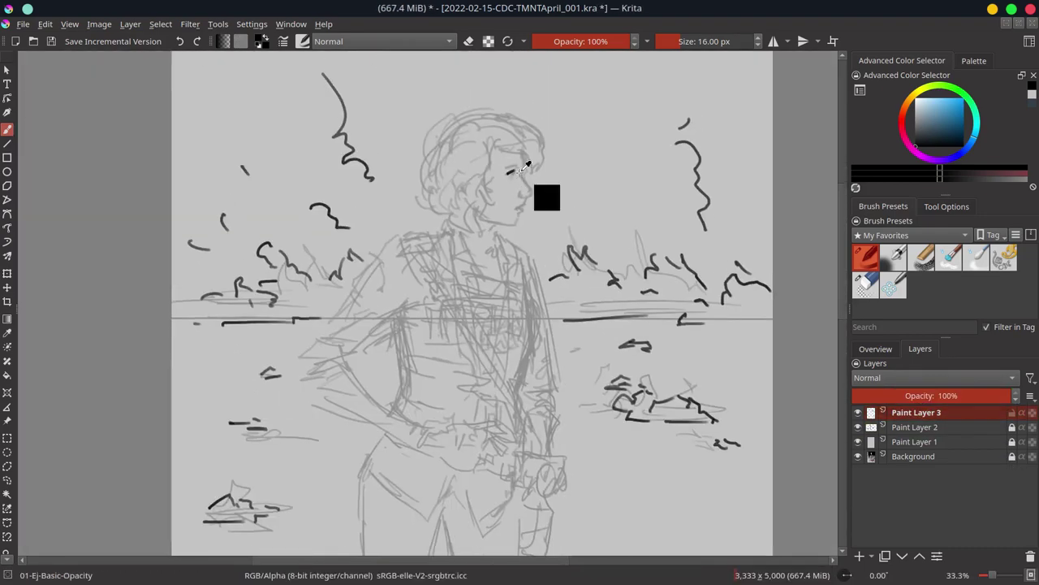
key(bracketleft)
drag(507, 172, 519, 168)
drag(525, 156, 527, 177)
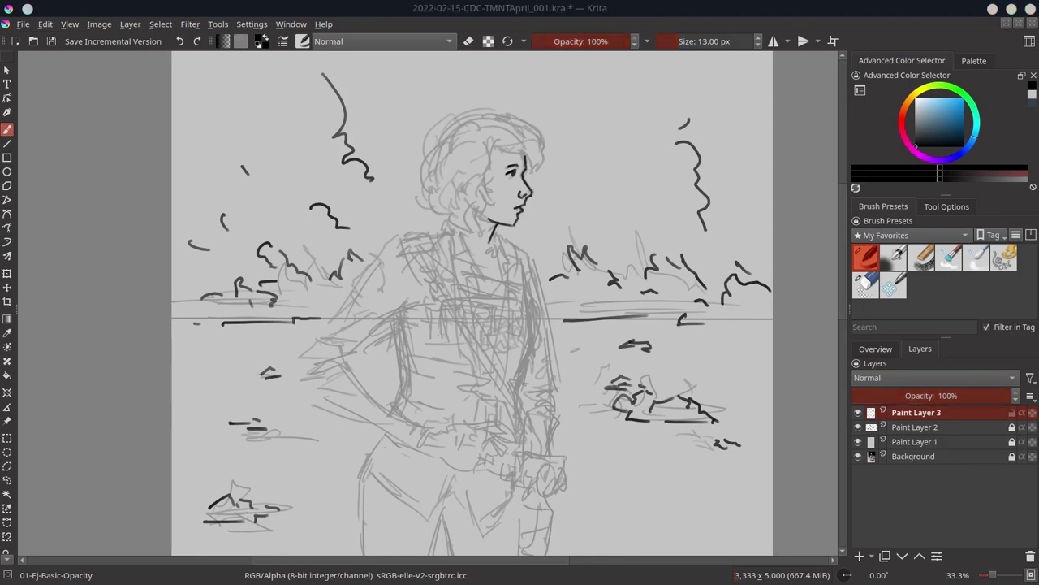
drag(511, 143, 538, 182)
mouse_move(508, 134)
mouse_down()
mouse_move(528, 162)
mouse_move(474, 221)
mouse_up()
Step: Ink the hair outline and curls, plus the shoulder and arm
mouse_move(466, 200)
mouse_down()
mouse_move(471, 228)
mouse_move(451, 221)
mouse_up()
drag(469, 170, 450, 191)
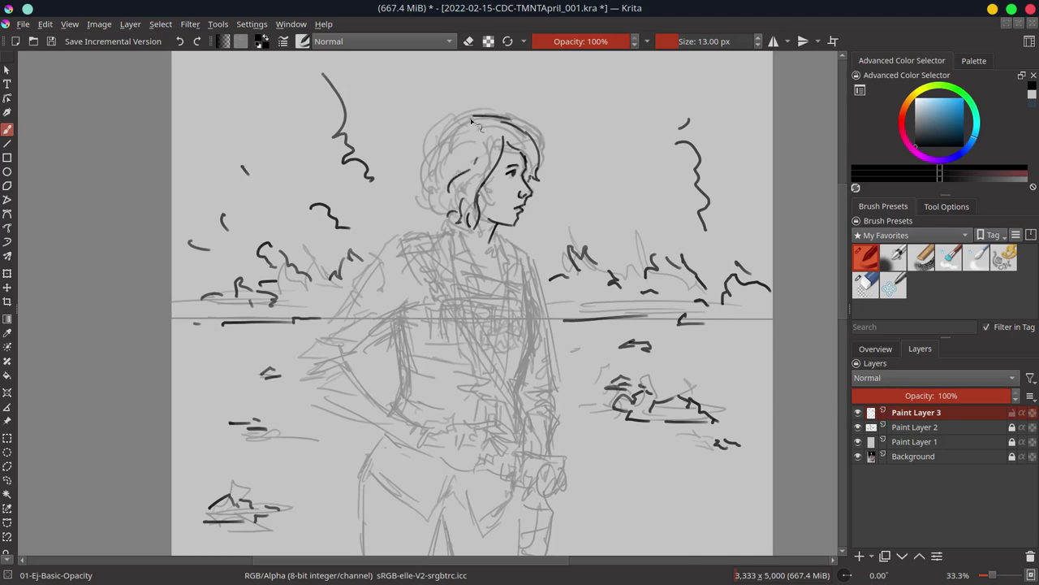
drag(512, 120, 416, 198)
drag(433, 206, 302, 362)
mouse_move(354, 356)
mouse_down()
mouse_move(309, 370)
mouse_move(307, 395)
mouse_up()
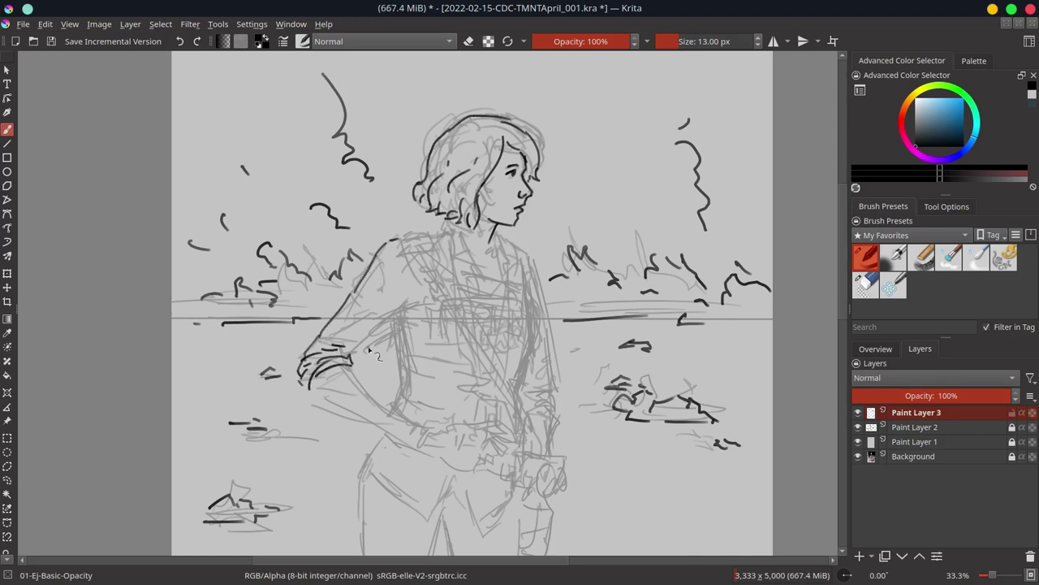
drag(404, 307, 341, 348)
mouse_move(302, 383)
mouse_down()
mouse_move(307, 396)
mouse_move(422, 382)
mouse_up()
Step: Tilt the canvas and ink the forearm underside and the hand resting on the hip
drag(382, 370, 471, 374)
drag(380, 401, 500, 390)
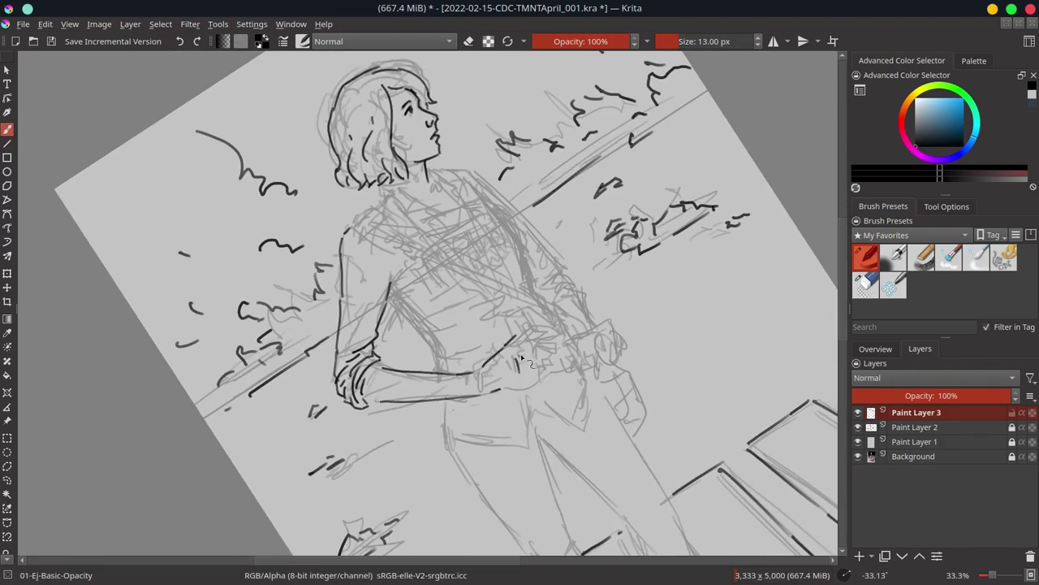
drag(552, 362, 521, 381)
drag(516, 336, 536, 336)
click(858, 427)
Step: Straighten the view and rework the arm lines, alternating eraser and brush
key(5)
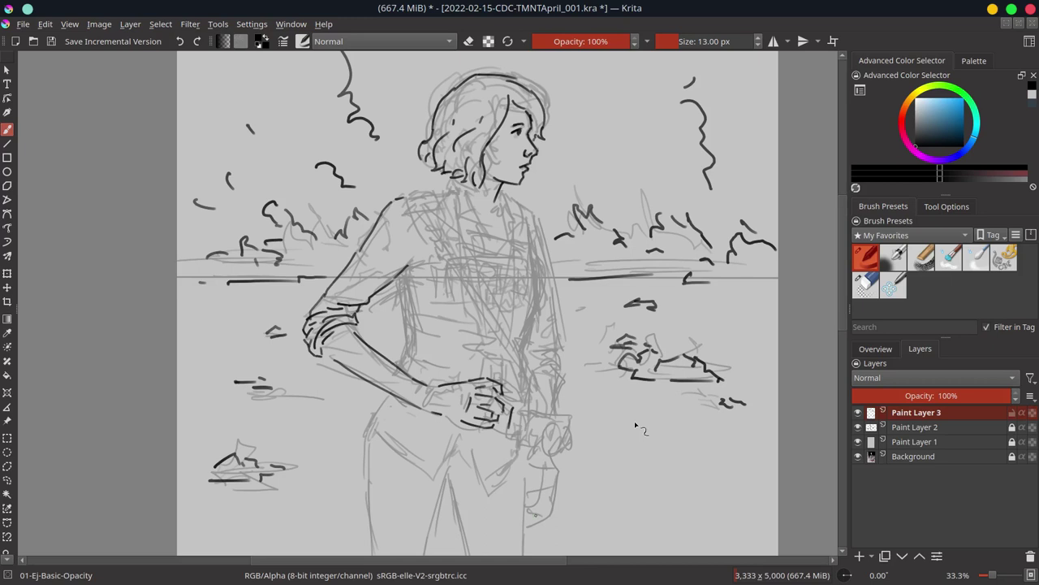
mouse_move(316, 341)
mouse_down()
mouse_move(341, 292)
mouse_move(370, 335)
mouse_up()
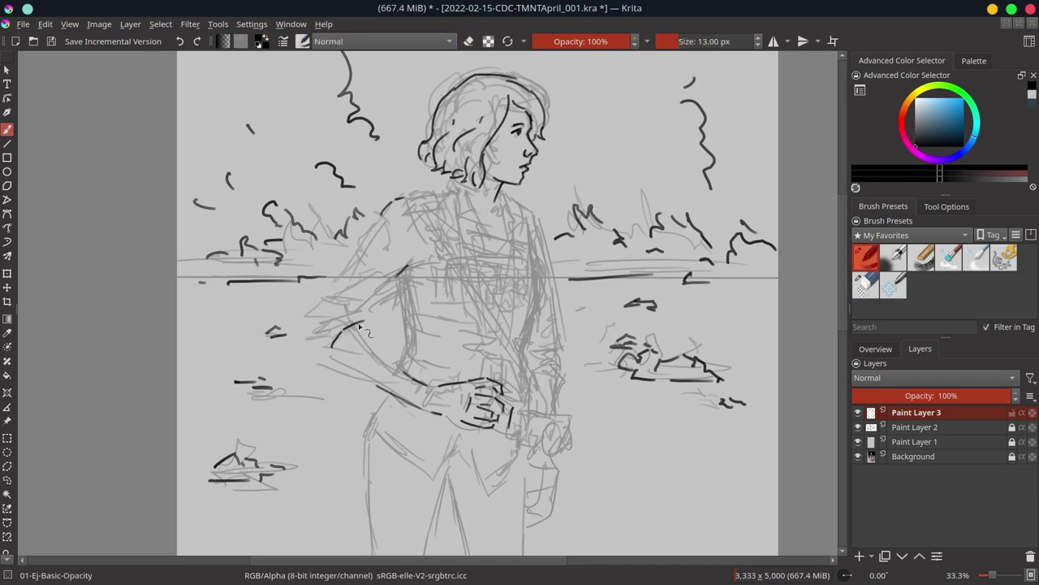
drag(429, 407, 332, 351)
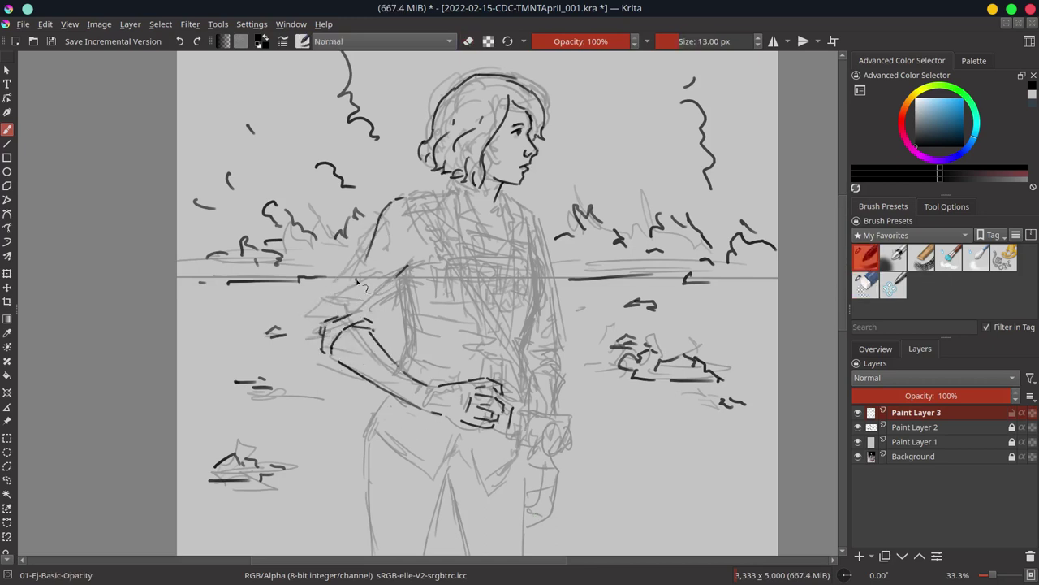
drag(370, 243, 322, 318)
key(slash)
key(slash)
drag(406, 262, 385, 294)
Step: Redraw the arm line darker, add short strokes along the arm, and save
key(slash)
drag(333, 325, 390, 366)
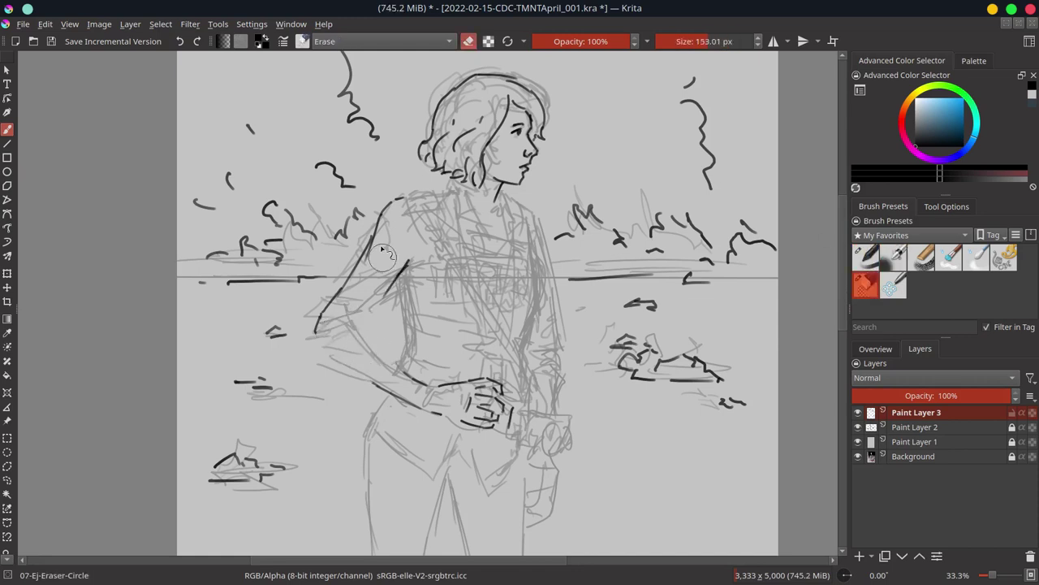
drag(381, 254, 369, 248)
key(slash)
mouse_move(386, 209)
mouse_down()
mouse_move(339, 290)
mouse_move(321, 361)
mouse_move(308, 354)
mouse_up()
key(slash)
key(slash)
key(slash)
key(slash)
drag(330, 358, 315, 375)
drag(349, 341, 603, 422)
key(slash)
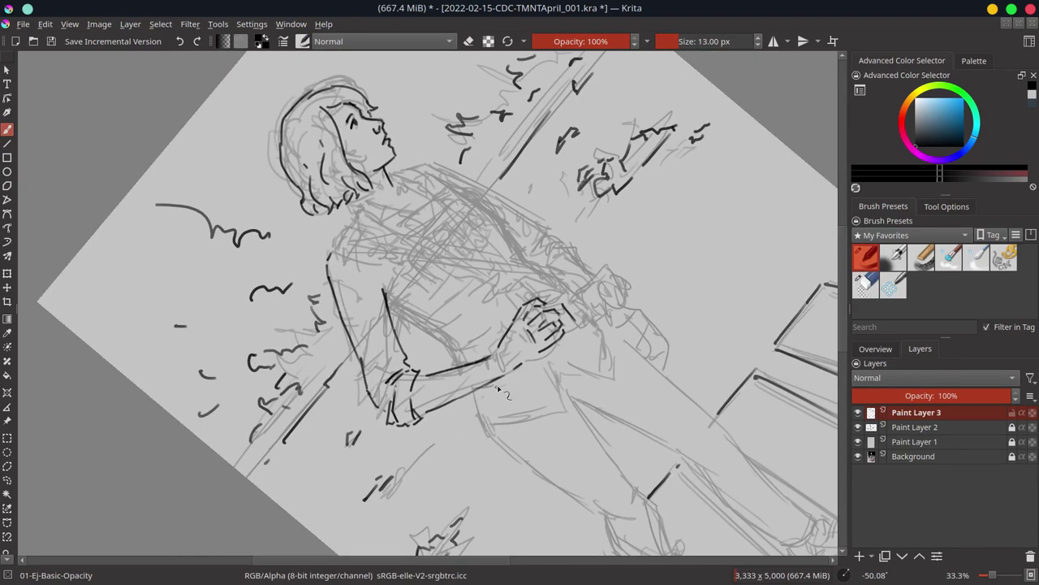
key(ctrl+s)
key(slash)
Step: Straighten the view and ink the right side of the hands and the camera body
key(5)
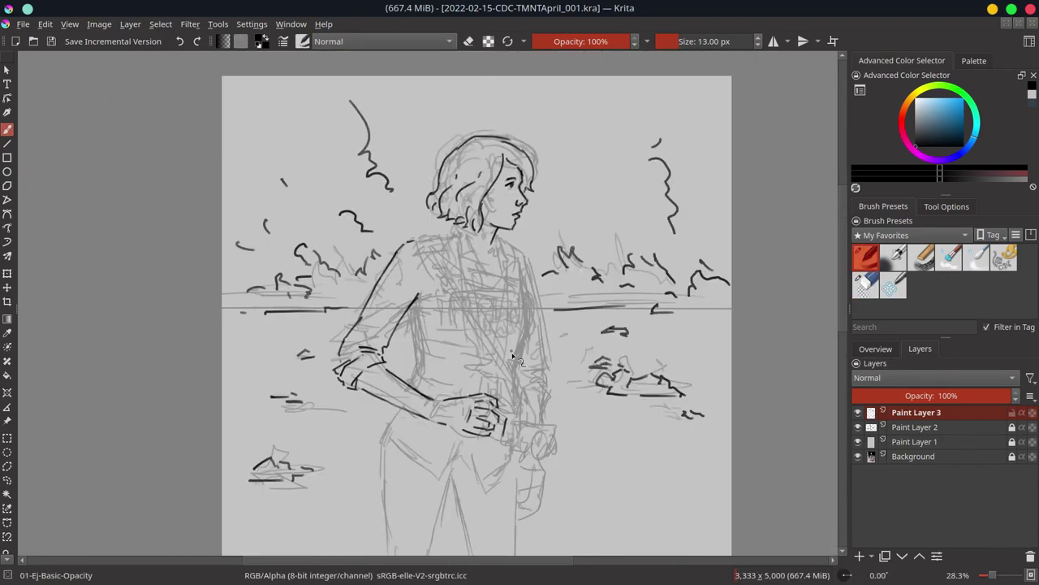
scroll(504, 381, up, 2)
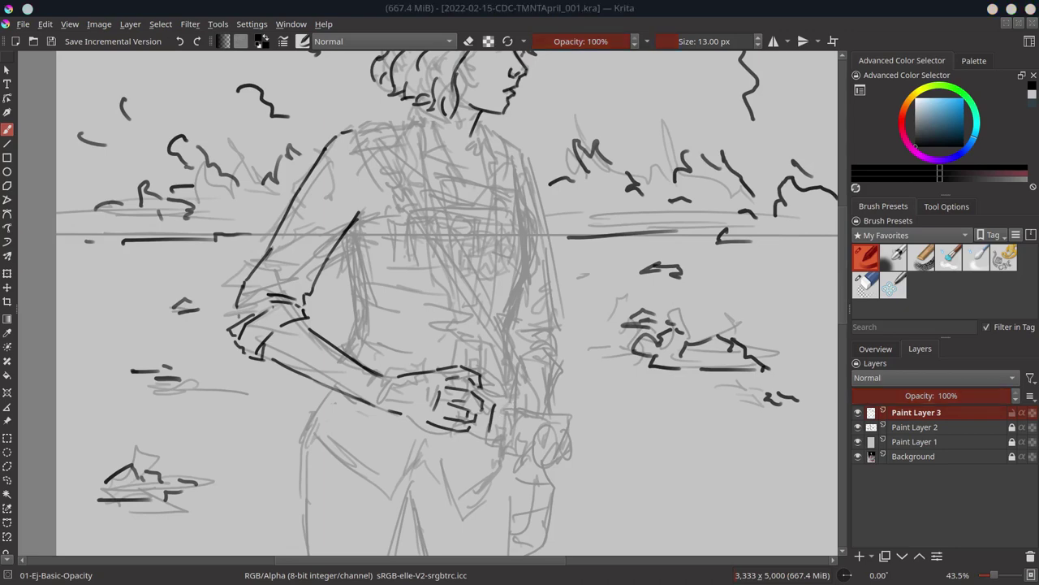
drag(502, 398, 491, 437)
mouse_move(477, 375)
mouse_down()
mouse_move(519, 375)
mouse_move(525, 388)
mouse_up()
Step: Hide the grey sketch layer and ink the lens barrel extending from the hands
key(h)
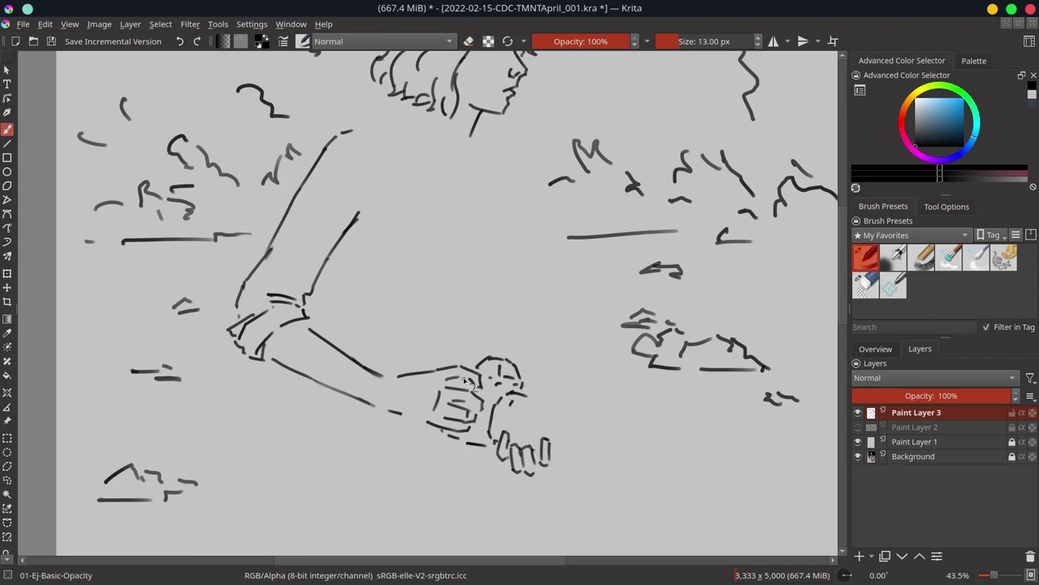
drag(512, 401, 527, 421)
drag(538, 408, 529, 433)
drag(567, 418, 557, 458)
drag(555, 410, 574, 412)
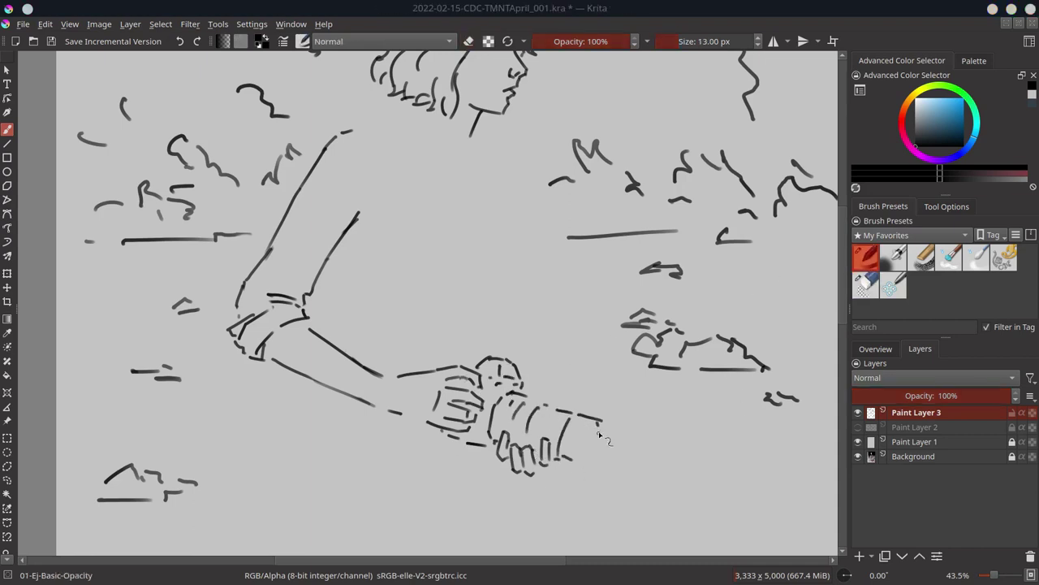
key(slash)
key(slash)
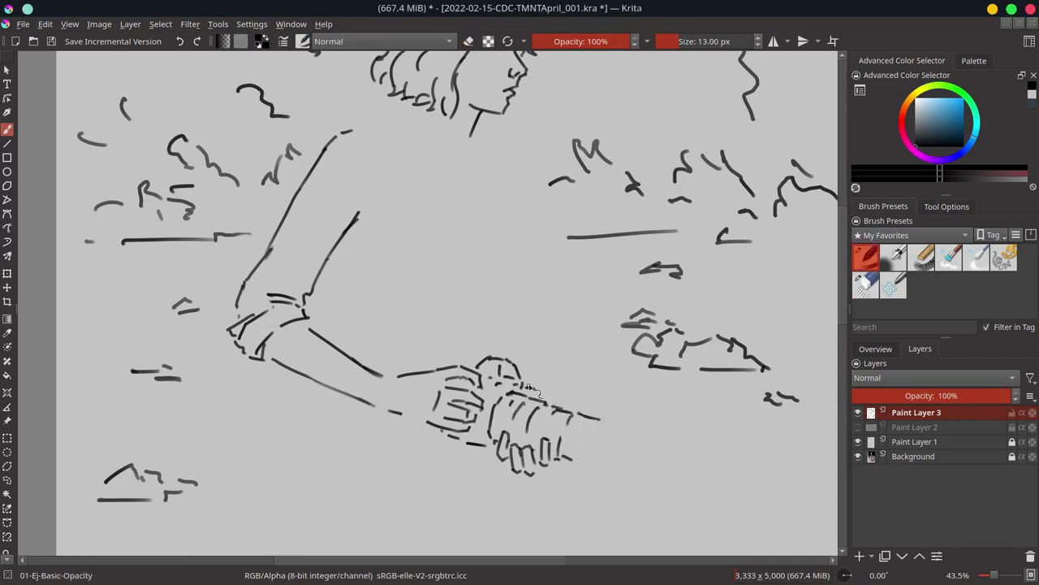
Step: Ink the lens ring and base, then show the grey sketch layer again
drag(596, 424, 590, 438)
drag(564, 429, 558, 457)
drag(599, 415, 633, 414)
mouse_move(635, 419)
mouse_down()
mouse_move(626, 462)
mouse_move(601, 479)
mouse_up()
drag(616, 438, 608, 479)
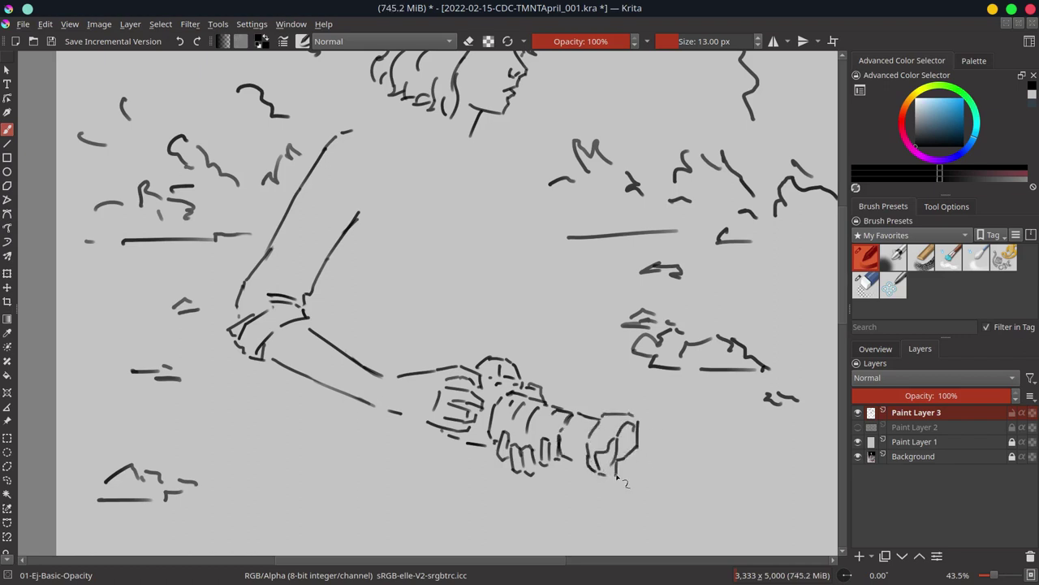
drag(555, 459, 596, 486)
key(slash)
drag(560, 455, 621, 485)
key(slash)
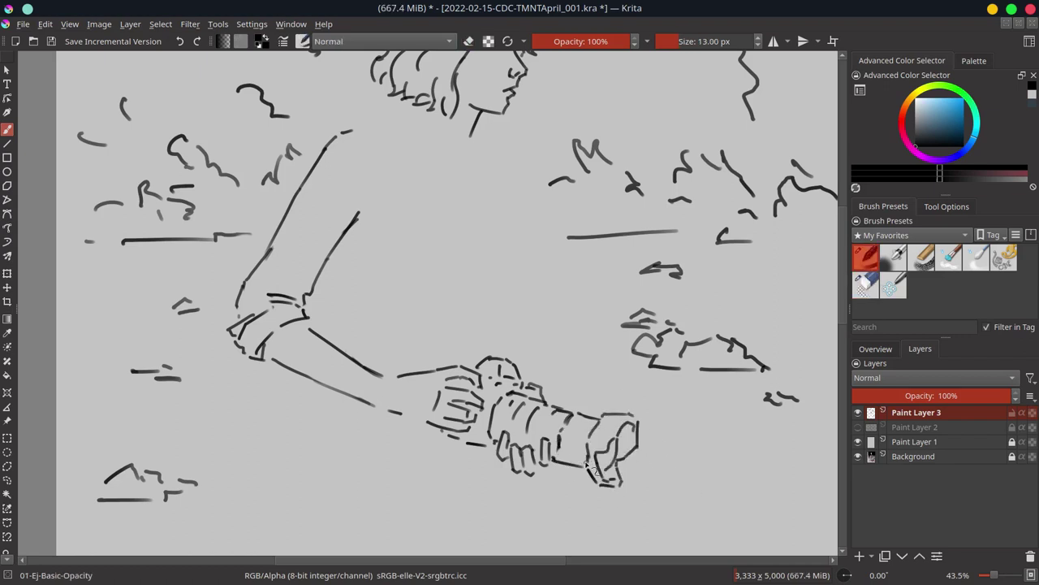
scroll(572, 420, up, 2)
click(858, 426)
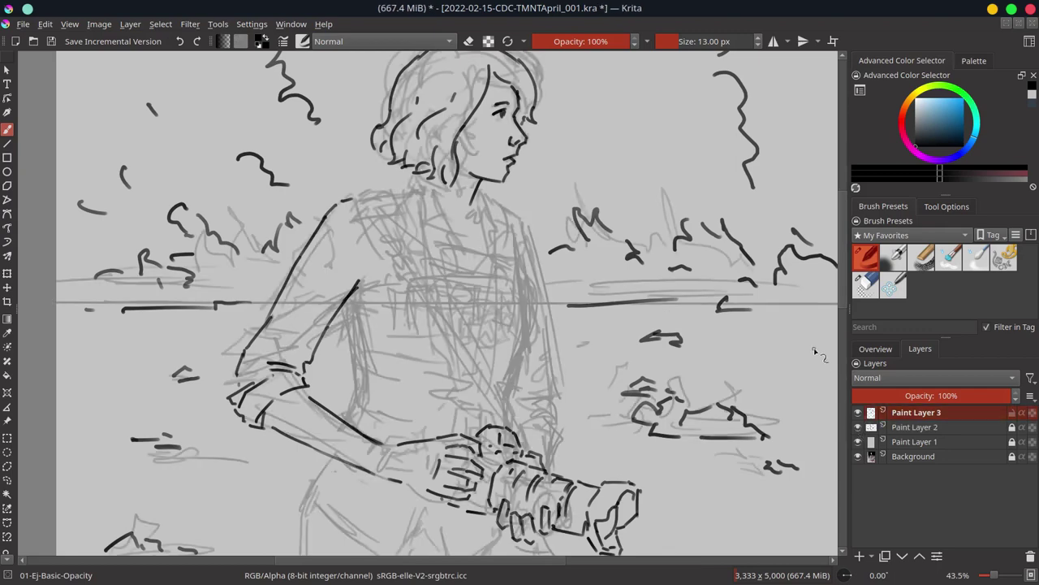
scroll(808, 382, down, 3)
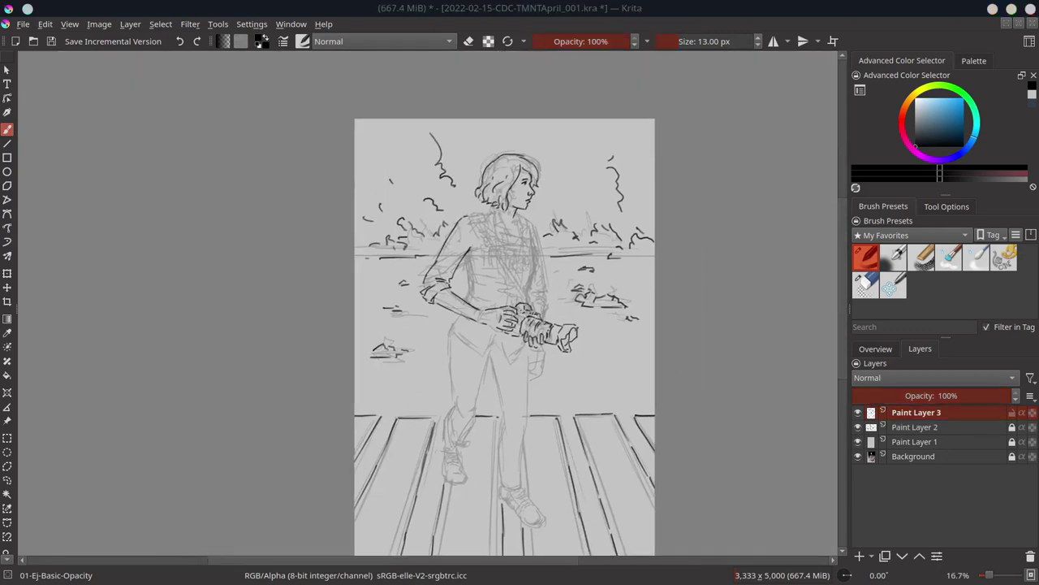
Step: Save and ink the first camera strap running down from the collar
key(ctrl+s)
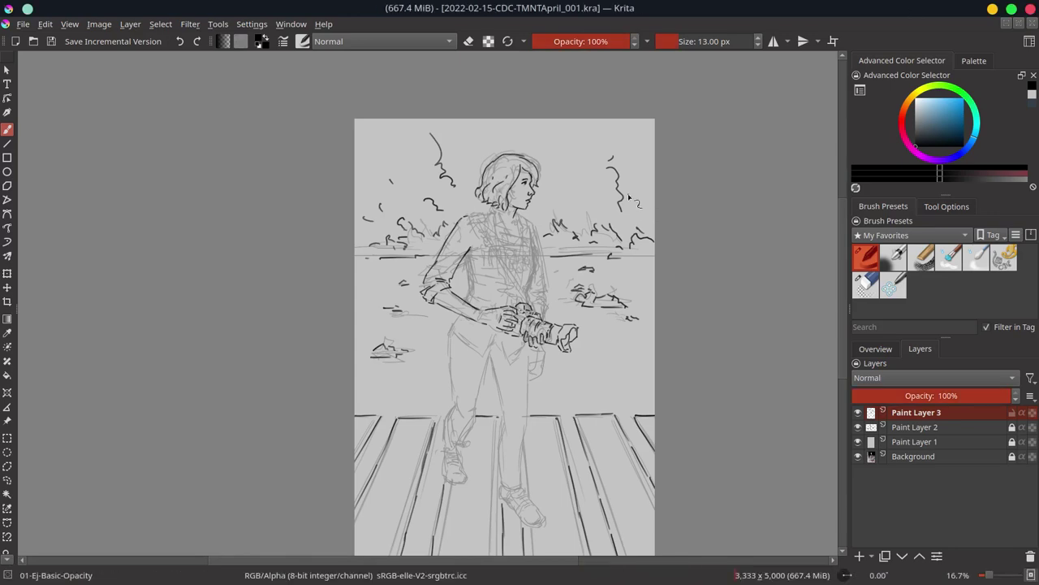
scroll(505, 234, up, 3)
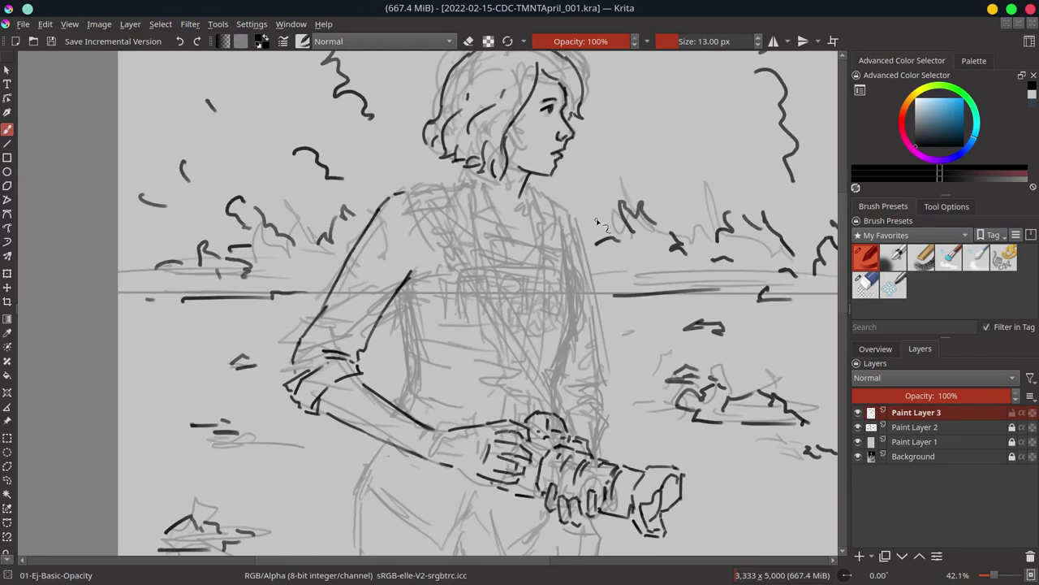
click(422, 210)
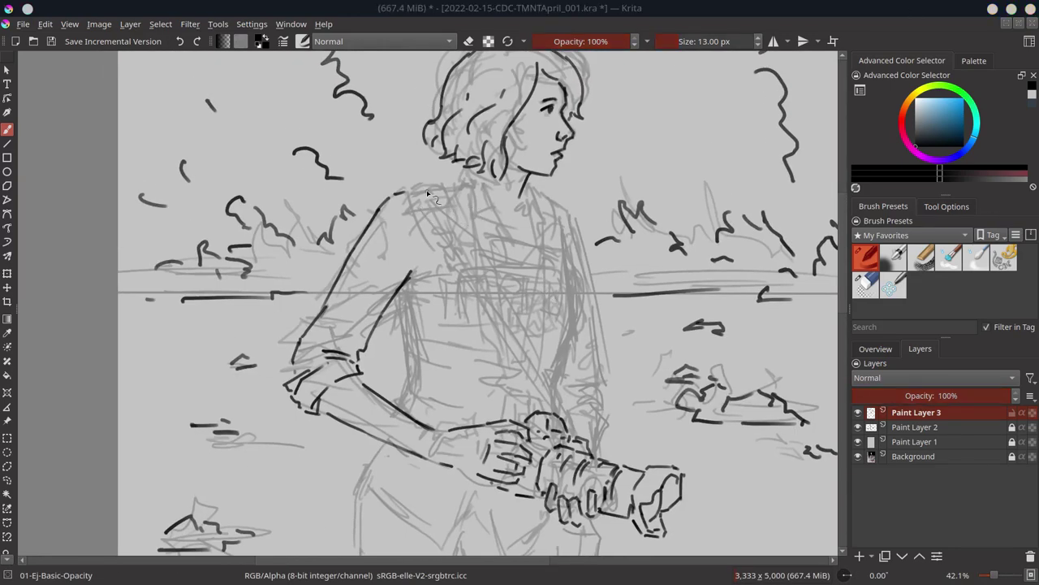
drag(466, 349, 482, 410)
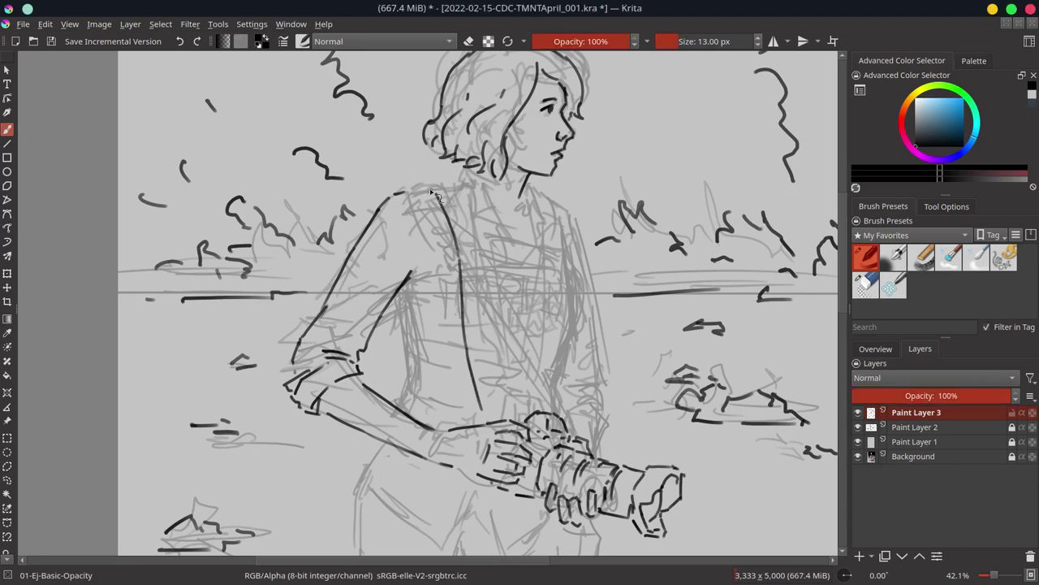
drag(430, 183, 485, 418)
Step: Ink the collar below the chin and the remaining straps down to the camera
drag(498, 192, 480, 228)
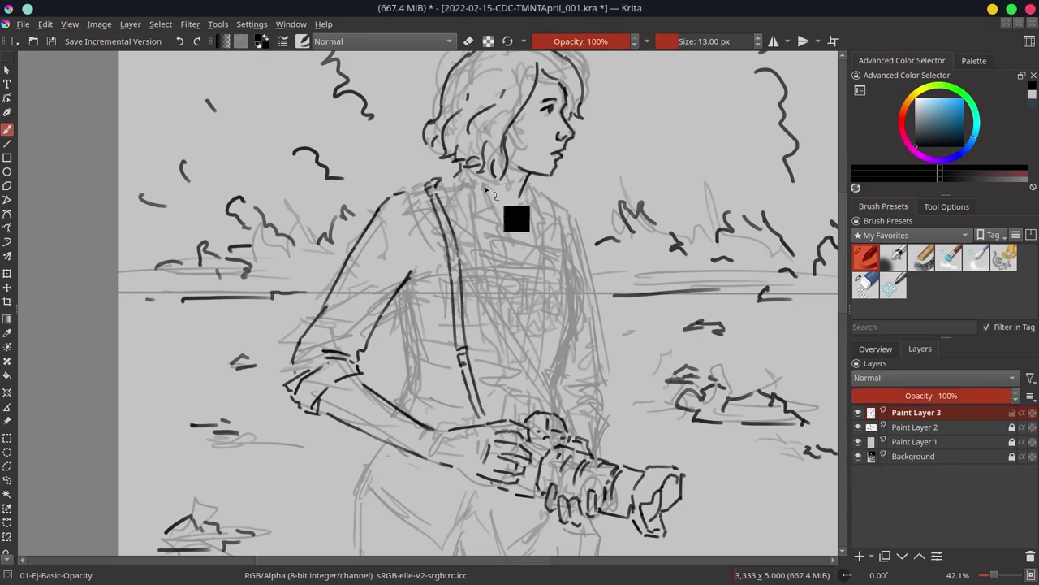
drag(526, 241, 555, 221)
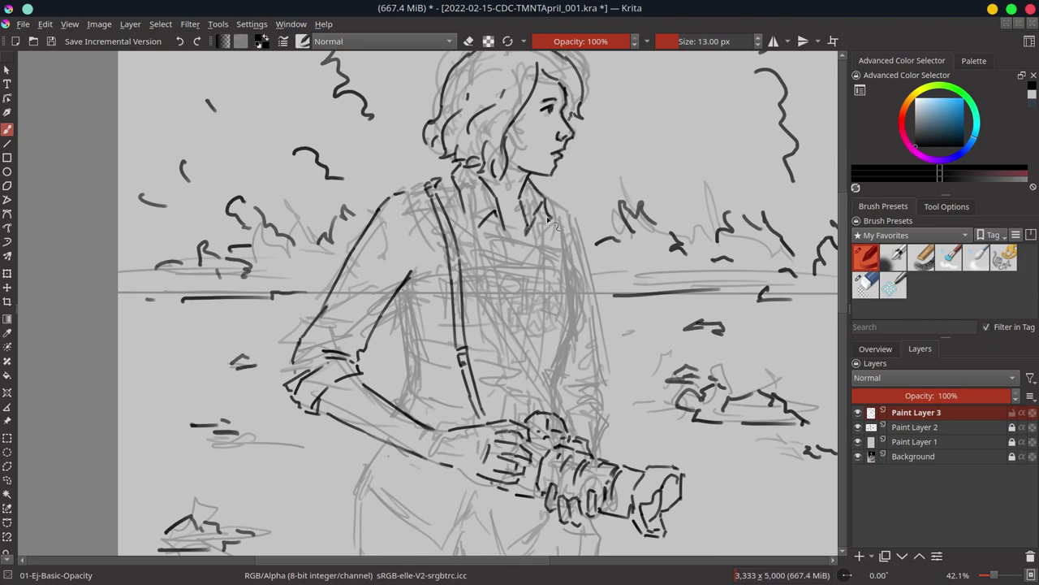
mouse_move(470, 219)
mouse_down()
mouse_move(497, 217)
mouse_move(552, 336)
mouse_move(556, 410)
mouse_up()
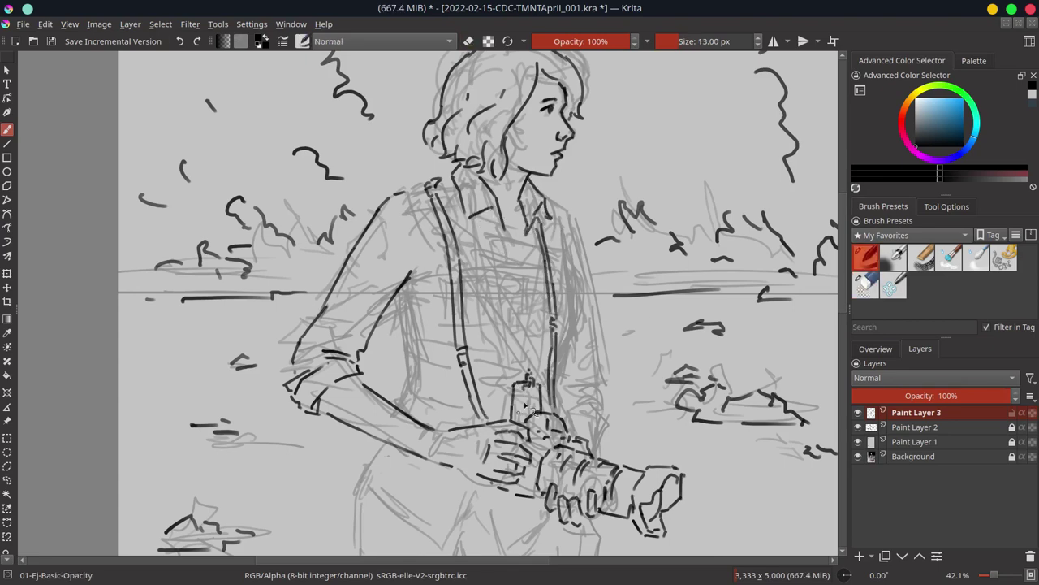
drag(549, 280, 533, 383)
mouse_move(476, 218)
mouse_down()
mouse_move(517, 295)
mouse_move(526, 370)
mouse_up()
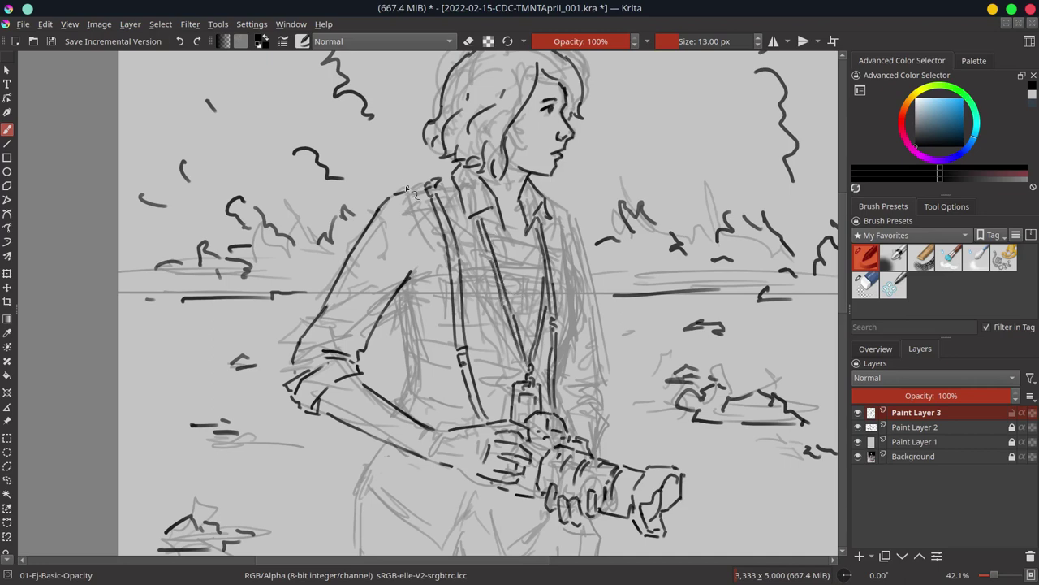
drag(451, 230, 504, 302)
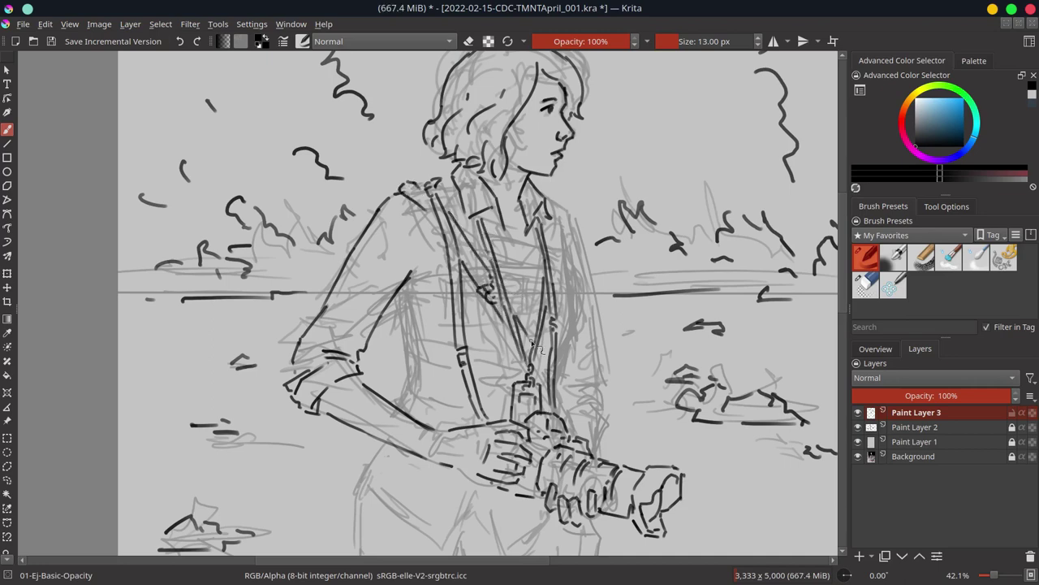
Step: Check the inking without the sketch, then ink the collar stroke and the torso and jacket edges
click(857, 427)
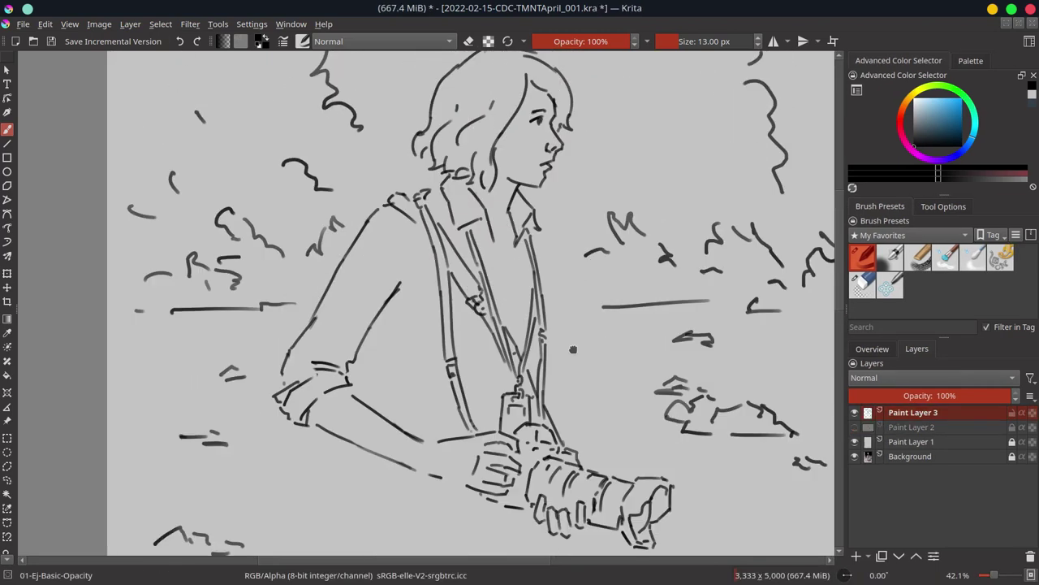
key(ctrl+z)
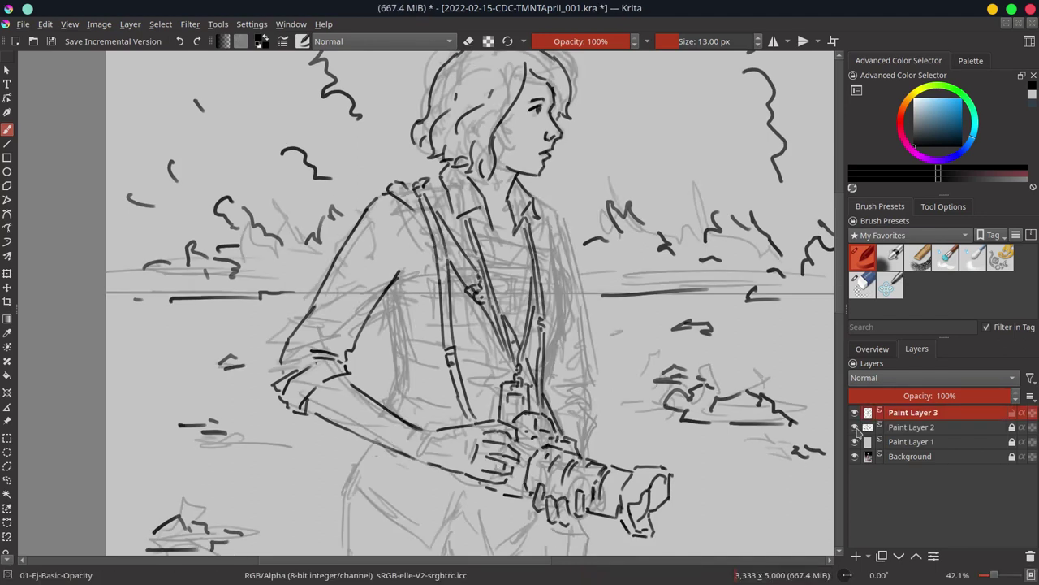
mouse_move(536, 204)
mouse_down()
mouse_move(555, 243)
mouse_move(554, 363)
mouse_up()
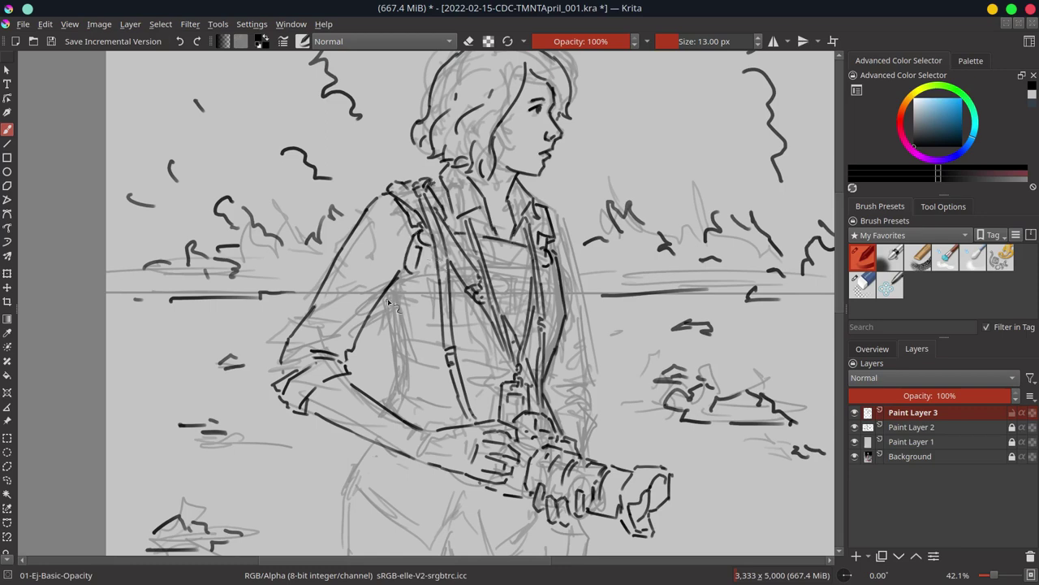
drag(389, 301, 398, 361)
drag(568, 259, 583, 350)
drag(554, 216, 574, 265)
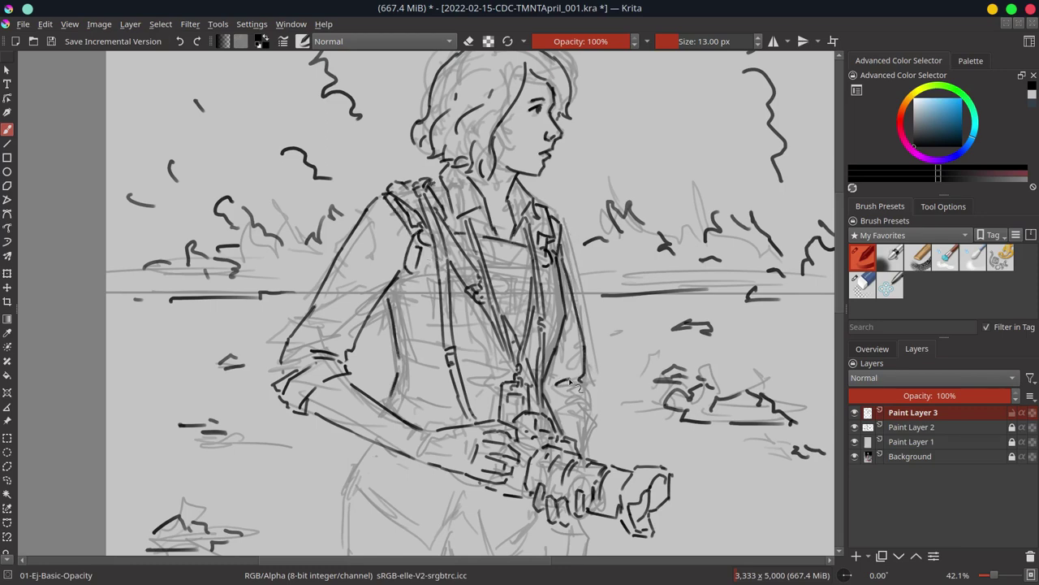
drag(573, 386, 560, 422)
Step: Save and ink the jacket's right edge and a short stroke near the collar
key(ctrl+s)
scroll(587, 302, down, 1)
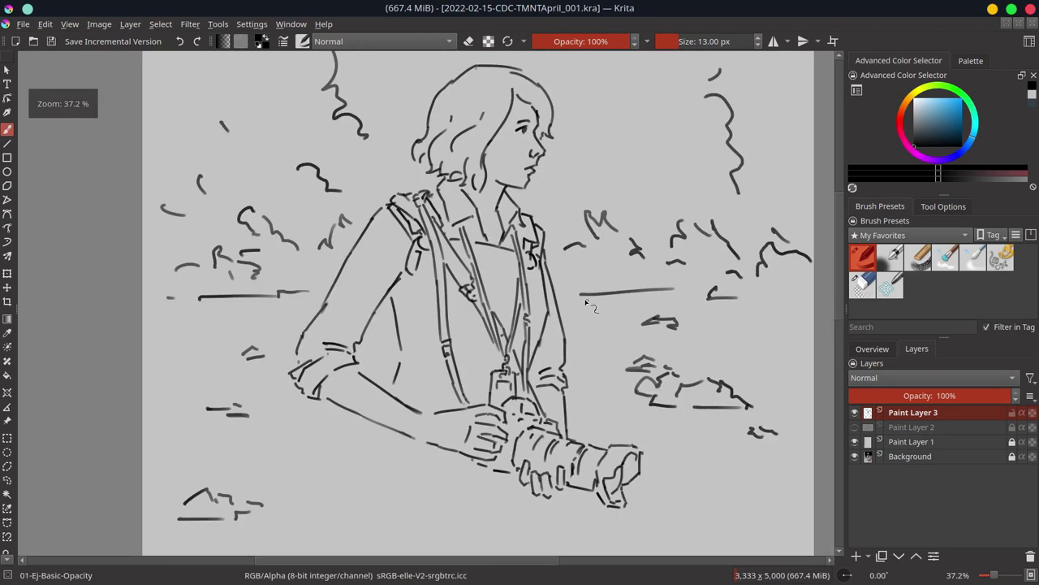
scroll(586, 303, up, 1)
drag(579, 244, 580, 382)
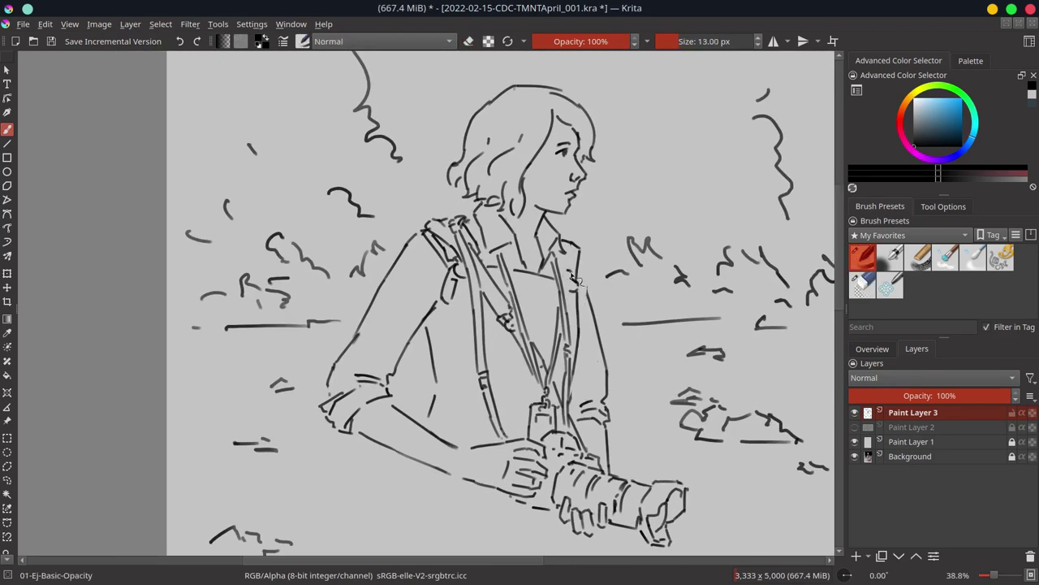
mouse_move(542, 245)
mouse_down()
mouse_move(560, 268)
mouse_move(568, 378)
mouse_up()
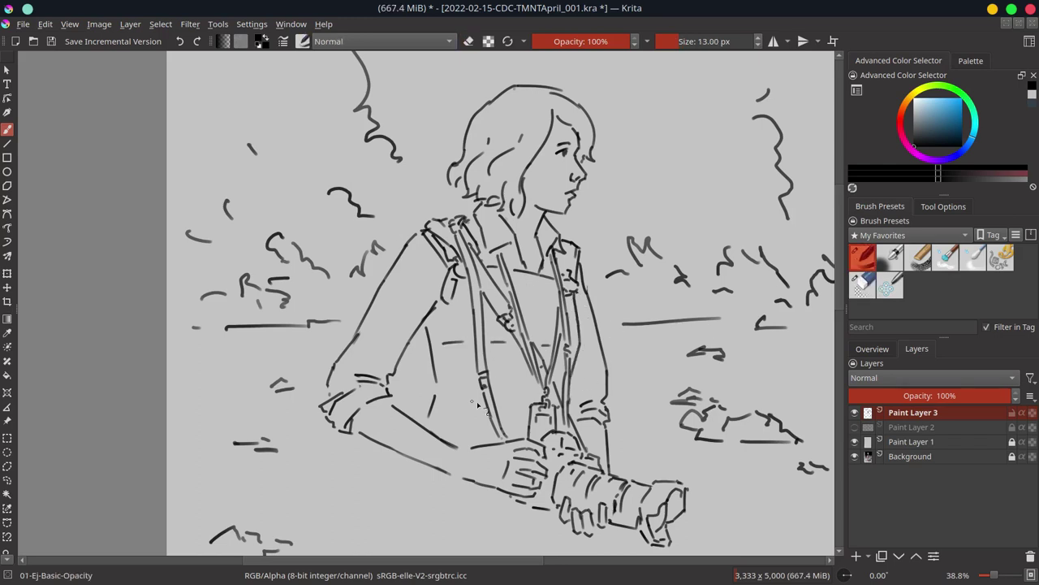
Step: Ink a horizontal line across the jacket and paste faint PRESS lettering onto a new layer
key(ctrl+h)
drag(435, 418, 470, 429)
key(ctrl+h)
drag(435, 358, 526, 367)
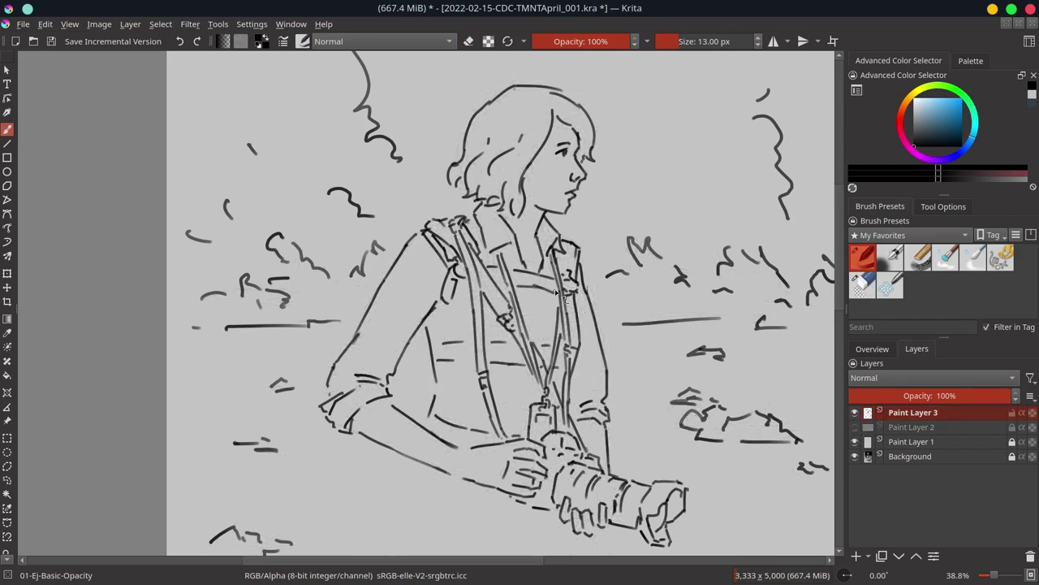
key(ctrl+v)
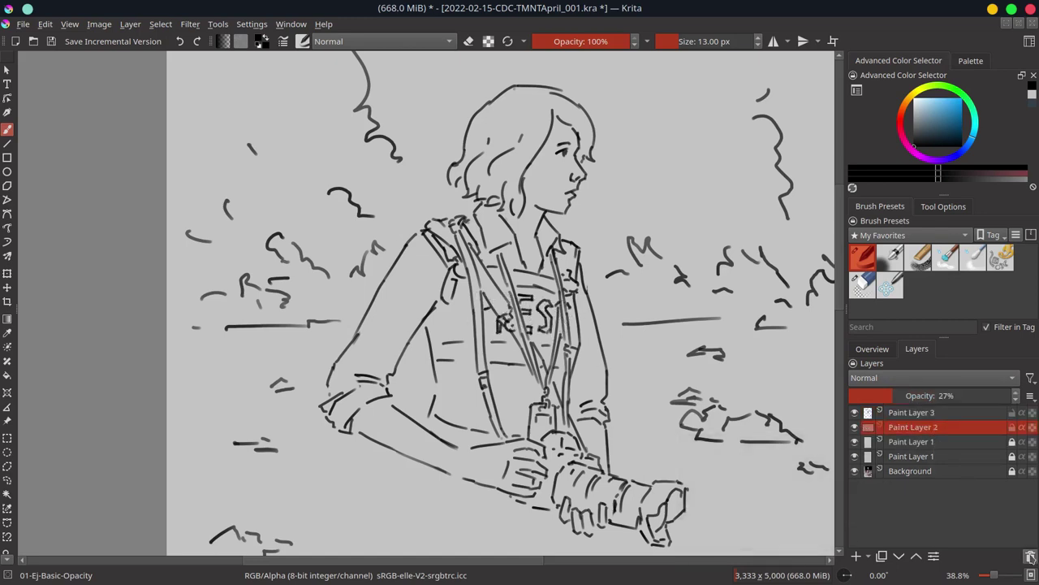
Step: Remove the extra lettering layer and ink the jacket-front lines and horizontal vest straps
key(ctrl+z)
mouse_move(467, 300)
mouse_down()
mouse_move(469, 334)
mouse_move(430, 326)
mouse_up()
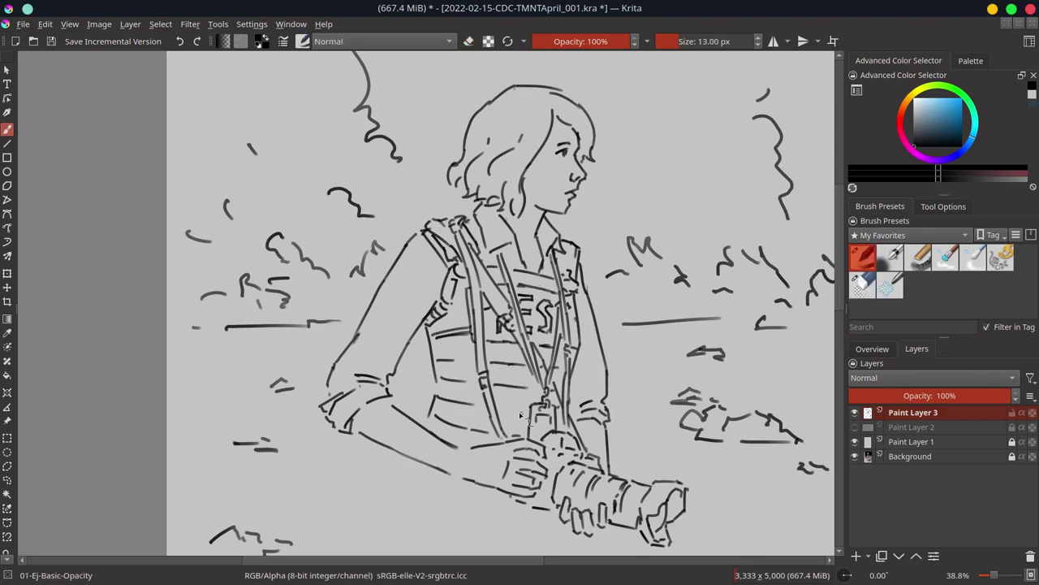
key(alt+Tab)
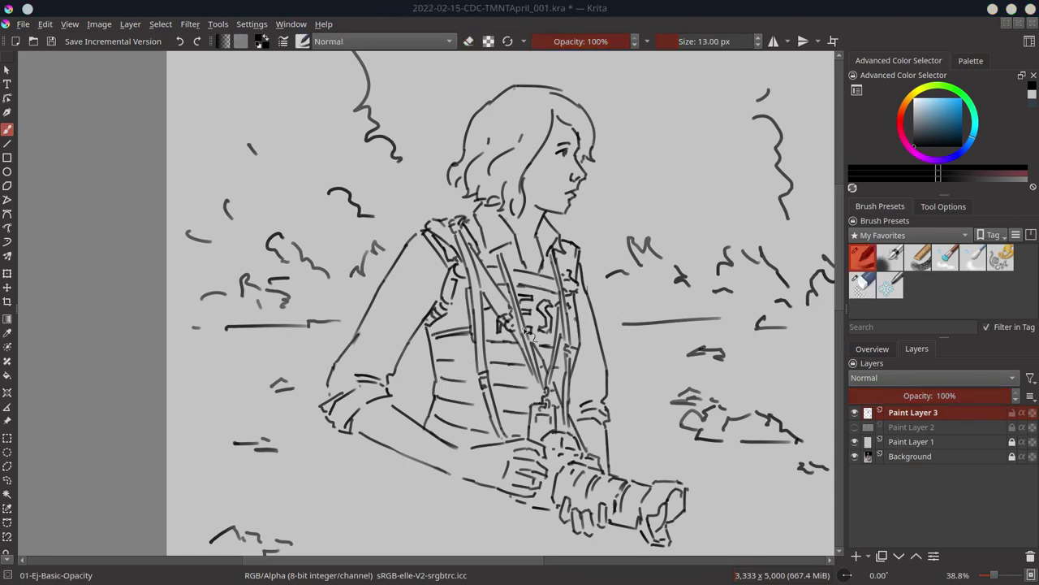
key(alt+Tab)
mouse_move(473, 378)
mouse_down()
mouse_move(476, 432)
mouse_move(523, 383)
mouse_move(536, 394)
mouse_up()
drag(499, 408, 525, 407)
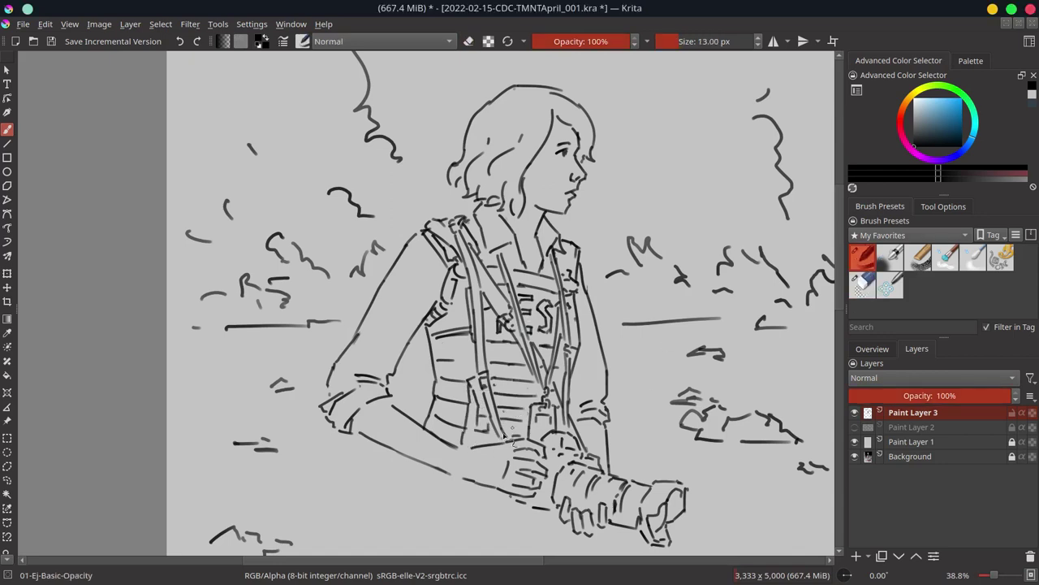
scroll(580, 425, down, 4)
Step: Save, then ink the lower jacket hem and the pouch hanging below the camera
key(ctrl+s)
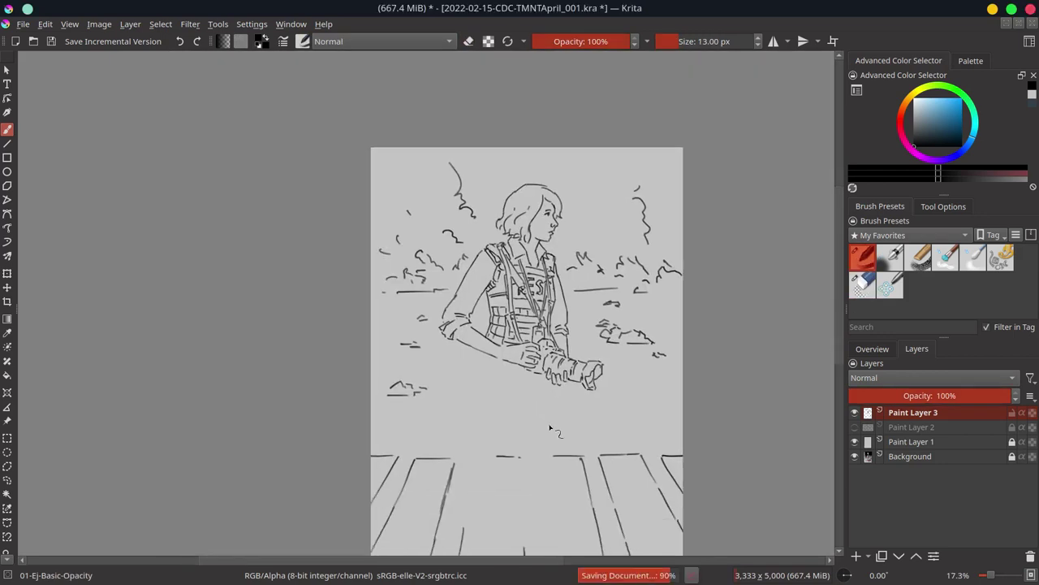
scroll(530, 373, up, 2)
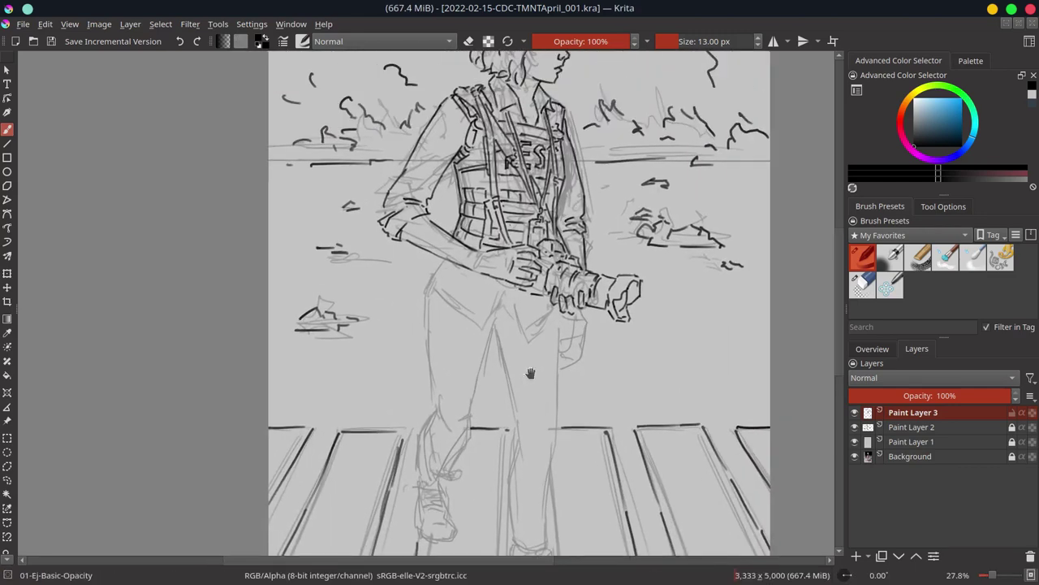
drag(440, 289, 484, 328)
mouse_move(505, 286)
mouse_down()
mouse_move(487, 333)
mouse_move(524, 341)
mouse_up()
mouse_move(530, 333)
mouse_down()
mouse_move(551, 320)
mouse_move(590, 346)
mouse_up()
drag(587, 307, 588, 319)
drag(587, 333, 565, 349)
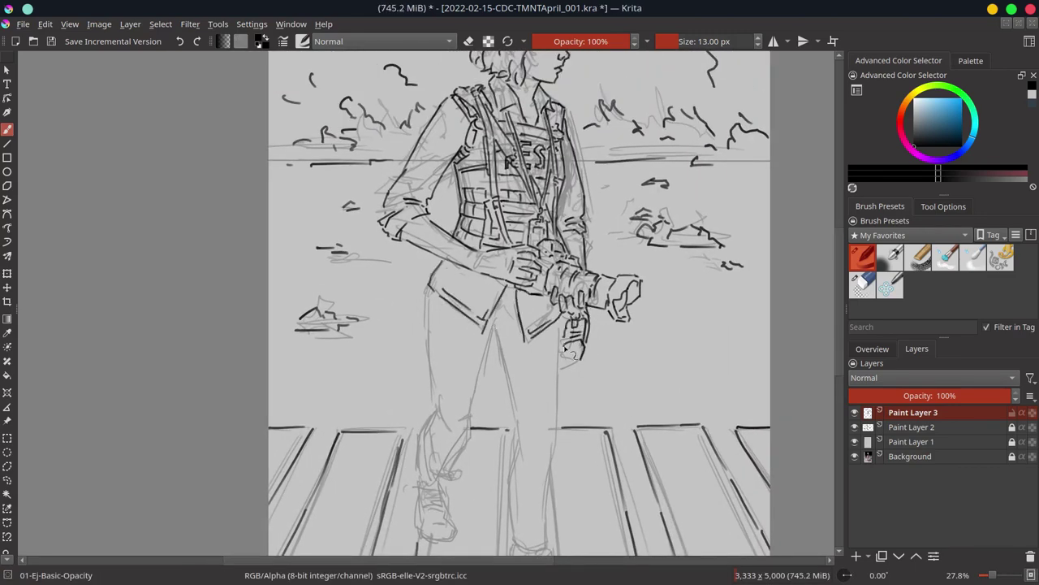
Step: Ink both legs and shins down to the shoes, hide the sketch layer and save
scroll(485, 290, down, 2)
mouse_move(485, 253)
mouse_down()
mouse_move(513, 388)
mouse_move(503, 470)
mouse_up()
drag(518, 468, 532, 469)
drag(549, 256, 536, 479)
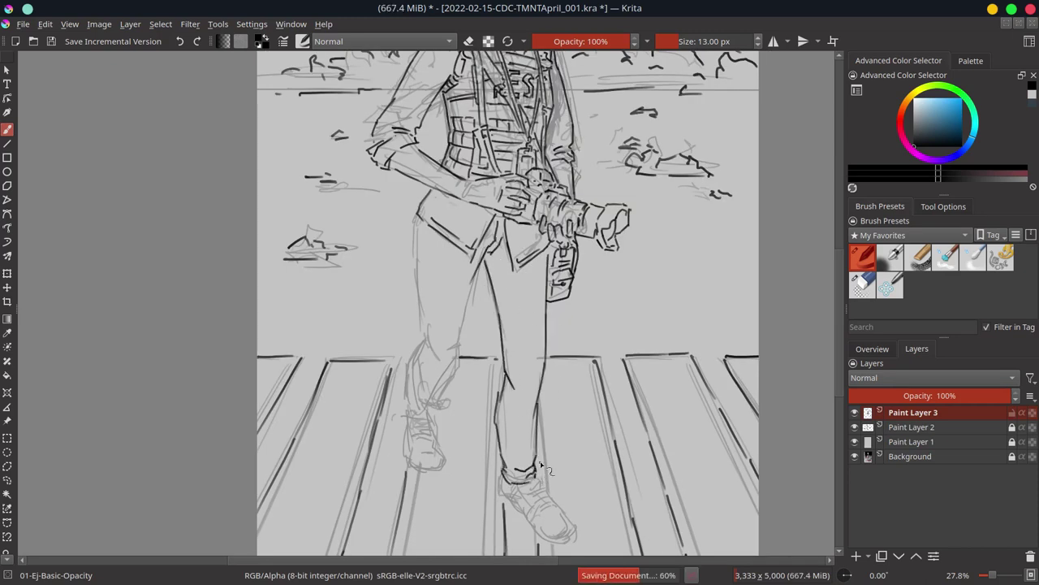
drag(416, 219, 424, 347)
drag(477, 270, 434, 402)
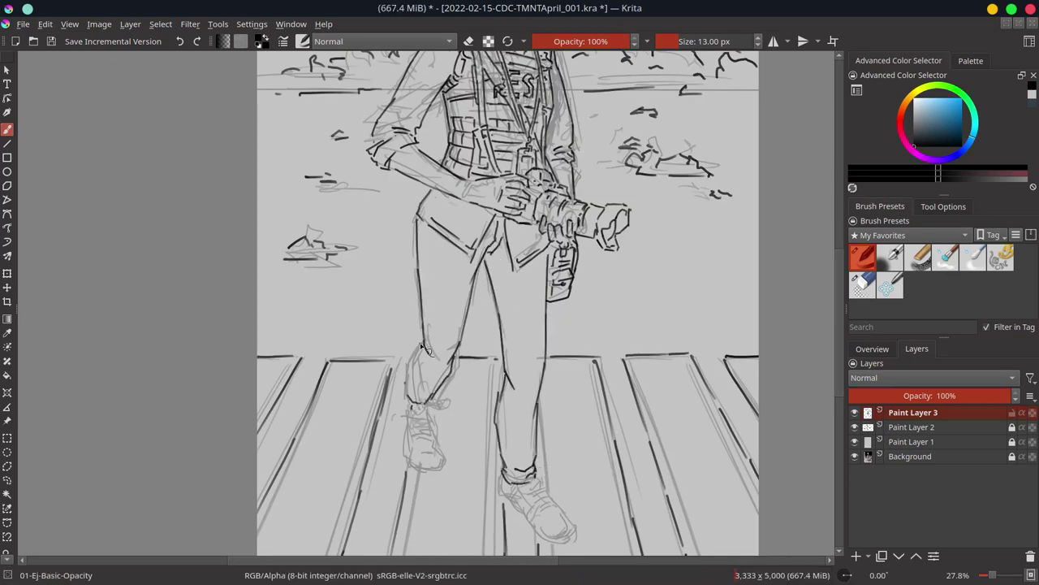
drag(423, 345, 405, 408)
drag(406, 408, 430, 403)
key(2)
key(ctrl+s)
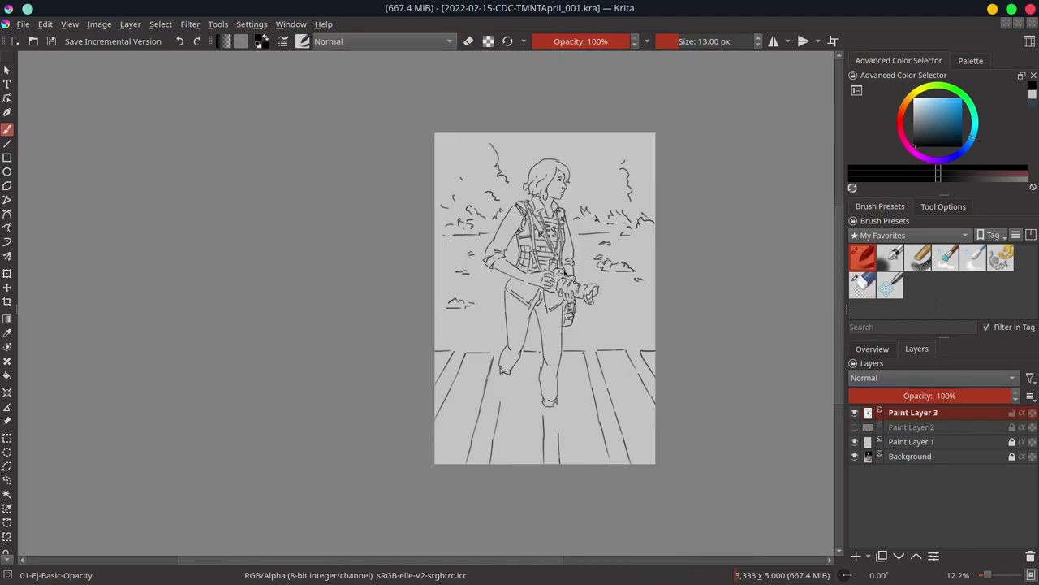
Step: Ink the forearm up to the elbow and a rolled sleeve cuff, mirror-check, and save
scroll(566, 276, up, 5)
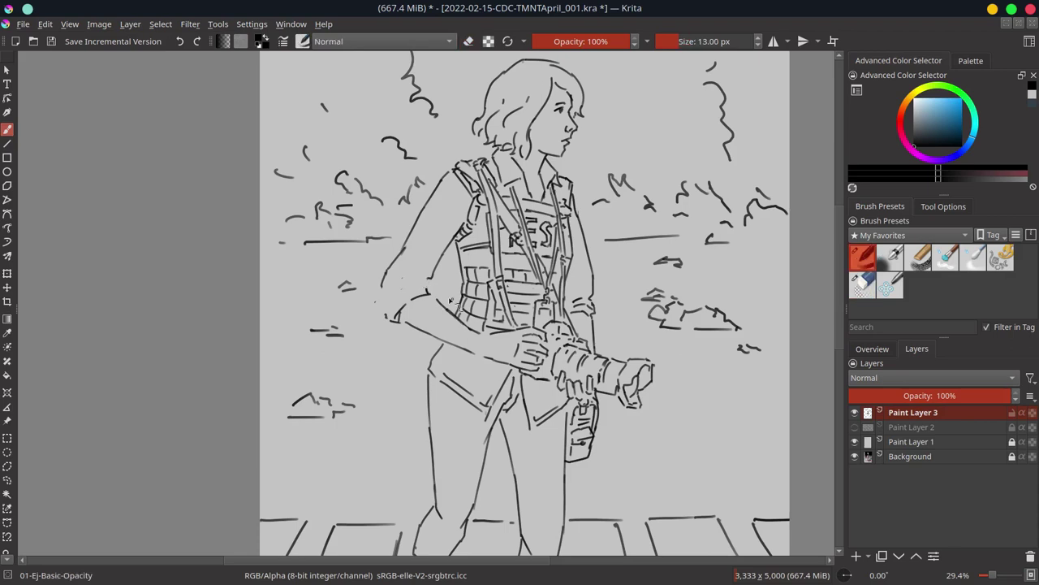
mouse_move(438, 285)
mouse_down()
mouse_move(390, 292)
mouse_move(415, 323)
mouse_up()
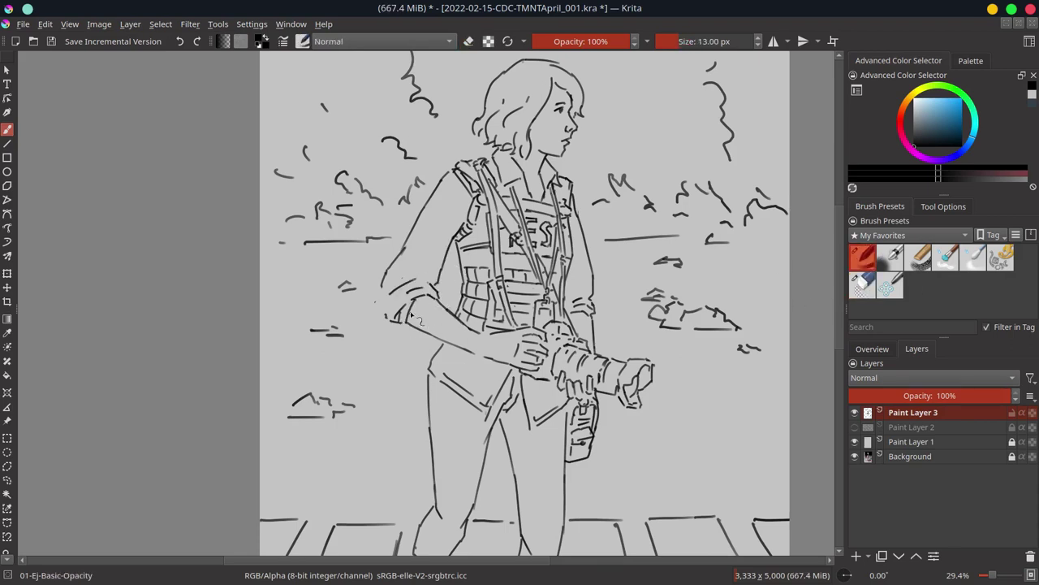
key(m)
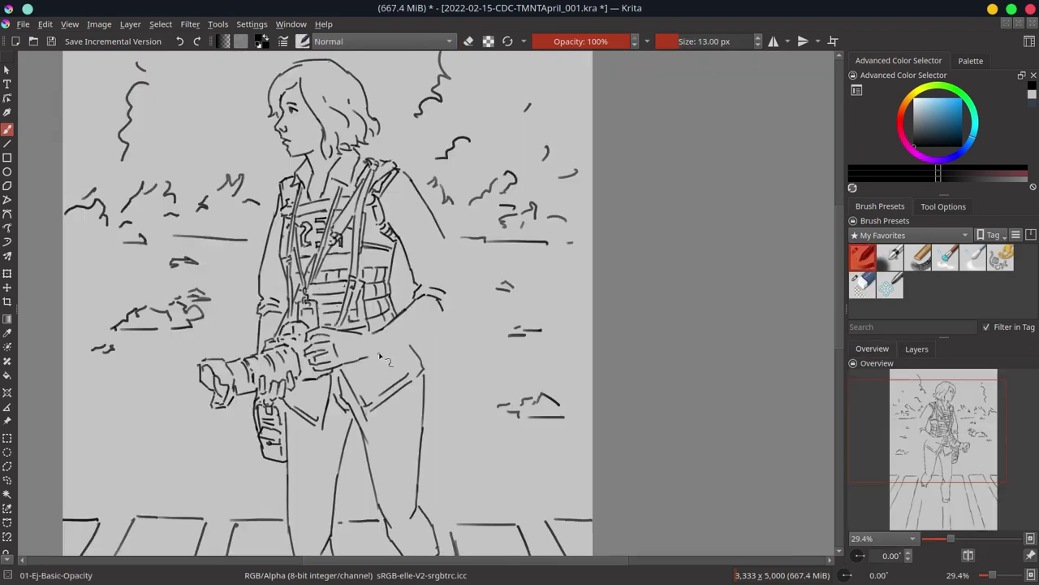
drag(372, 354, 430, 323)
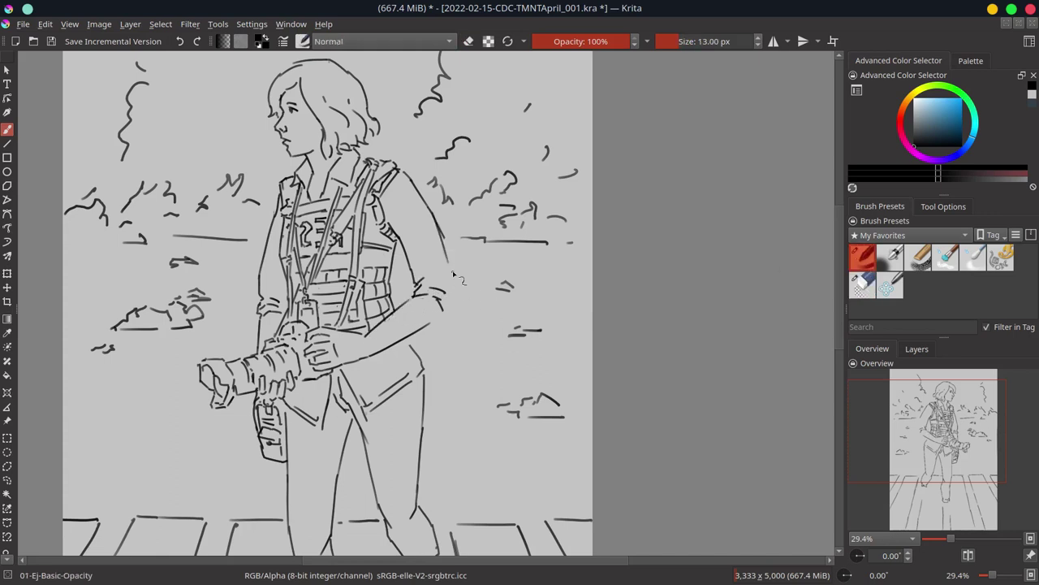
drag(432, 282, 437, 323)
drag(445, 265, 440, 322)
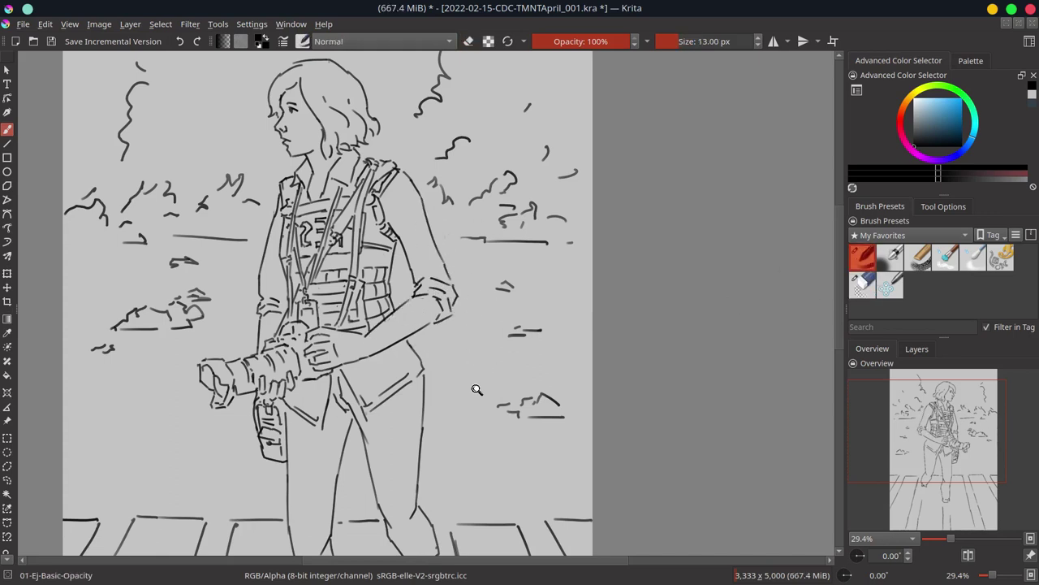
drag(477, 390, 517, 360)
key(ctrl+s)
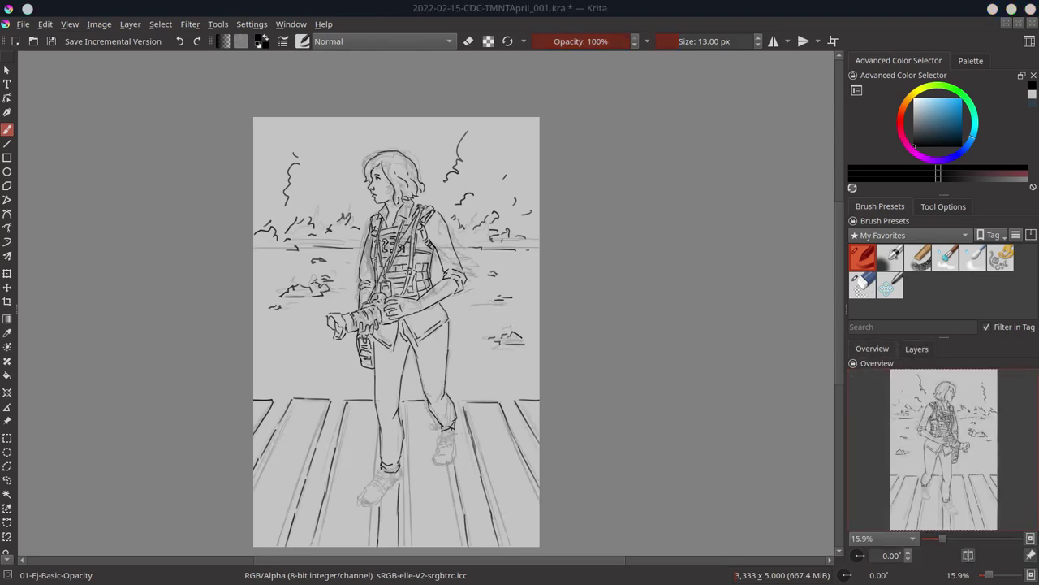
Step: Ink the left shoe's sole, toe, top and side, undoing the first lace strokes
click(946, 7)
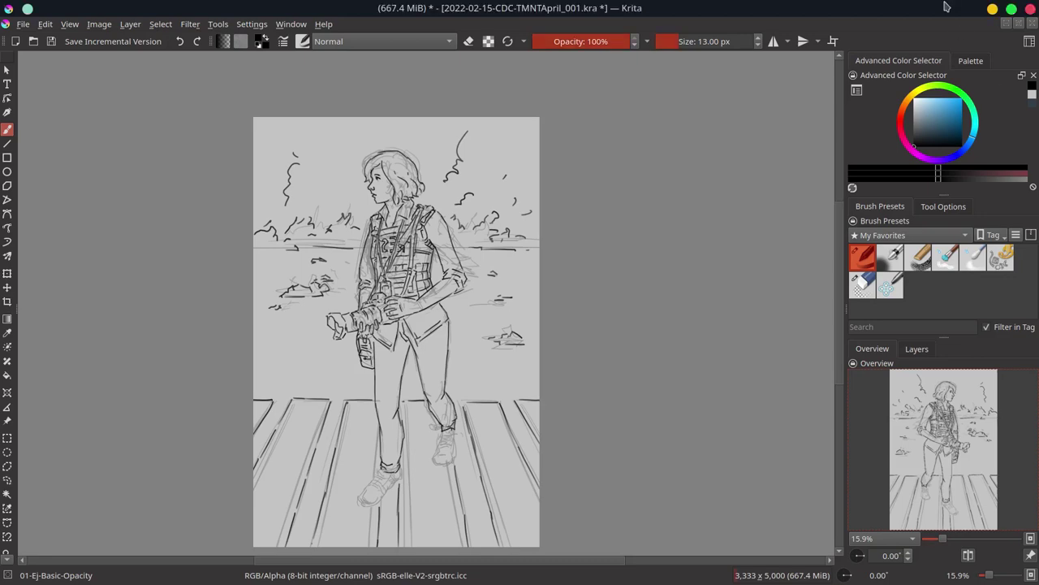
scroll(529, 372, up, 5)
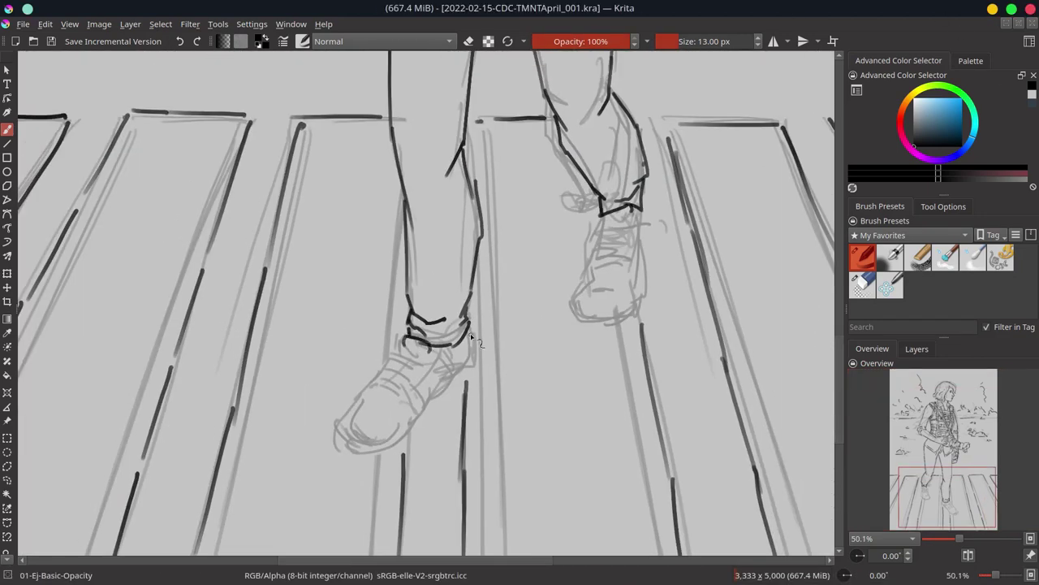
drag(338, 445, 457, 381)
drag(349, 414, 339, 439)
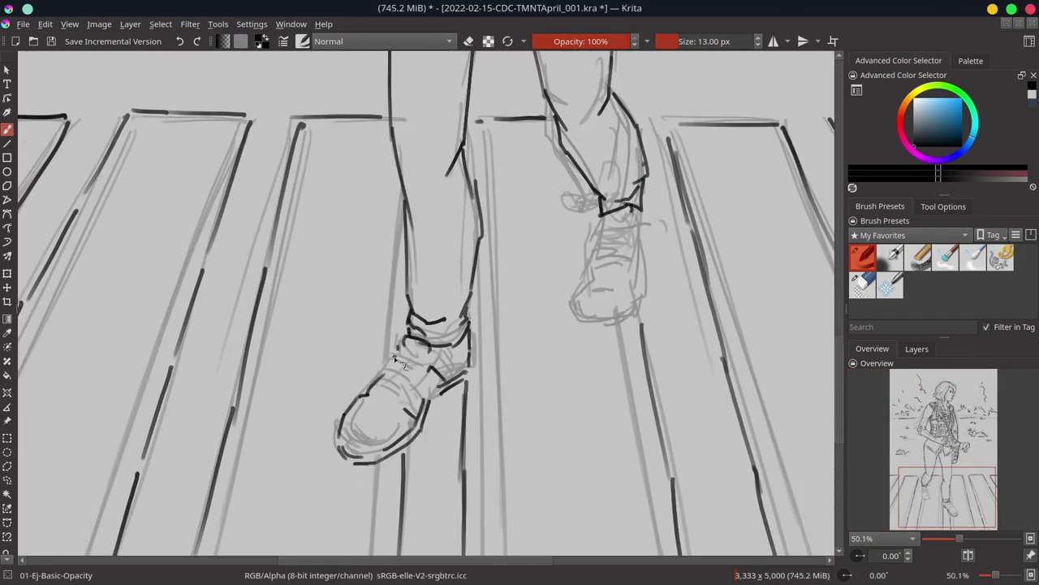
mouse_move(385, 373)
mouse_down()
mouse_move(344, 413)
mouse_move(411, 432)
mouse_up()
mouse_move(354, 406)
mouse_down()
mouse_move(406, 393)
mouse_move(431, 360)
mouse_up()
drag(401, 390, 406, 402)
key(ctrl+z)
key(ctrl+z)
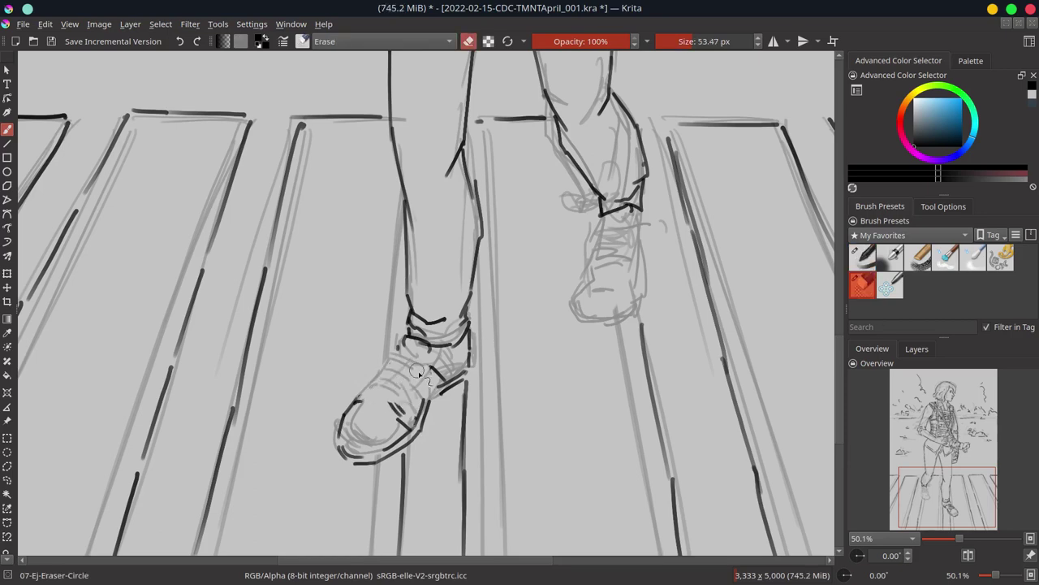
key(ctrl+z)
Step: Ink the right shoe's outline and add a new layer for zigzag lace guides
drag(645, 212, 643, 276)
mouse_move(597, 268)
mouse_down()
mouse_move(581, 312)
mouse_move(648, 302)
mouse_up()
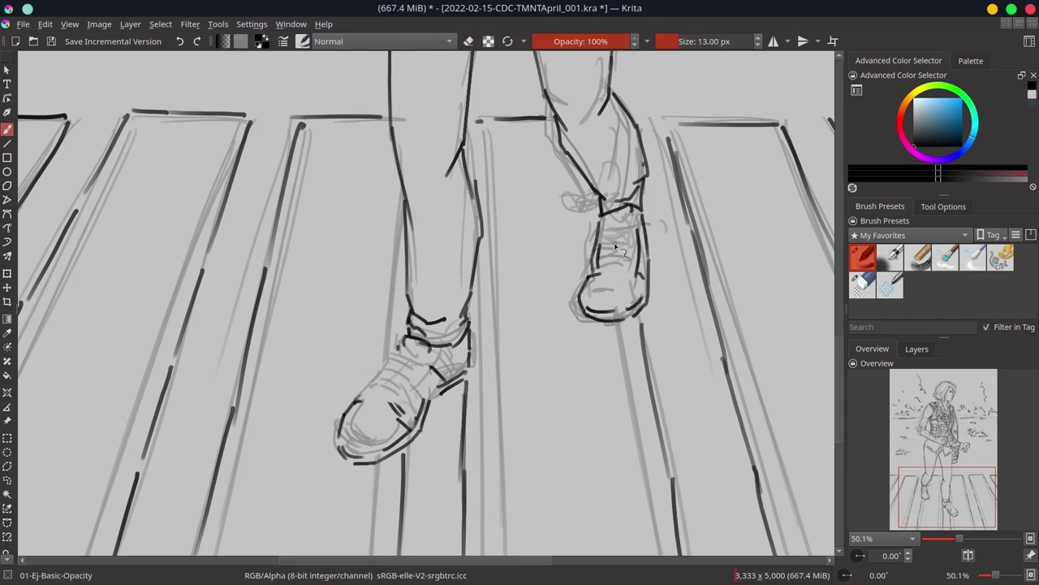
click(916, 348)
click(912, 426)
mouse_move(379, 394)
mouse_down()
mouse_move(414, 380)
mouse_move(431, 358)
mouse_up()
key(ctrl+z)
key(Insert)
mouse_move(598, 270)
mouse_down()
mouse_move(646, 255)
mouse_move(646, 213)
mouse_up()
Step: Ink dark crosshatched laces on both shoes on Paint Layer 3, hiding Paint Layers 2 and 4
drag(1011, 395, 950, 395)
click(913, 411)
mouse_move(406, 351)
mouse_down()
mouse_move(434, 394)
mouse_move(414, 359)
mouse_move(426, 377)
mouse_move(381, 406)
mouse_up()
click(854, 441)
drag(403, 411, 367, 393)
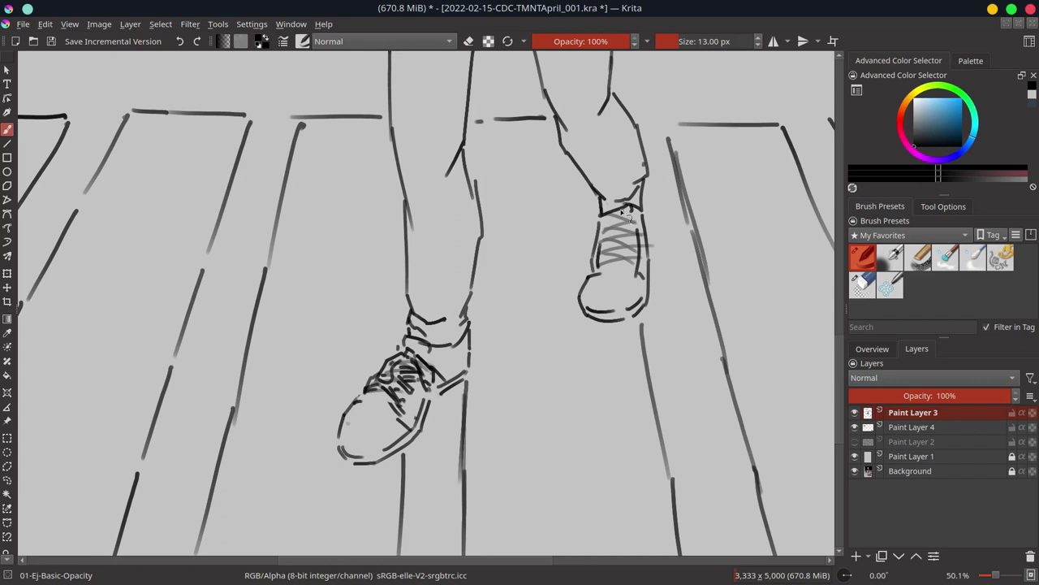
mouse_move(622, 212)
mouse_down()
mouse_move(607, 248)
mouse_move(635, 258)
mouse_up()
drag(645, 209, 605, 249)
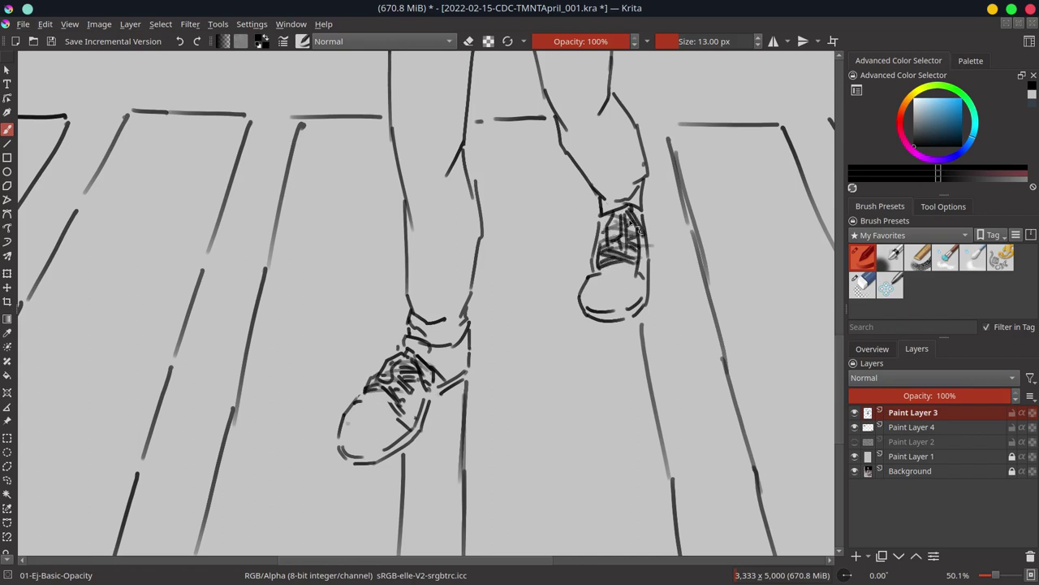
click(854, 426)
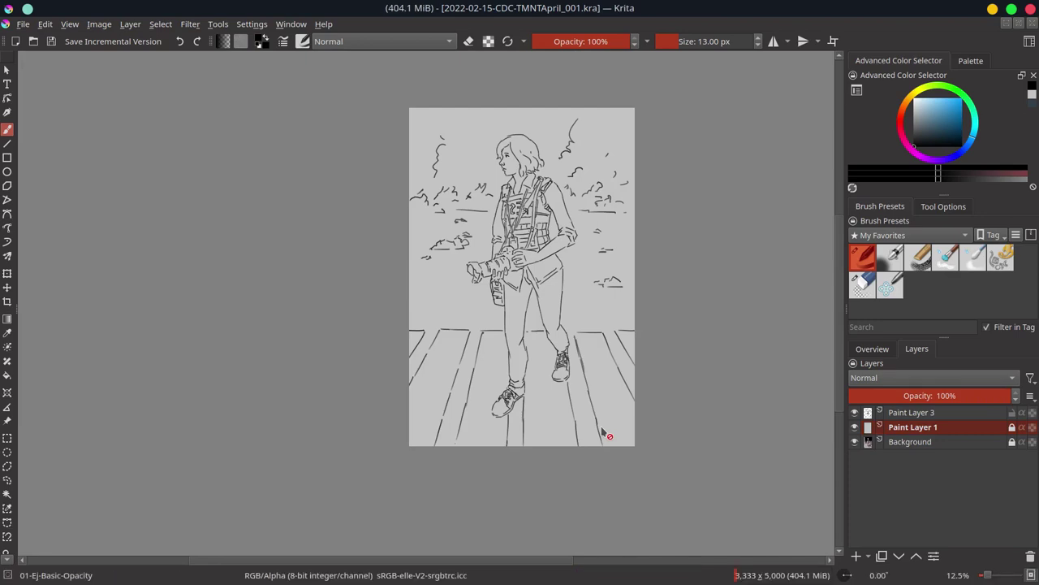
Step: Erase a stray mark on the line art
key(e)
key(Page_Up)
scroll(516, 203, up, 3)
drag(479, 195, 479, 308)
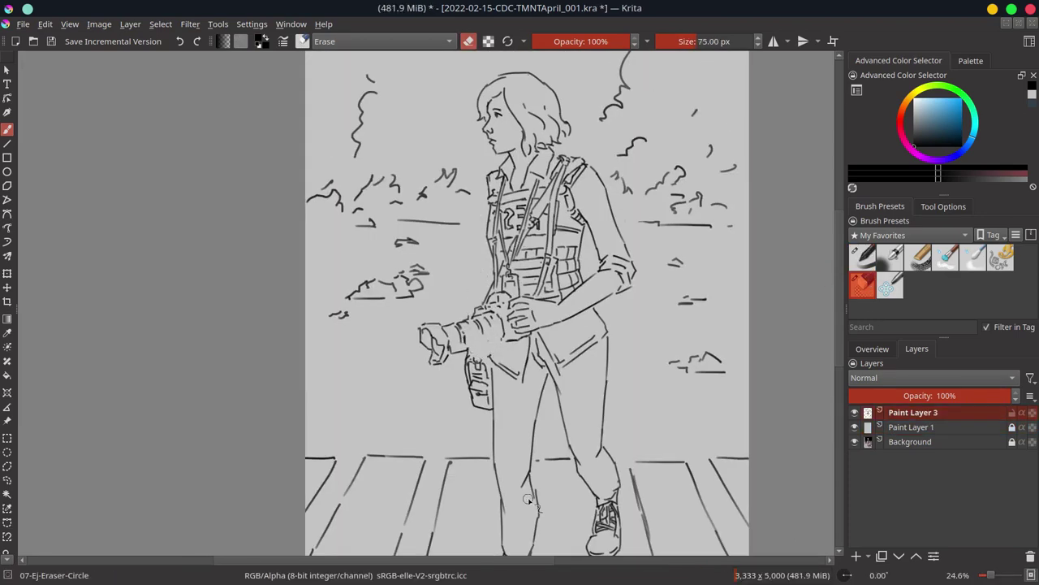
Step: Ink the vest's edge, then add a new layer above the line art and stroke along the arm
key(e)
scroll(487, 210, up, 3)
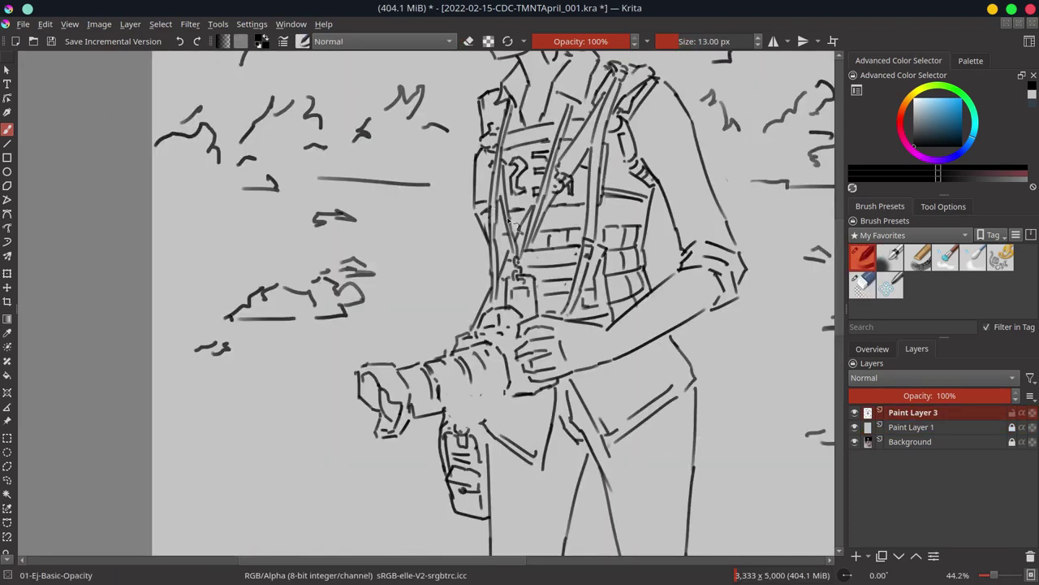
drag(486, 163, 495, 207)
click(867, 351)
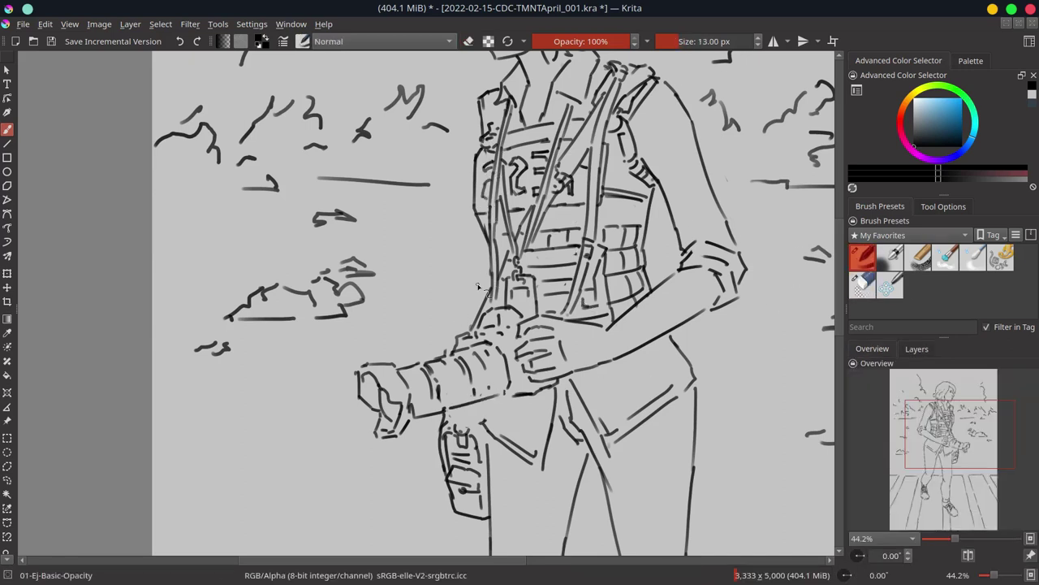
key(Insert)
mouse_move(428, 356)
mouse_down()
mouse_move(484, 243)
mouse_move(428, 356)
mouse_move(431, 385)
mouse_up()
Step: Try out and undo several strap strokes near the camera on the new layer
key(e)
key(e)
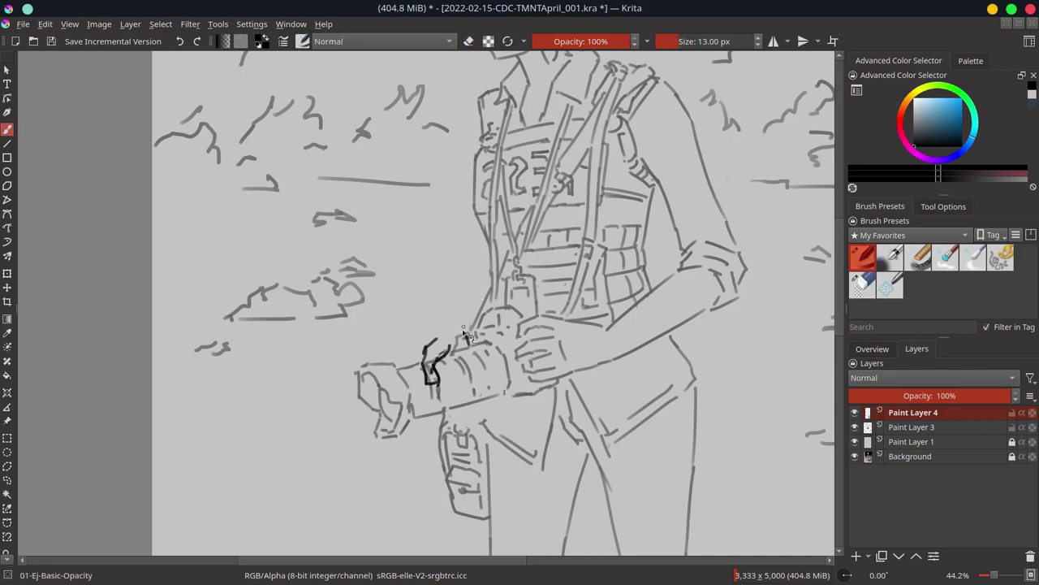
drag(440, 333, 461, 282)
key(ctrl+z)
drag(440, 333, 428, 357)
drag(445, 352, 455, 360)
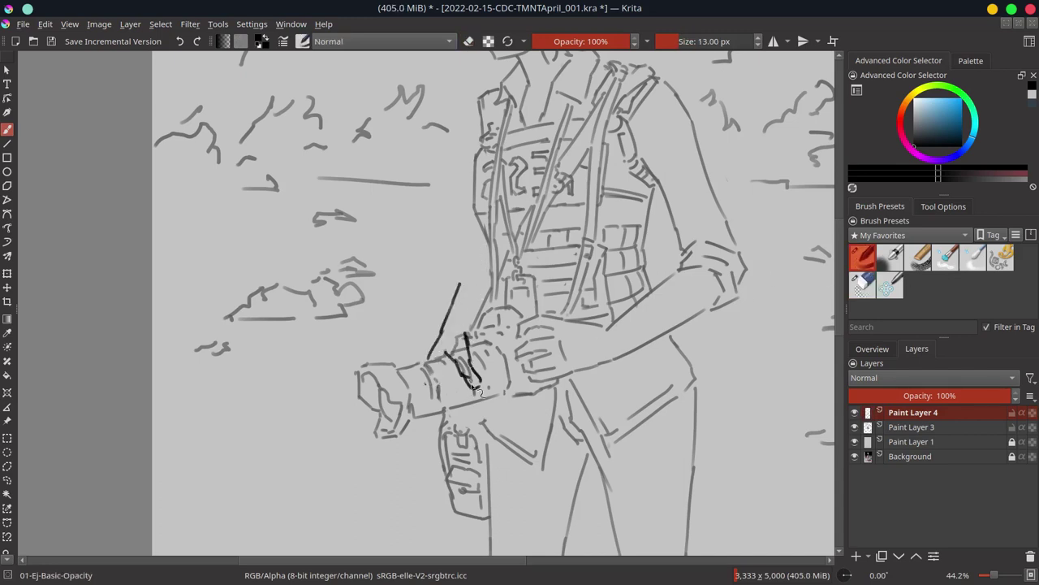
key(ctrl+z)
key(ctrl+z)
drag(447, 306, 467, 352)
key(ctrl+z)
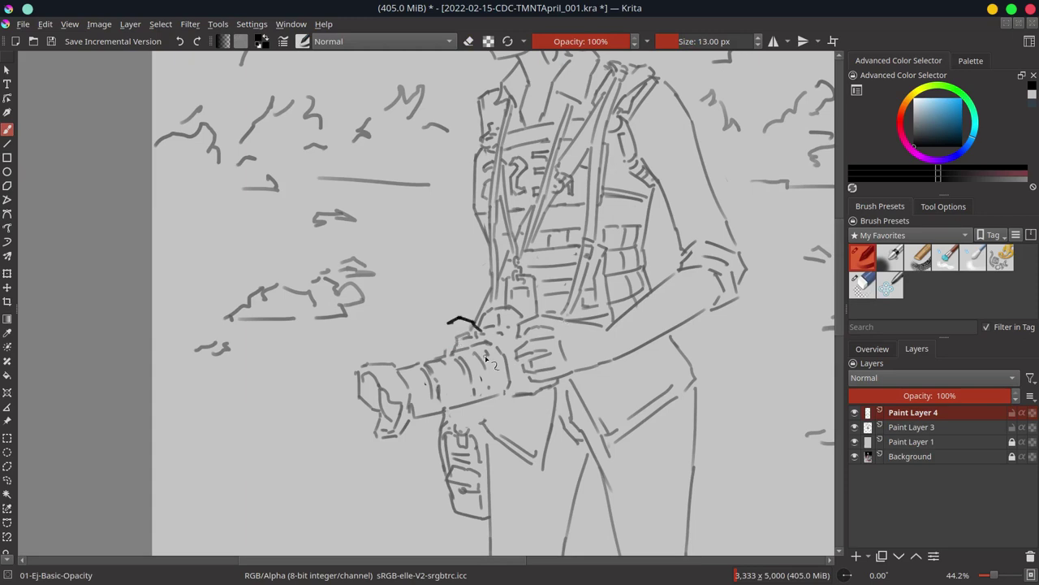
key(ctrl+z)
drag(465, 318, 481, 236)
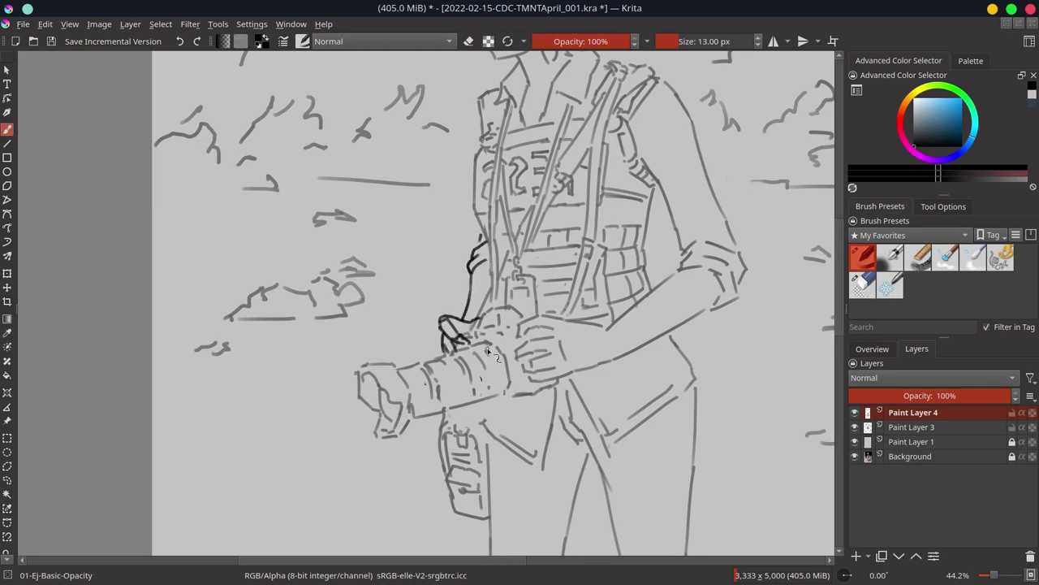
Step: Hide the camera redraw layer and save the drawing
click(897, 428)
click(911, 413)
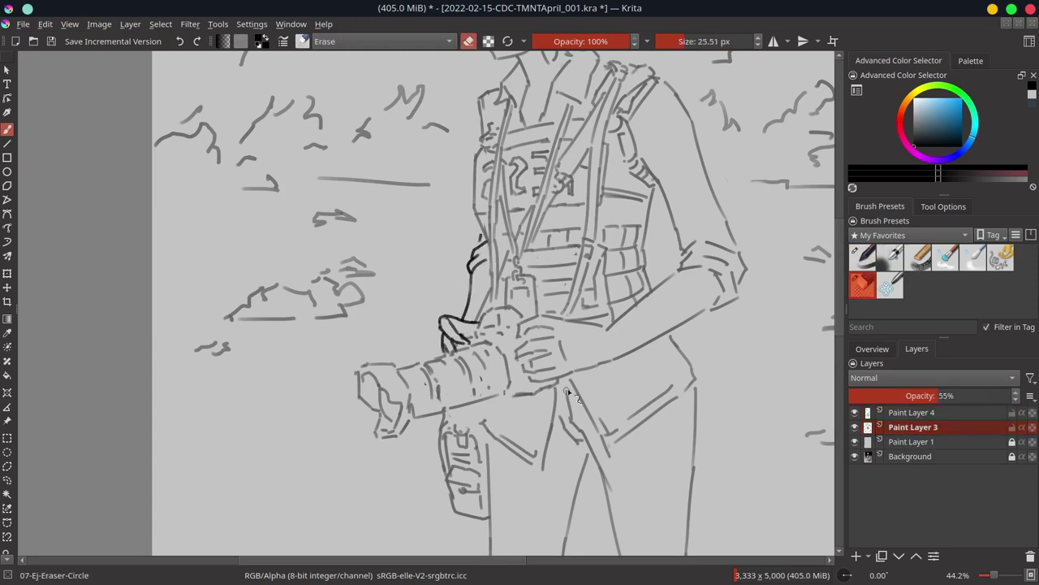
scroll(523, 345, down, 1)
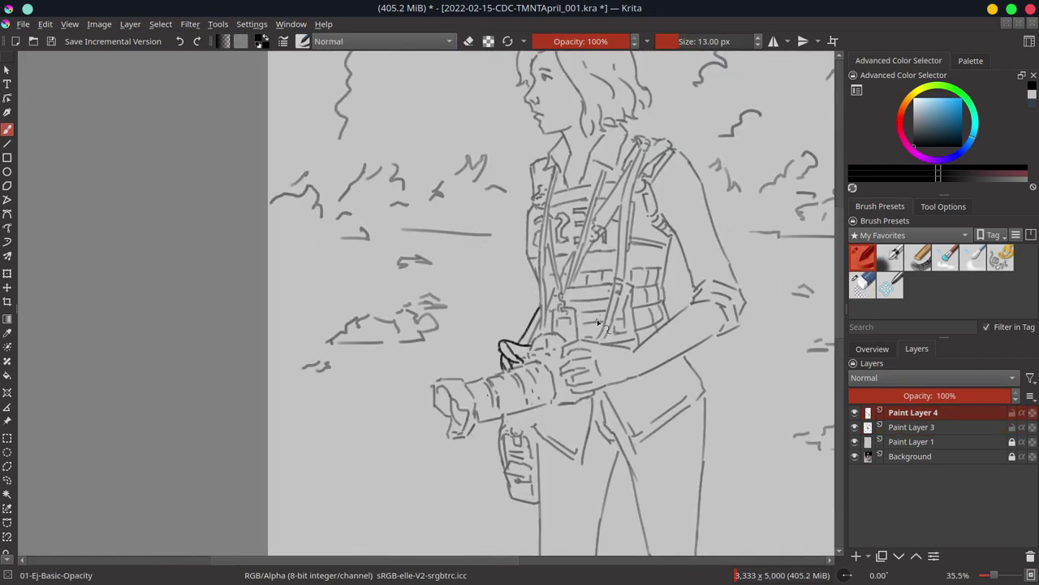
click(863, 284)
scroll(703, 418, down, 3)
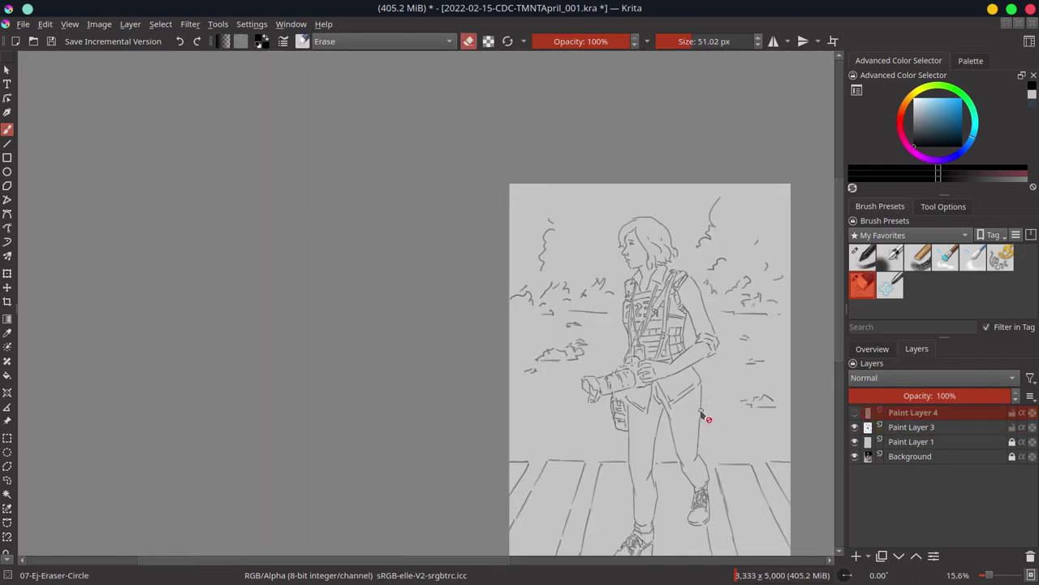
key(ctrl+s)
Step: Lasso the camera and hands with Freehand Selection on the line-art layer
click(8, 466)
scroll(715, 390, up, 3)
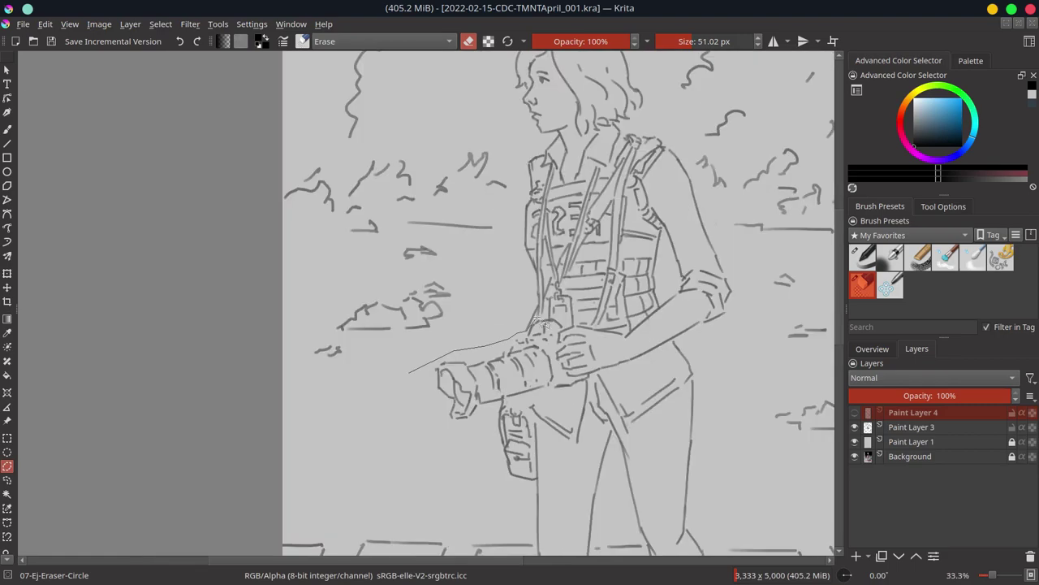
drag(601, 387, 412, 432)
key(Page_Down)
Step: Copy the selected camera onto its own layer and move it up with a rotation
key(ctrl+c)
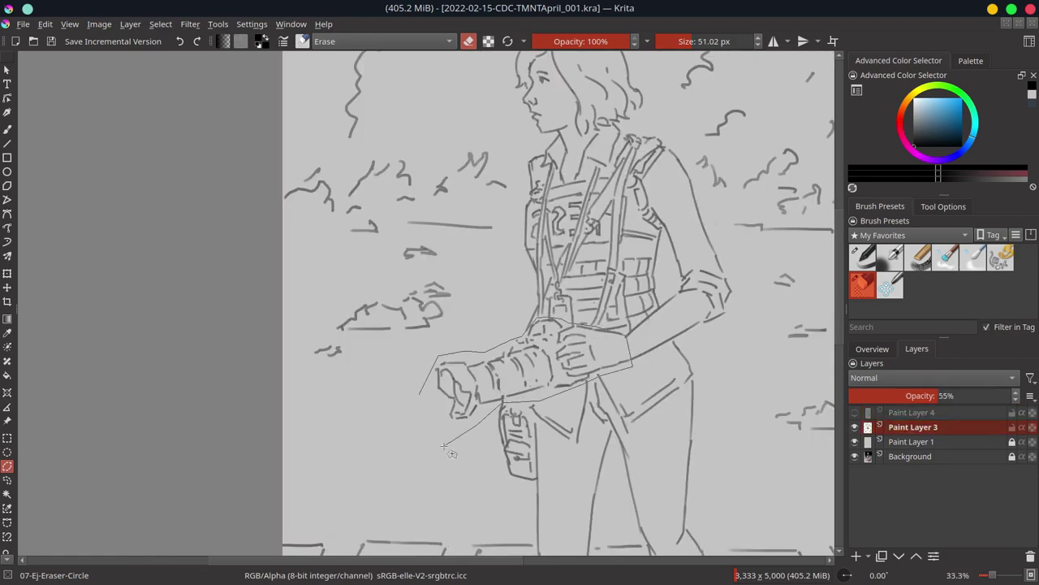
key(ctrl+v)
key(ctrl+t)
drag(519, 365, 573, 350)
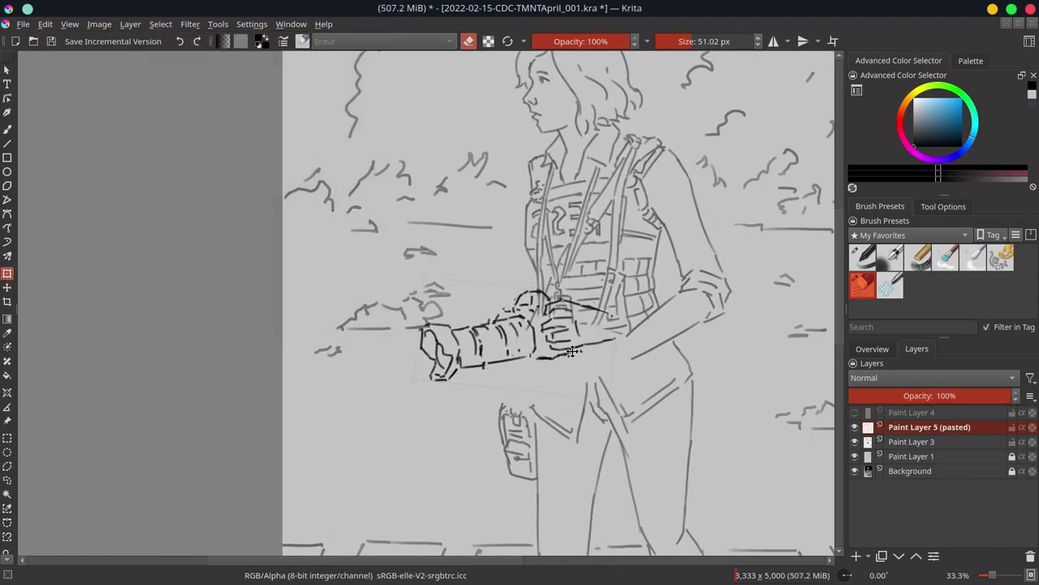
key(b)
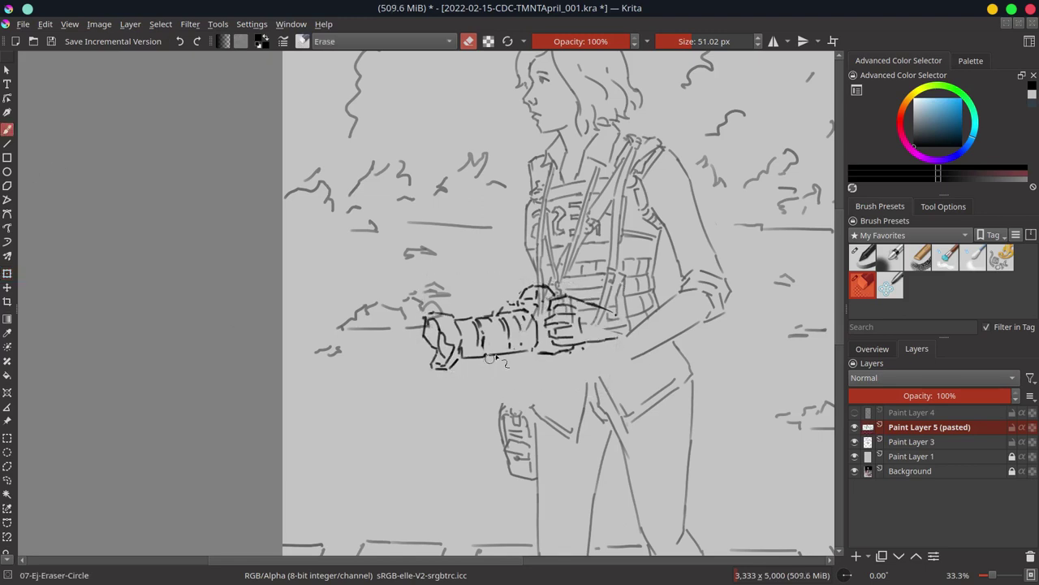
Step: Ink strokes under the camera lens and erase old hand, waist and arm lines on the faded layer
click(863, 258)
scroll(493, 365, up, 1)
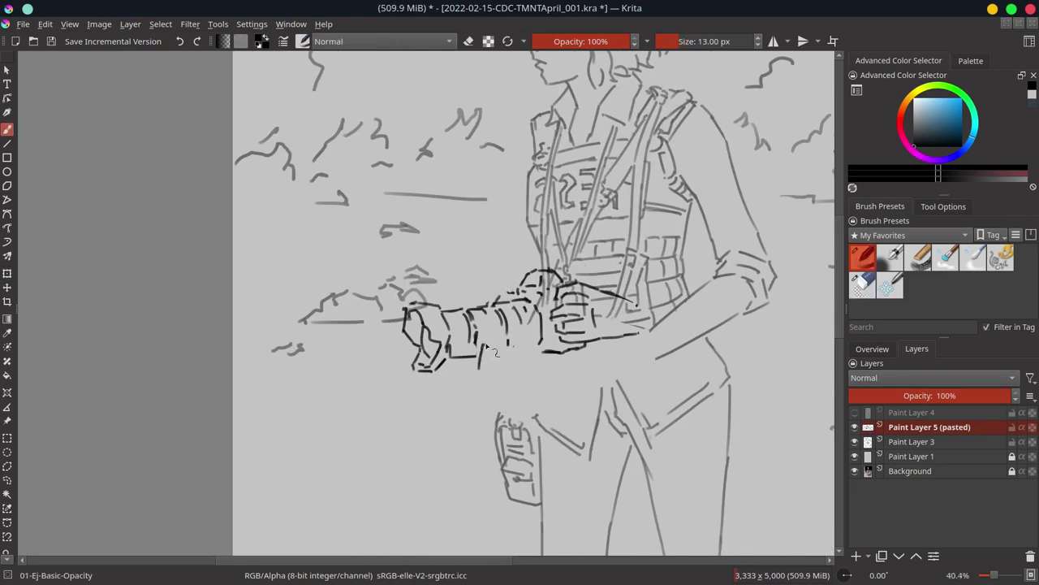
drag(485, 346, 492, 349)
drag(508, 344, 511, 366)
key(Page_Down)
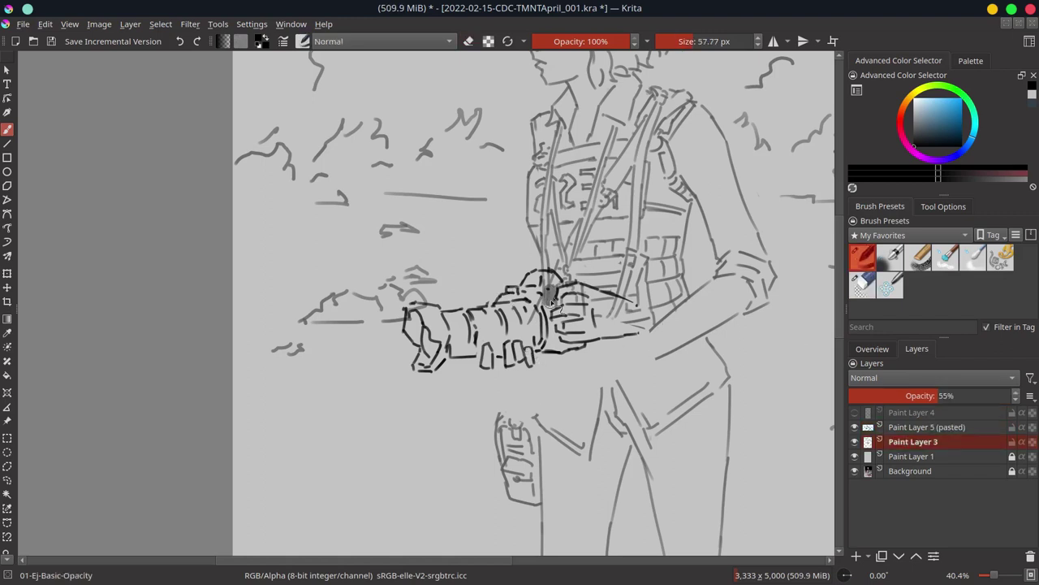
click(863, 284)
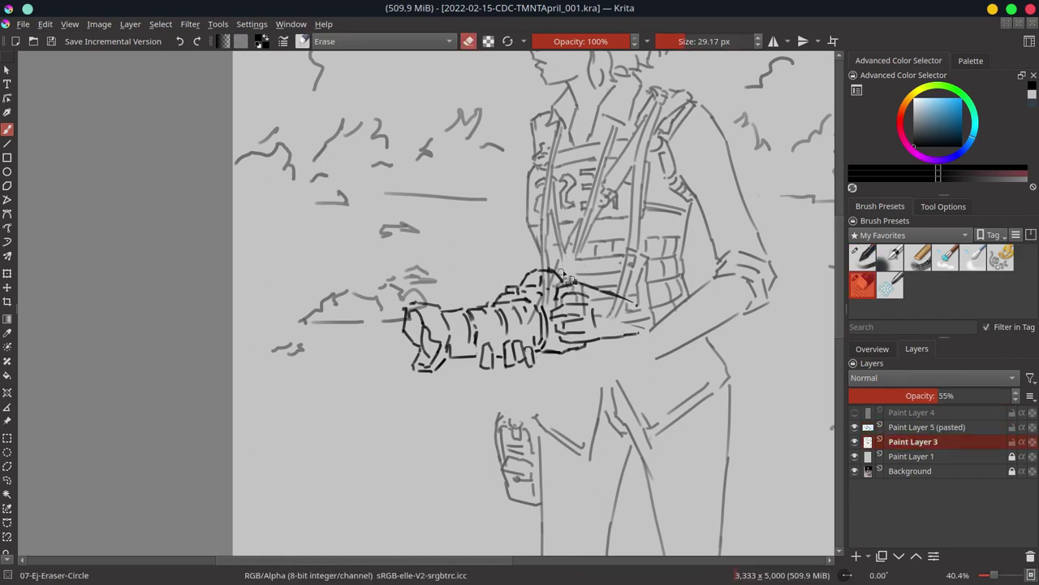
mouse_move(560, 276)
mouse_down()
mouse_move(571, 318)
mouse_move(617, 312)
mouse_up()
drag(662, 341, 727, 276)
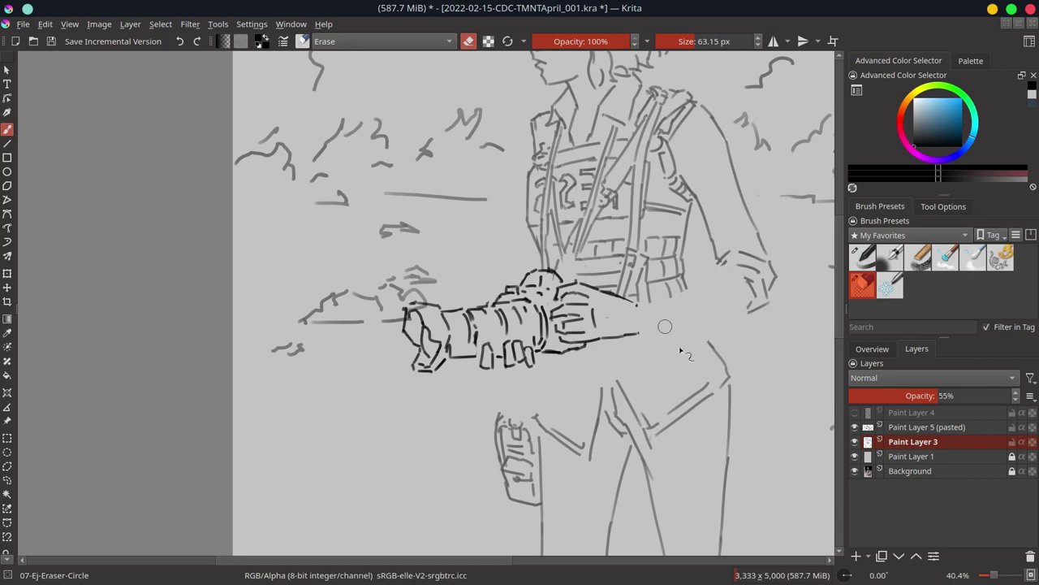
Step: Draw the forearm reaching to the hand on the pasted camera layer
key(Page_Up)
key(slash)
drag(633, 302, 739, 268)
drag(734, 312, 647, 333)
key(slash)
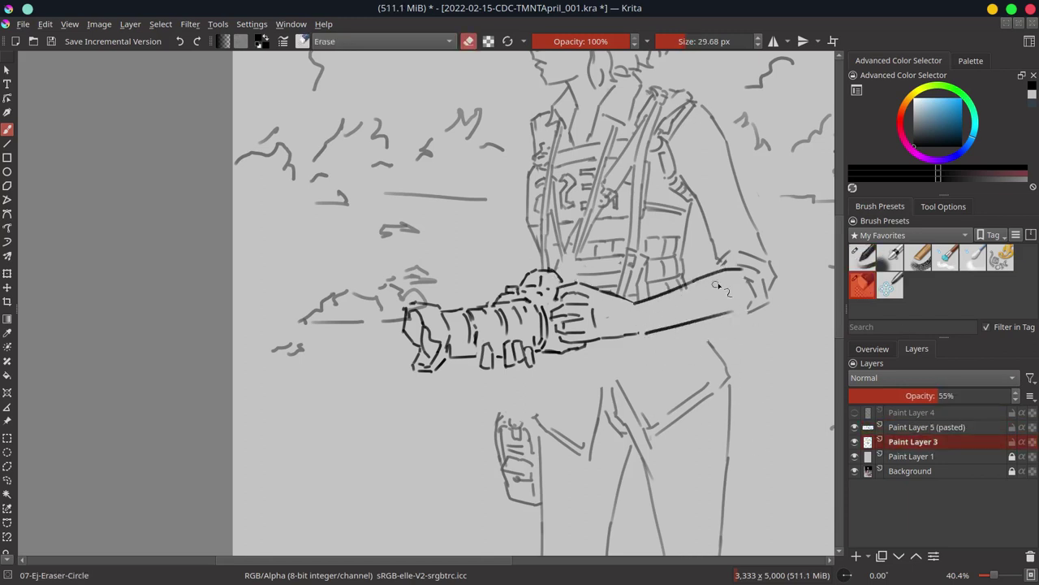
key(slash)
Step: Draw the strap lines, pouch and belt under the arm
drag(568, 250, 573, 282)
drag(562, 355, 658, 358)
drag(656, 367, 591, 378)
drag(702, 335, 617, 357)
drag(658, 376, 591, 384)
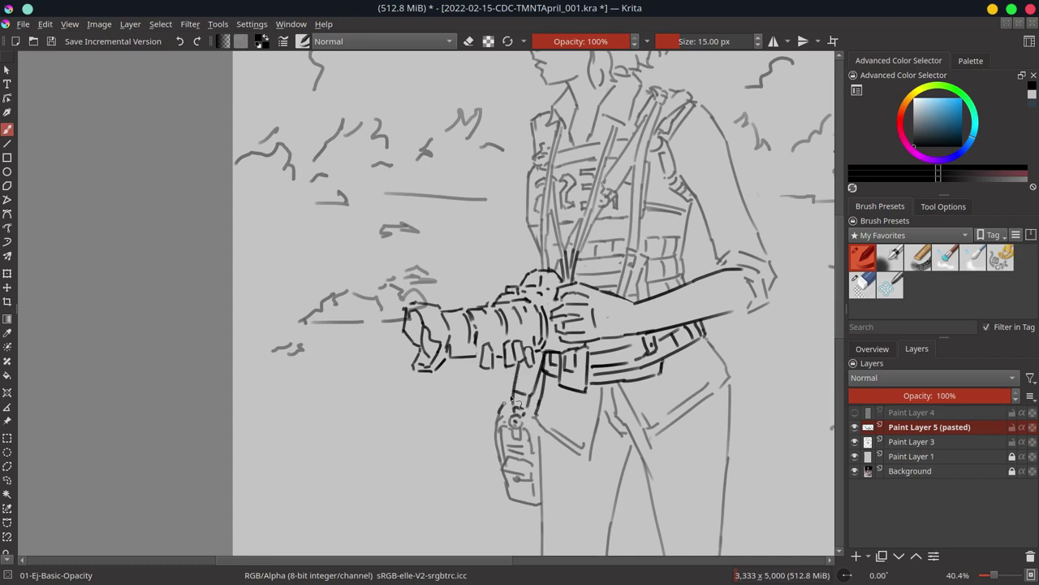
Step: Add a collar stroke on the torso line art, then bring up the pasted camera layer's options
key(Page_Down)
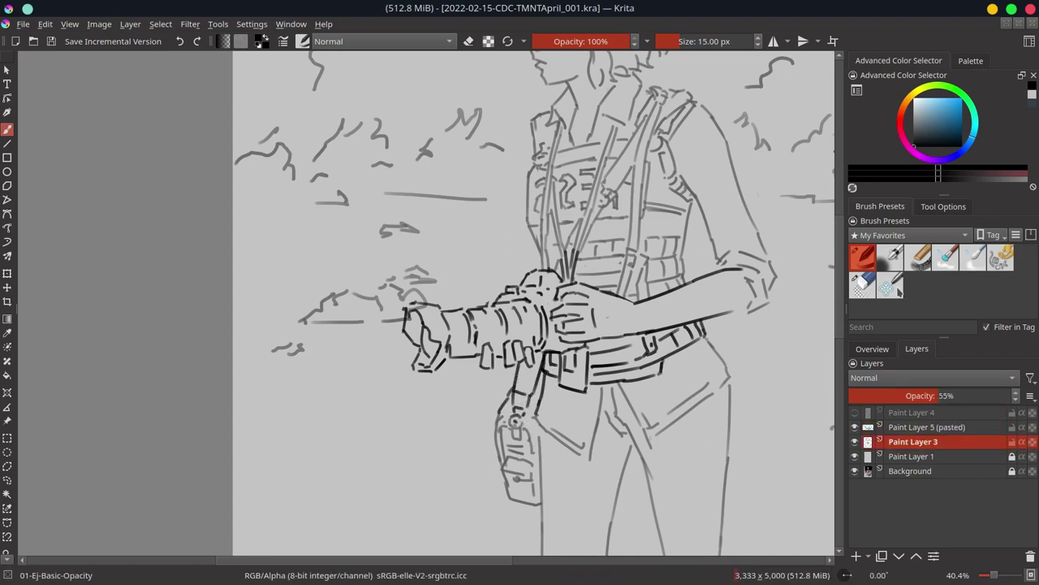
drag(540, 113, 536, 156)
scroll(625, 171, down, 5)
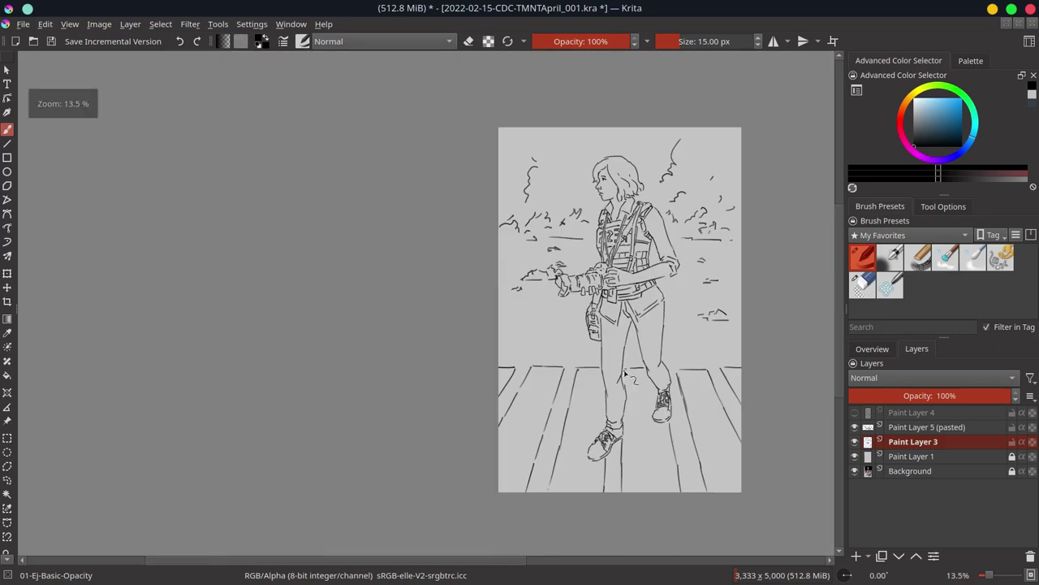
click(862, 284)
scroll(582, 316, up, 5)
key(slash)
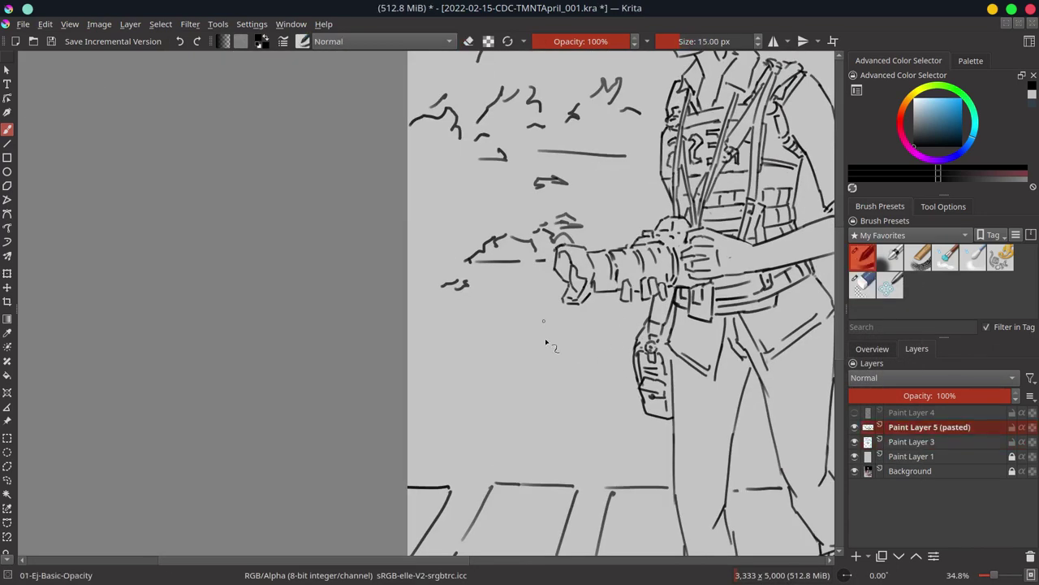
scroll(581, 317, down, 5)
scroll(638, 477, up, 5)
scroll(638, 478, down, 5)
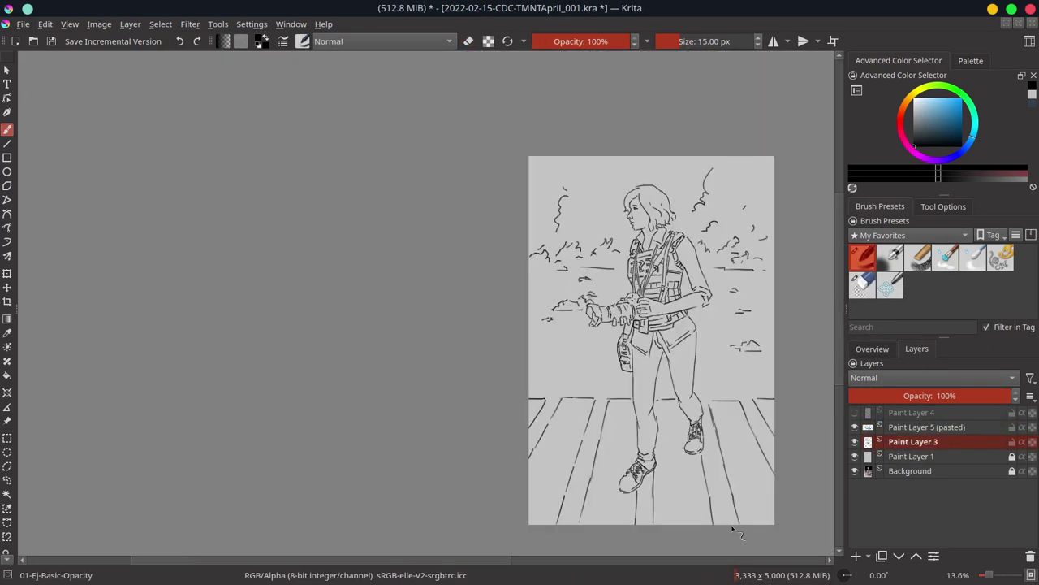
click(925, 426)
right_click(925, 419)
Step: Mirror-check and save, add a short chest stroke, undo a bad erase, save and fit the page
key(Escape)
key(m)
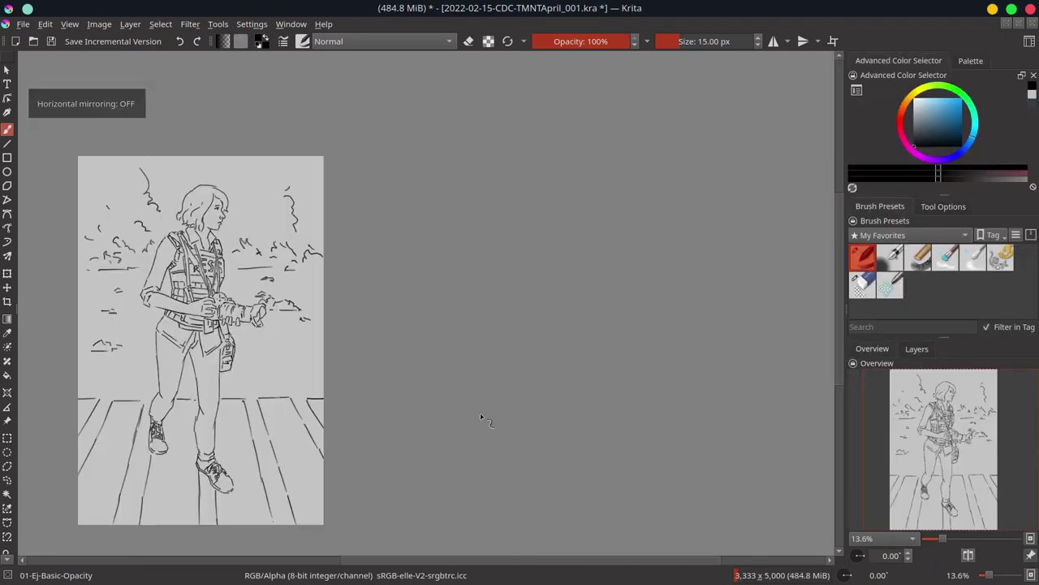
key(ctrl+s)
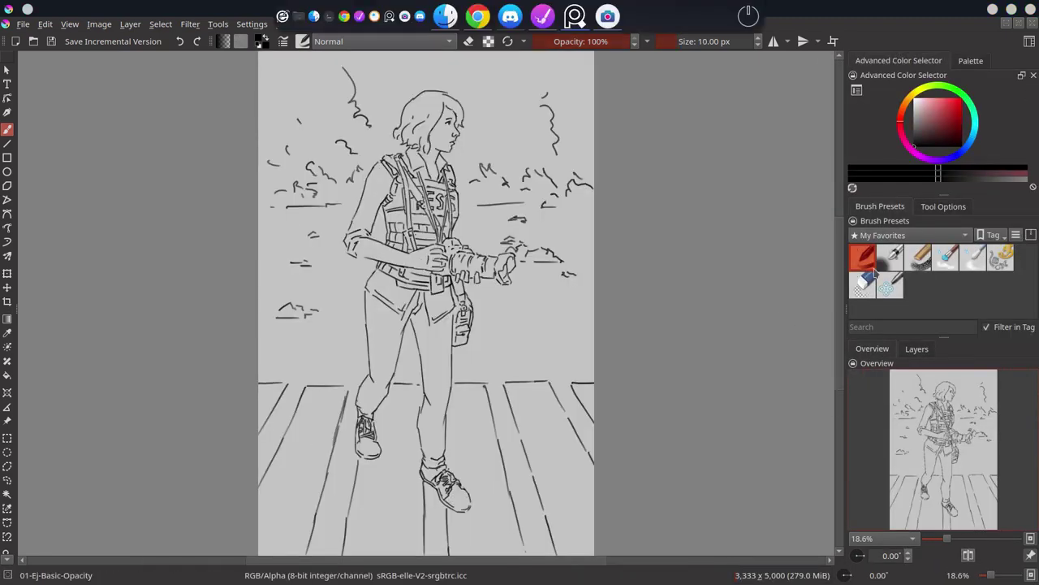
scroll(406, 170, up, 6)
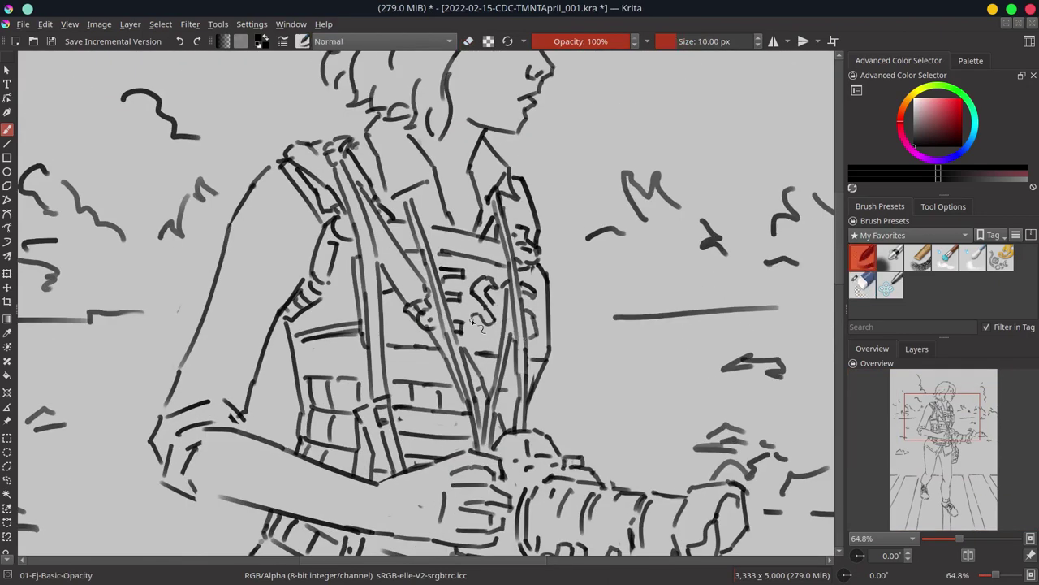
drag(403, 311, 404, 330)
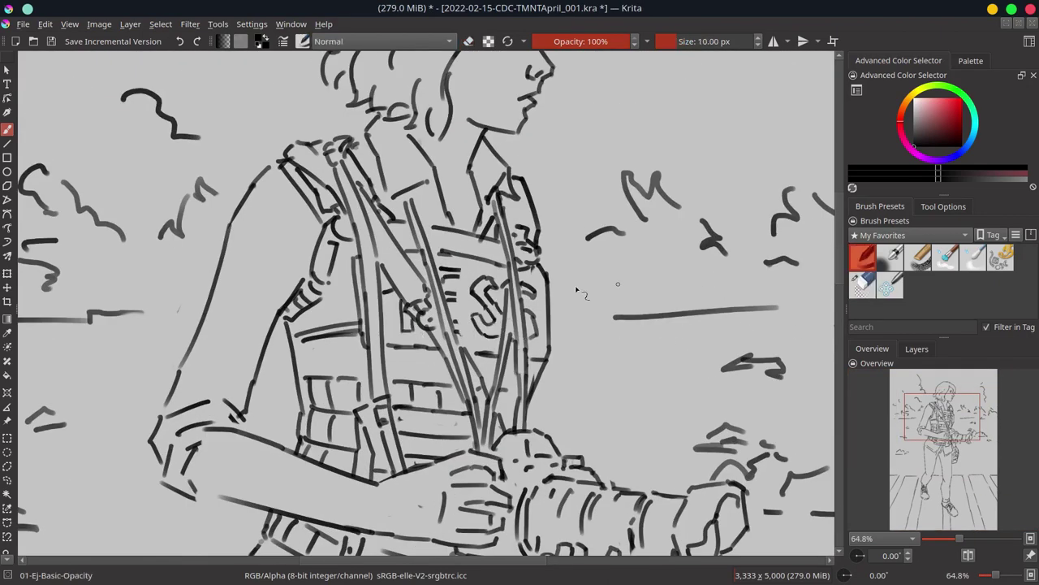
key(e)
key(e)
key(e)
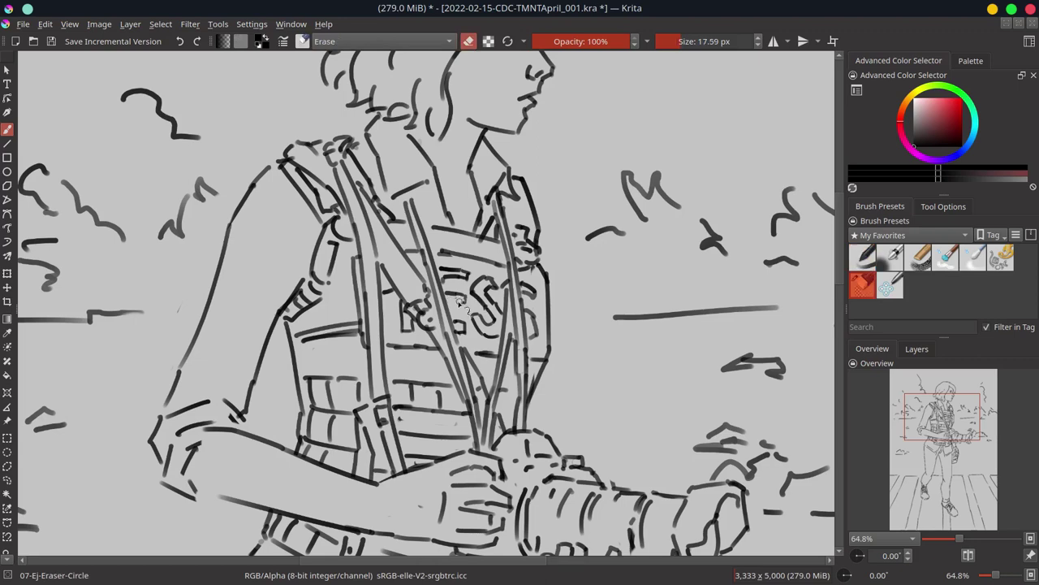
key(ctrl+z)
key(ctrl+s)
key(ctrl+shift+0)
Step: Make a merged copy of the Paint Layer 3 line art and hide the Background layer
click(917, 349)
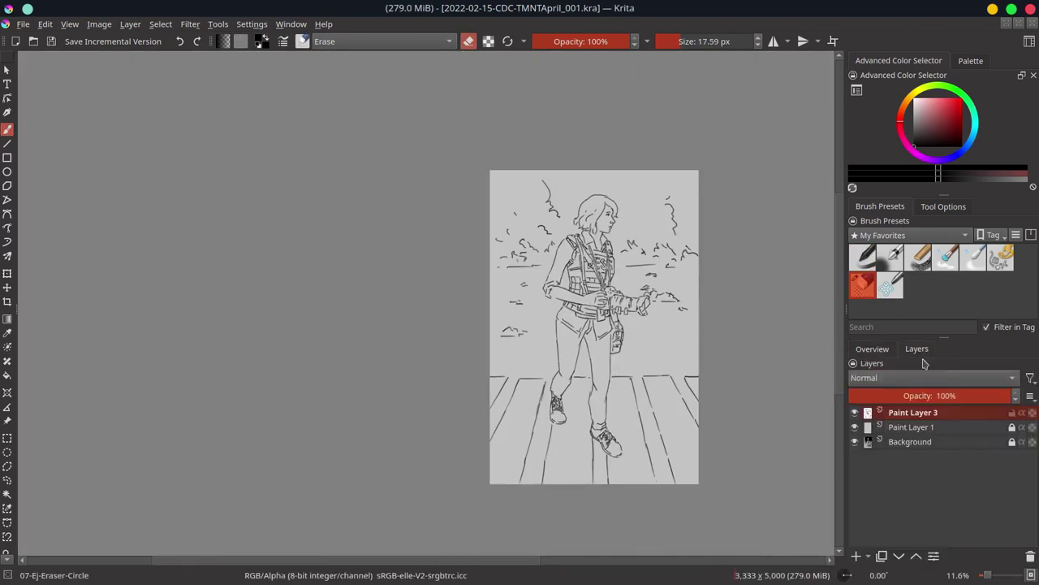
right_click(913, 412)
click(934, 174)
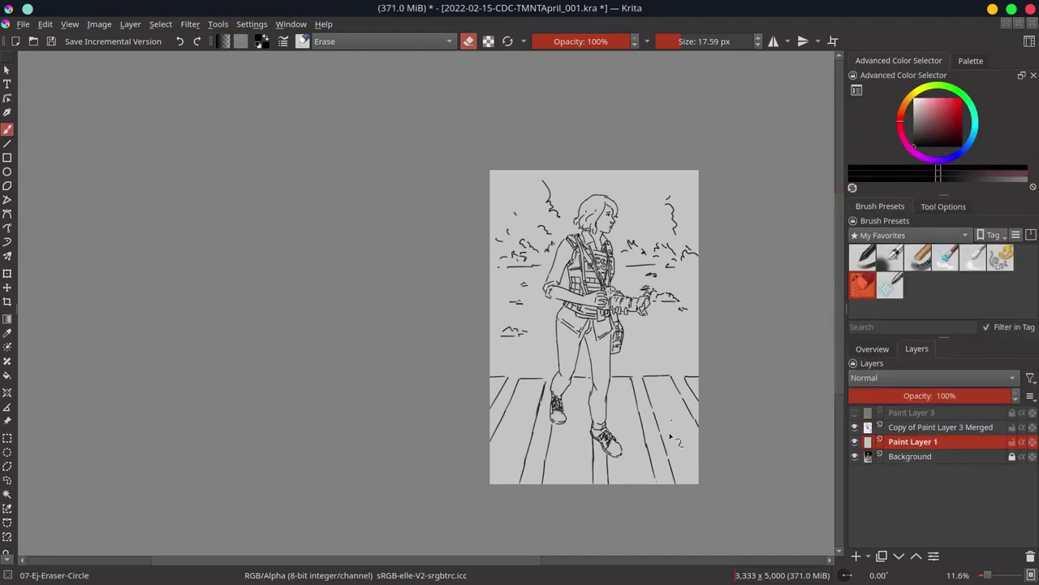
click(854, 455)
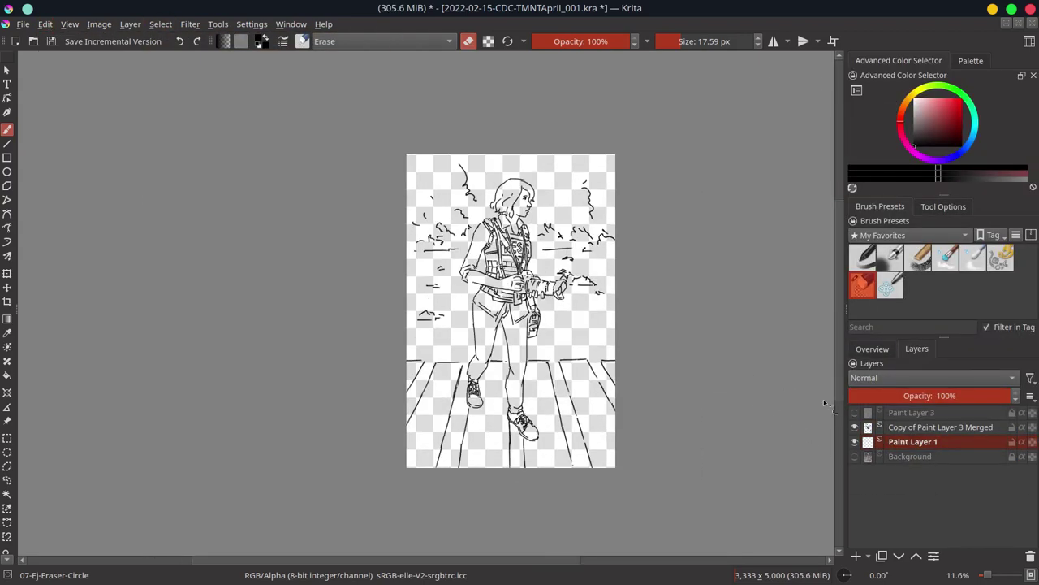
Step: Scribble blue-purple texture over the lower canvas and floor with the large scribble brush
click(971, 60)
click(929, 270)
click(899, 60)
click(1000, 258)
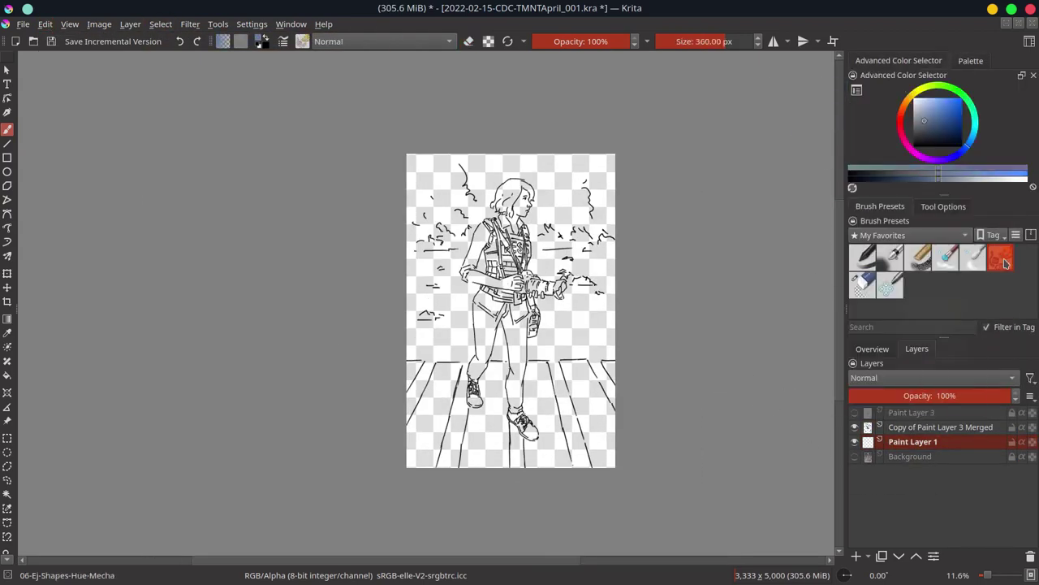
mouse_move(410, 341)
mouse_down()
mouse_move(467, 431)
mouse_move(500, 333)
mouse_up()
drag(560, 439, 568, 301)
Step: Trace a freehand selection along the woman's arm, torso and head
key(Insert)
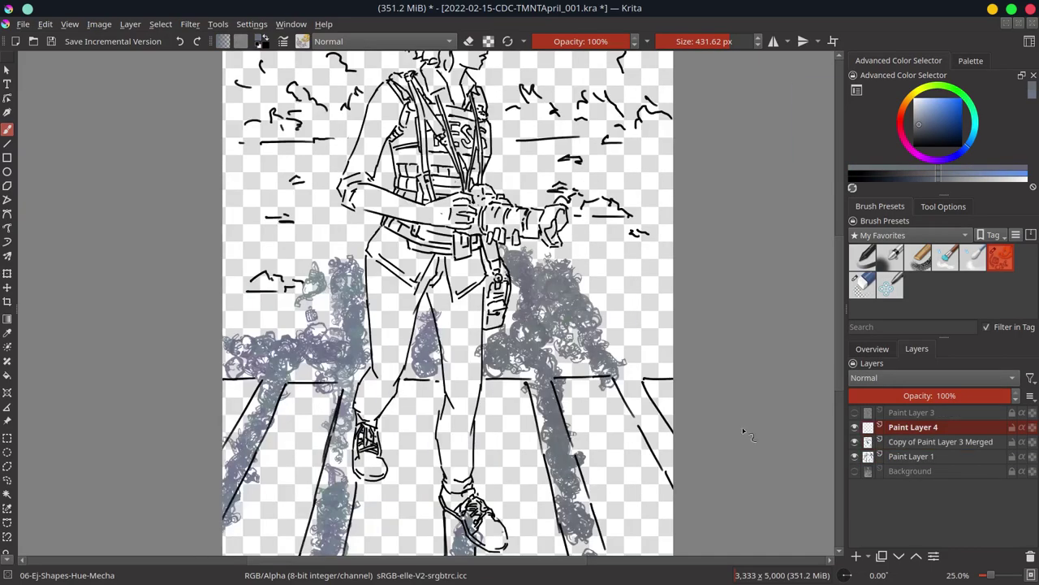
scroll(743, 431, up, 1)
click(7, 465)
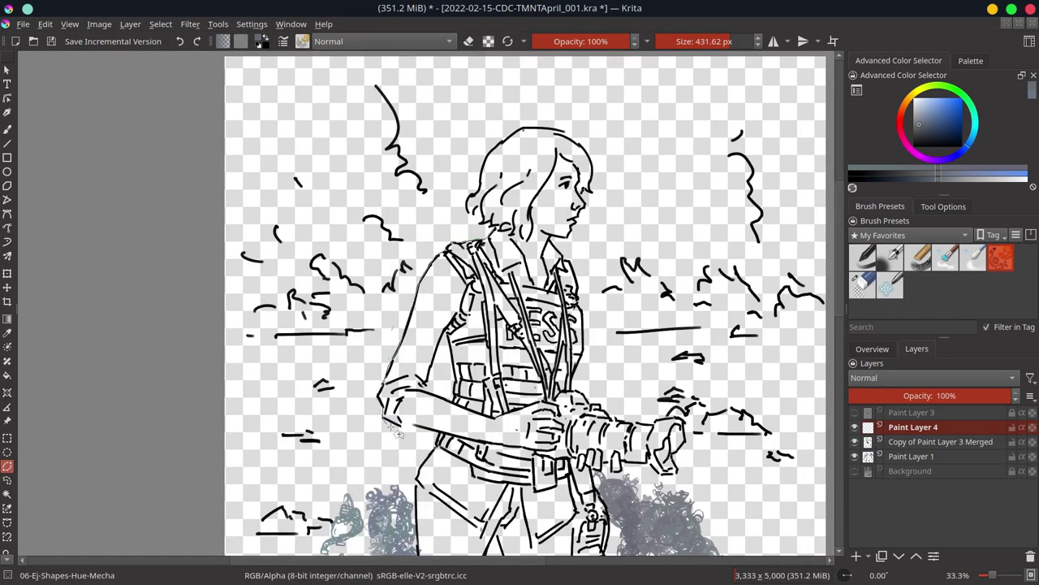
drag(446, 346, 588, 367)
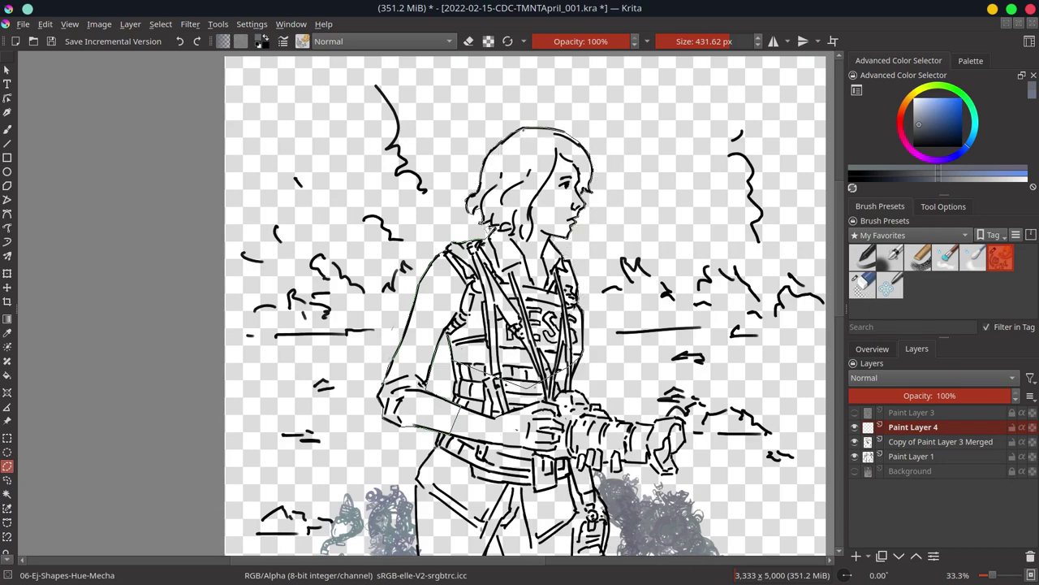
mouse_move(487, 229)
mouse_down()
mouse_move(391, 503)
mouse_move(538, 537)
mouse_up()
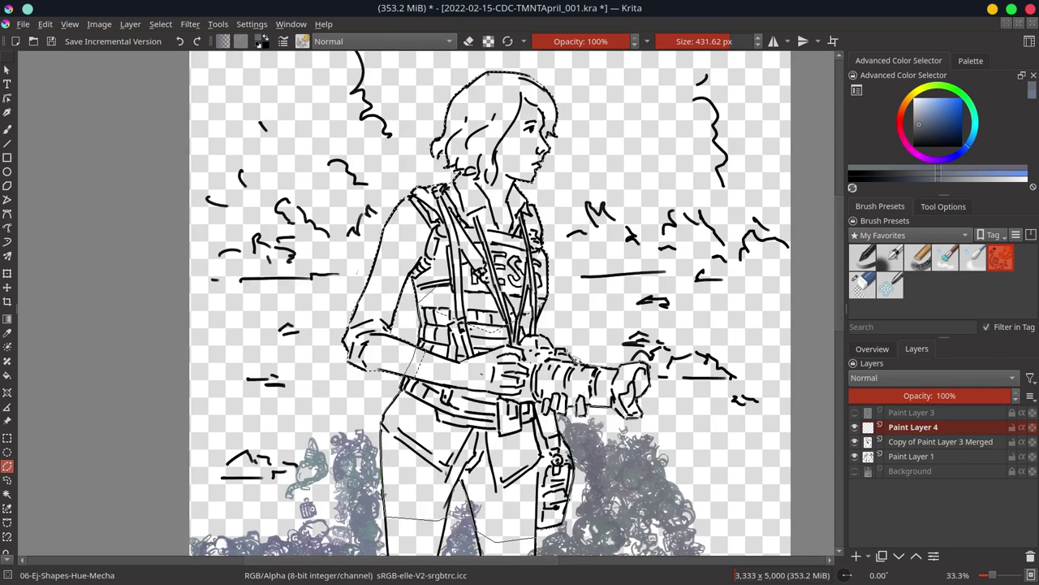
scroll(547, 333, down, 5)
Step: Save, add a final outline corner near the legs, and fit the page in view
key(ctrl+s)
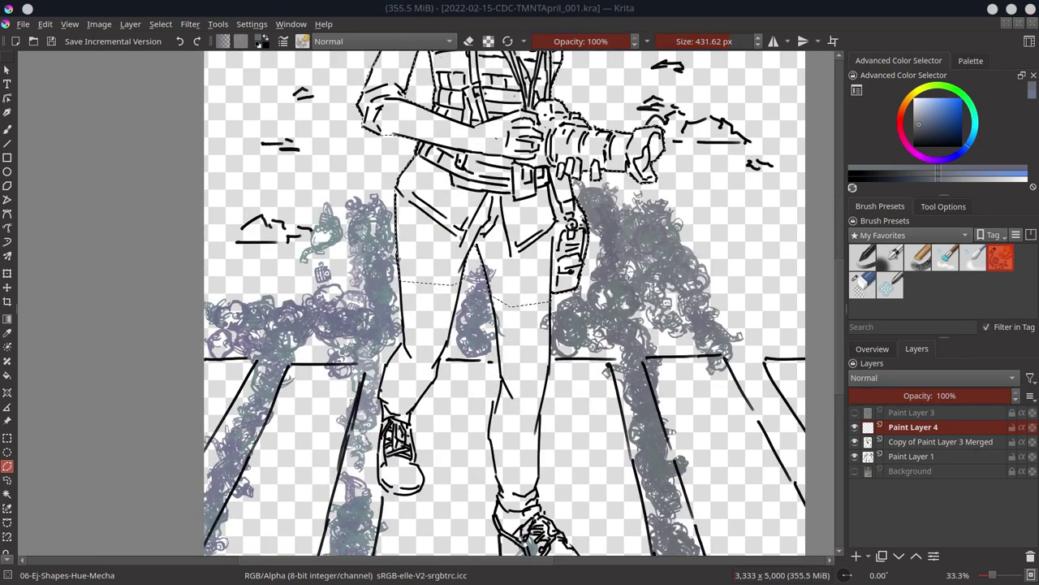
click(393, 370)
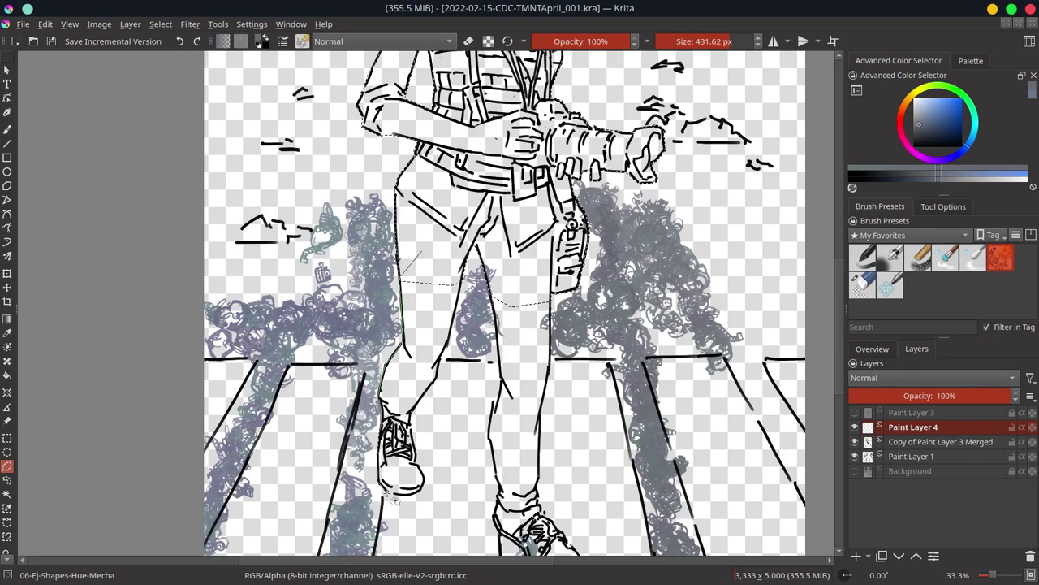
scroll(455, 357, down, 2)
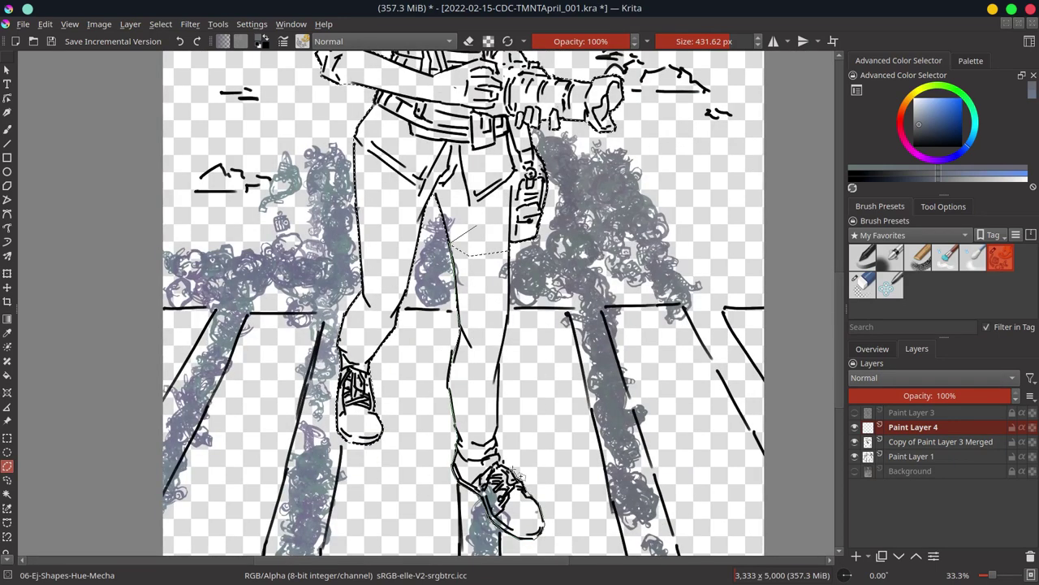
key(minus)
key(minus)
Step: Hide the blue-grey texture layer and paint grey-purple foliage behind the figure on Paint Layer 1
click(854, 426)
click(912, 456)
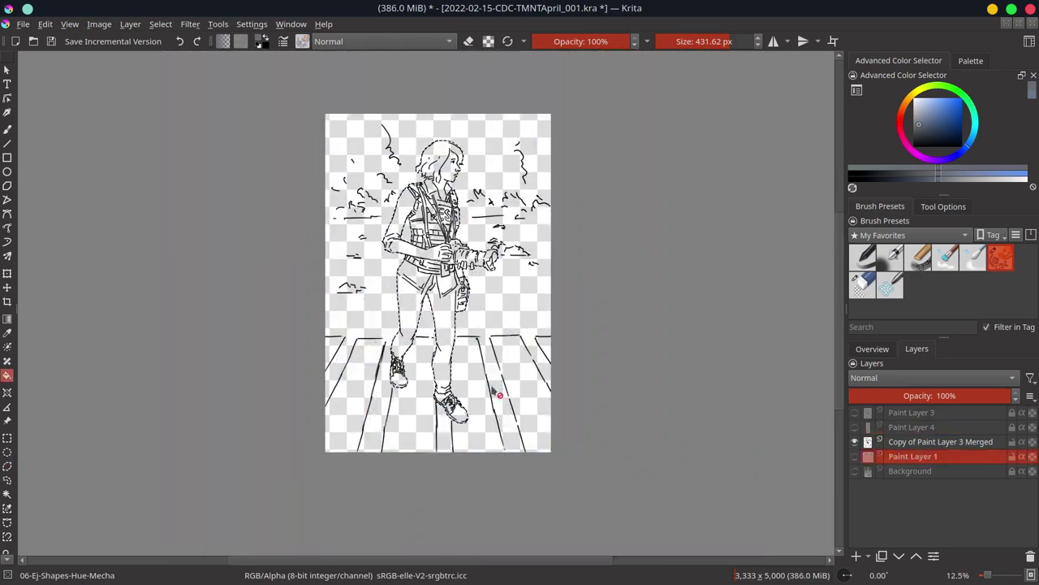
key(b)
drag(357, 235, 381, 280)
drag(479, 215, 535, 325)
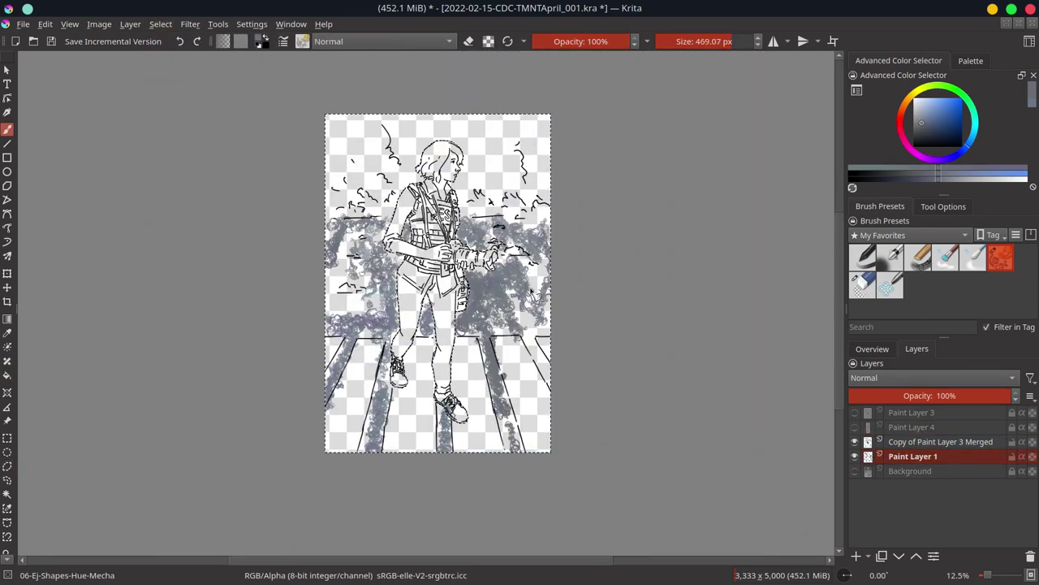
drag(349, 300, 512, 406)
drag(358, 227, 525, 189)
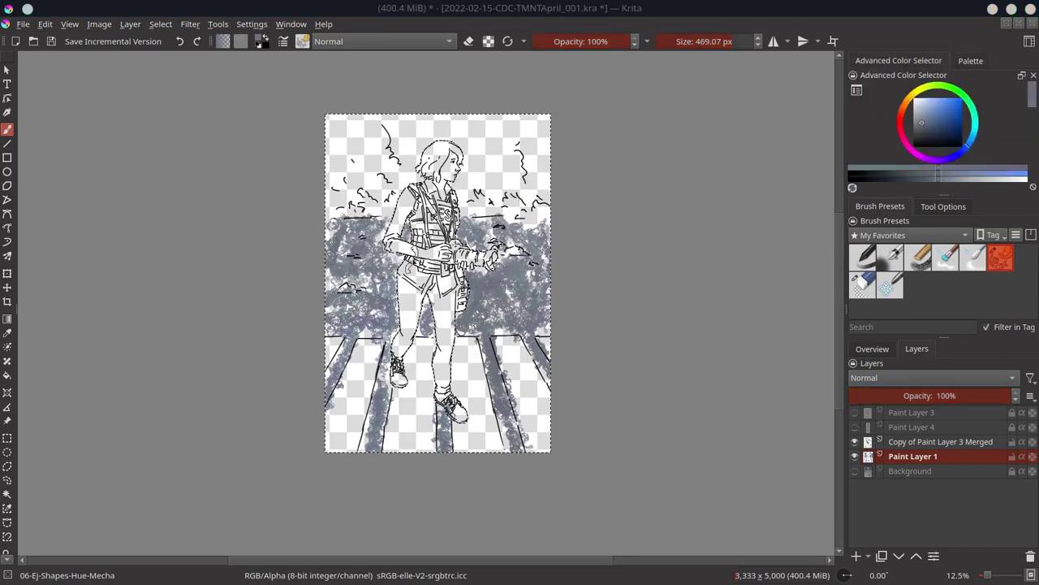
Step: Cover the crosswalk floor in grey-purple and paint a dark purple night sky
mouse_move(341, 341)
mouse_down()
mouse_move(389, 439)
mouse_move(426, 438)
mouse_up()
drag(410, 341, 541, 438)
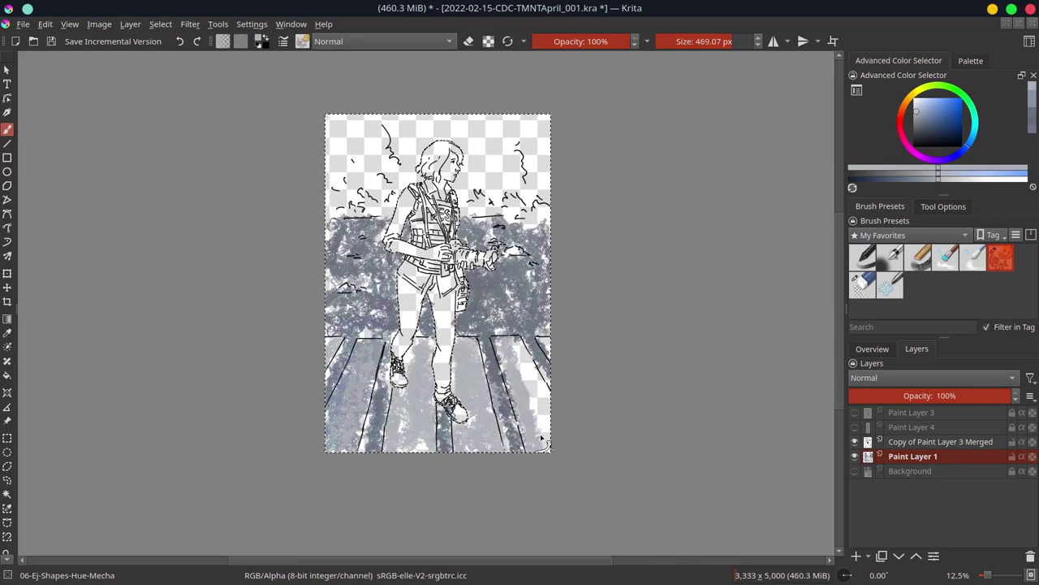
click(930, 156)
click(937, 135)
mouse_move(341, 138)
mouse_down()
mouse_move(414, 179)
mouse_move(519, 191)
mouse_move(365, 151)
mouse_up()
Step: Paint a red-orange fire band on the horizon, try fire colours, and deselect the figure
click(936, 123)
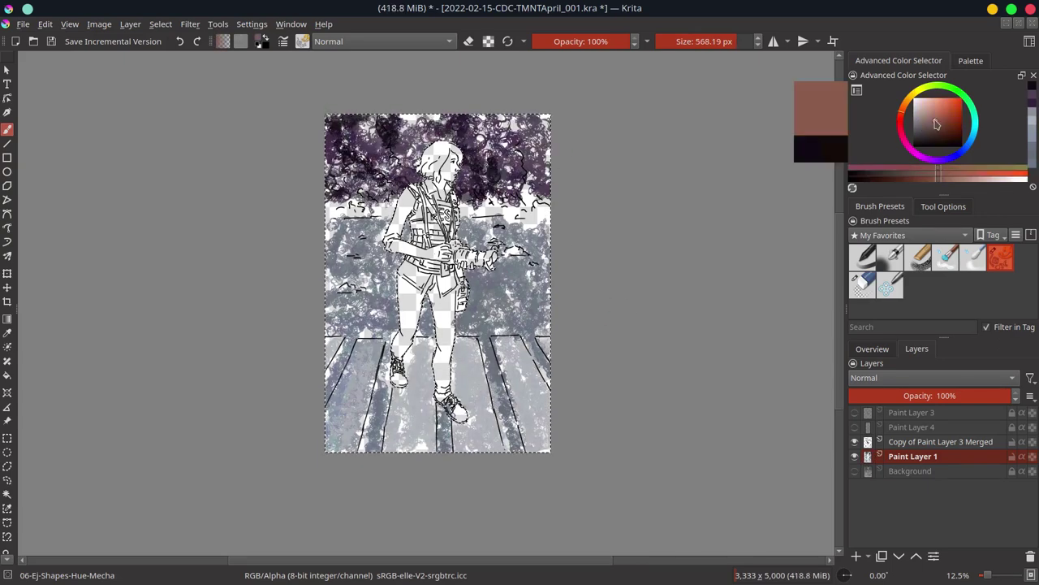
drag(333, 207, 544, 203)
click(946, 99)
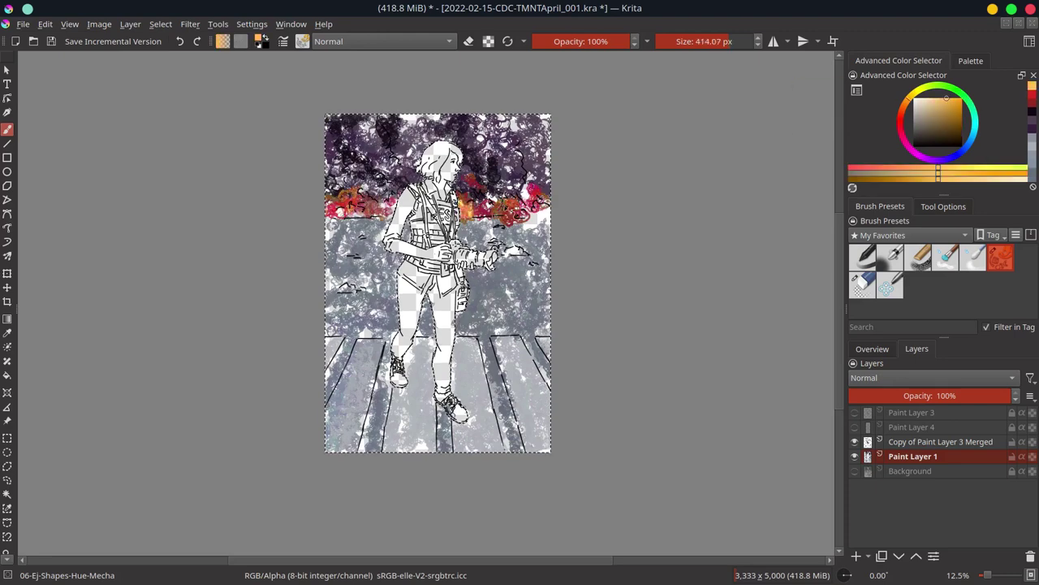
click(904, 110)
click(921, 140)
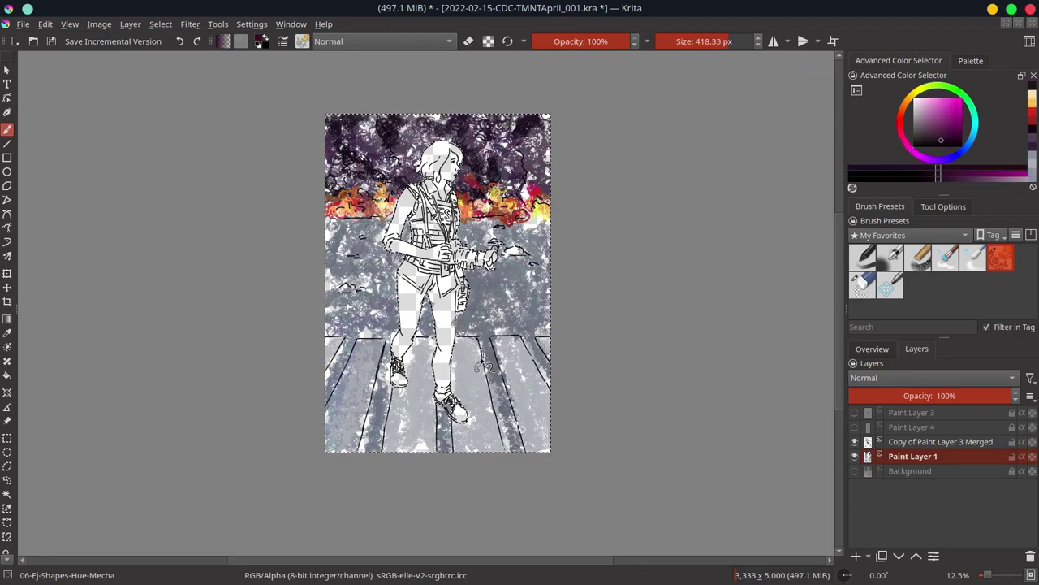
click(160, 23)
click(171, 56)
Step: Paint the hair and arm red, then choose pale yellow and blue shades
click(931, 123)
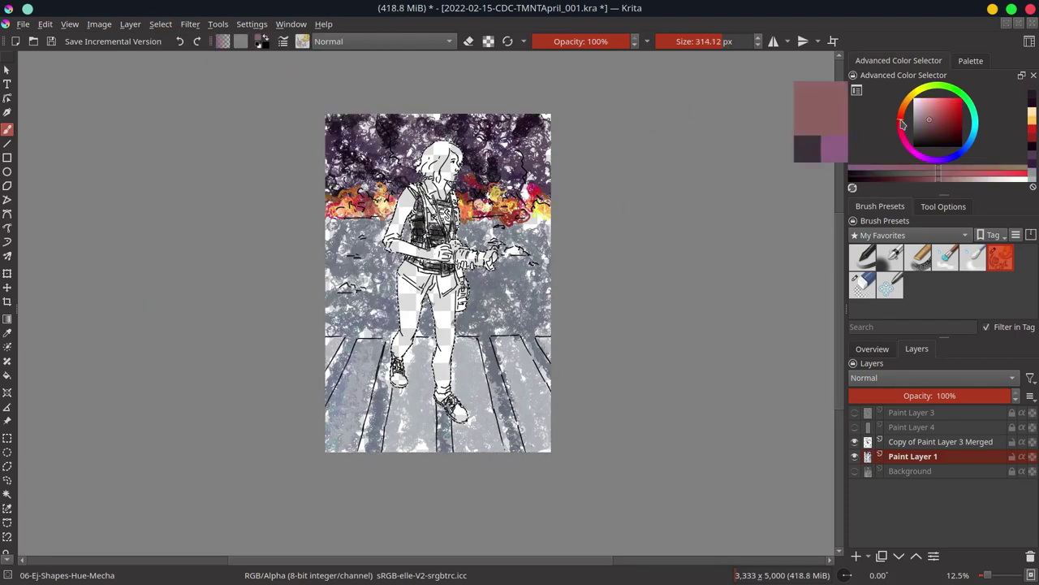
click(947, 118)
drag(434, 150, 422, 251)
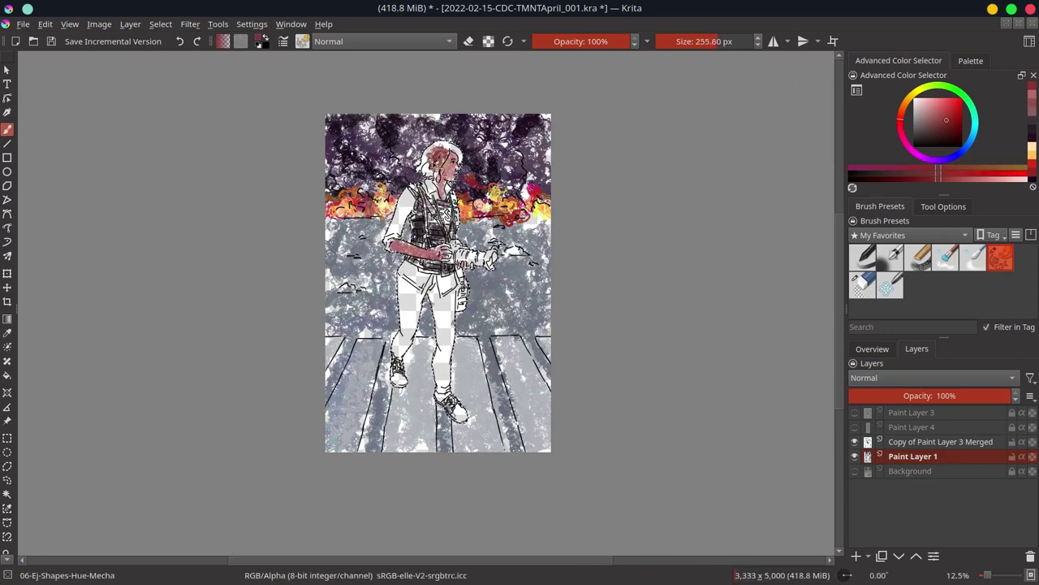
click(916, 91)
click(944, 109)
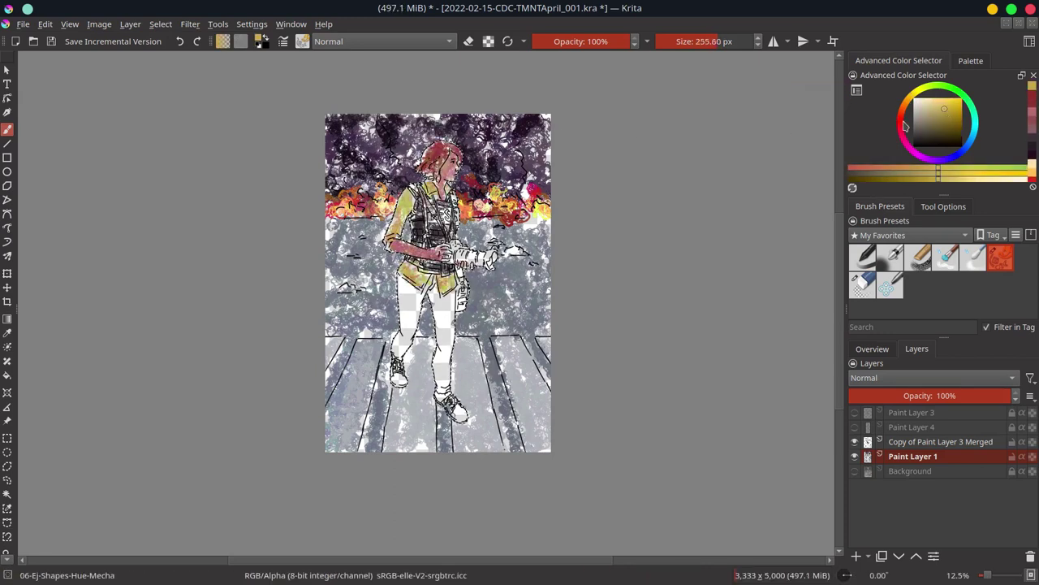
click(960, 152)
click(934, 119)
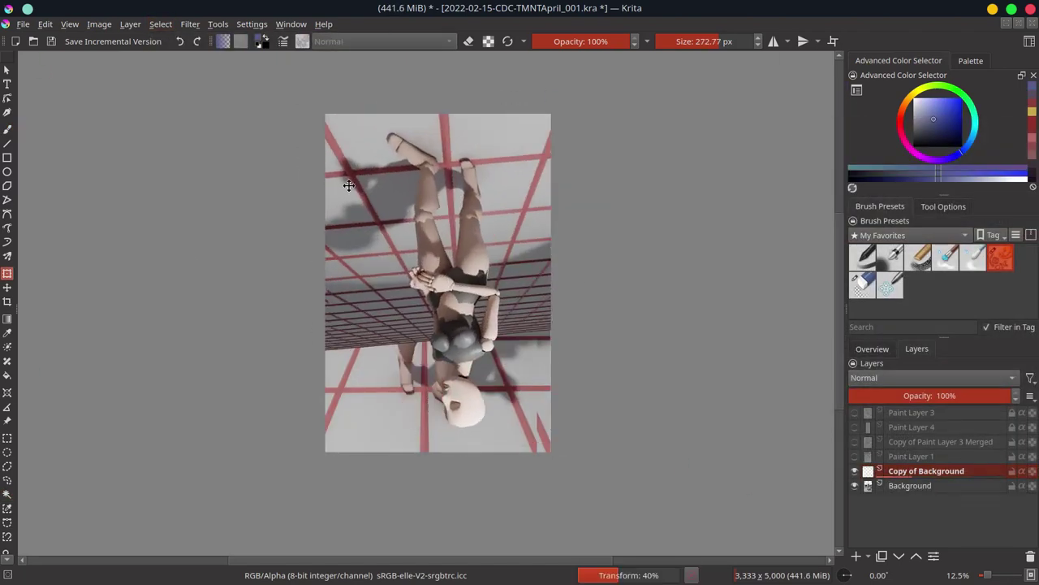
Step: Merge Copy of Background down, save, and reshape the dark pouch on the belt
right_click(941, 475)
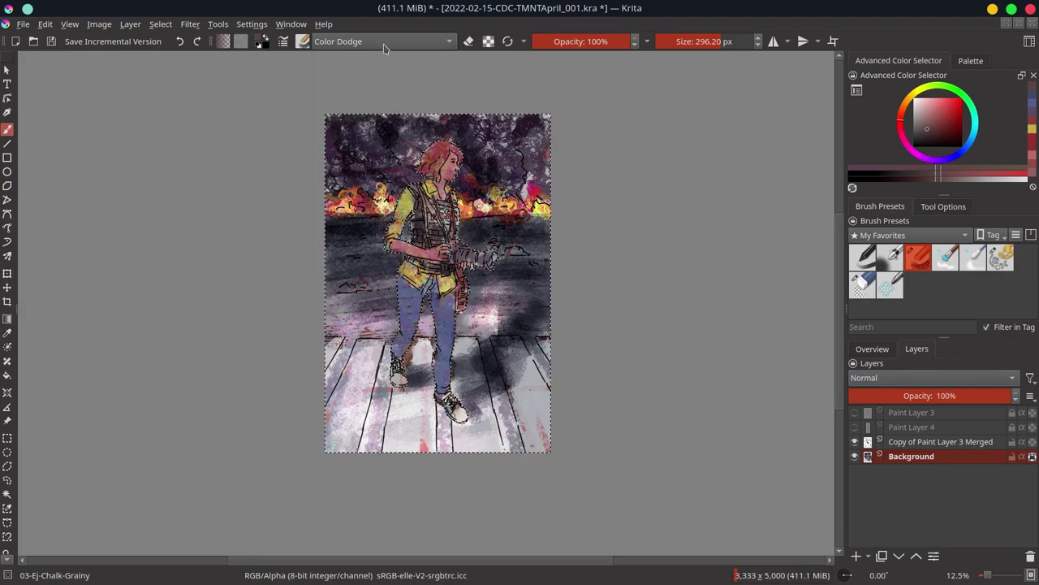
key(ctrl+s)
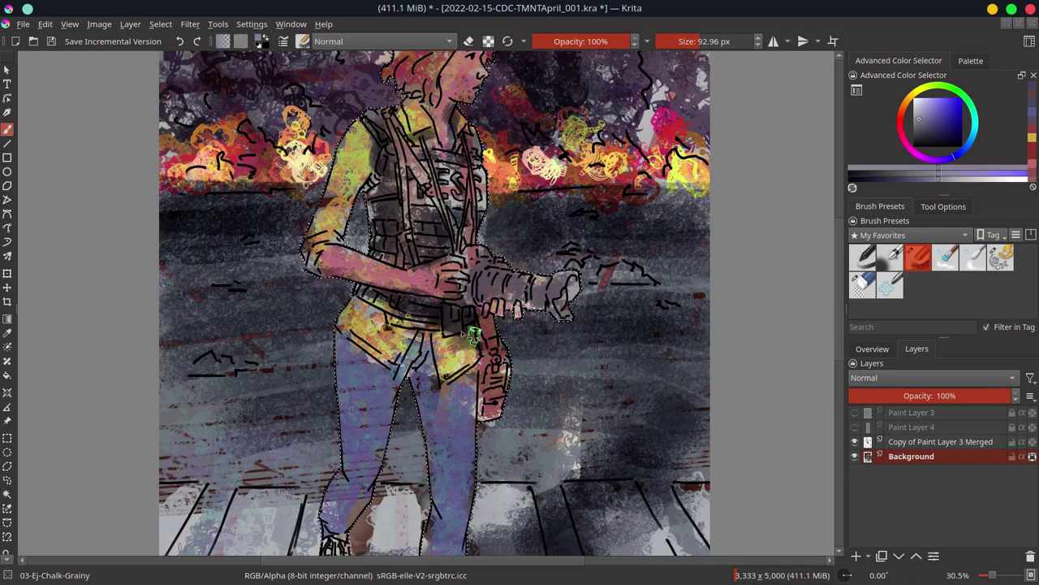
drag(469, 335, 452, 333)
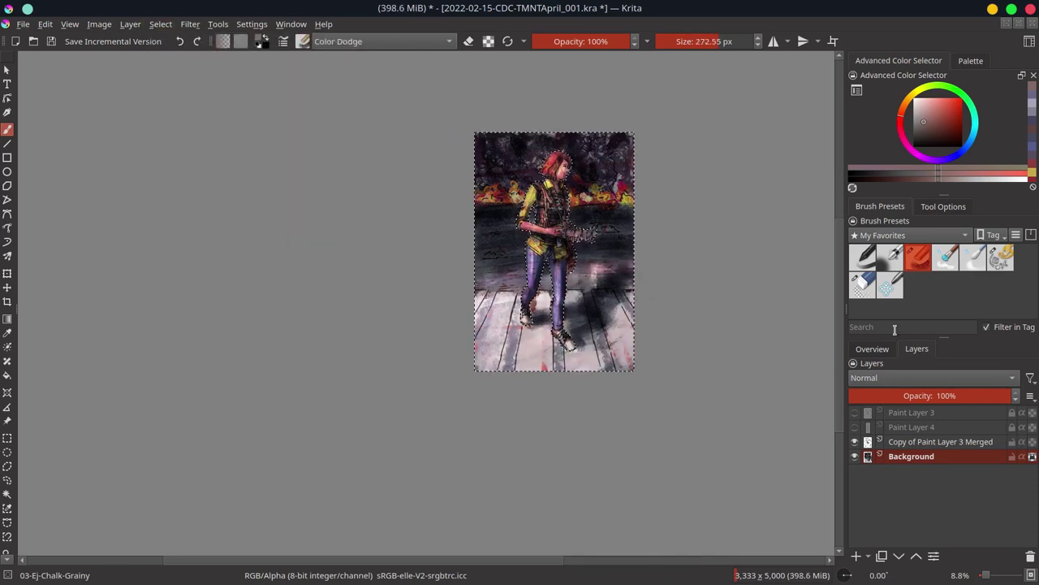
Step: Save, then add light and dark strokes around the arm and darken the floor left of the legs
key(ctrl+s)
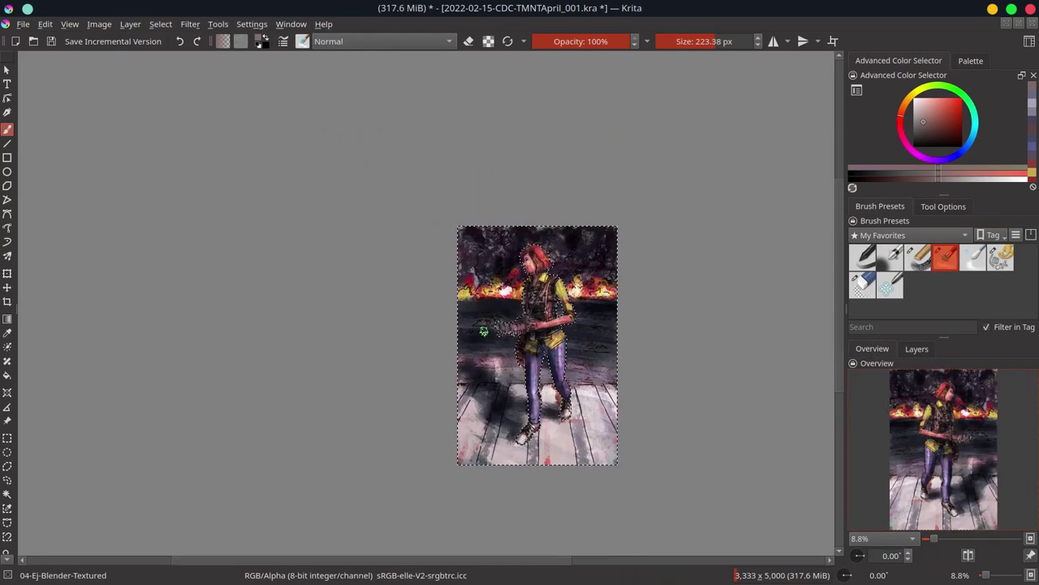
mouse_move(483, 330)
mouse_down()
mouse_move(509, 315)
mouse_move(497, 326)
mouse_up()
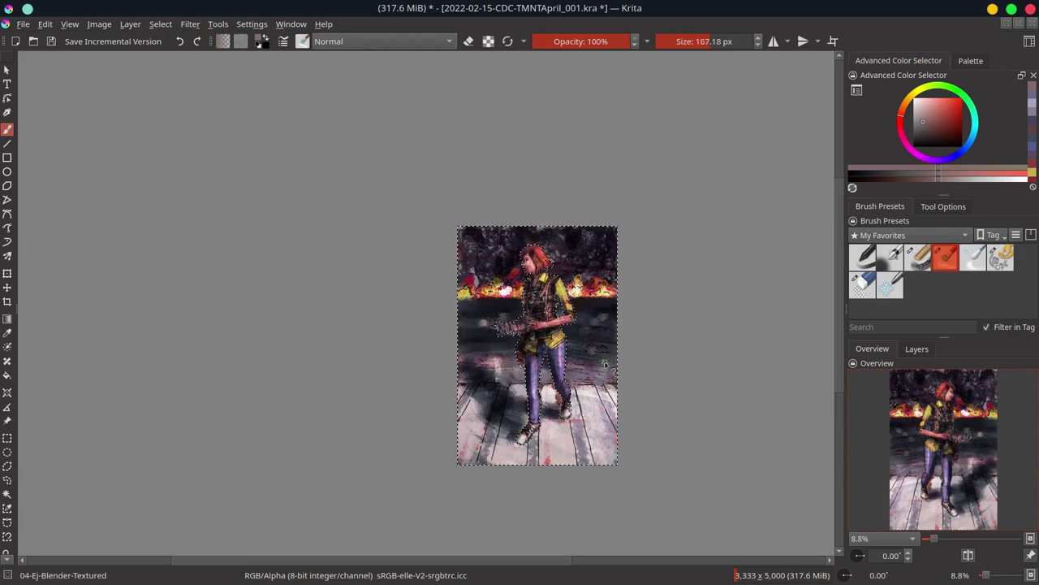
drag(471, 369, 503, 406)
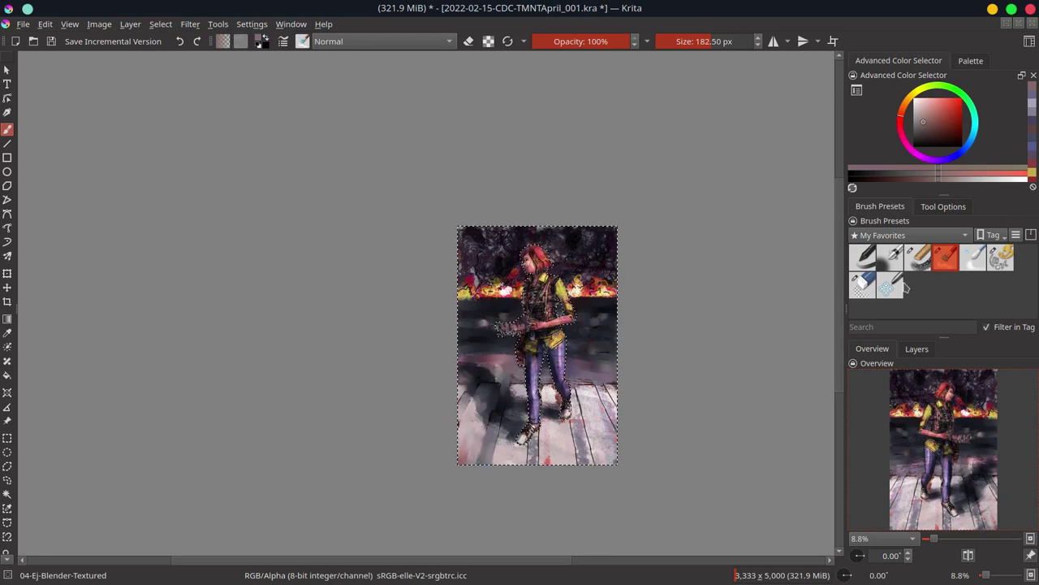
Step: Sample the floor's pale pink, brighten the crosswalk around the legs and feet, and save
ctrl+click(513, 395)
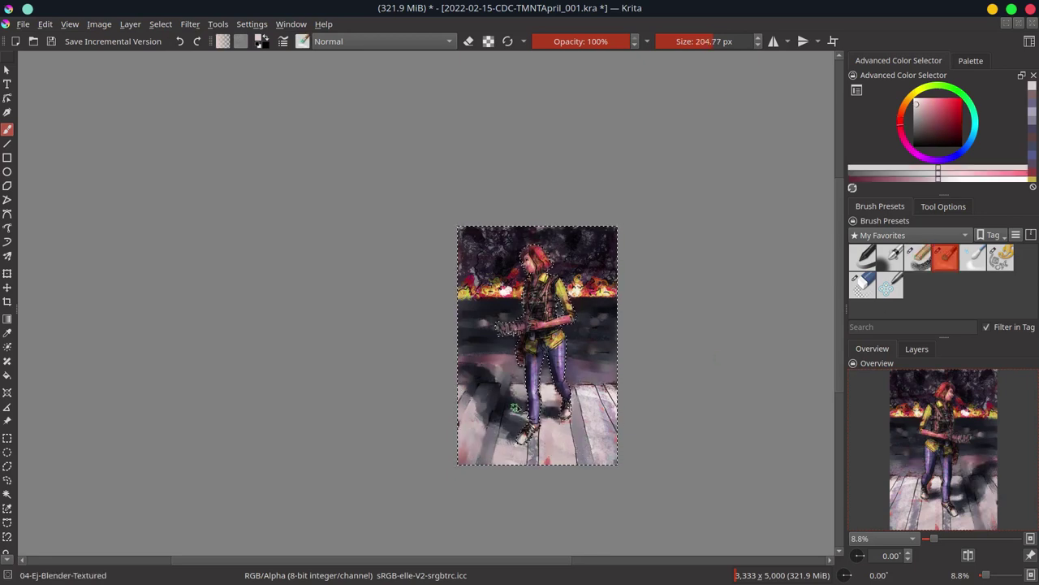
drag(514, 408, 566, 437)
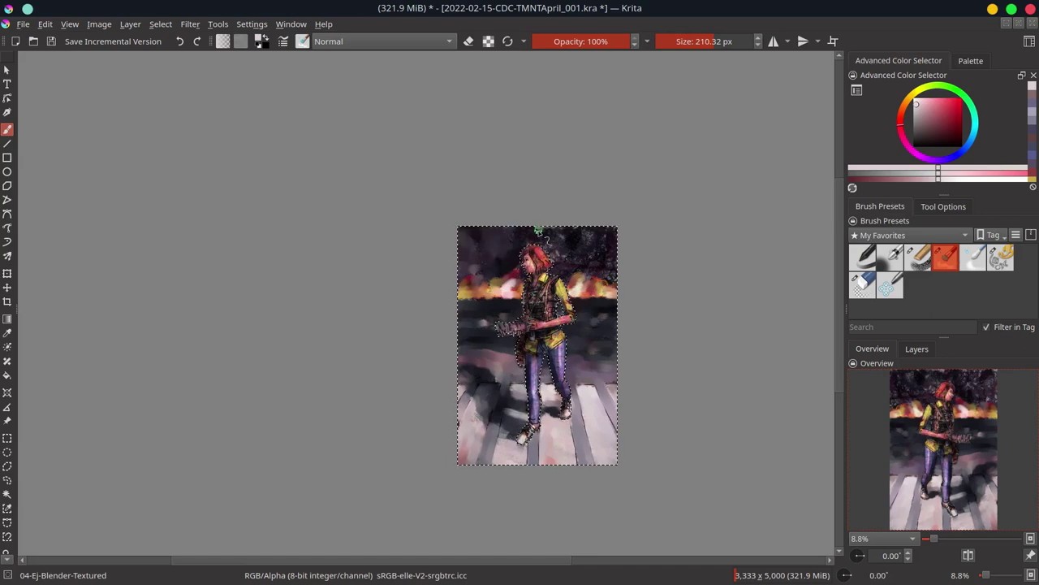
key(ctrl+s)
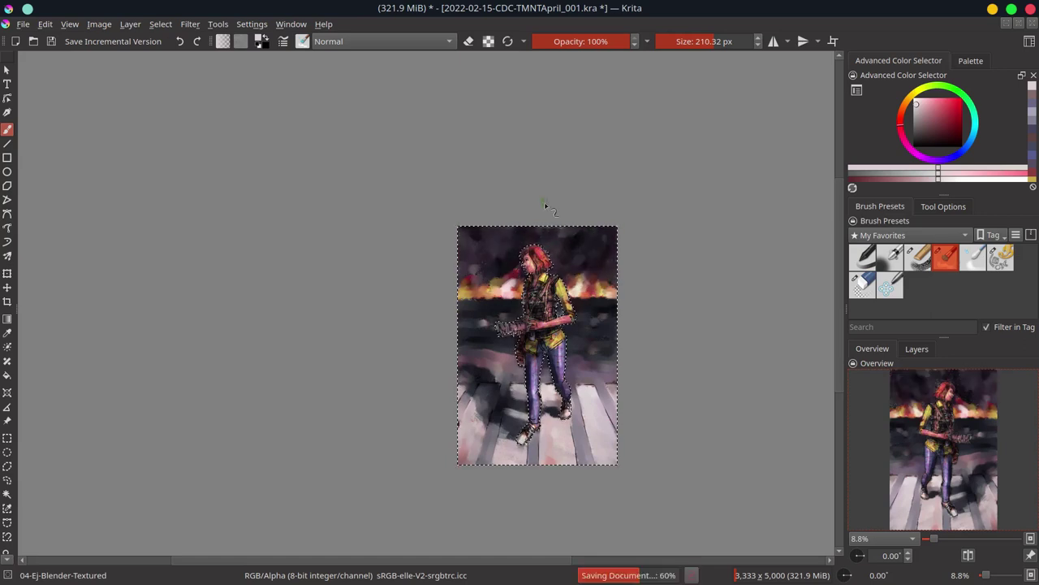
scroll(583, 394, up, 5)
scroll(583, 394, up, 1)
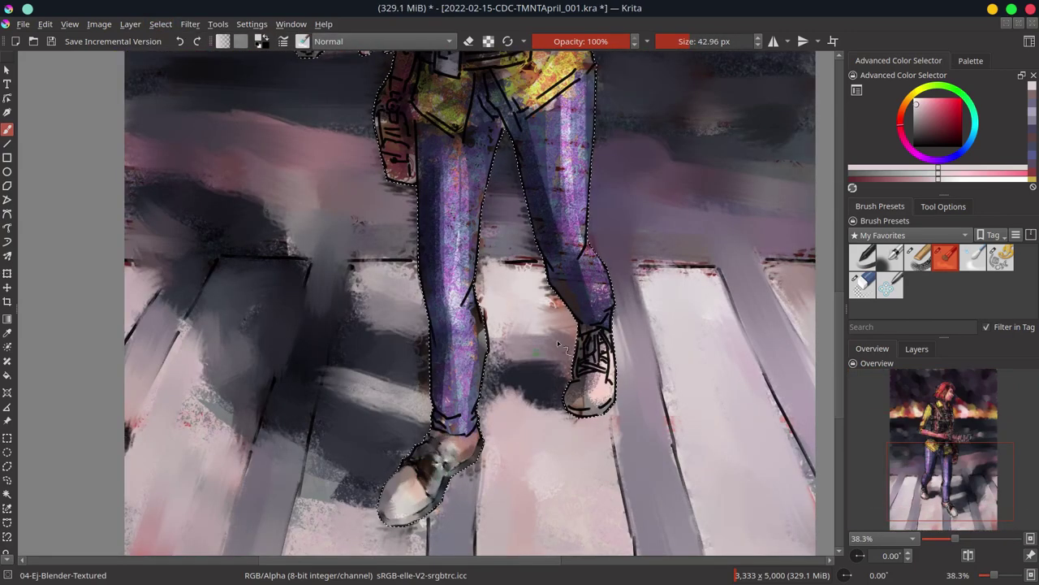
Step: Paint over the right shoe's laces and cover the leg outlines in purple
drag(590, 325, 619, 333)
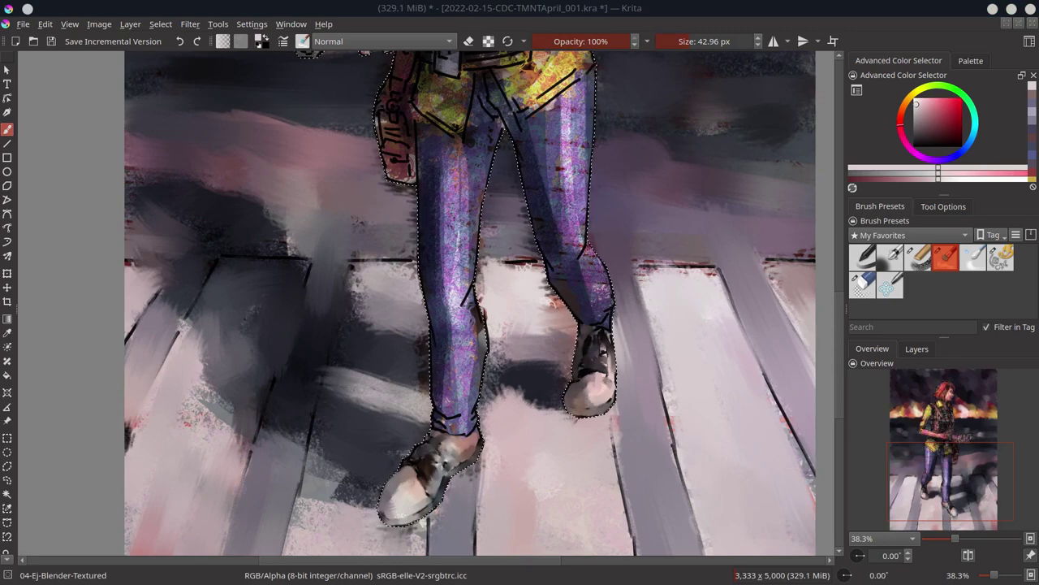
mouse_move(461, 142)
mouse_down()
mouse_move(467, 371)
mouse_move(455, 430)
mouse_up()
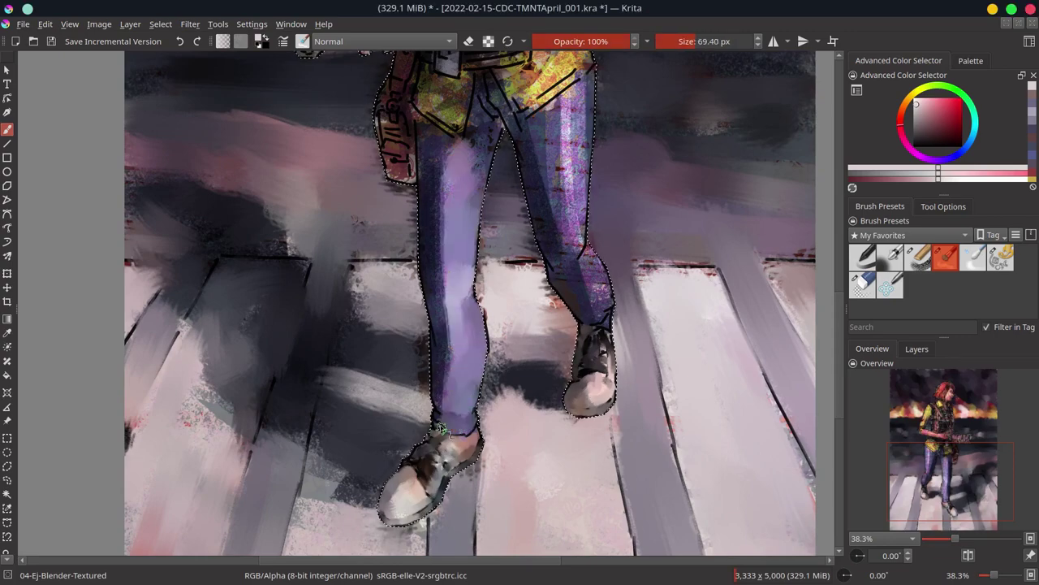
drag(424, 211, 434, 232)
drag(455, 122, 487, 244)
drag(503, 114, 563, 161)
scroll(563, 161, up, 2)
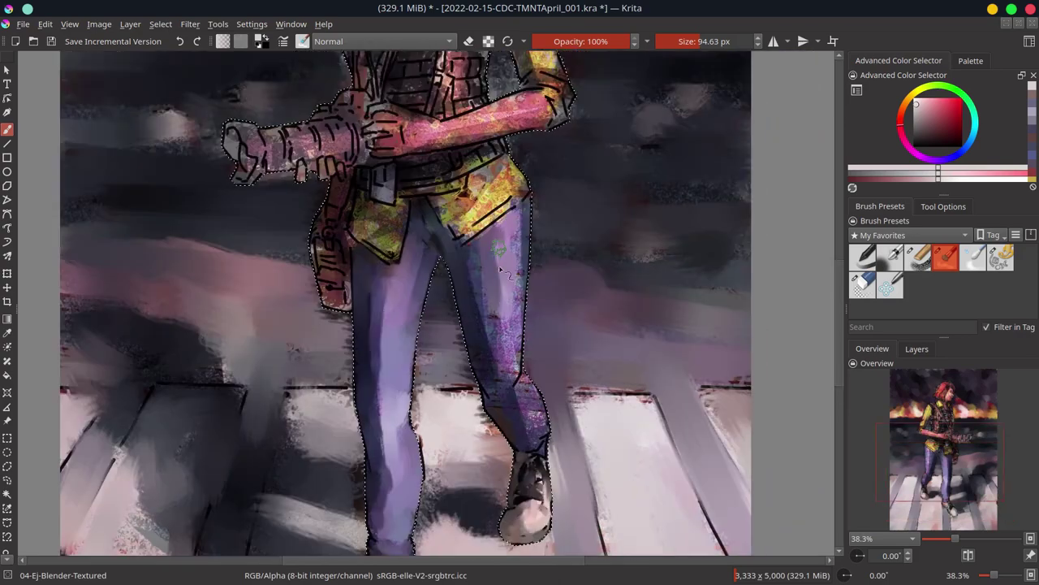
scroll(372, 372, up, 2)
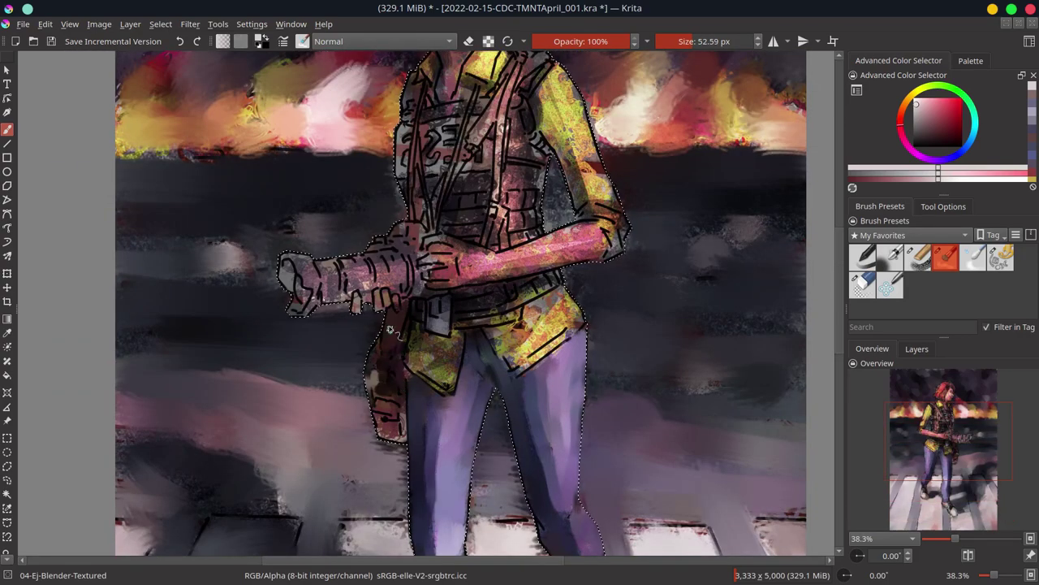
Step: Cover the bag in dark red and the belt in yellow-ochre, then save
drag(390, 328, 402, 406)
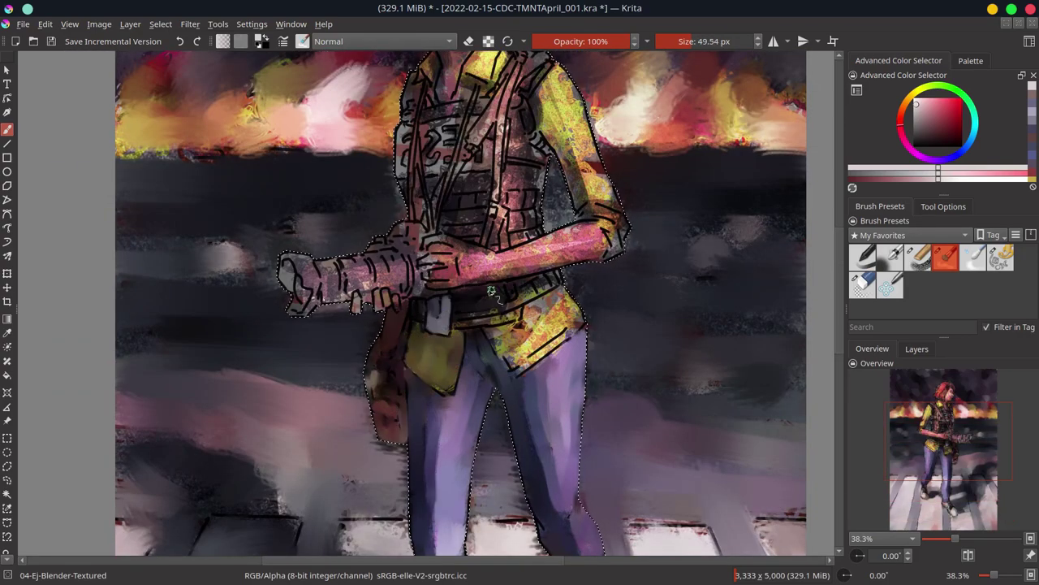
drag(491, 291, 519, 325)
mouse_move(495, 293)
mouse_down()
mouse_move(536, 321)
mouse_move(568, 305)
mouse_up()
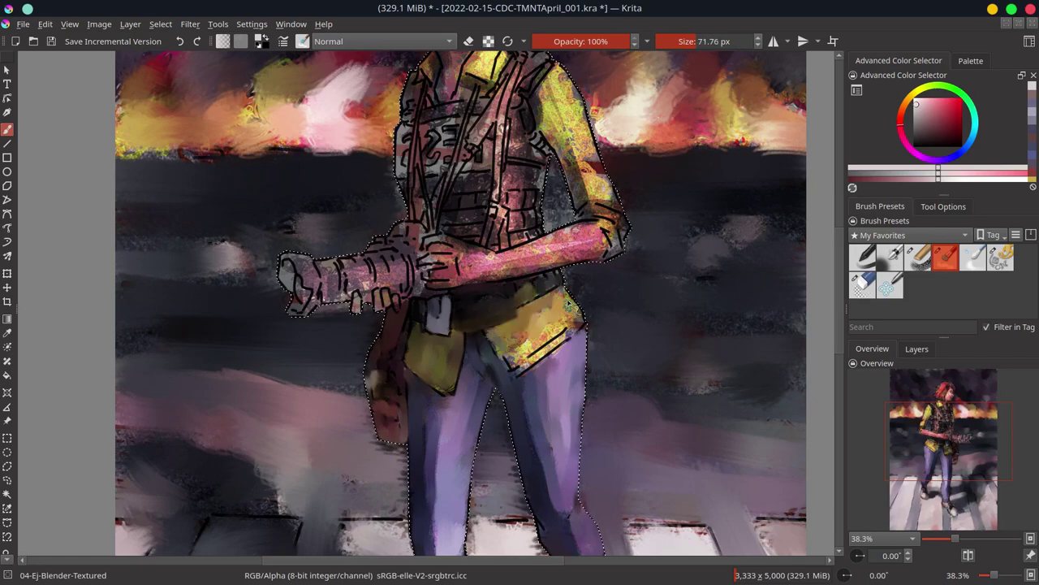
key(ctrl+s)
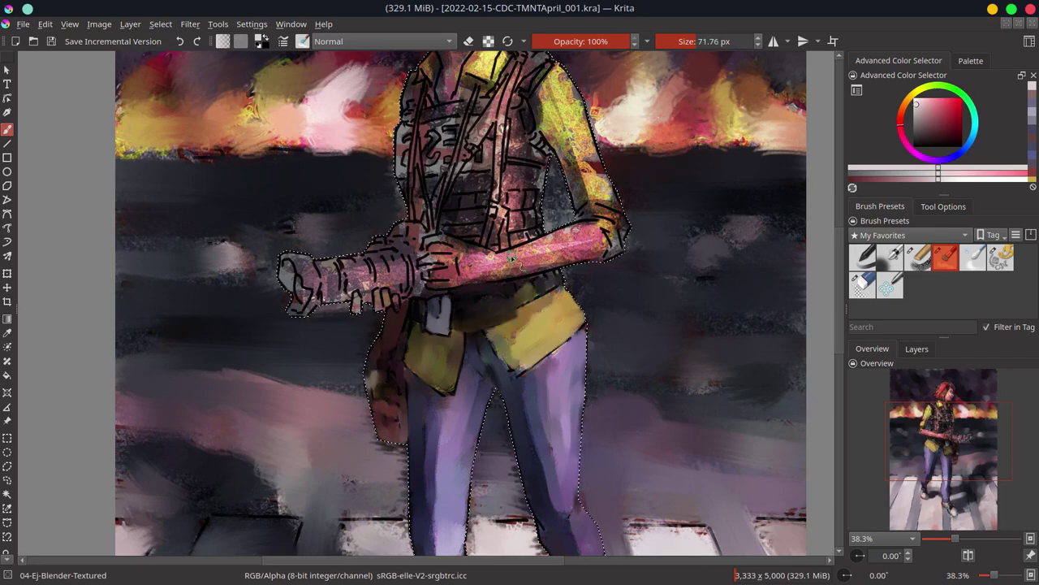
Step: With Normal blending, paint a dark purple-grey stroke along the arm and a pink forearm
ctrl+click(445, 294)
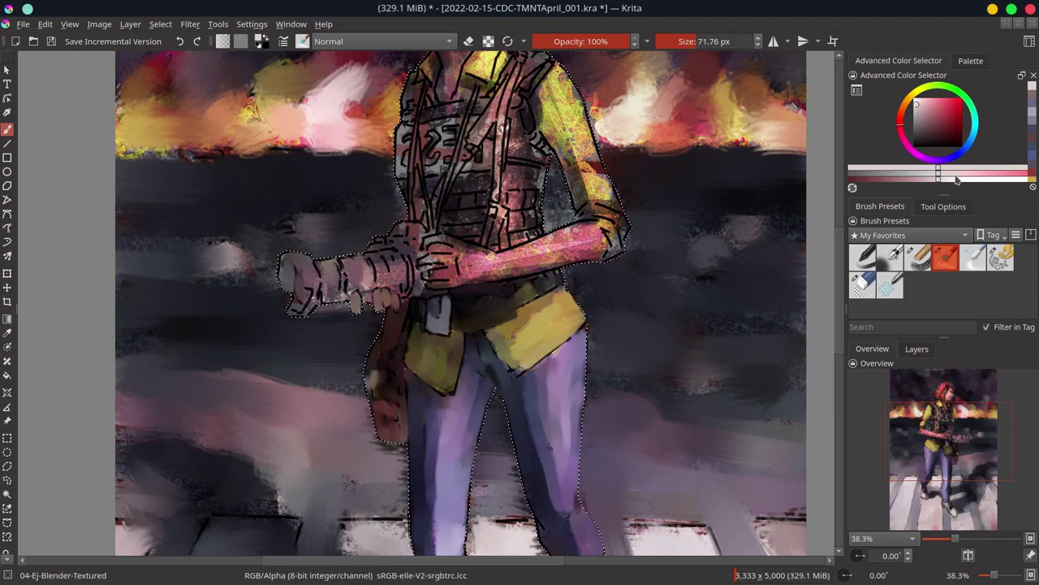
key(shift+alt+m)
click(381, 41)
click(341, 24)
mouse_move(288, 276)
mouse_down()
mouse_move(418, 289)
mouse_move(593, 239)
mouse_up()
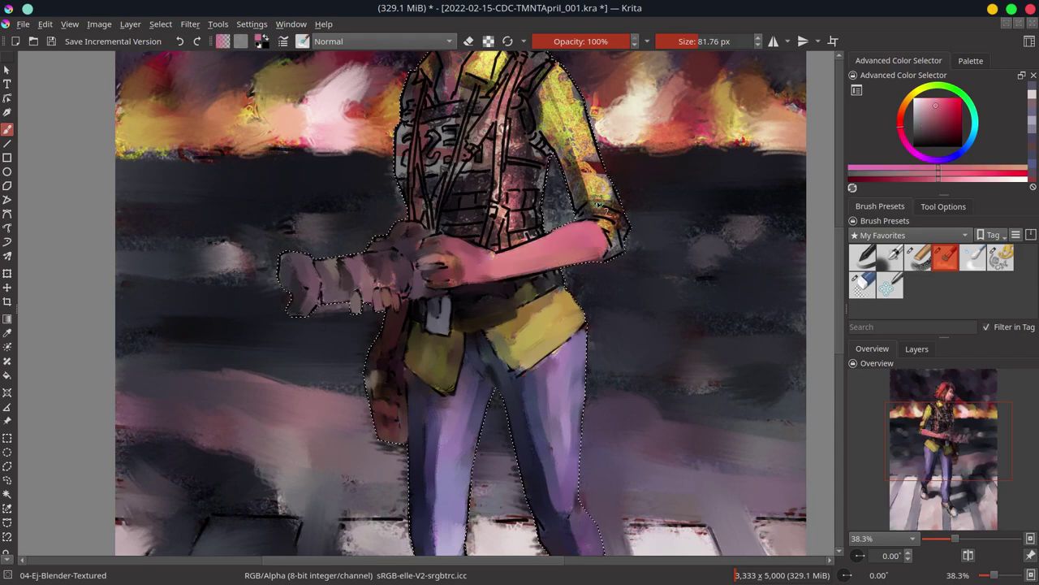
ctrl+click(592, 240)
drag(600, 166, 568, 284)
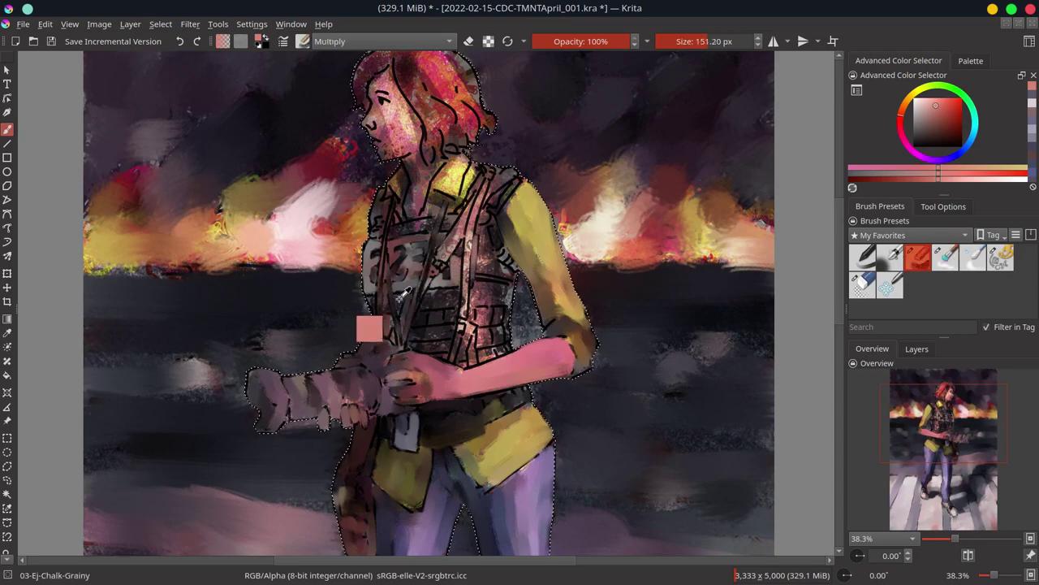
Step: Pick vest colours with the chalk brush in Color Dodge, save, and blend the hair over the eye
ctrl+click(396, 297)
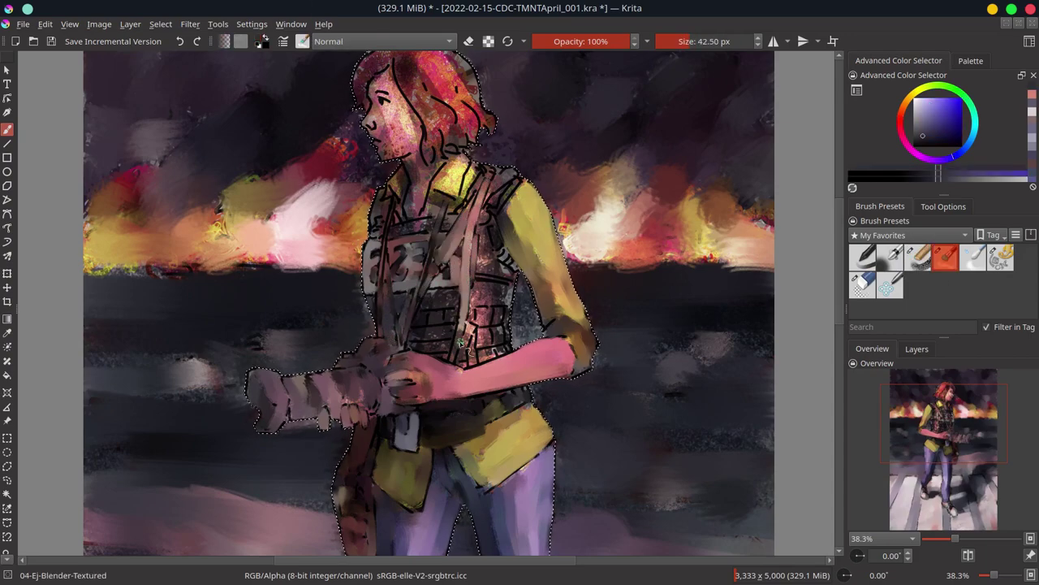
key(slash)
key(ctrl+s)
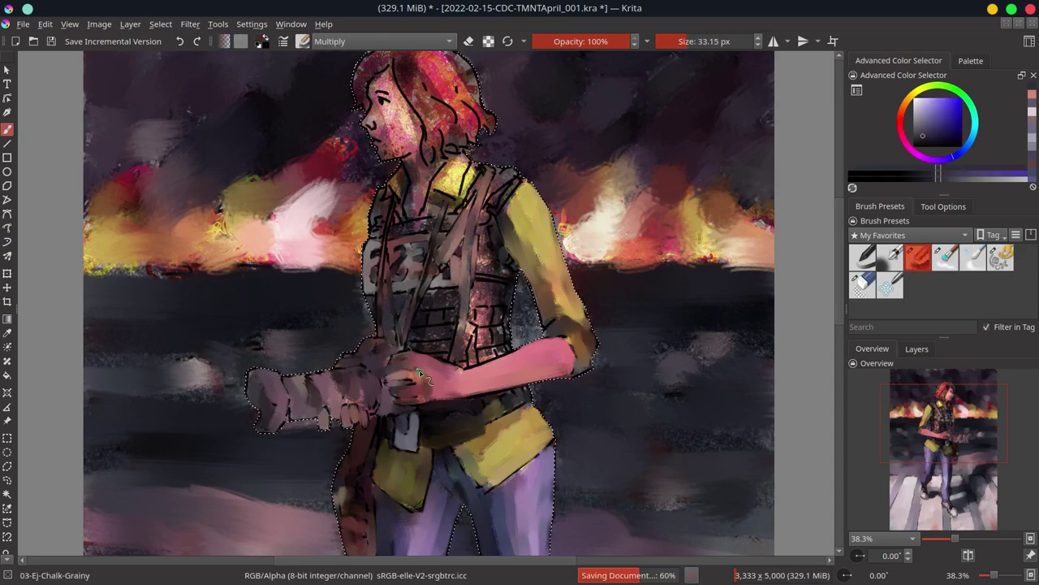
key(alt+shift+d)
ctrl+click(418, 373)
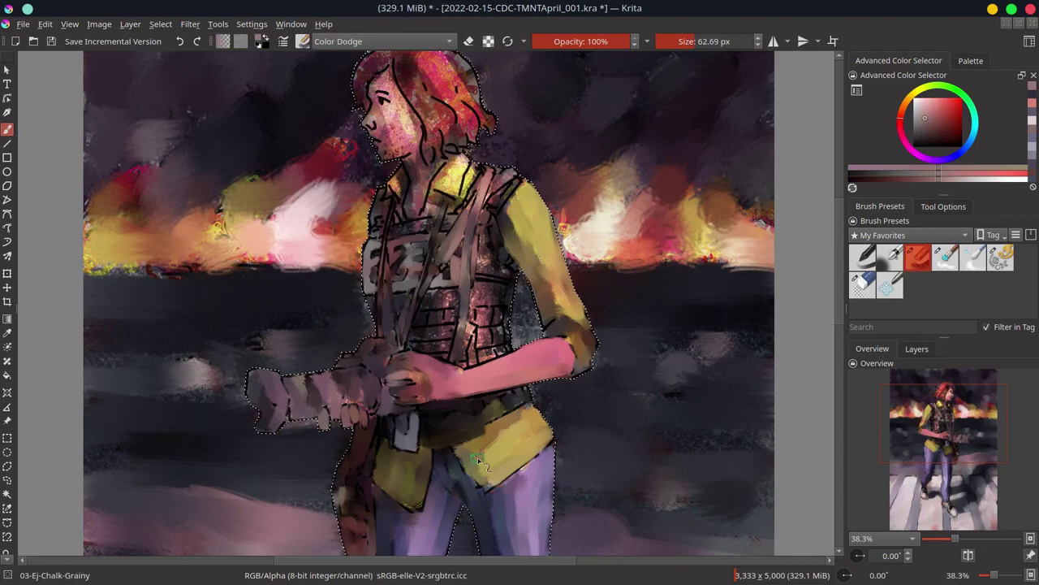
key(ctrl+s)
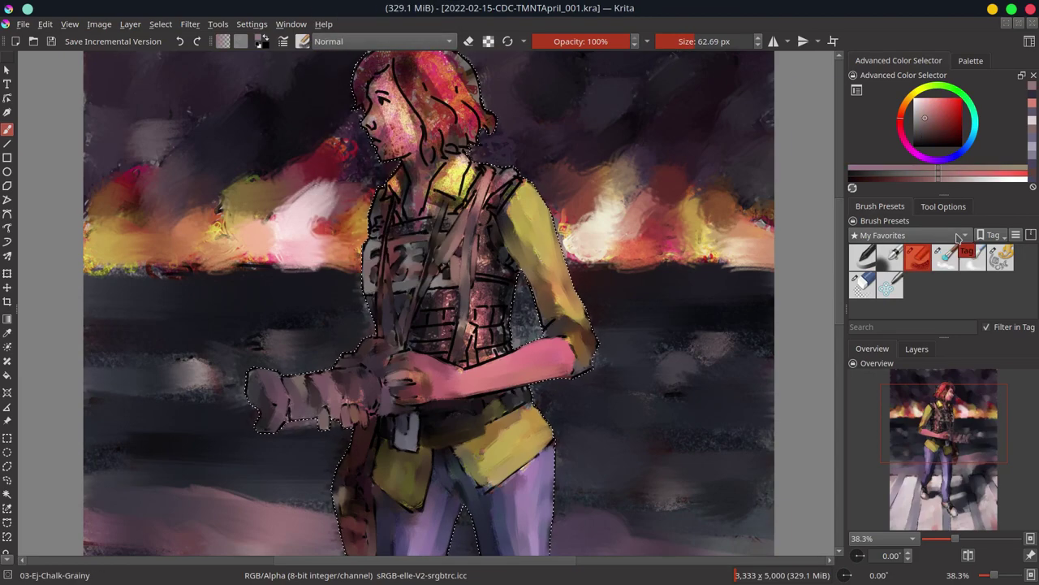
key(slash)
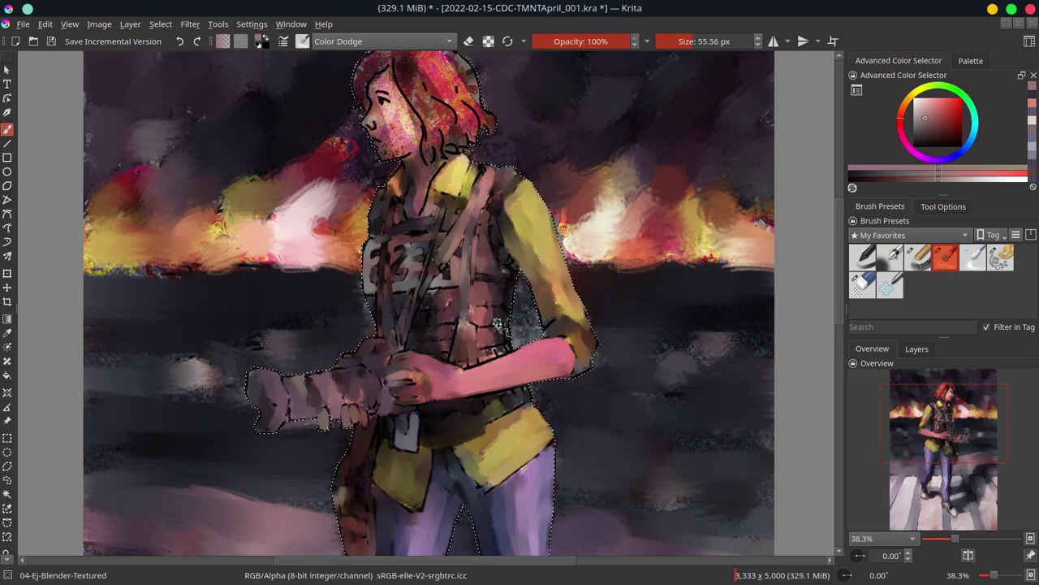
scroll(477, 343, up, 2)
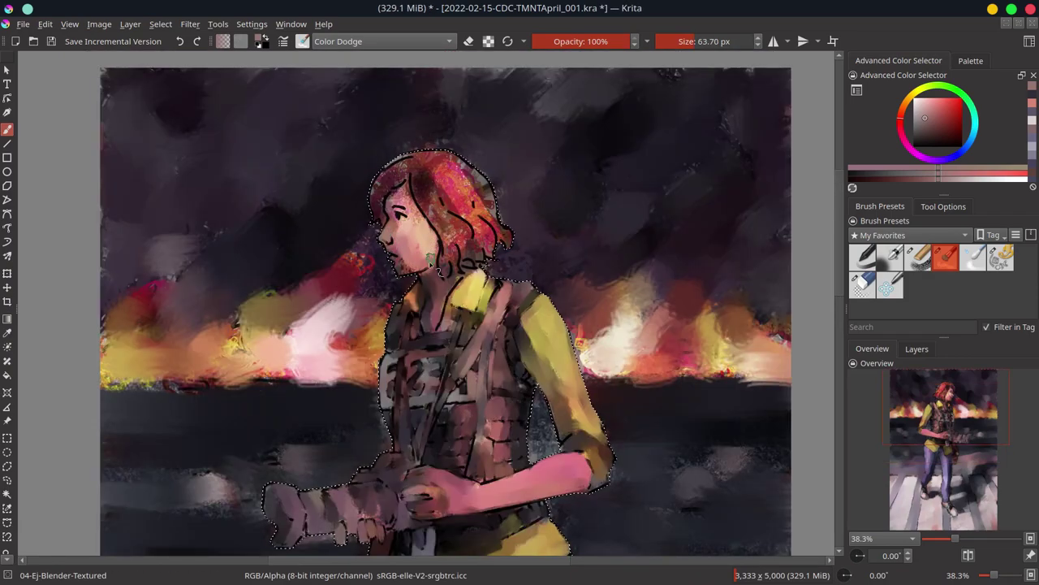
drag(402, 218, 459, 190)
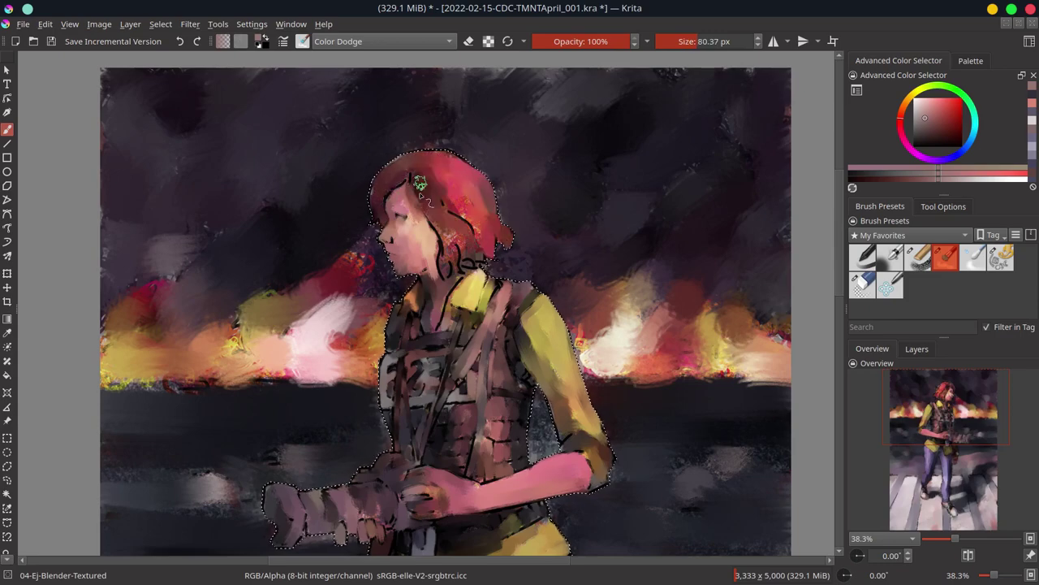
scroll(496, 314, down, 5)
Step: Set the grainy chalk brush's blending mode to Multiply
scroll(638, 378, down, 2)
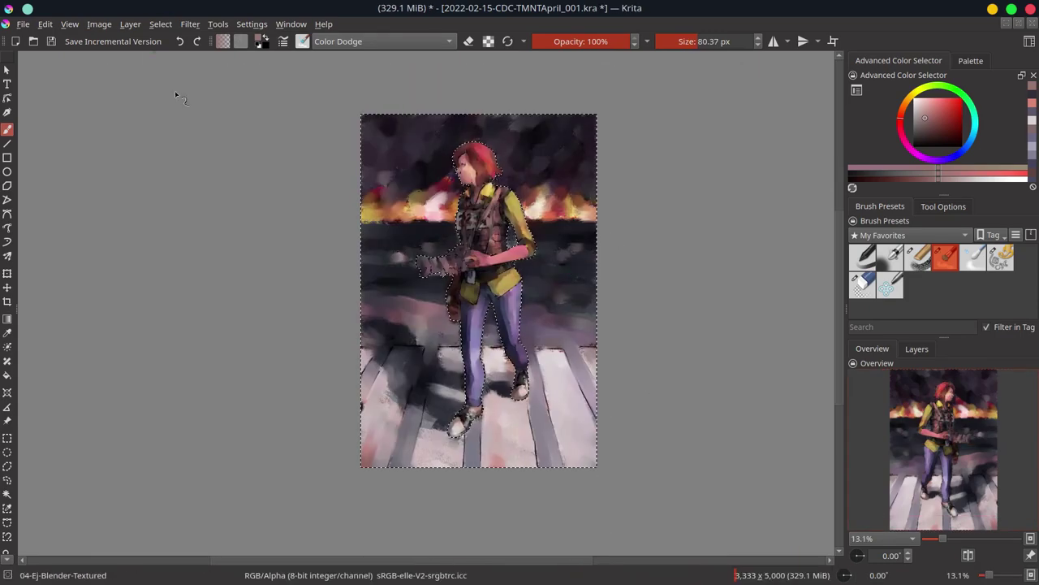
key(slash)
click(376, 40)
click(376, 66)
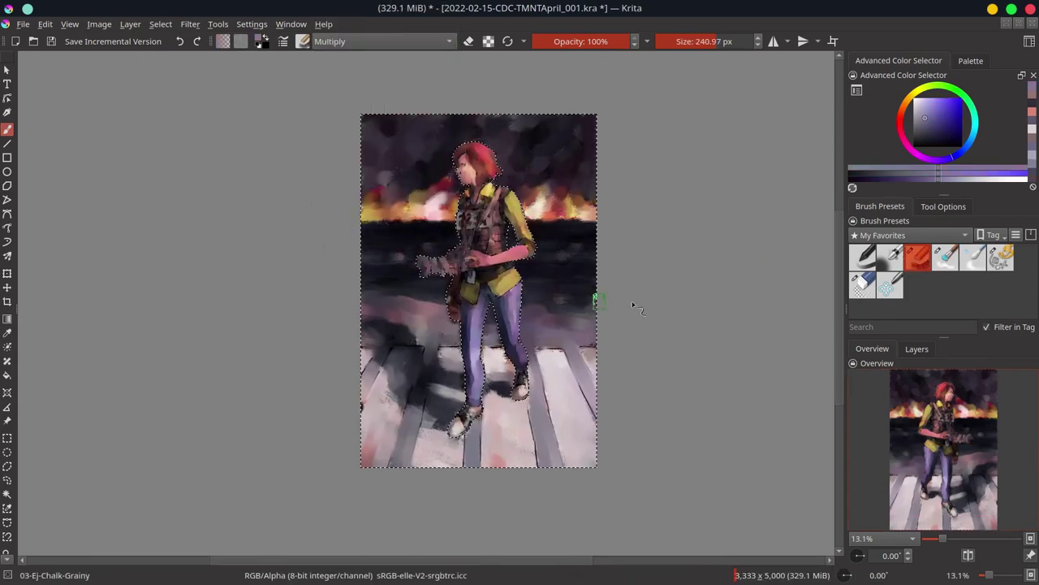
key(slash)
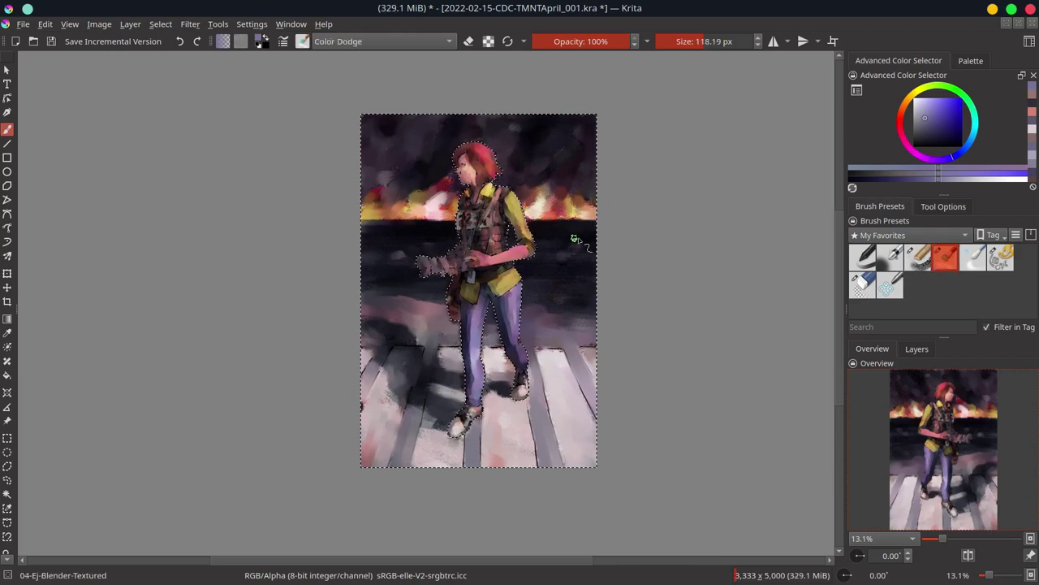
key(slash)
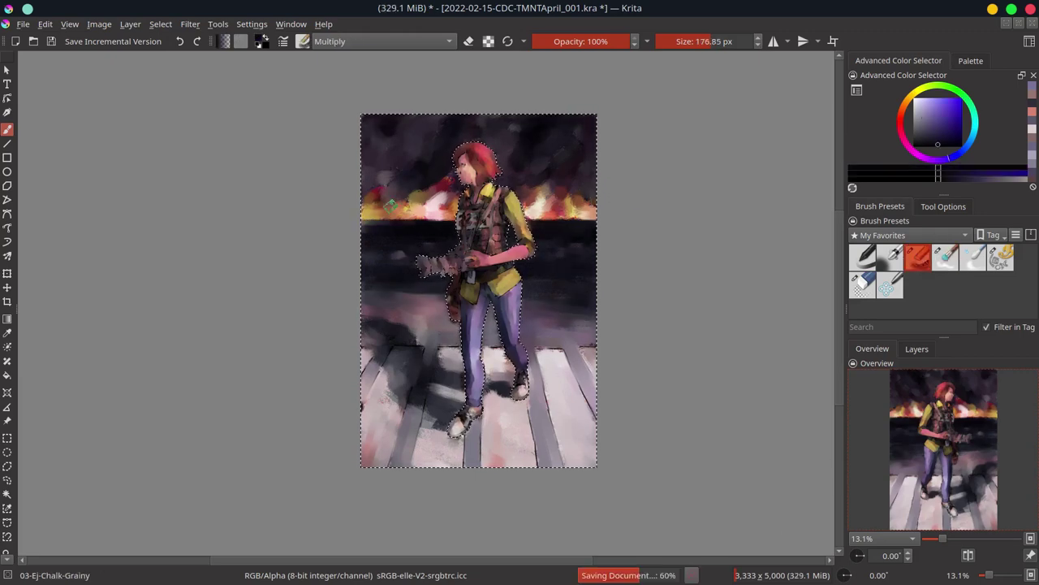
Step: Sample light pink, ochre and red, and paint light strokes into the fiery horizon
ctrl+click(430, 203)
drag(414, 221, 438, 220)
ctrl+click(414, 209)
ctrl+click(382, 196)
drag(365, 203, 430, 213)
ctrl+click(410, 219)
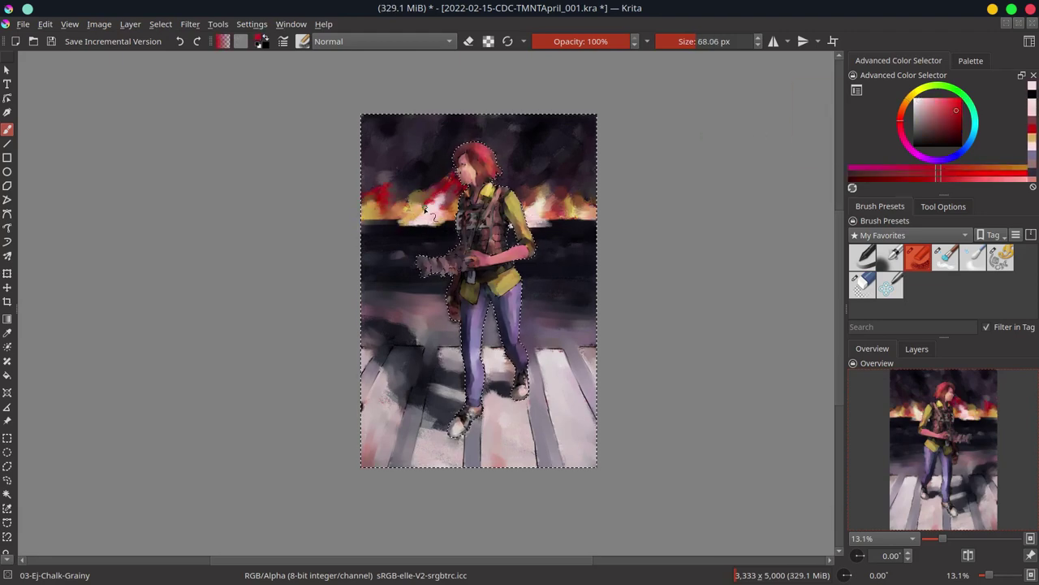
ctrl+click(420, 211)
ctrl+click(543, 200)
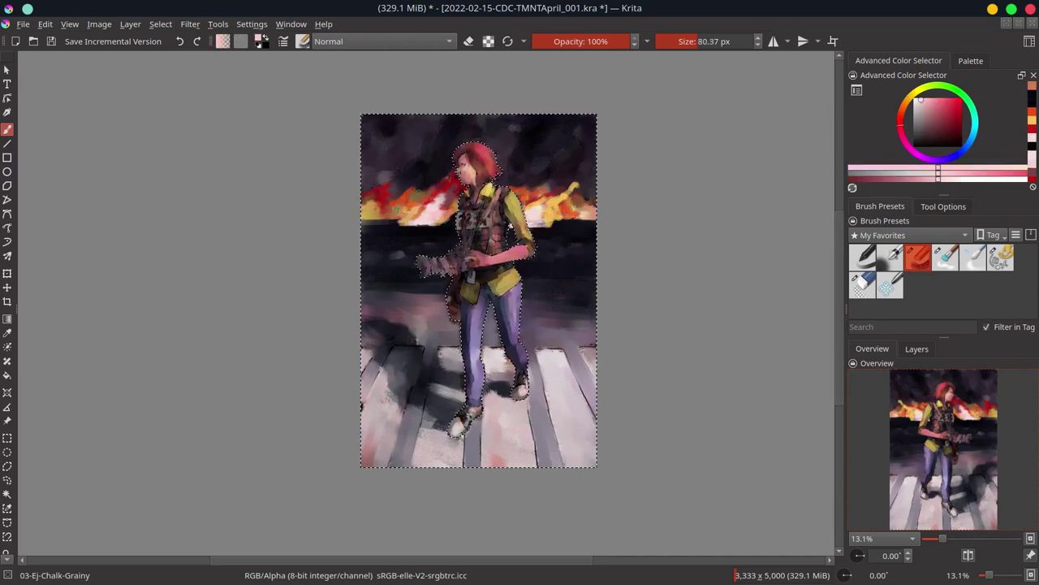
Step: Sample dark purples from the sky area and save the painting
ctrl+click(424, 164)
ctrl+click(389, 128)
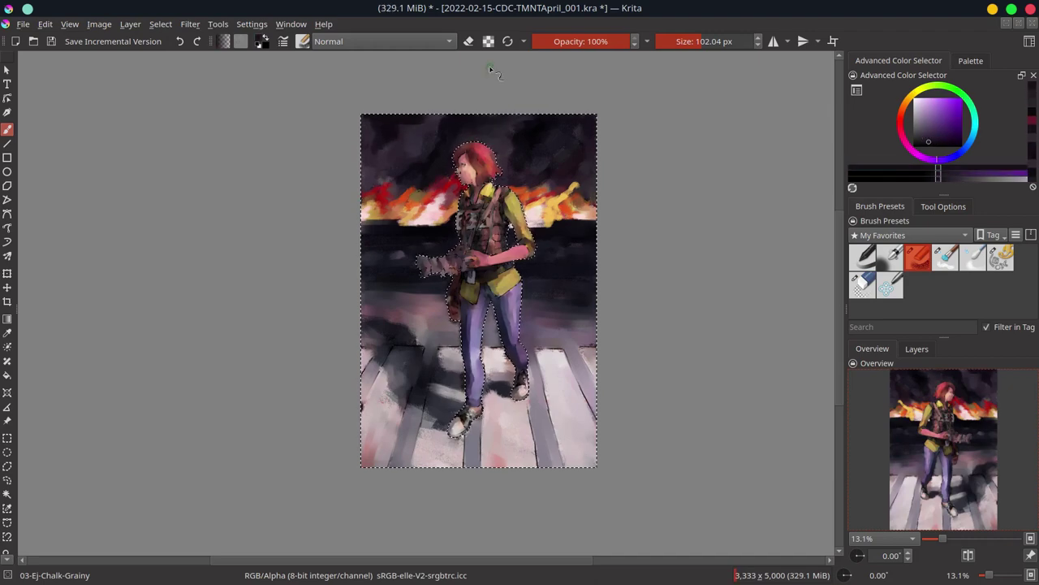
ctrl+click(549, 163)
ctrl+click(589, 159)
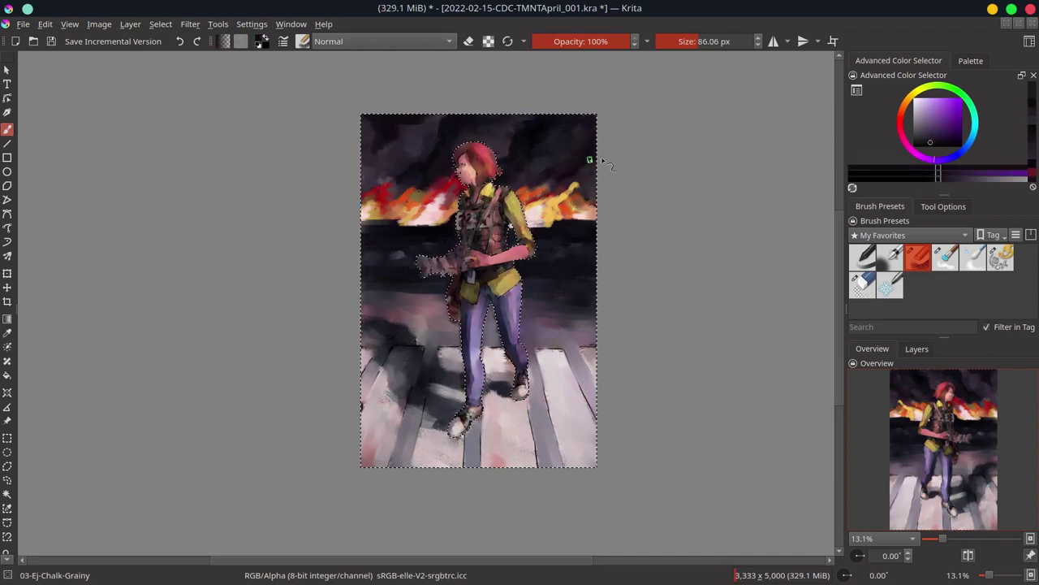
key(ctrl+s)
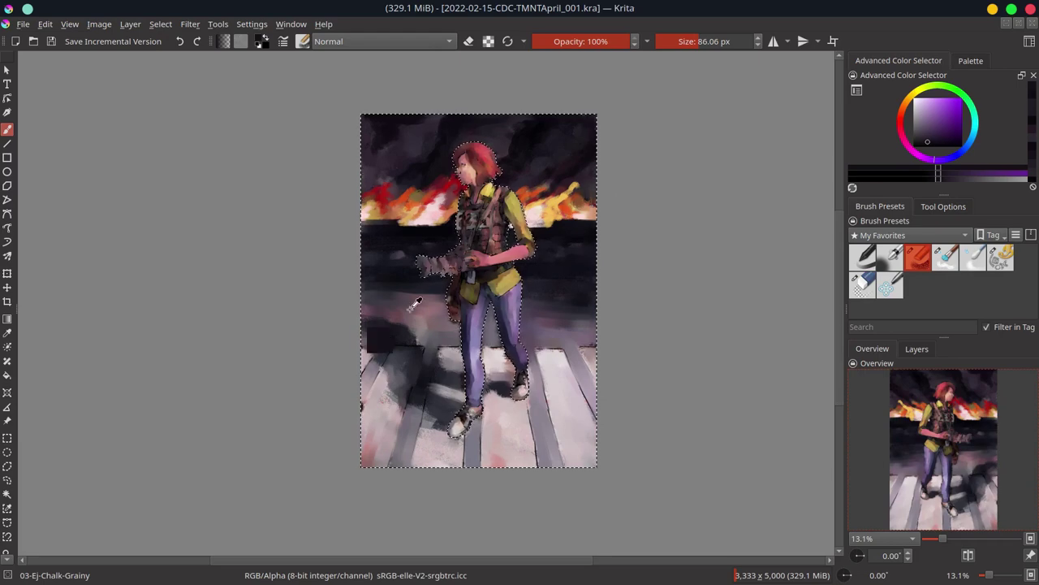
Step: Darken the lower-left floor shadow in dark blue and repaint the floor below in pink
drag(377, 341, 422, 297)
ctrl+click(472, 239)
ctrl+click(581, 256)
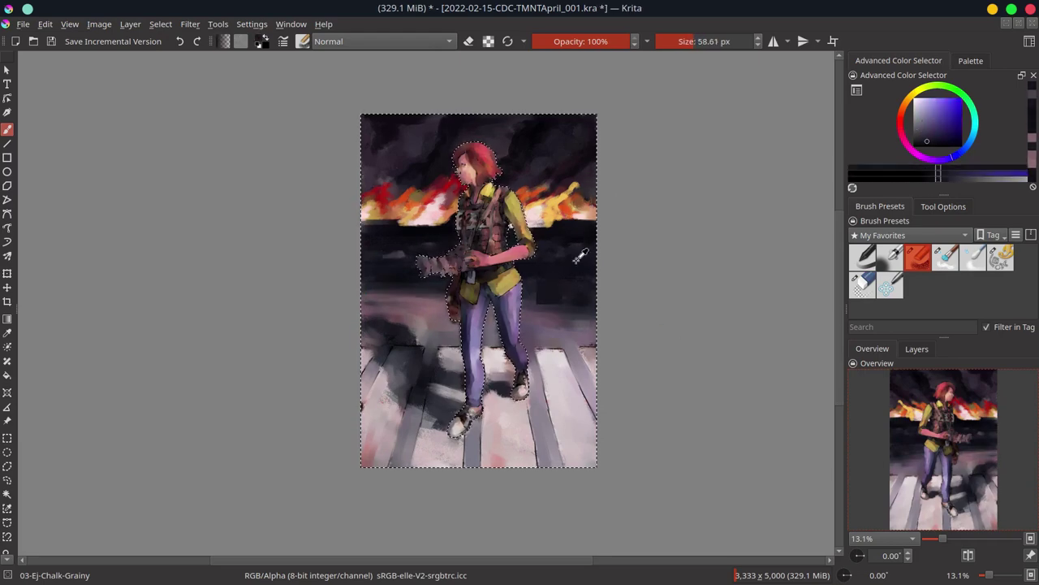
ctrl+click(472, 327)
ctrl+click(387, 317)
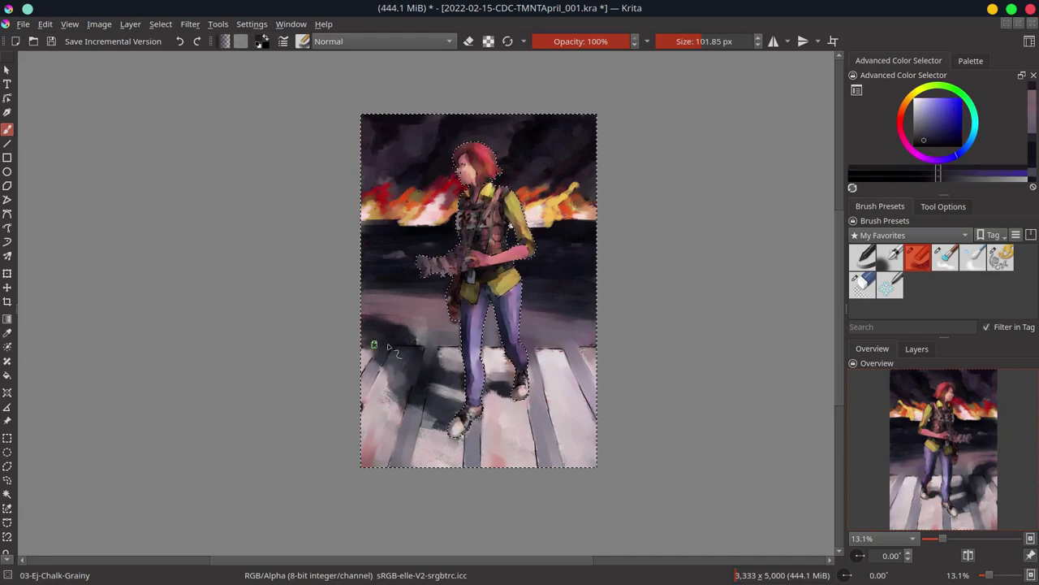
drag(381, 325, 406, 349)
ctrl+click(431, 359)
ctrl+click(406, 389)
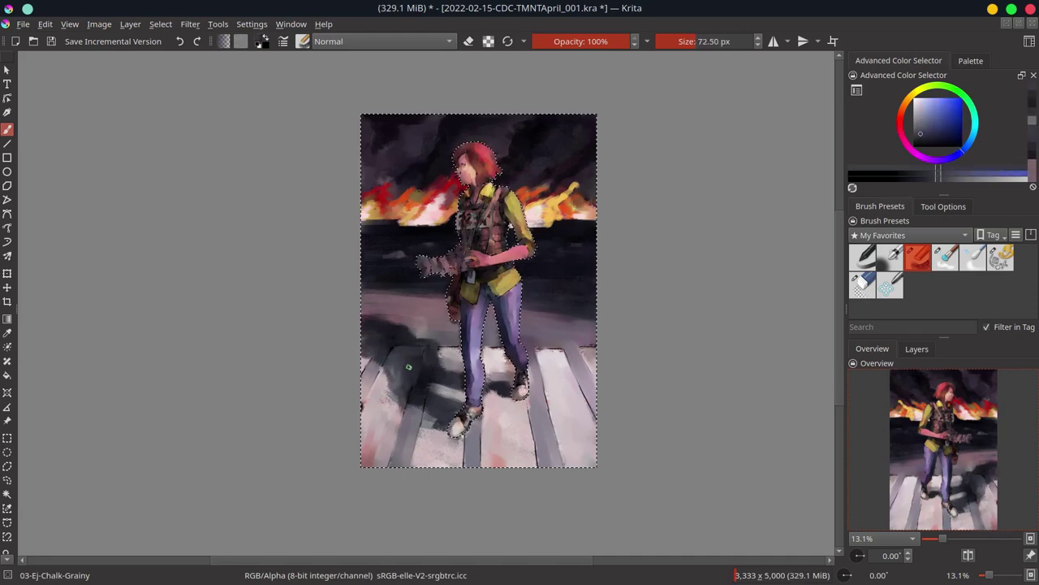
drag(382, 406, 427, 434)
Step: Repaint the lower-left floor with a sampled colour and pick up a pale mauve
ctrl+click(367, 409)
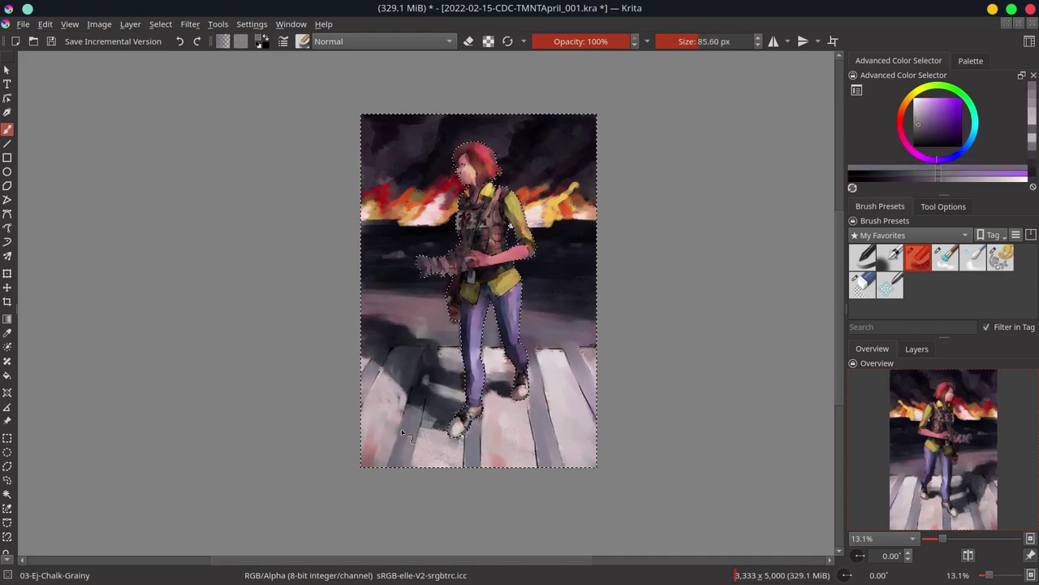
drag(367, 408, 405, 390)
ctrl+click(416, 372)
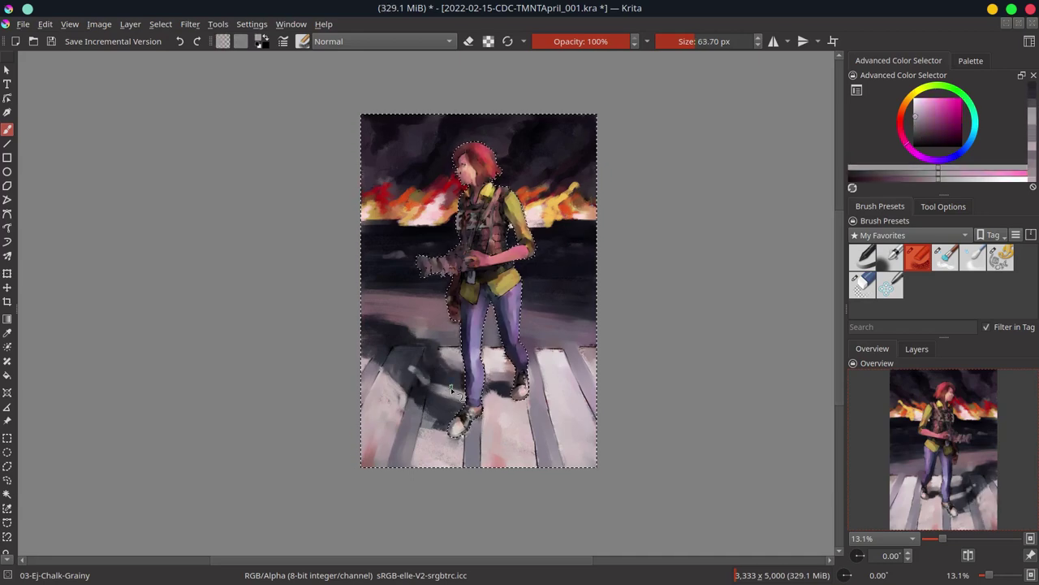
ctrl+click(440, 365)
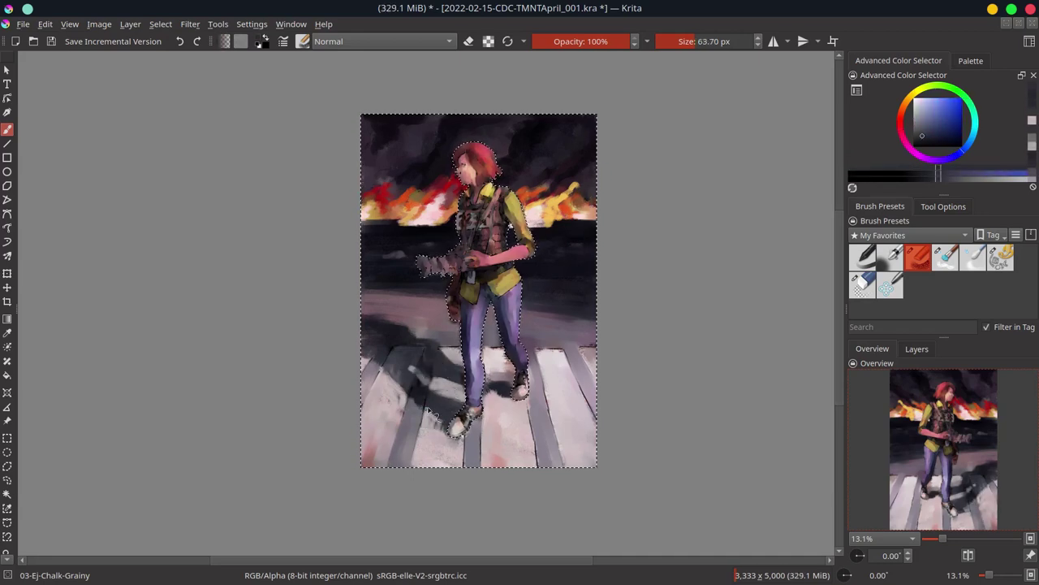
ctrl+click(432, 414)
ctrl+click(526, 423)
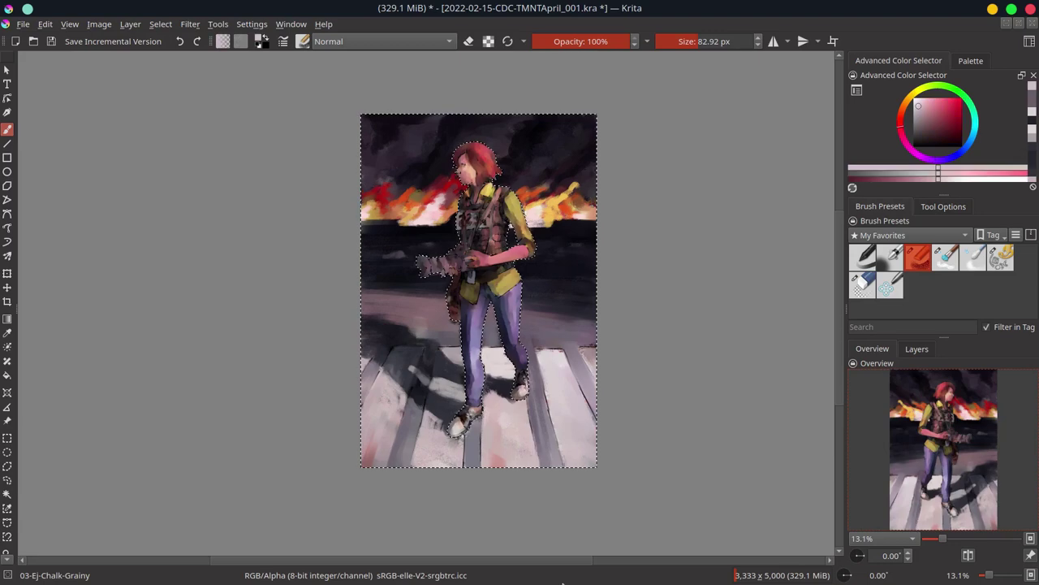
Step: Preview a Gaussian Blur on the image, cancel it, and save the painting
key(ctrl+alt+f)
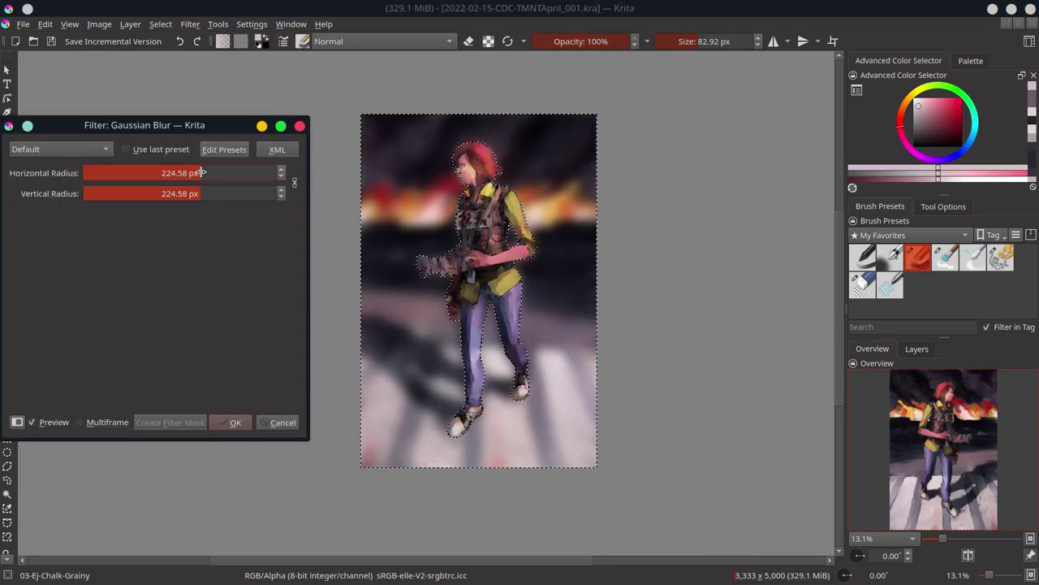
key(Escape)
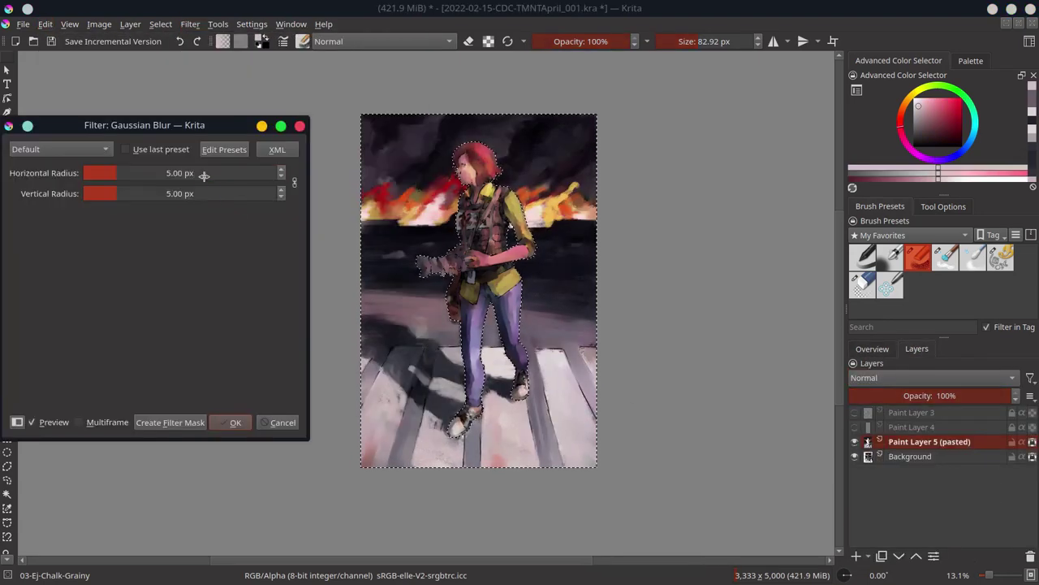
key(ctrl+alt+f)
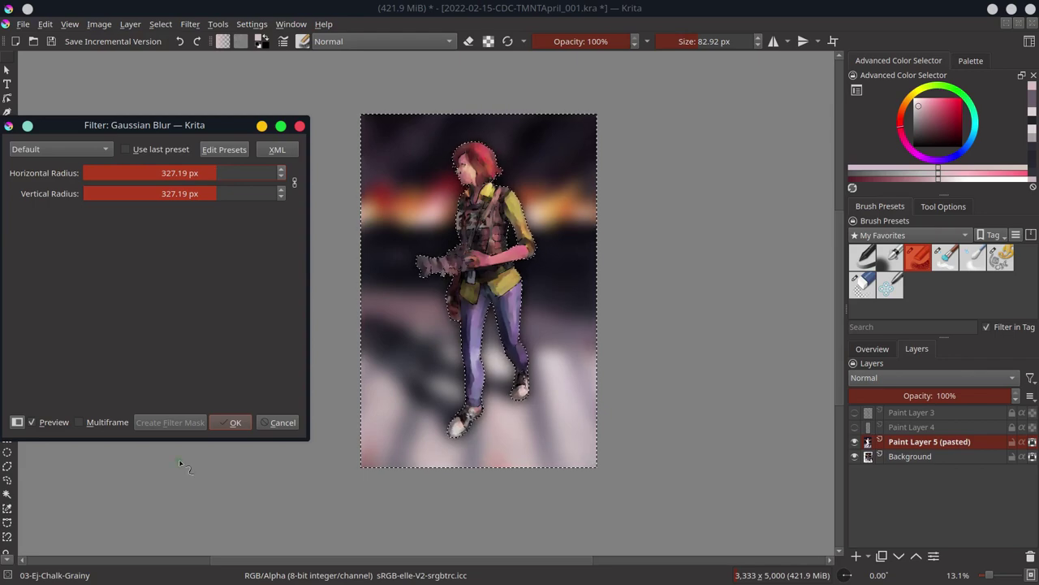
click(274, 422)
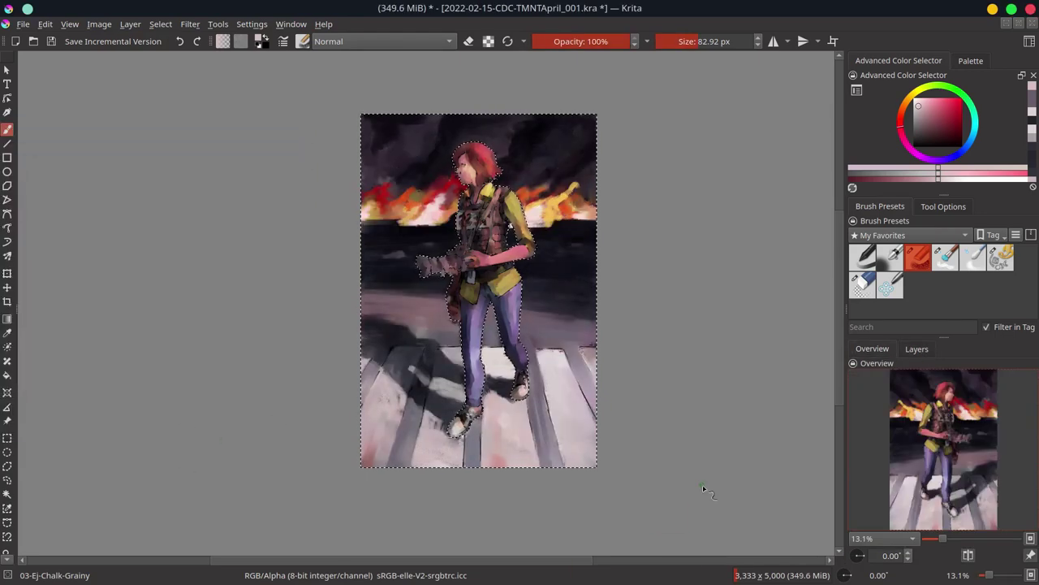
key(ctrl+s)
Step: Enlarge the brush to 100 px and paint a lighter stroke across the crosswalk with sampled colours
key(bracketright)
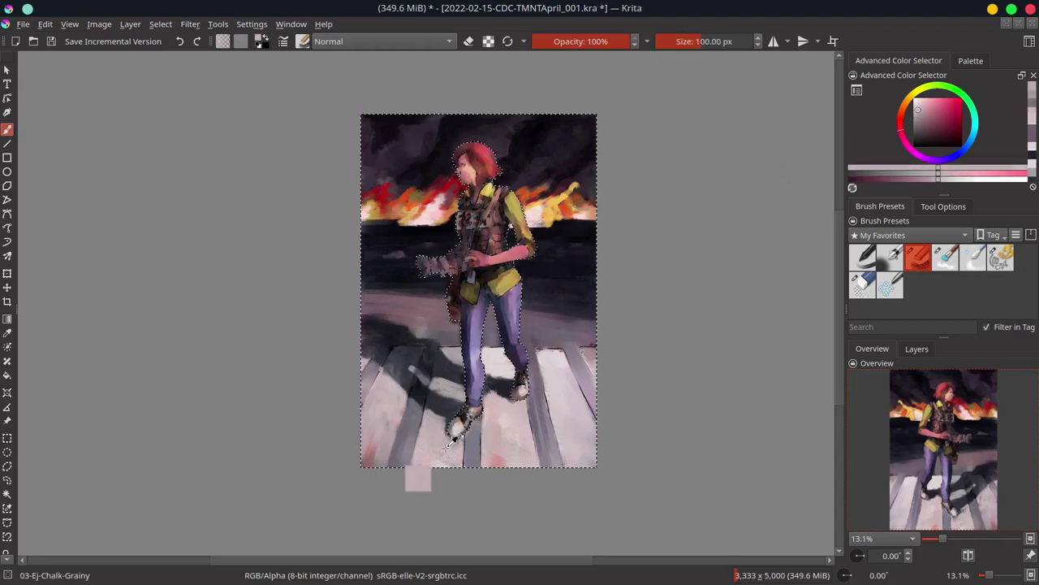
mouse_move(492, 403)
mouse_down()
mouse_move(501, 328)
mouse_move(539, 364)
mouse_move(564, 363)
mouse_move(533, 411)
mouse_move(594, 459)
mouse_move(693, 324)
mouse_move(619, 353)
mouse_move(367, 363)
mouse_move(422, 382)
mouse_up()
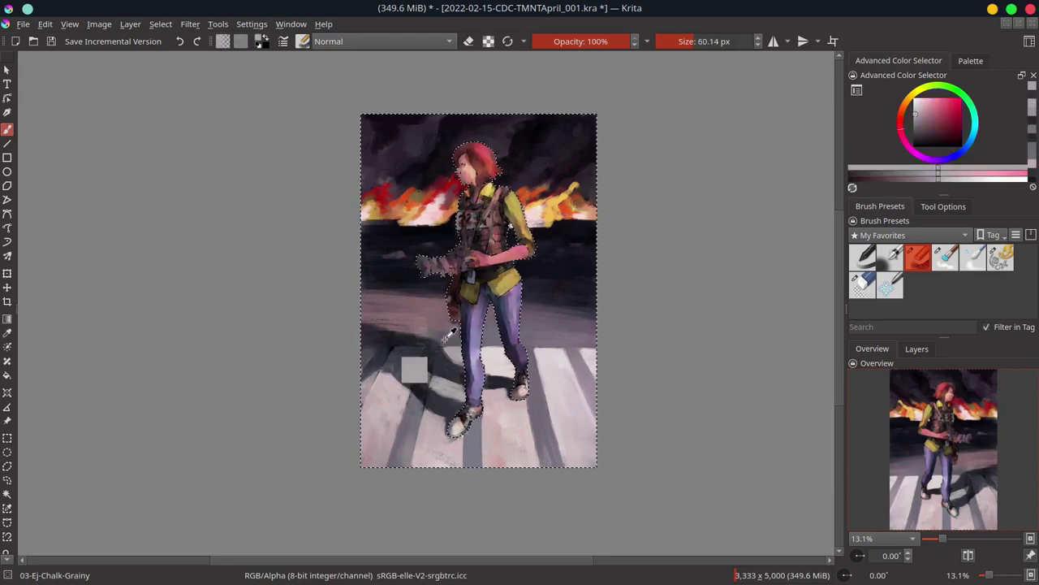
drag(422, 382, 490, 371)
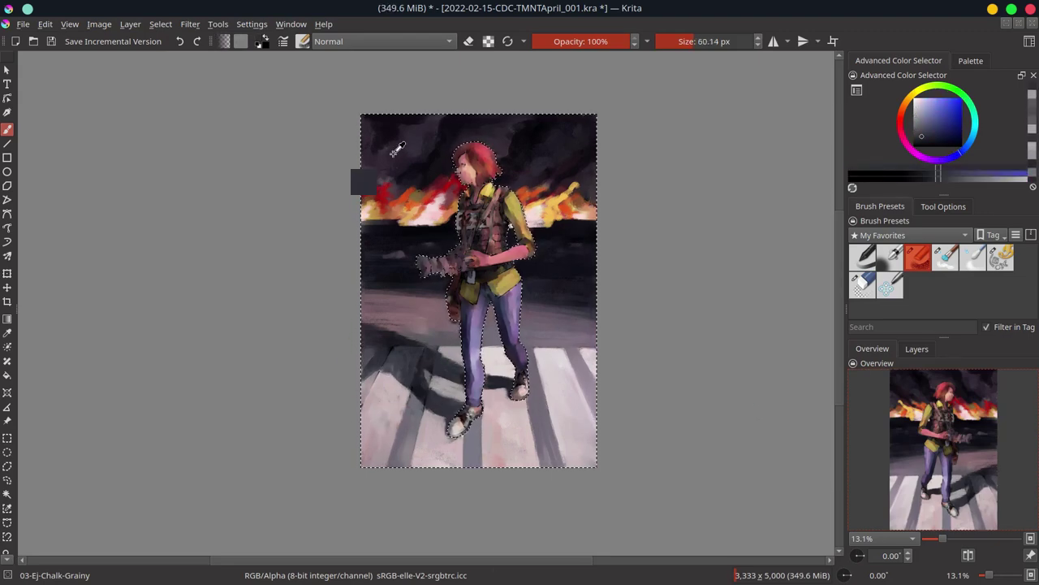
ctrl+click(414, 231)
Step: Deselect, copy the visible image merged, and paste it as a new layer
key(ctrl+shift+i)
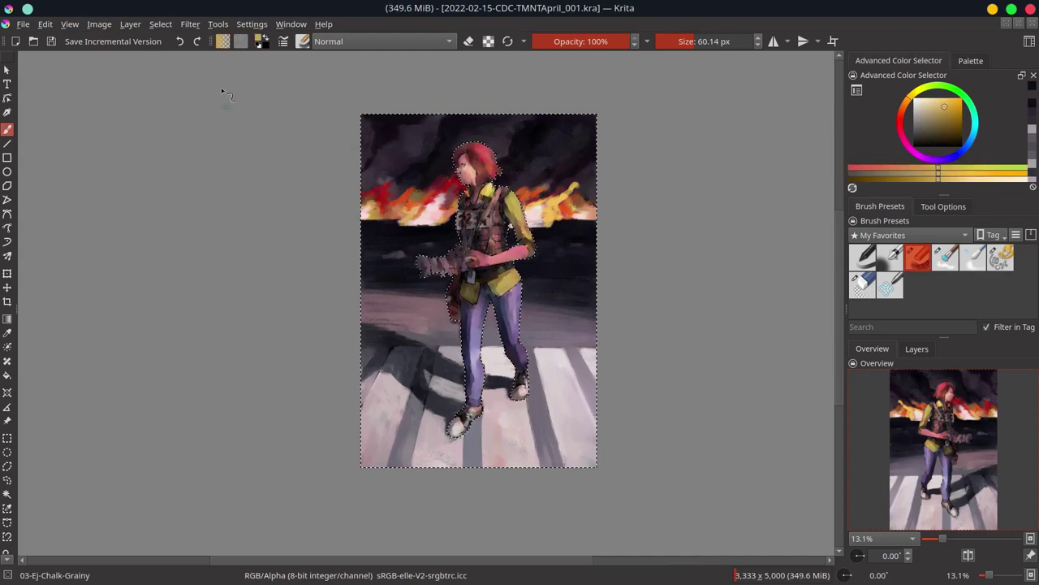
click(45, 23)
click(64, 138)
key(ctrl+v)
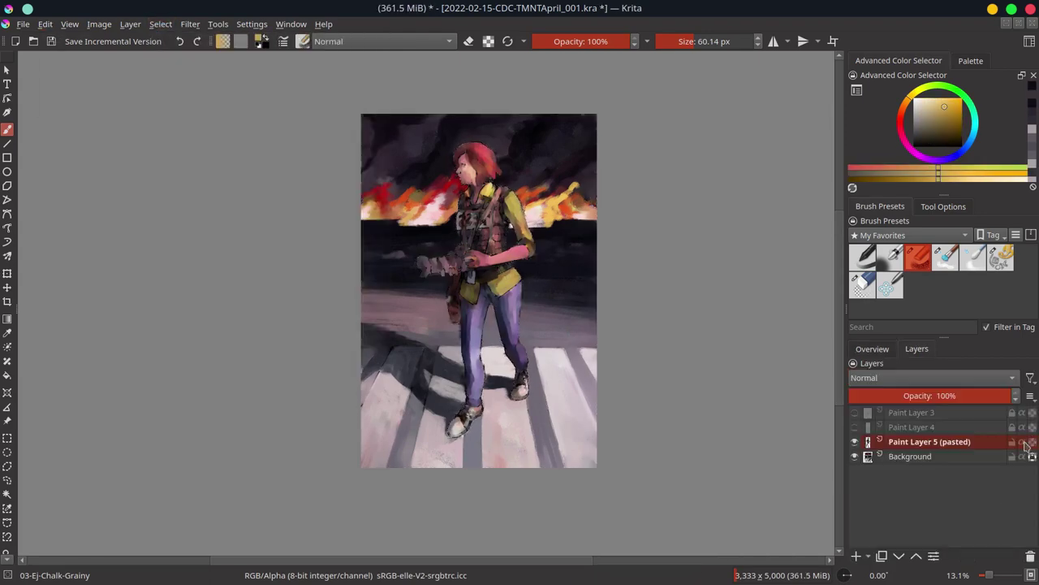
Step: Gaussian-blur the pasted layer, hide it, and delete it
click(190, 24)
click(357, 126)
click(236, 422)
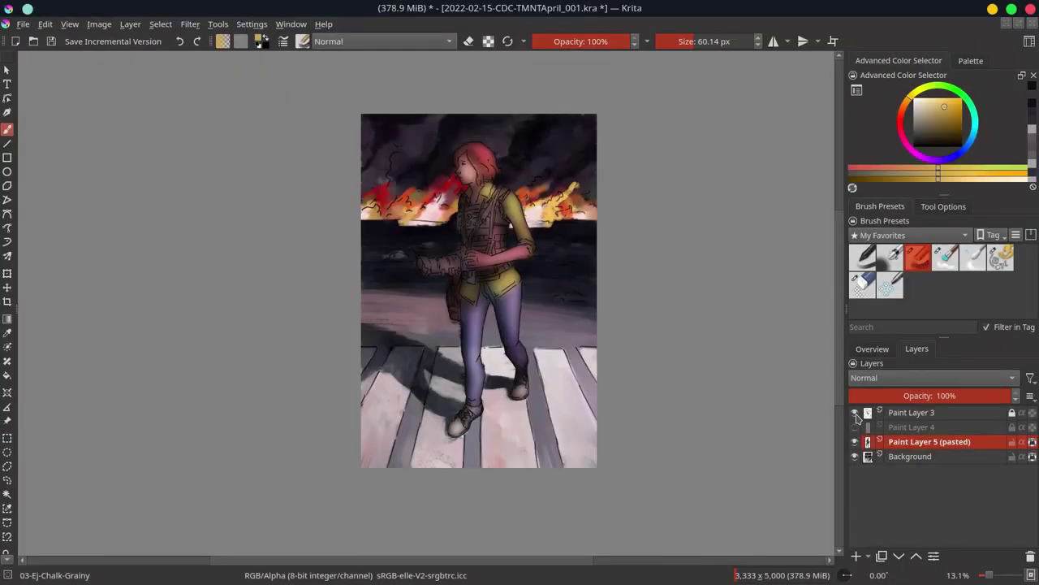
click(854, 441)
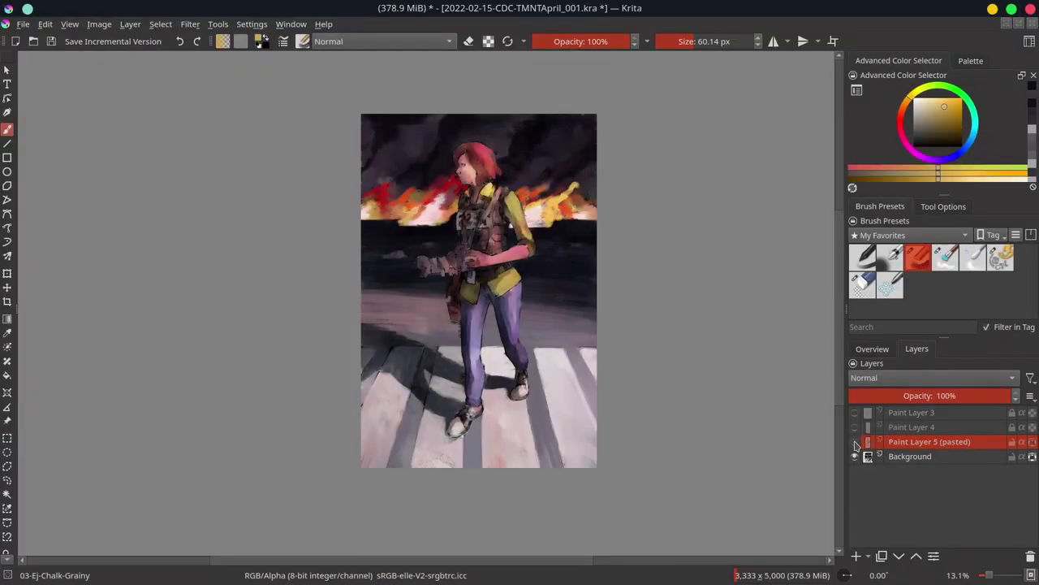
key(shift+Delete)
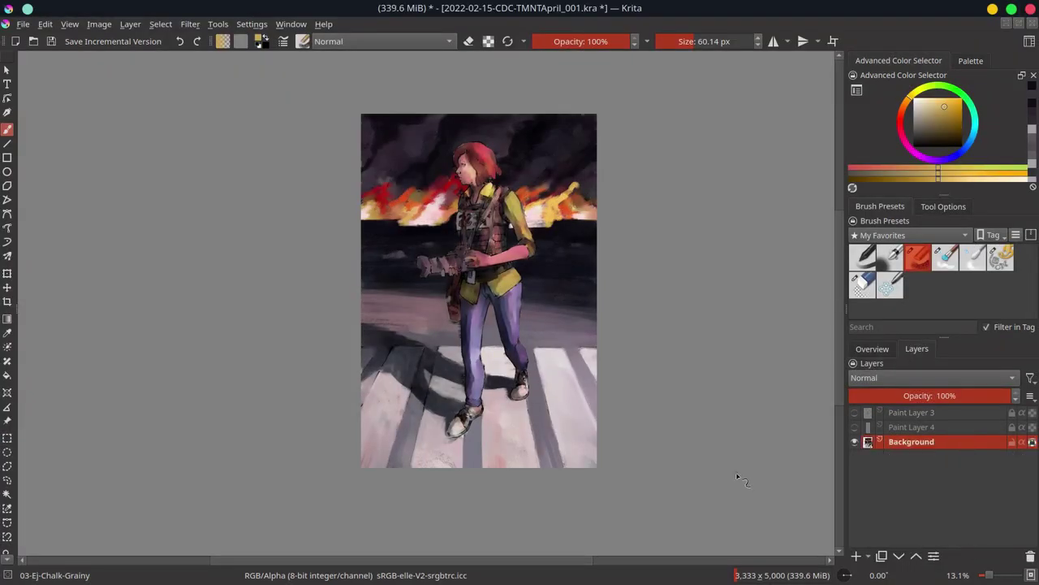
click(159, 24)
Step: Reselect the selection around the figure and zoom in to inspect the details
click(195, 90)
scroll(402, 237, up, 2)
scroll(402, 237, up, 2)
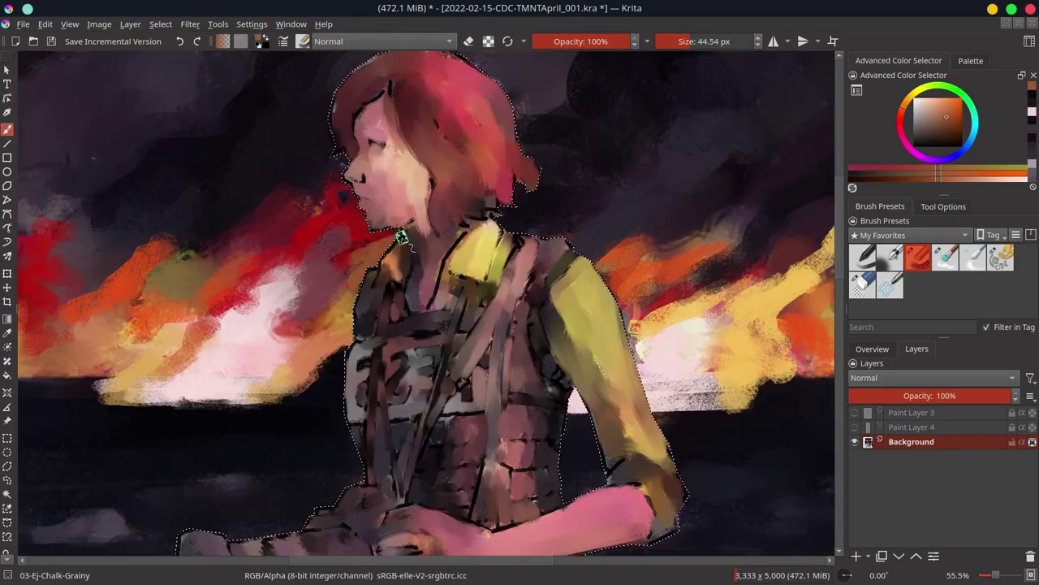
scroll(402, 237, down, 3)
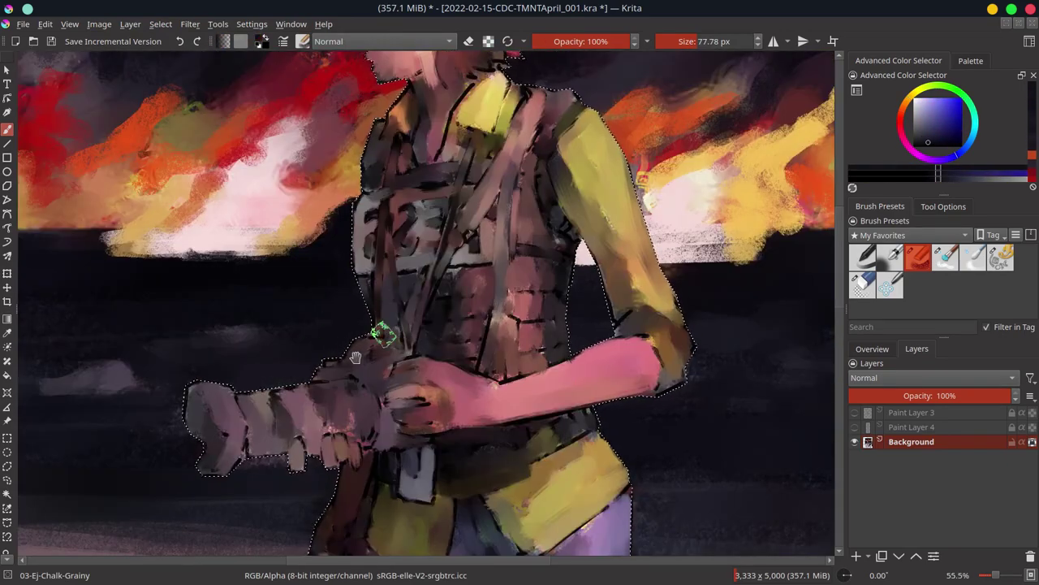
Step: Zoom back out to the full illustration and save the painting with Ctrl+S
scroll(355, 358, down, 2)
scroll(631, 325, down, 3)
scroll(569, 337, down, 2)
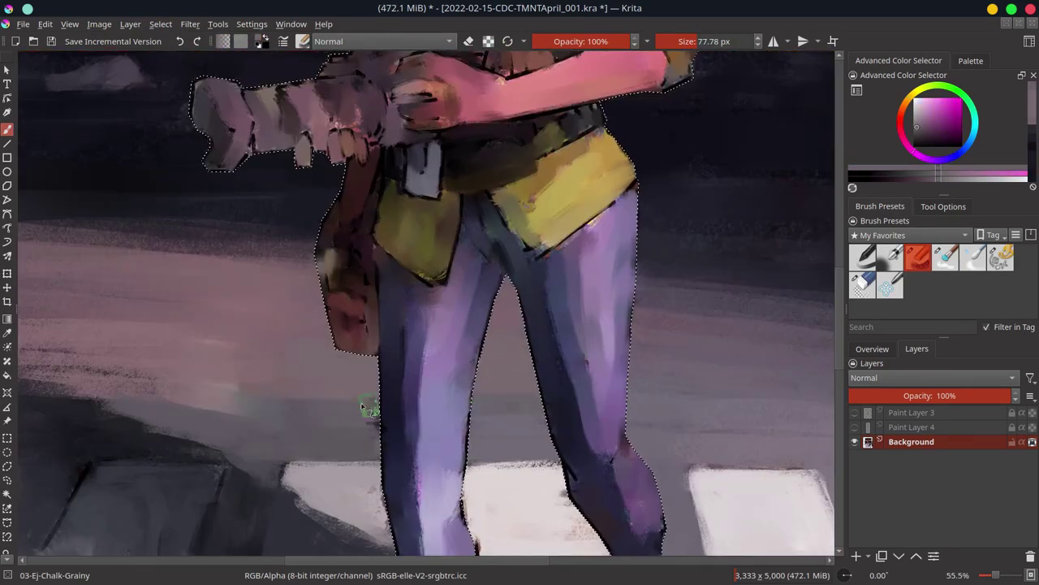
scroll(582, 420, down, 4)
scroll(456, 382, down, 2)
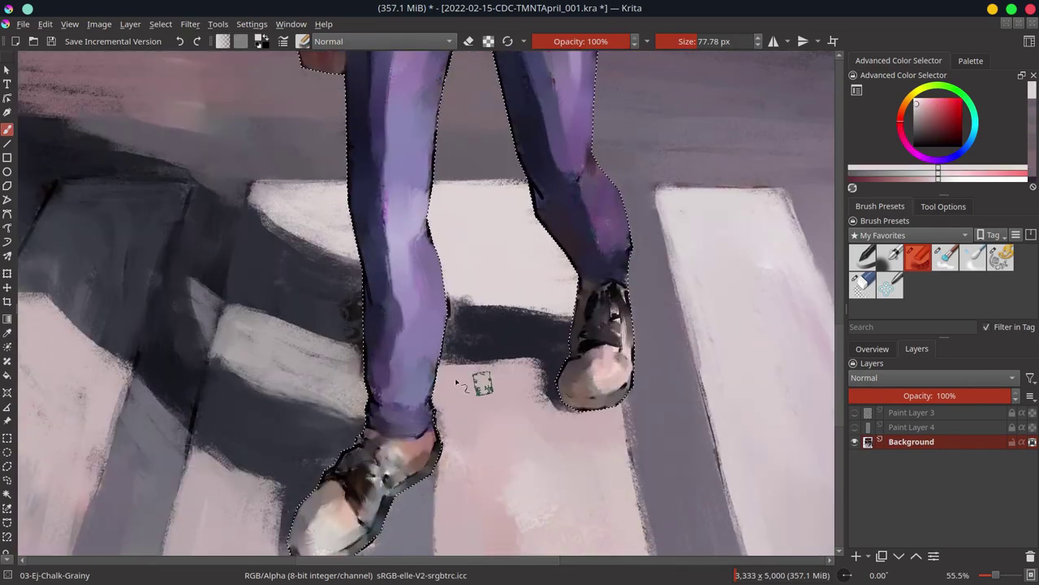
scroll(520, 324, down, 4)
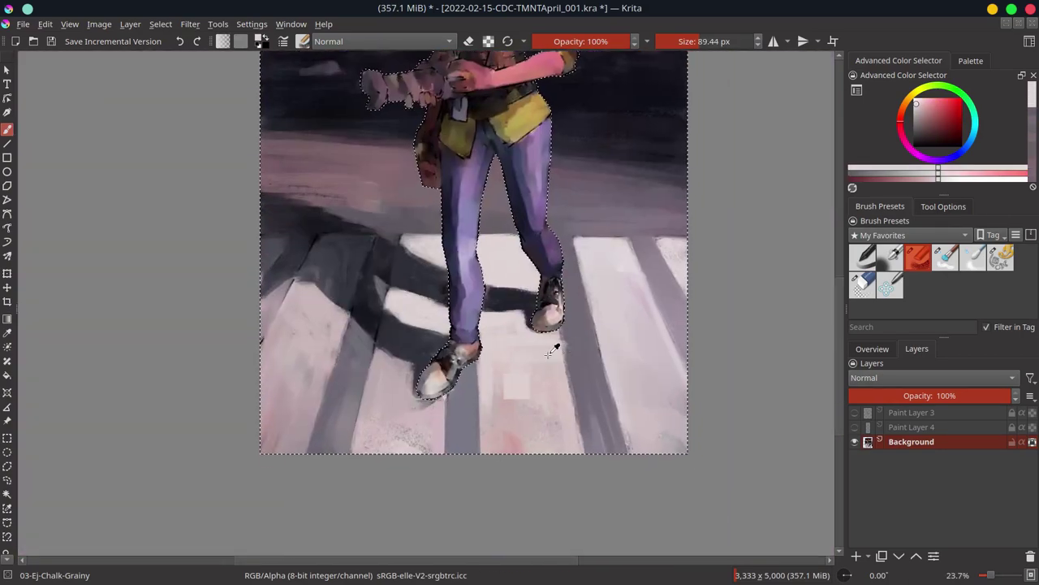
scroll(581, 520, down, 2)
key(ctrl+s)
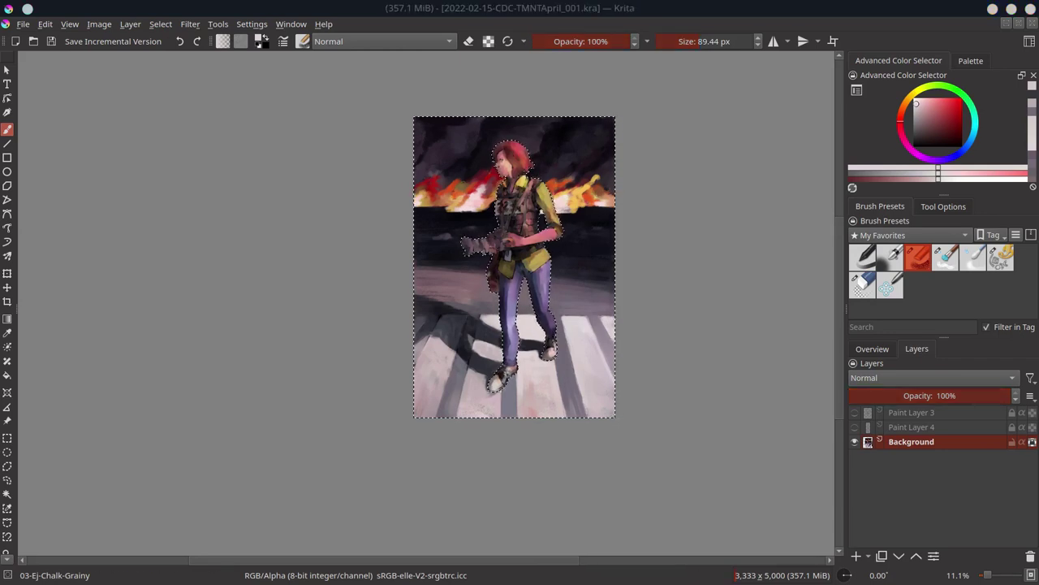
click(831, 445)
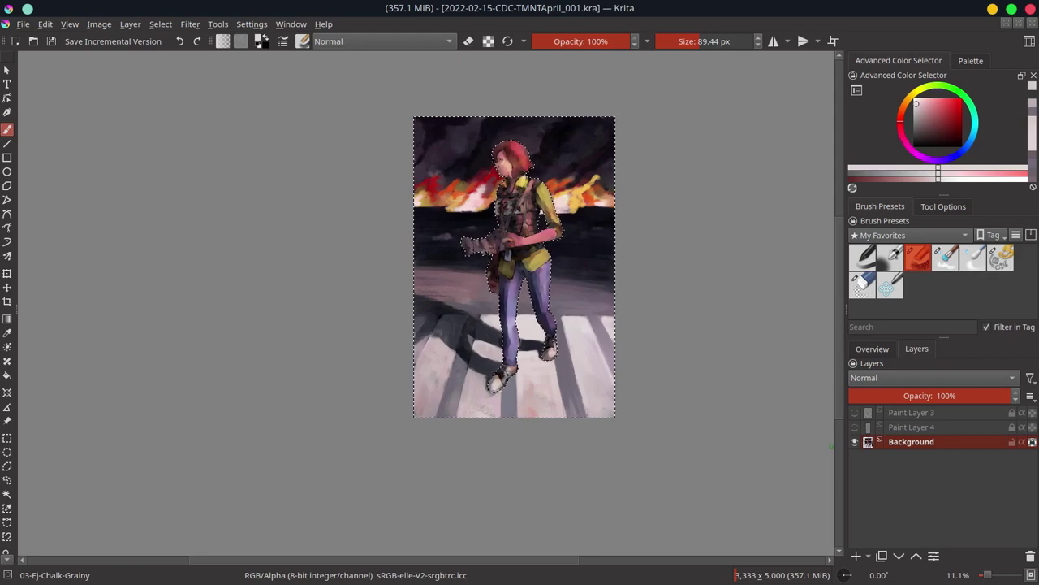
Step: Add a Color Adjustment filter layer, adjusting the Blue channel curve, and confirm it
click(868, 556)
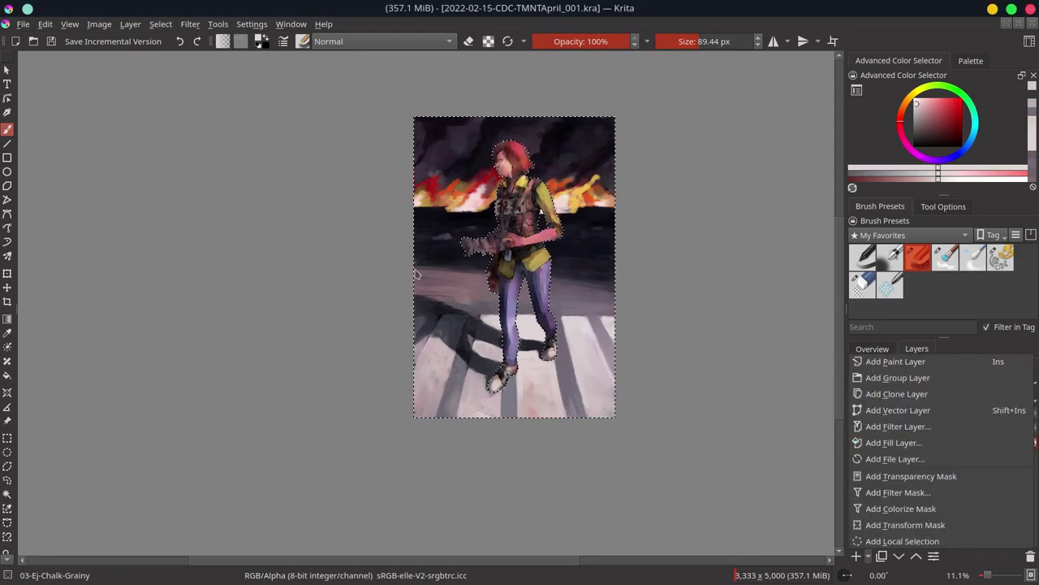
click(898, 426)
click(387, 371)
click(487, 279)
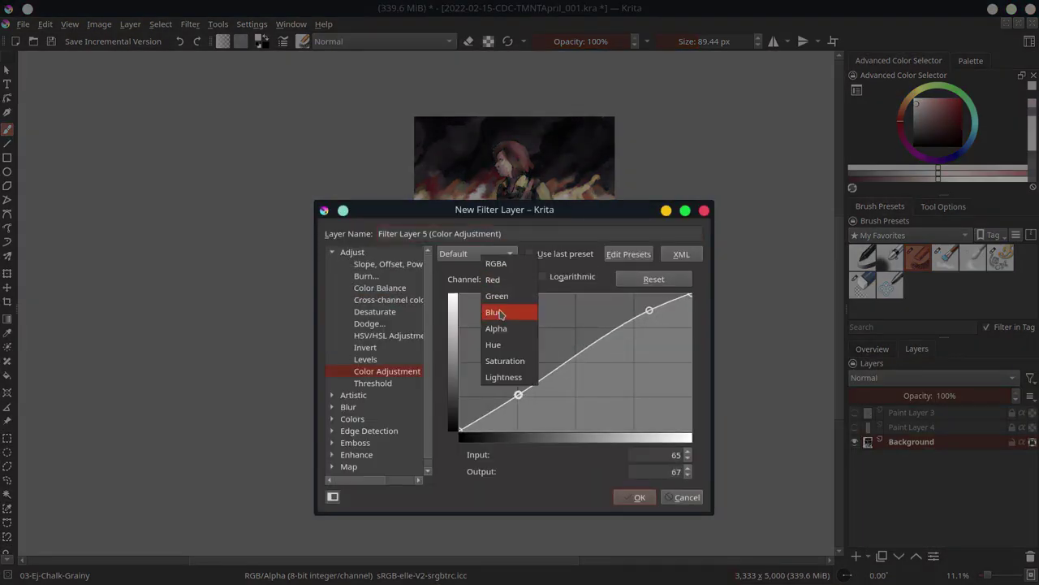
click(494, 312)
click(640, 497)
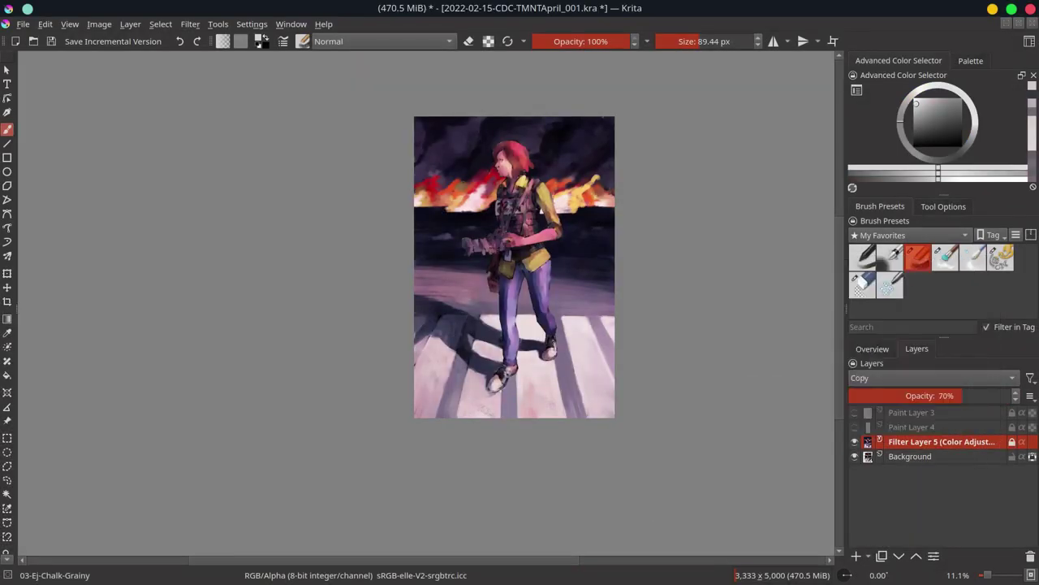
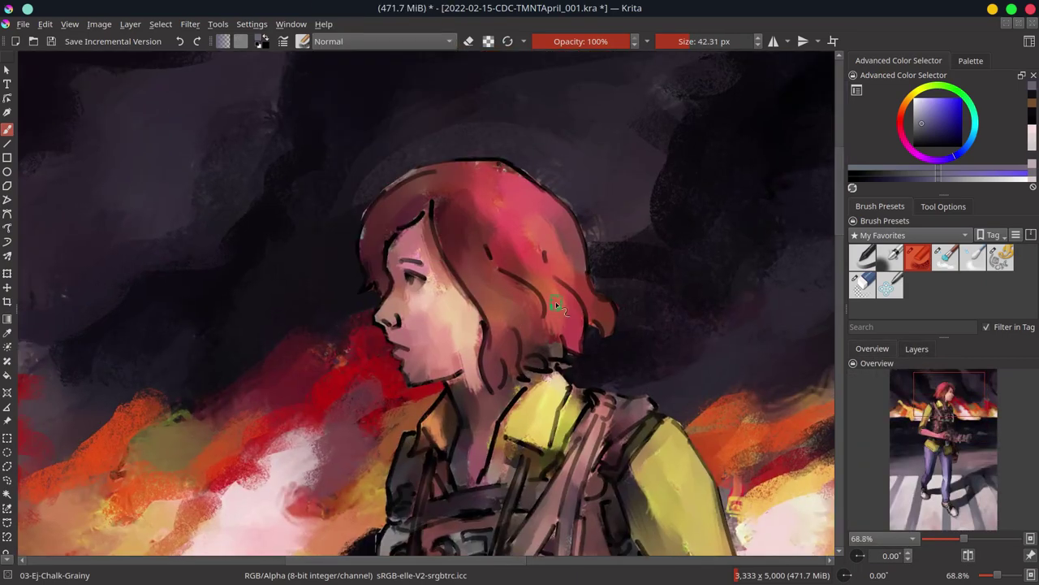
Step: Paint lighter sampled skin tones over the cheek, nose and neck below the jaw
ctrl+click(415, 268)
drag(423, 244, 442, 280)
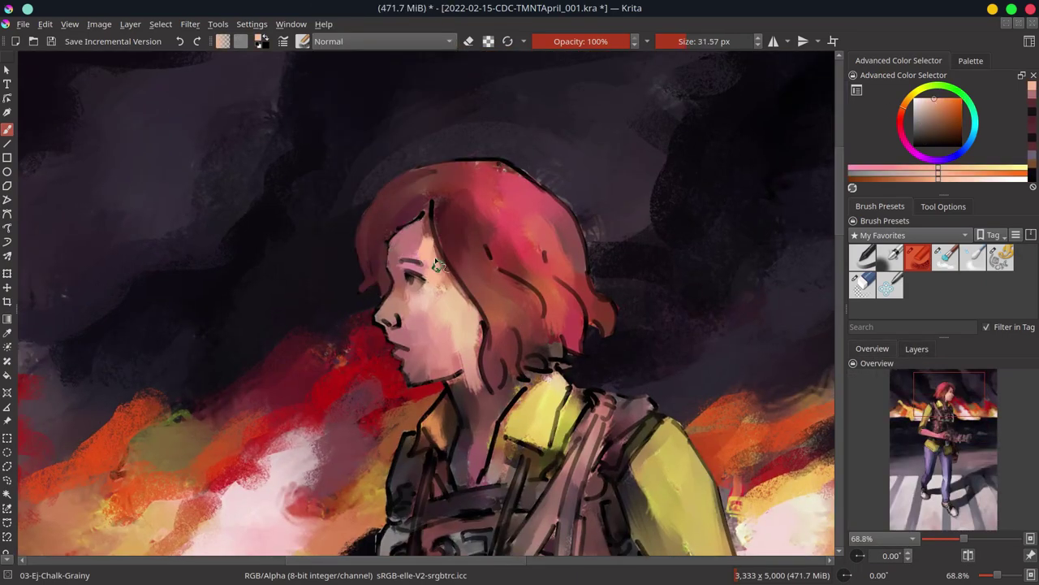
mouse_move(406, 357)
mouse_down()
mouse_move(393, 307)
mouse_move(470, 344)
mouse_up()
ctrl+click(429, 297)
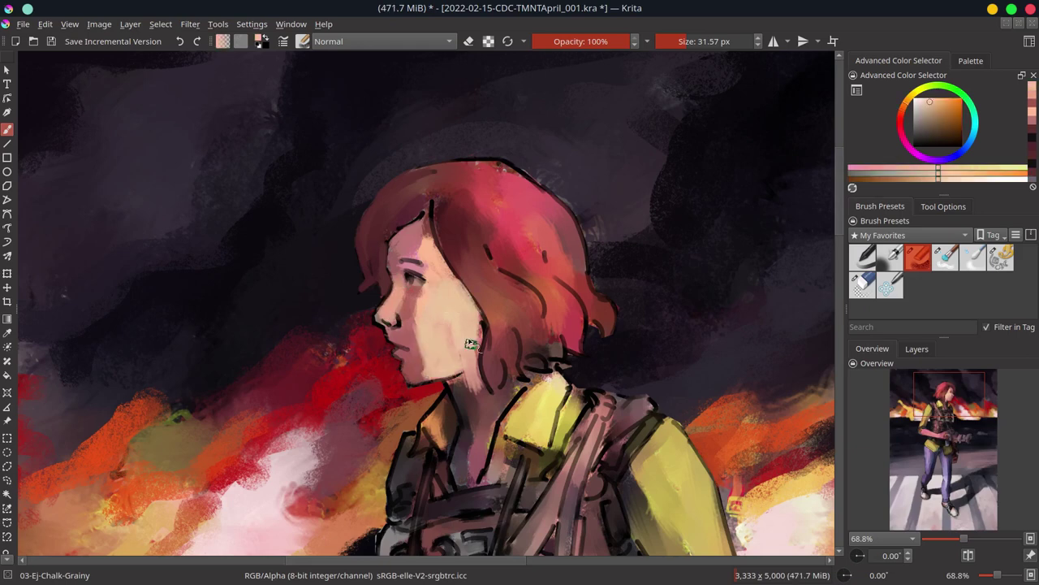
ctrl+click(437, 398)
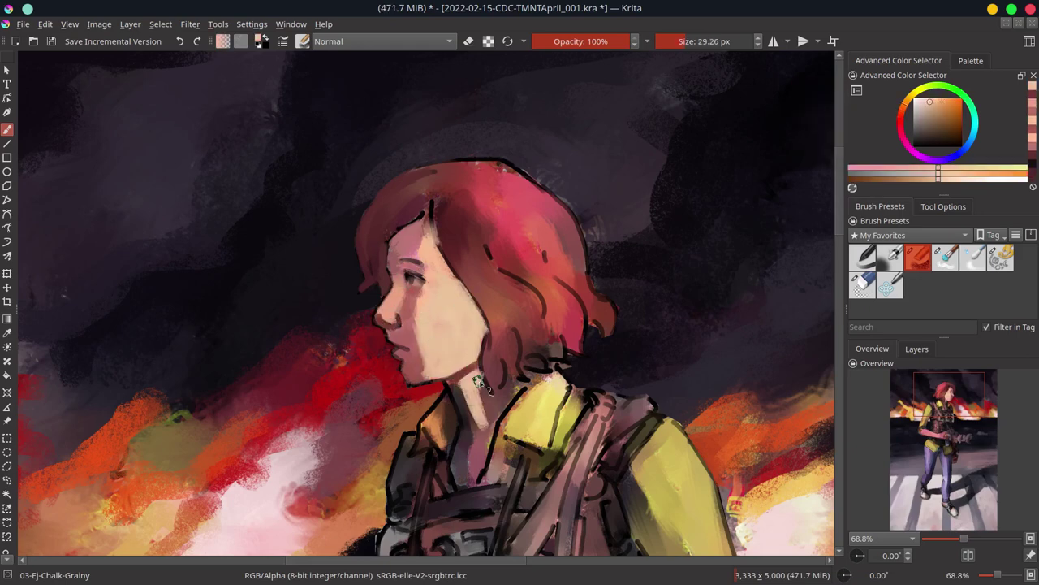
ctrl+click(463, 410)
mouse_move(475, 382)
mouse_down()
mouse_move(487, 454)
mouse_move(479, 487)
mouse_up()
drag(491, 435, 463, 491)
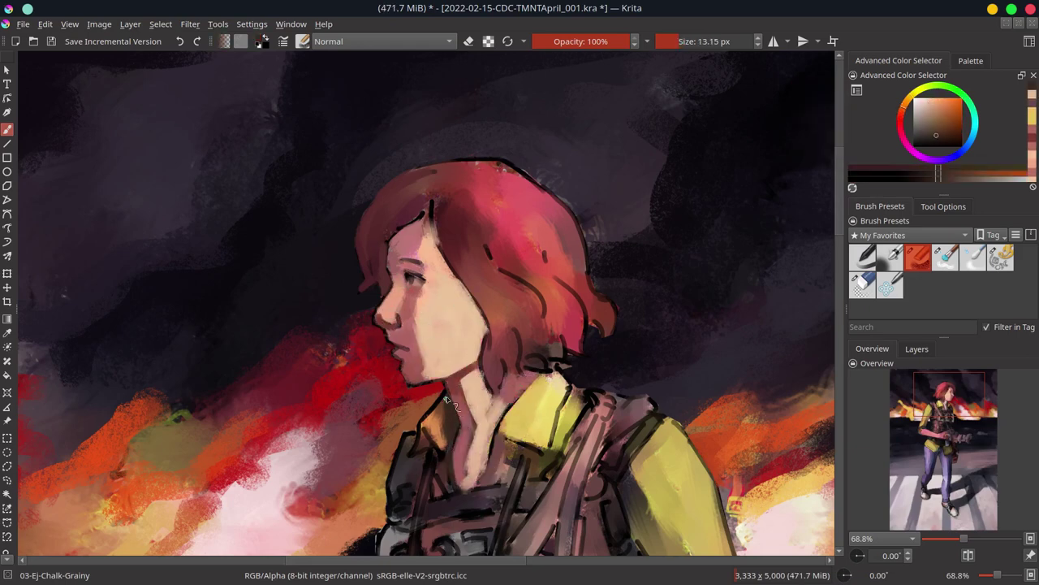
Step: Brighten the yellow jacket collar beside the neck and shrink the brush for detail
ctrl+click(548, 427)
drag(567, 382, 572, 438)
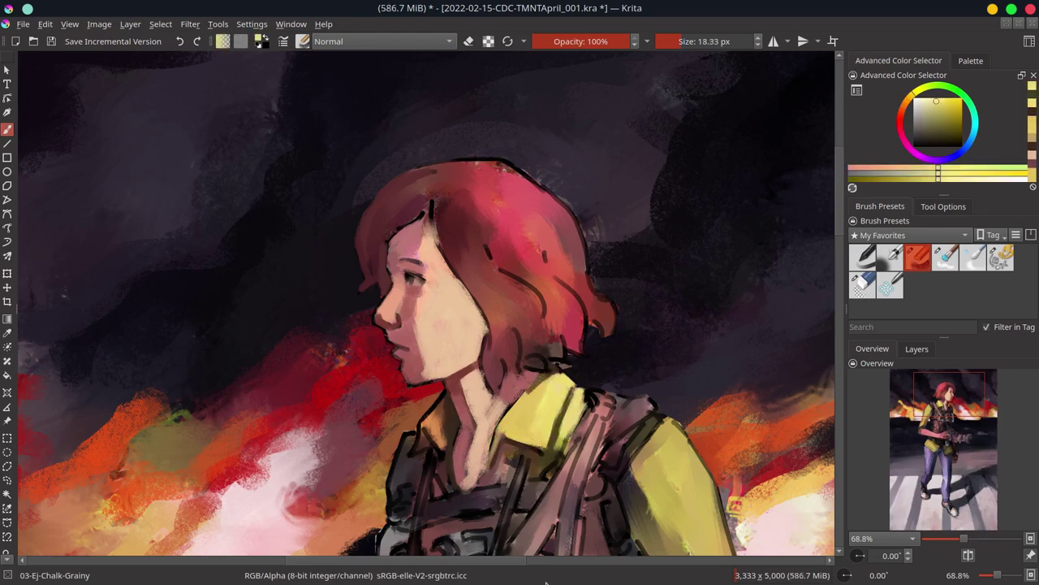
ctrl+click(562, 364)
ctrl+click(552, 394)
drag(553, 394, 422, 426)
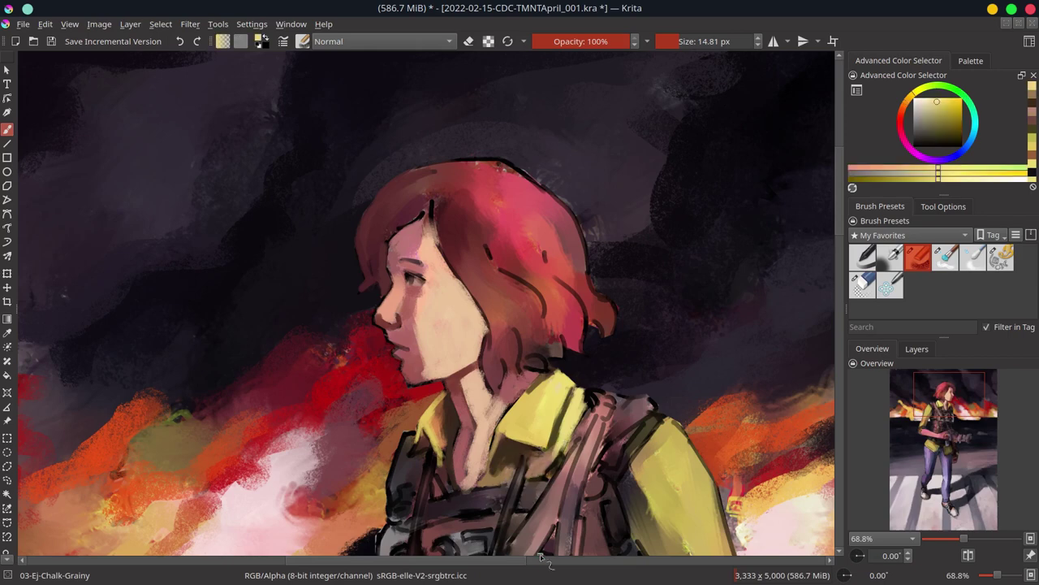
Step: Colour the lips with pink and red tones
ctrl+click(423, 445)
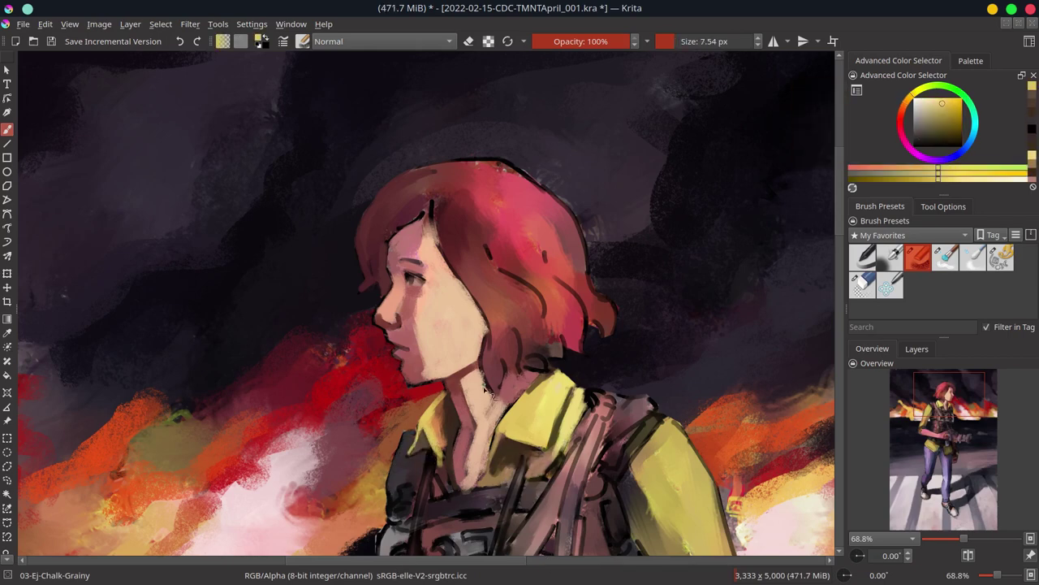
ctrl+click(471, 484)
ctrl+click(389, 337)
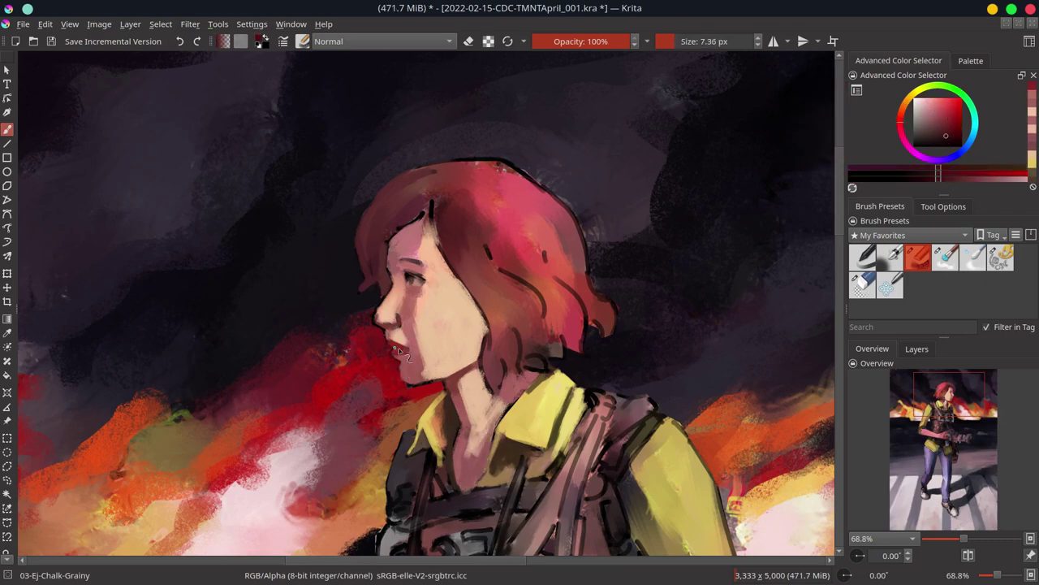
drag(394, 346, 406, 348)
click(933, 111)
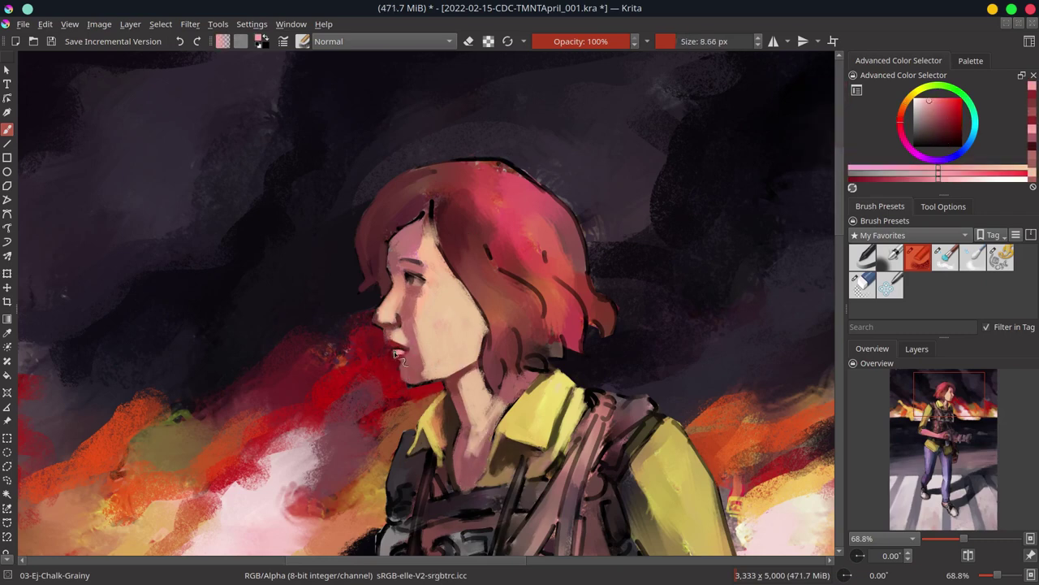
Step: Mirror the view and repaint the top and left side of the hair brighter pink
ctrl+click(414, 276)
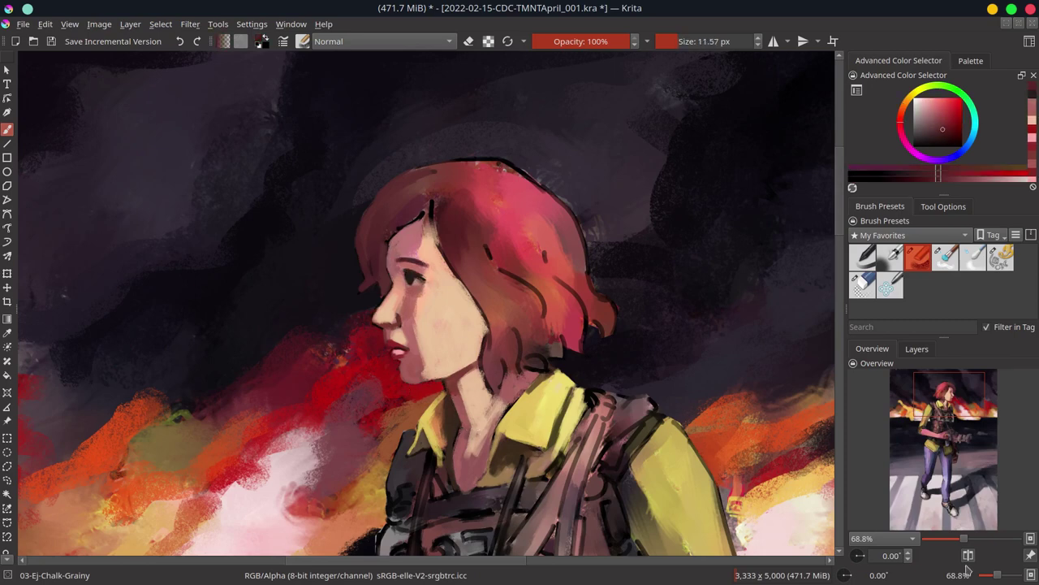
key(m)
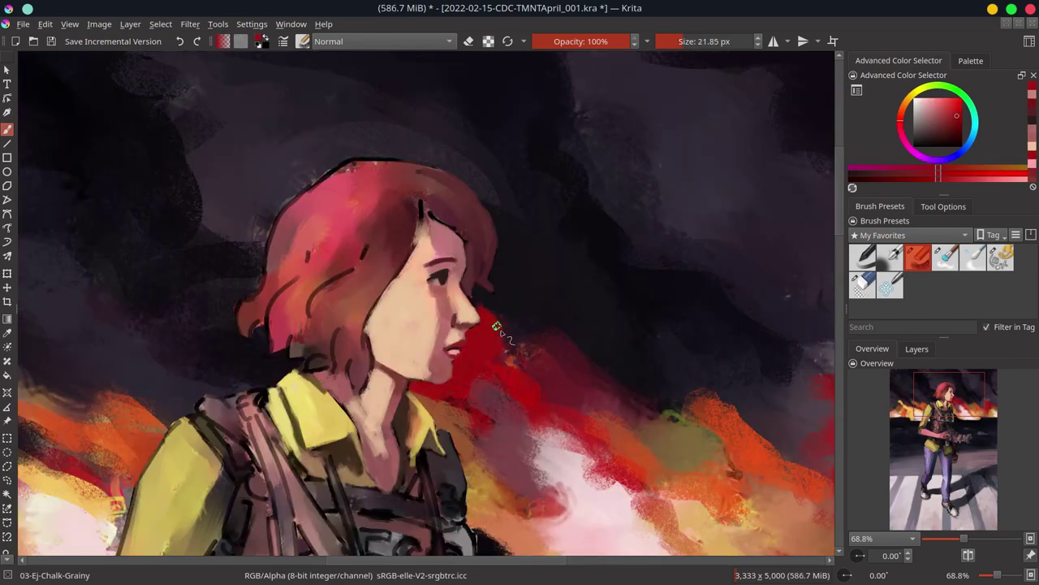
ctrl+click(438, 256)
drag(276, 203, 373, 231)
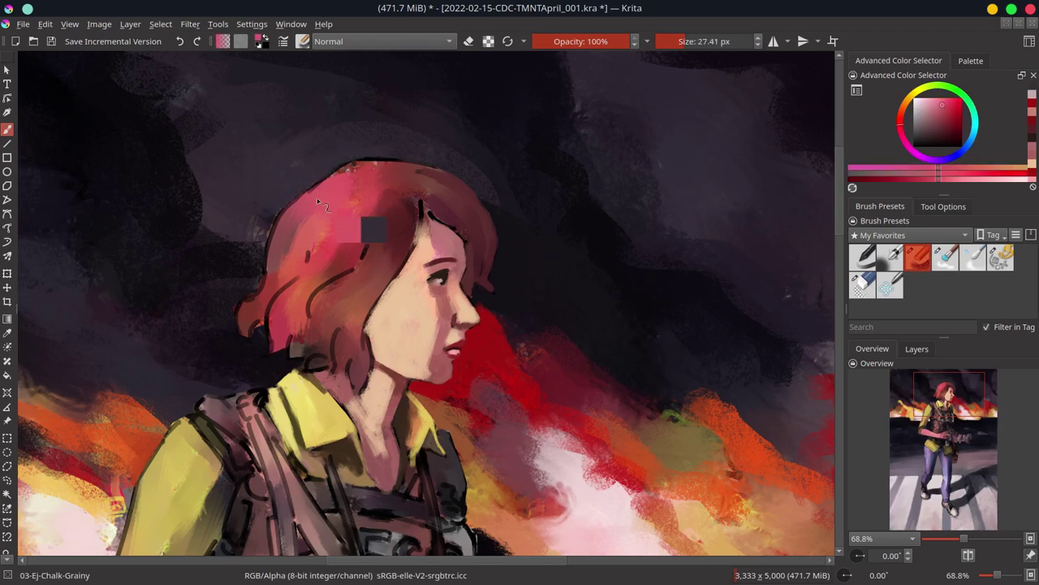
drag(292, 183, 487, 228)
drag(357, 195, 398, 300)
mouse_move(333, 260)
mouse_down()
mouse_move(258, 296)
mouse_move(243, 325)
mouse_up()
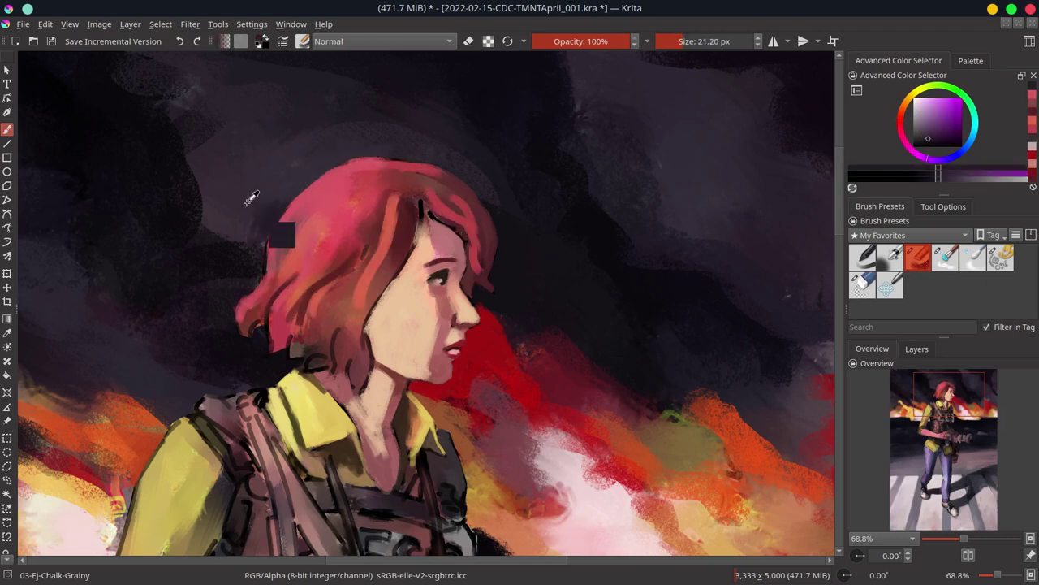
drag(260, 211, 276, 276)
Step: Add small hair strokes with re-sampled pinks and reds, then hide Filter Layer 5
ctrl+click(322, 324)
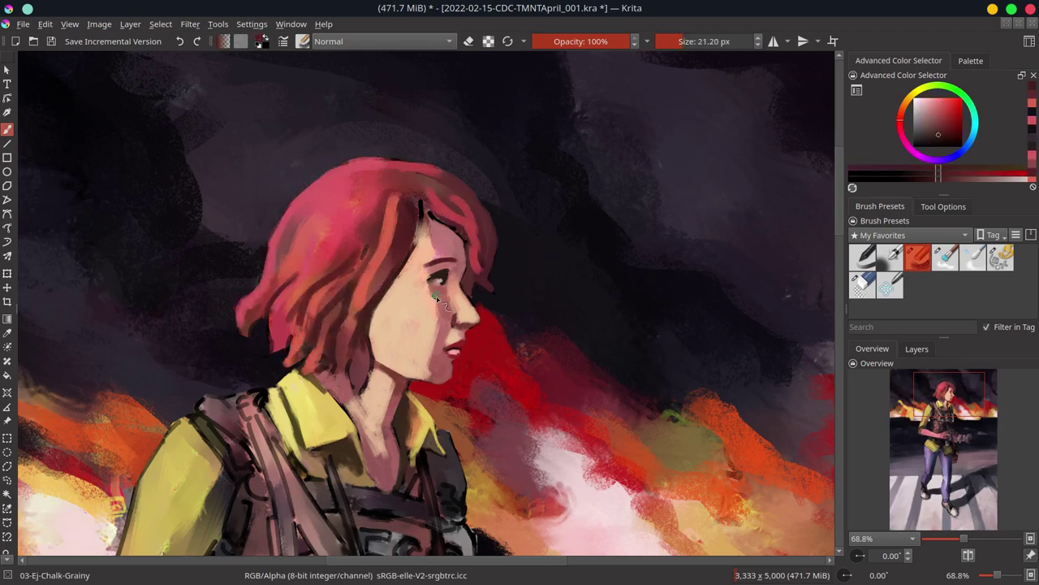
ctrl+click(353, 297)
ctrl+click(301, 325)
drag(243, 292, 237, 333)
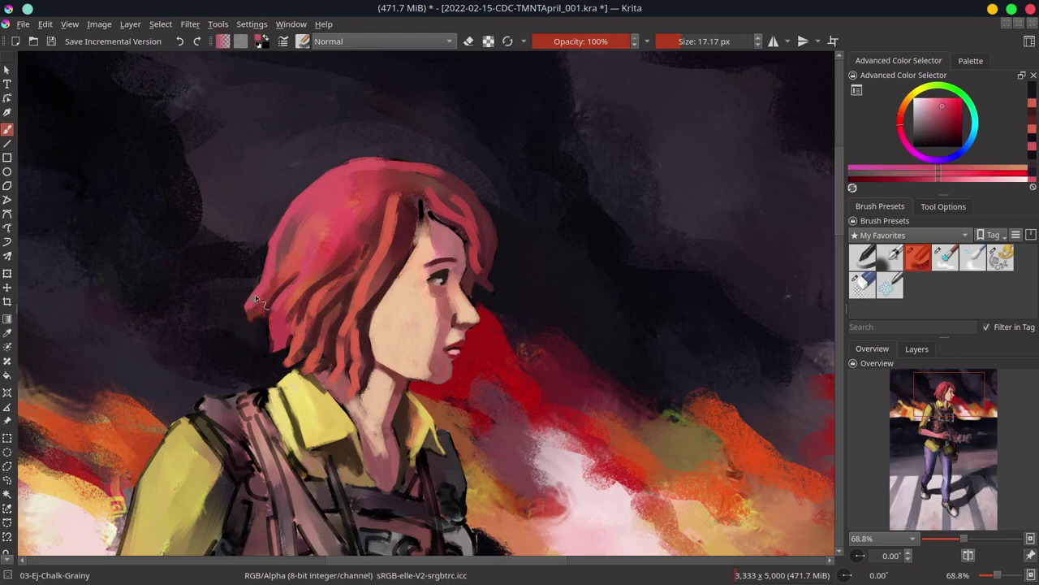
scroll(349, 284, up, 1)
ctrl+click(391, 248)
scroll(497, 318, down, 5)
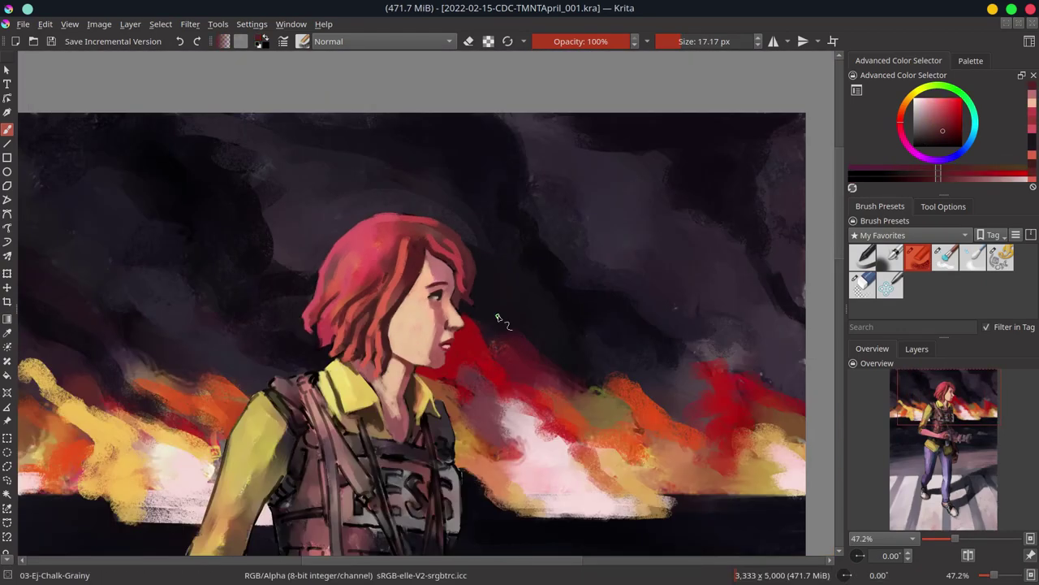
scroll(498, 318, up, 3)
ctrl+click(402, 422)
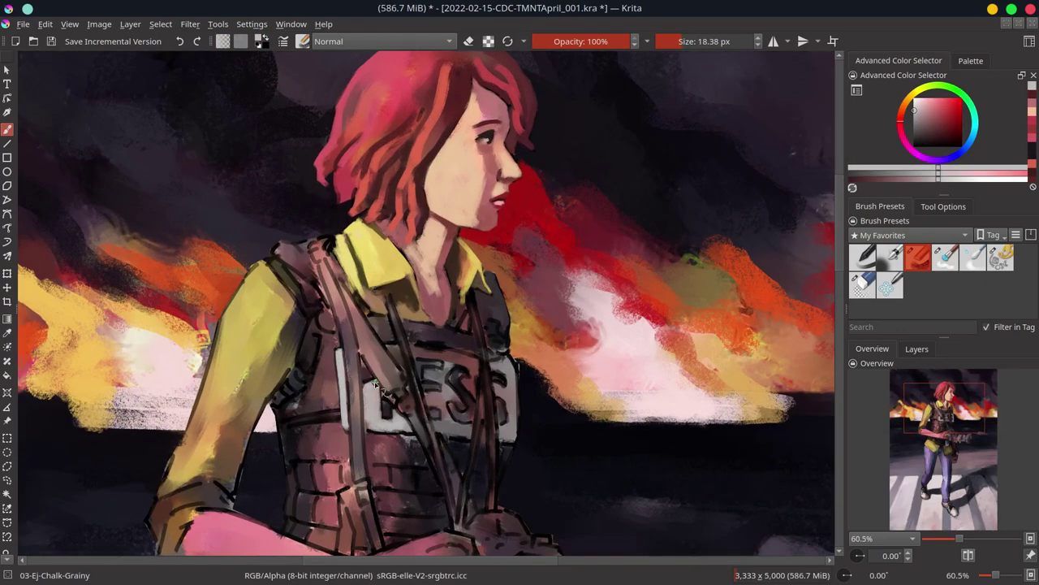
ctrl+click(447, 437)
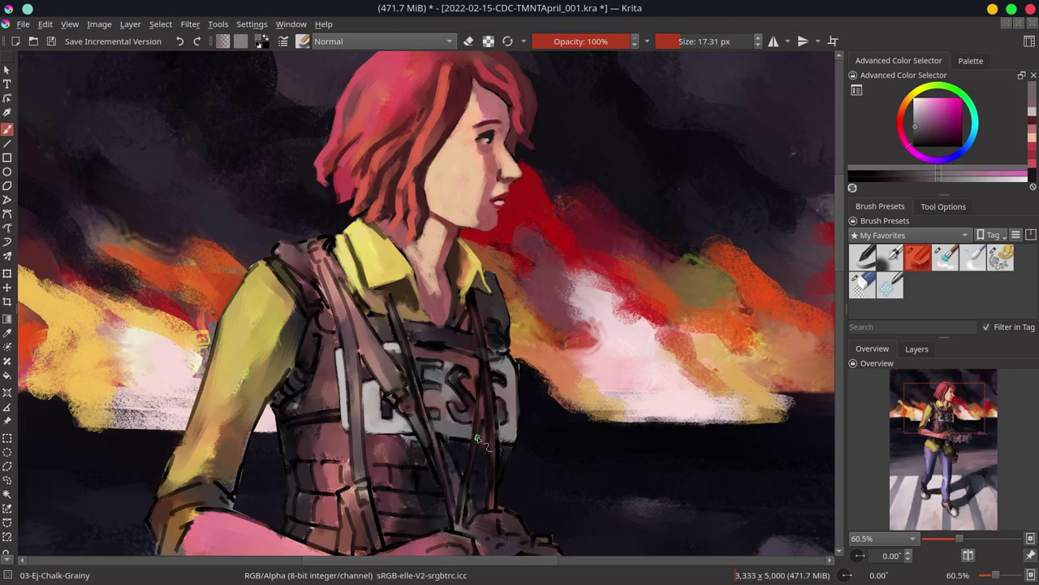
scroll(478, 439, down, 10)
click(916, 348)
click(855, 442)
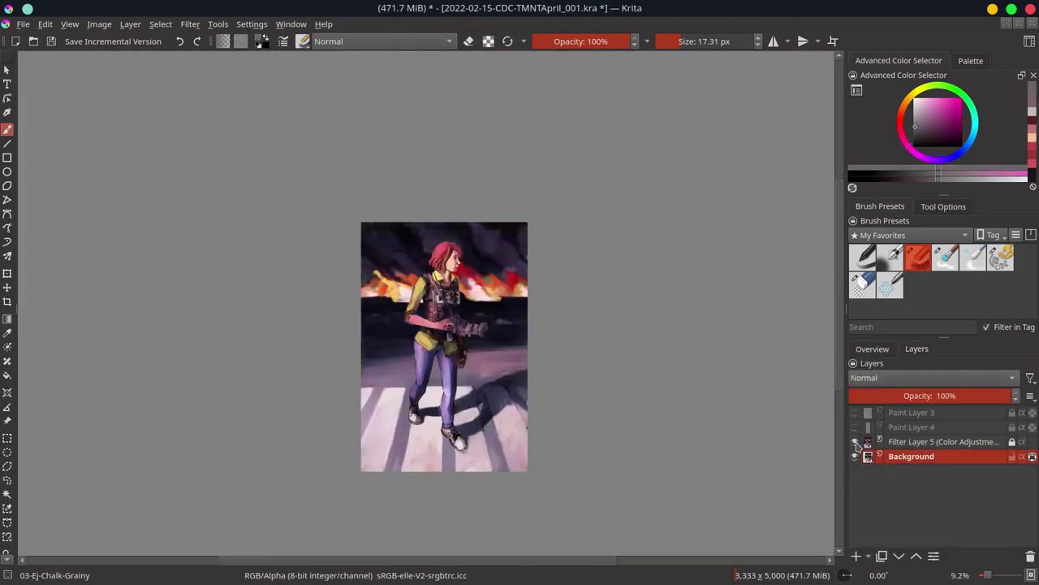
Step: Show Filter Layer 5 again, zoom out over the whole painting and return to the Overview docker
click(855, 441)
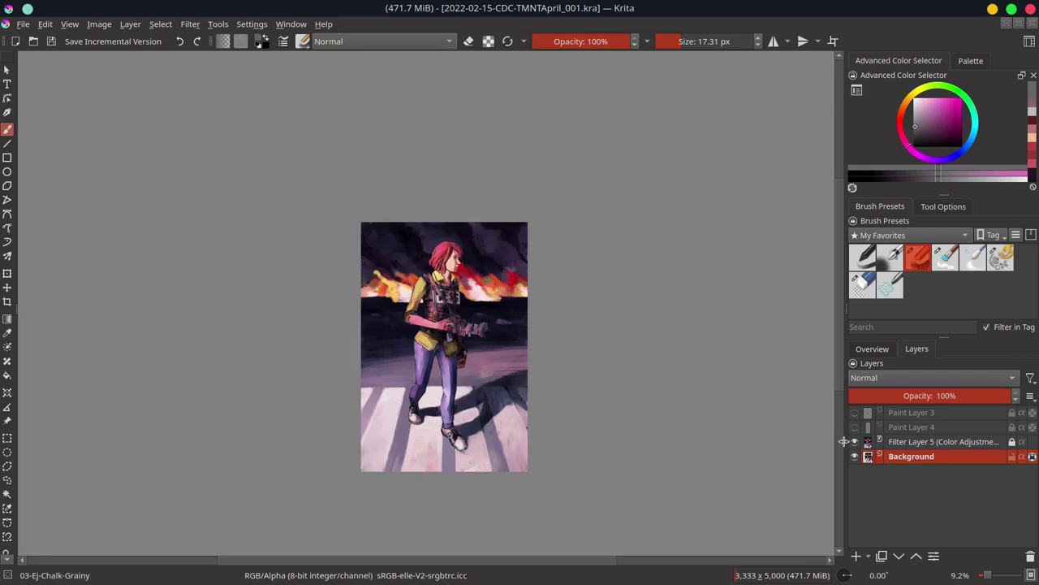
scroll(634, 411, up, 5)
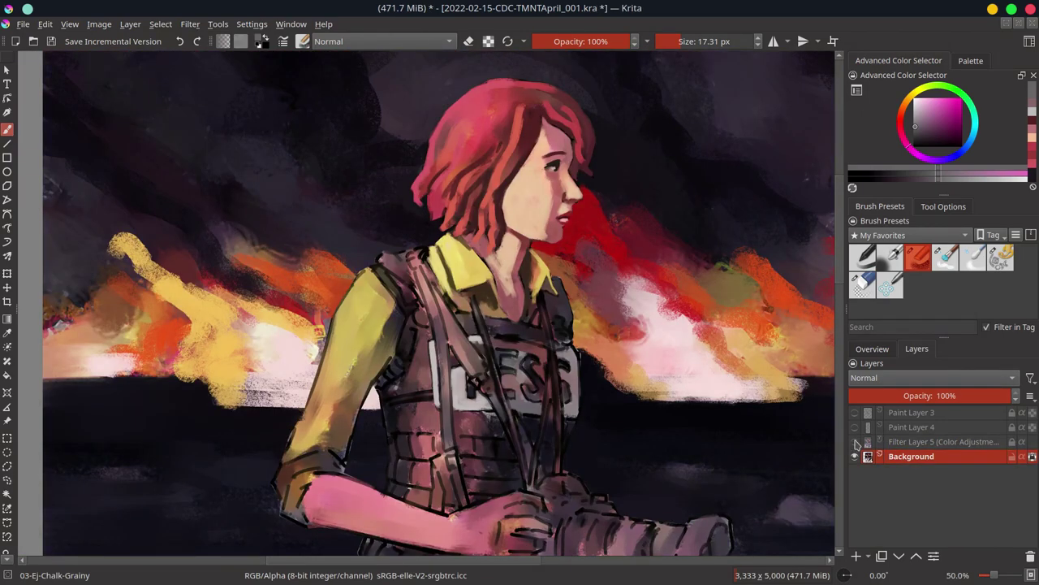
key(minus)
key(minus)
key(minus)
click(872, 348)
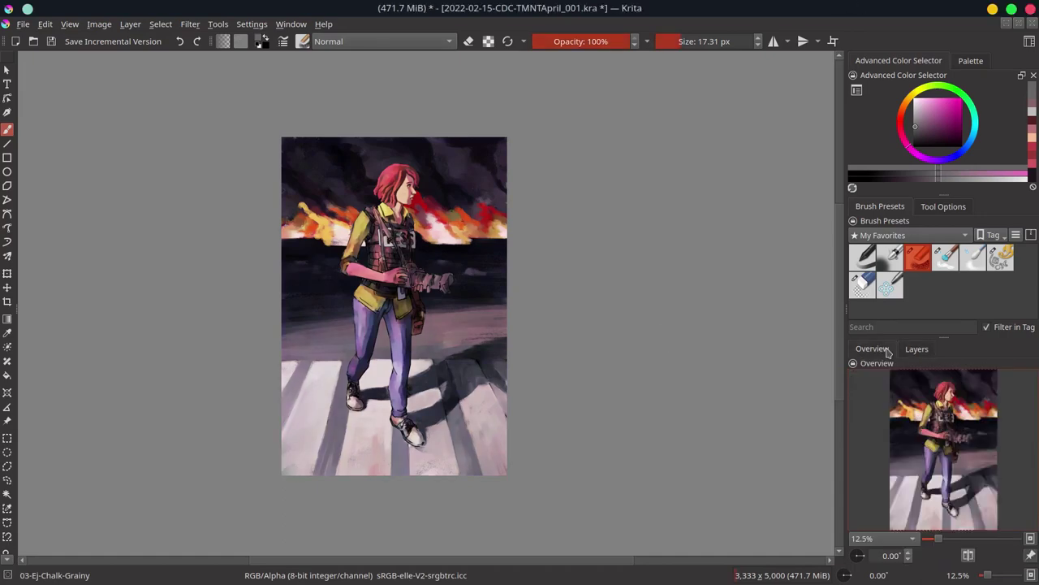
scroll(501, 294, up, 5)
Step: Paint a light pink stroke down the vest strap with a slightly resized brush
key(bracketleft)
key(l)
key(l)
key(l)
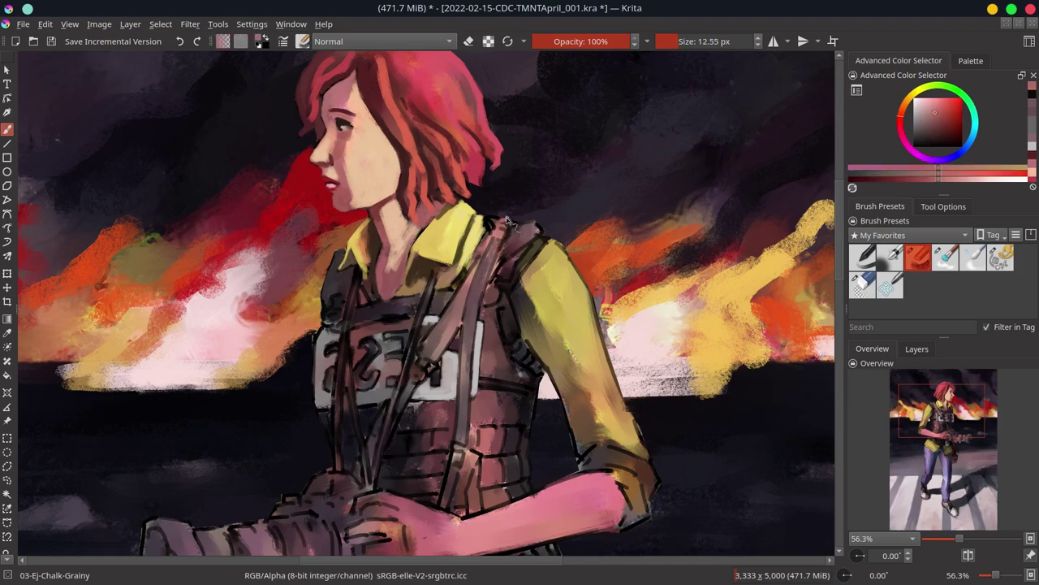
key(bracketright)
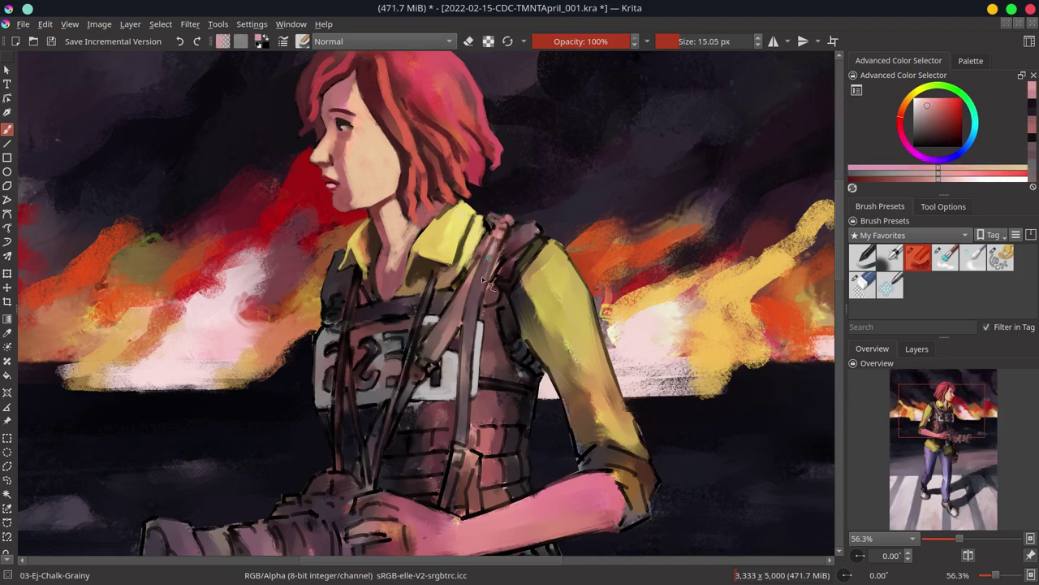
drag(497, 218, 468, 422)
key(k)
key(k)
key(k)
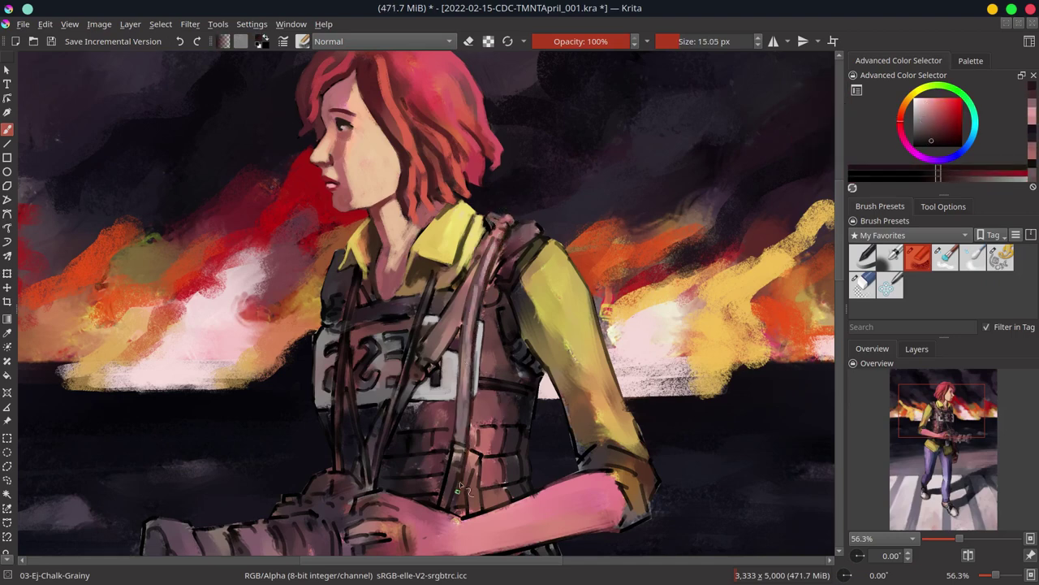
Step: Sample dark purple, dull red, magenta and brownish-orange tones for the vest while resizing the brush
ctrl+click(414, 425)
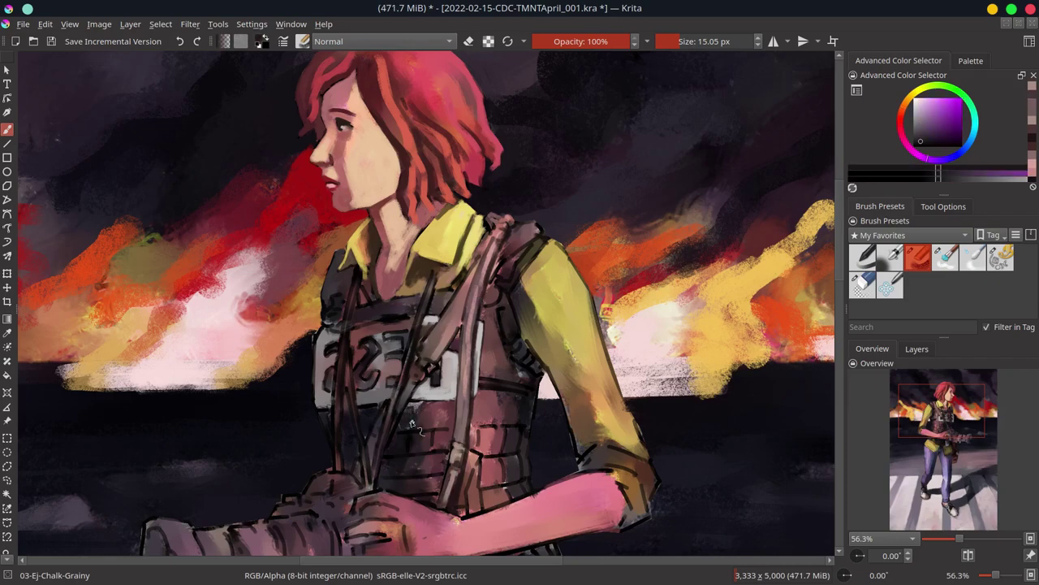
ctrl+click(462, 321)
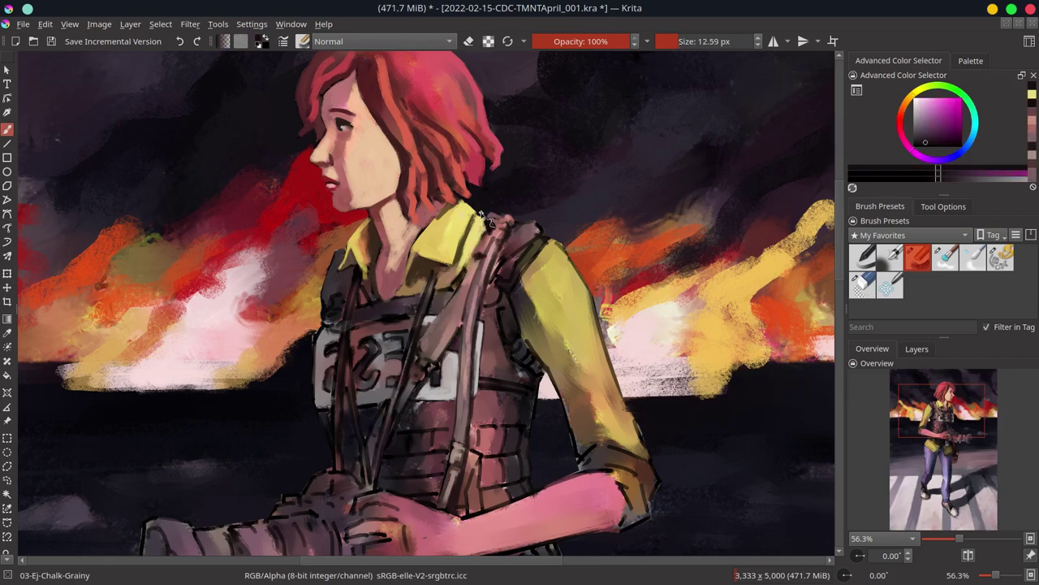
ctrl+click(422, 387)
ctrl+click(496, 398)
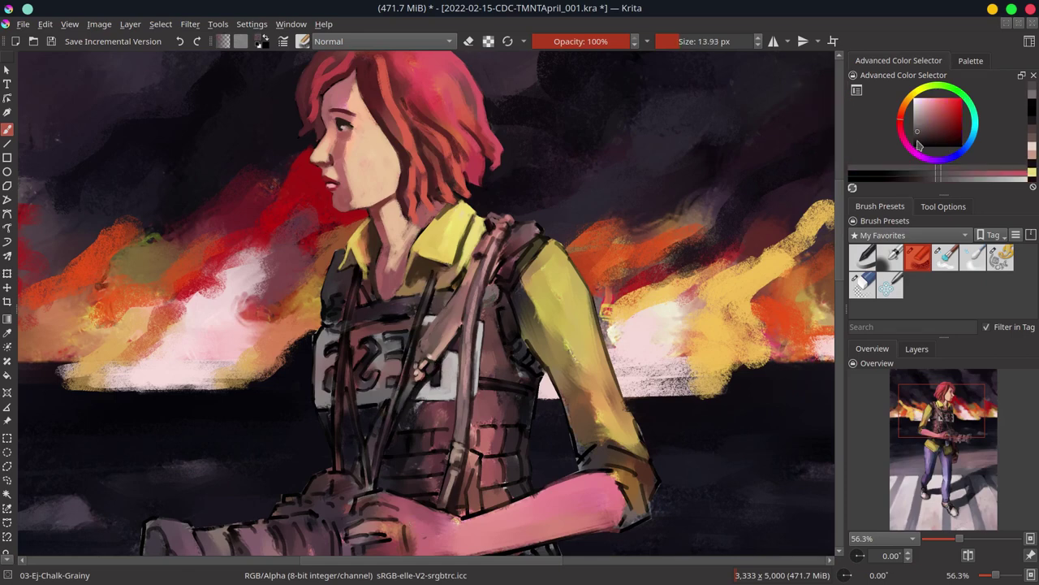
ctrl+click(503, 268)
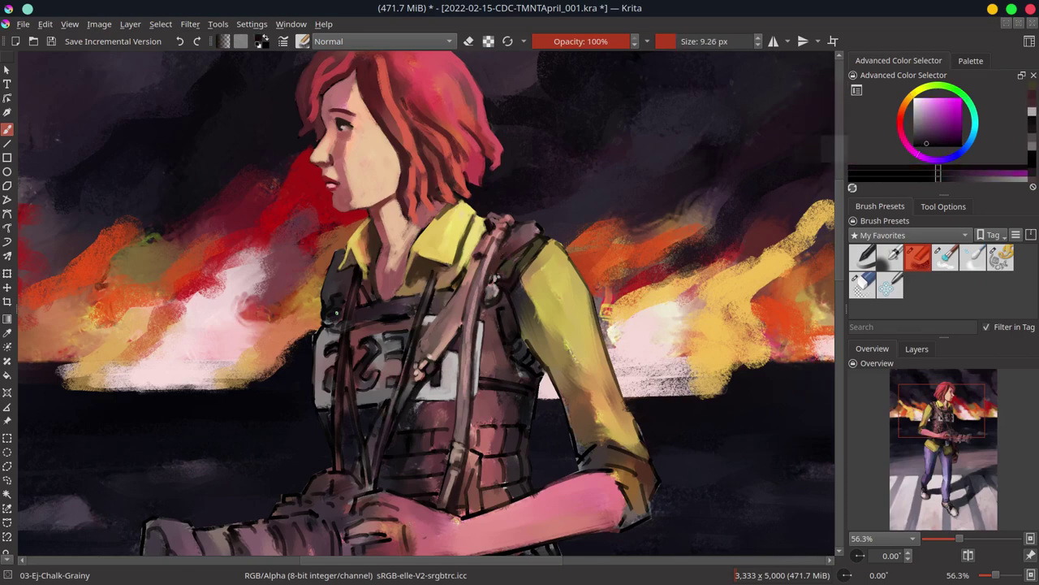
key(bracketright)
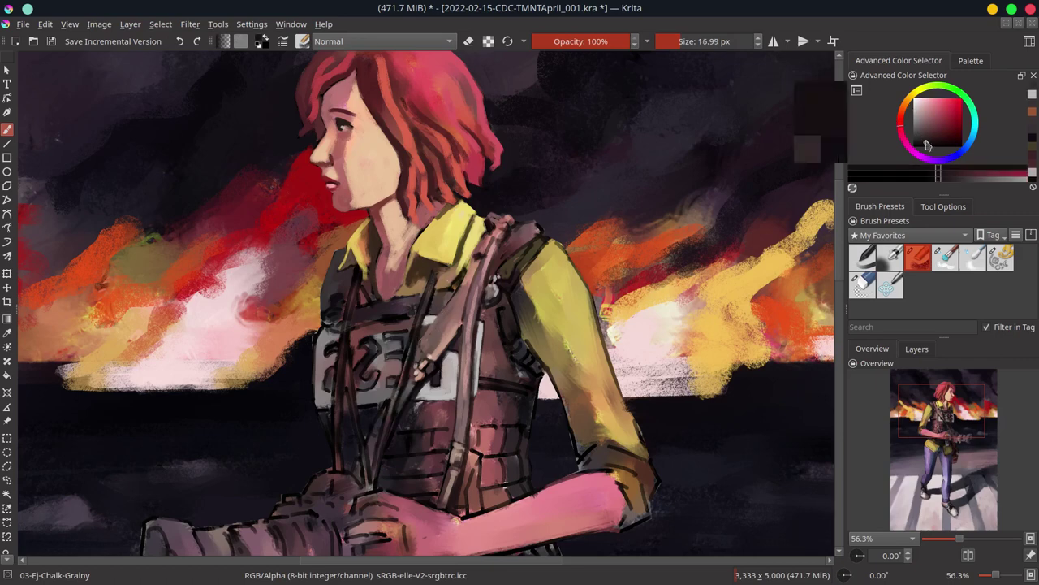
ctrl+click(426, 306)
key(bracketright)
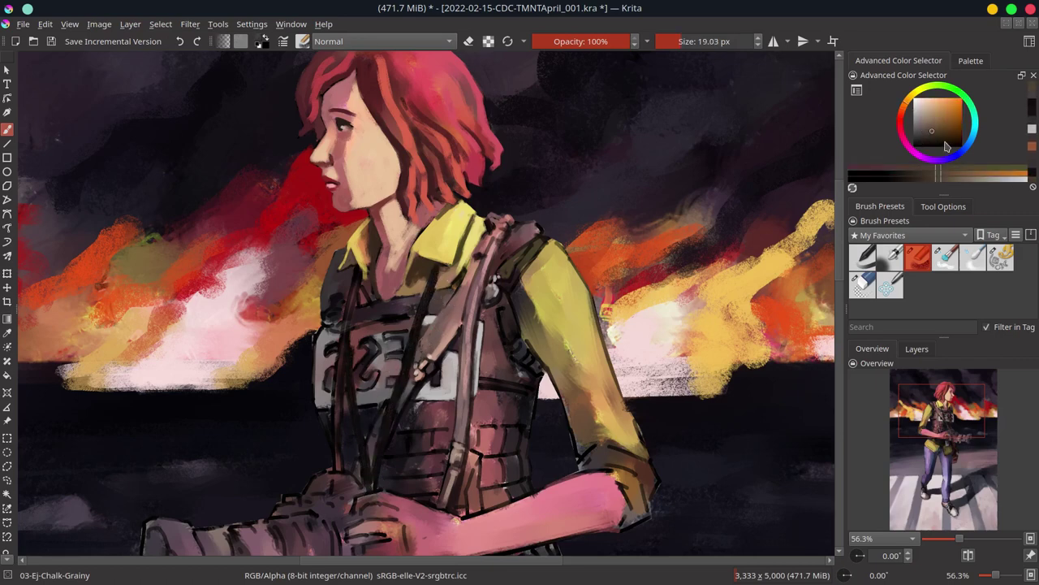
key(bracketleft)
Step: Paint a dark purple-magenta accent on the vest strap with the brush enlarged to about 20 px
ctrl+click(414, 355)
ctrl+click(398, 396)
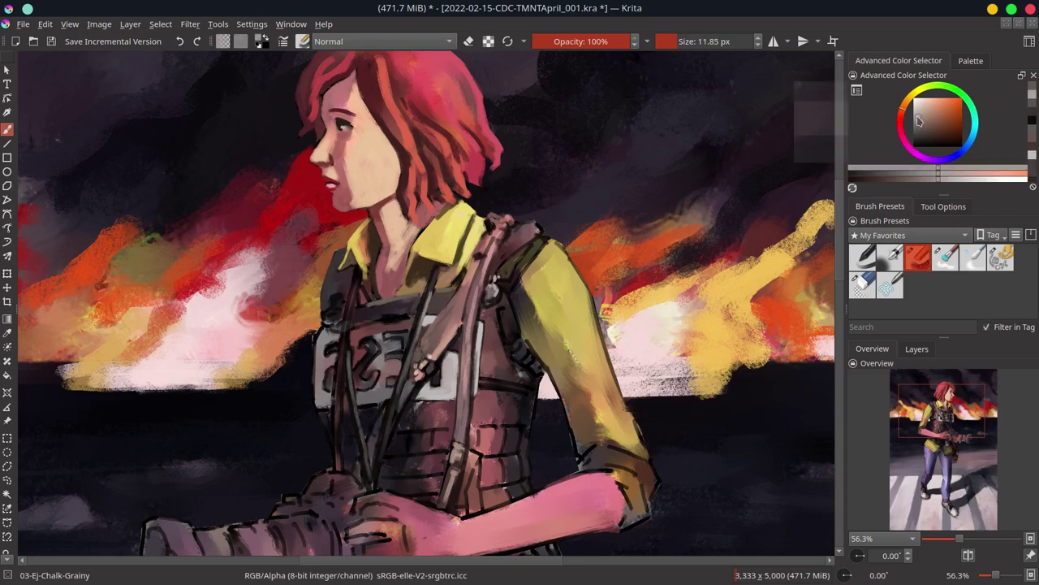
ctrl+click(333, 497)
key(bracketright)
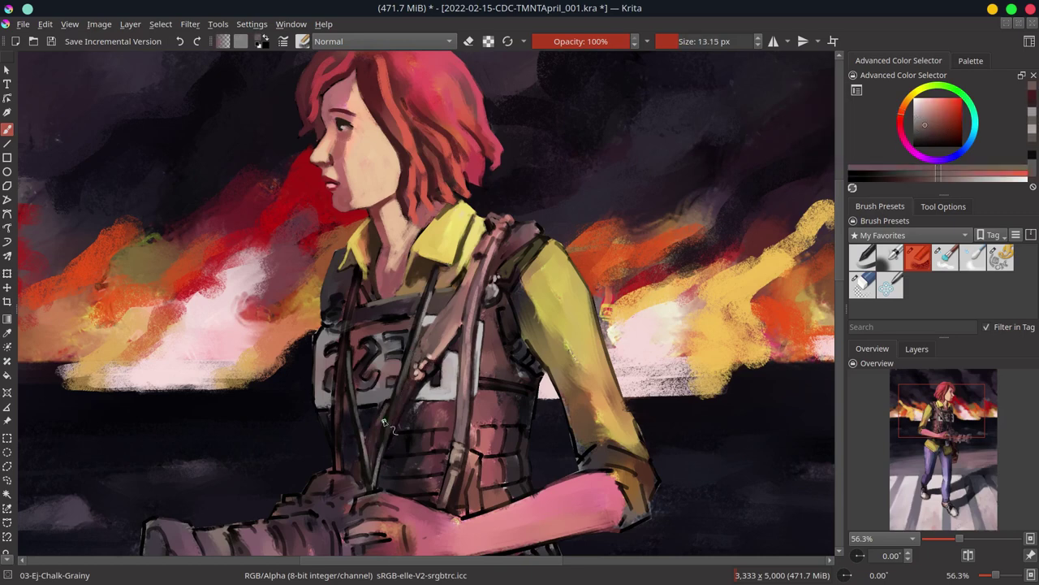
ctrl+click(393, 410)
key(bracketright)
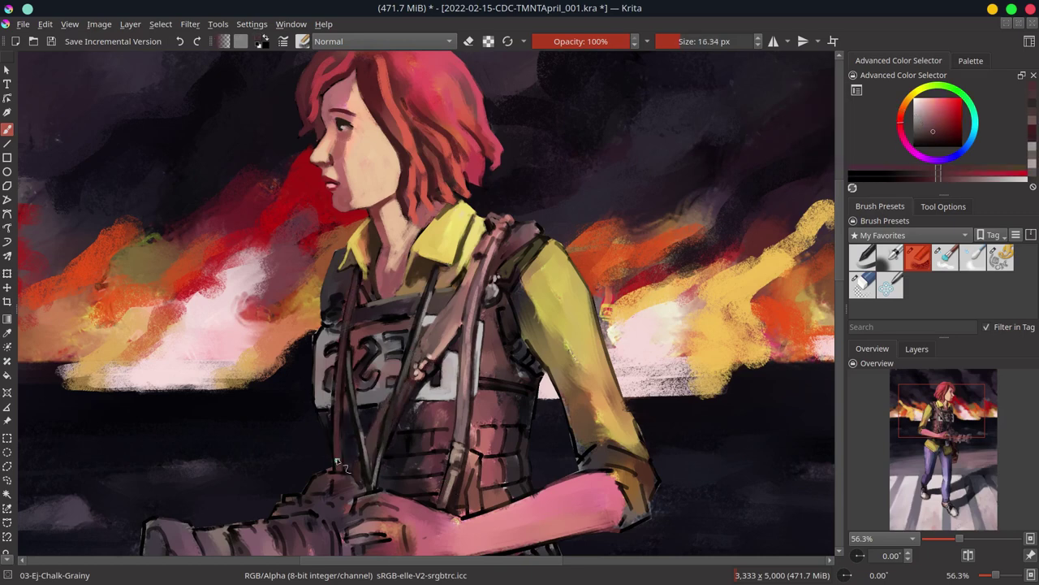
ctrl+click(335, 342)
key(bracketright)
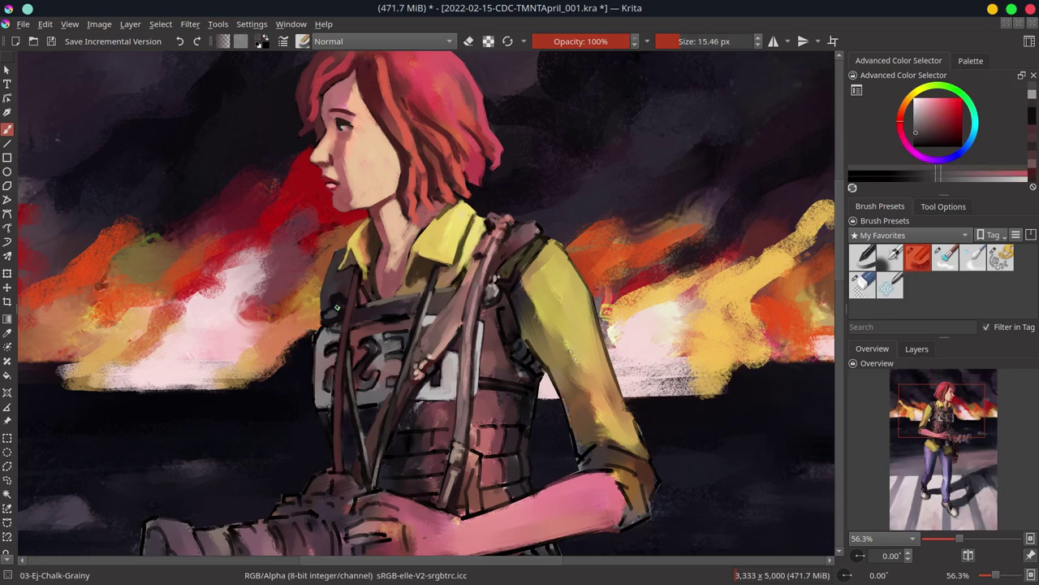
ctrl+click(338, 314)
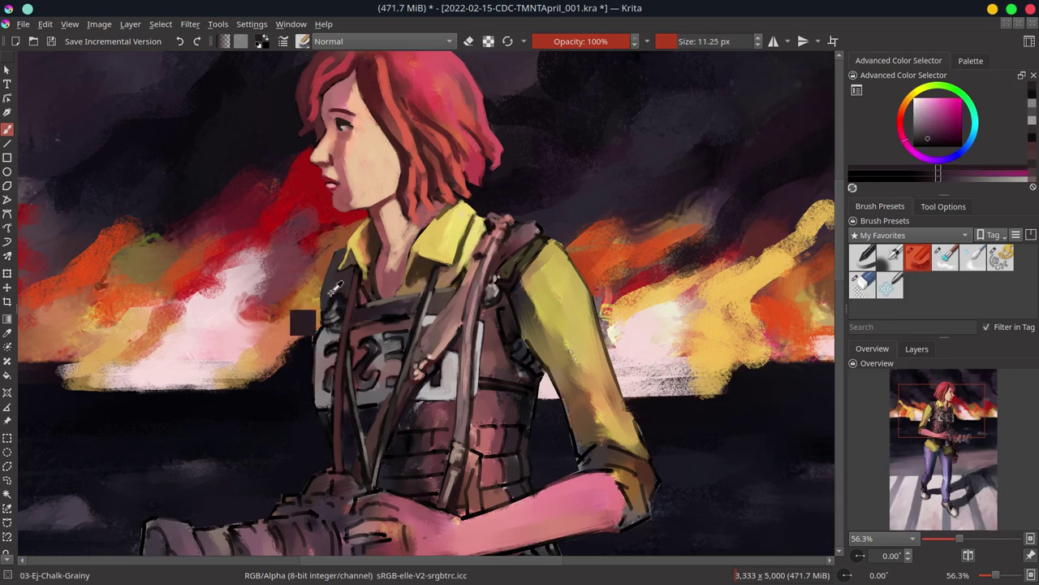
Step: Pick pale pink-grey, dark red and muted pink tones for the vest, then save
ctrl+click(333, 386)
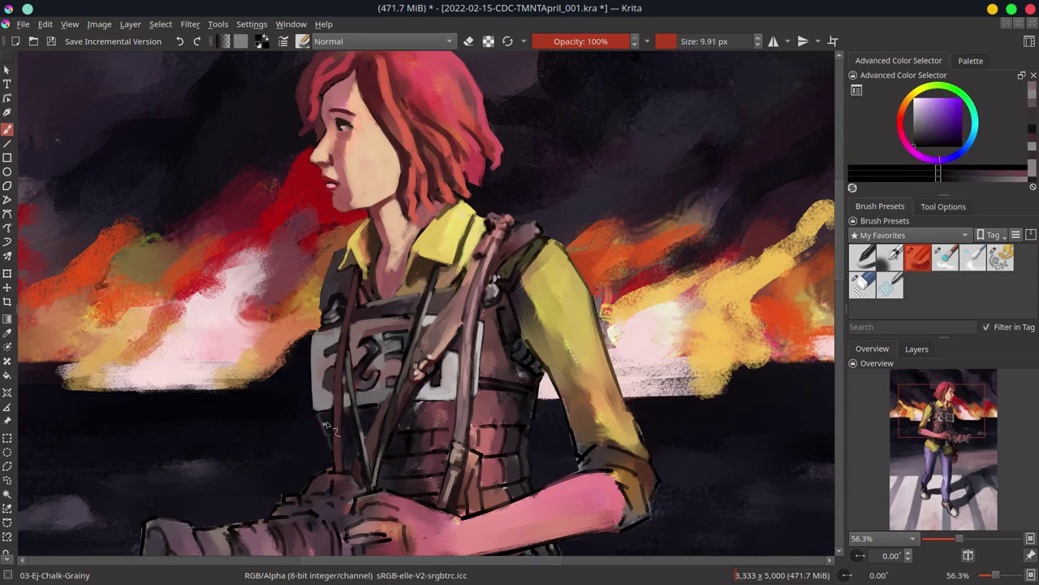
ctrl+click(481, 345)
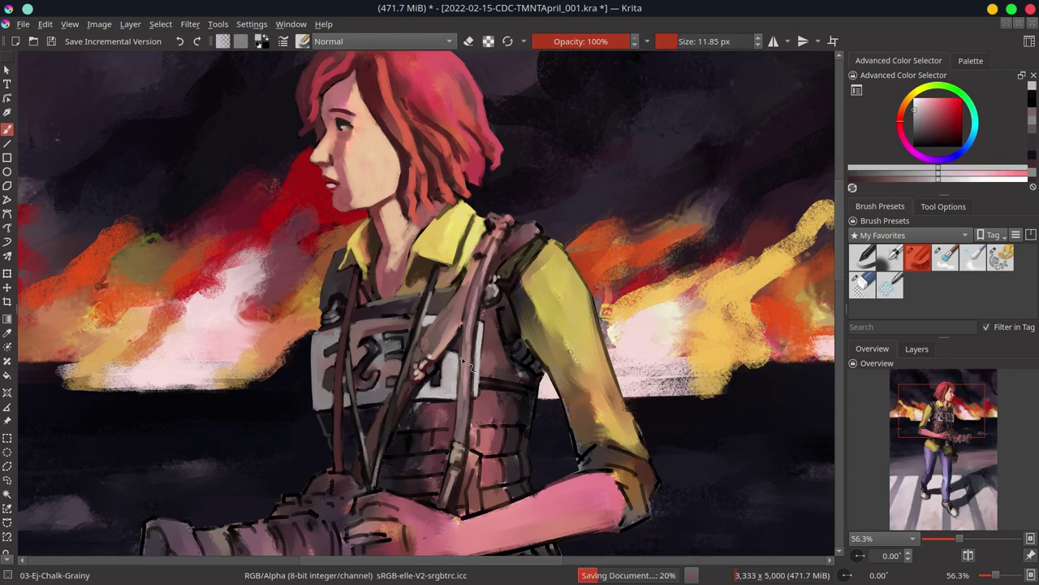
ctrl+click(491, 294)
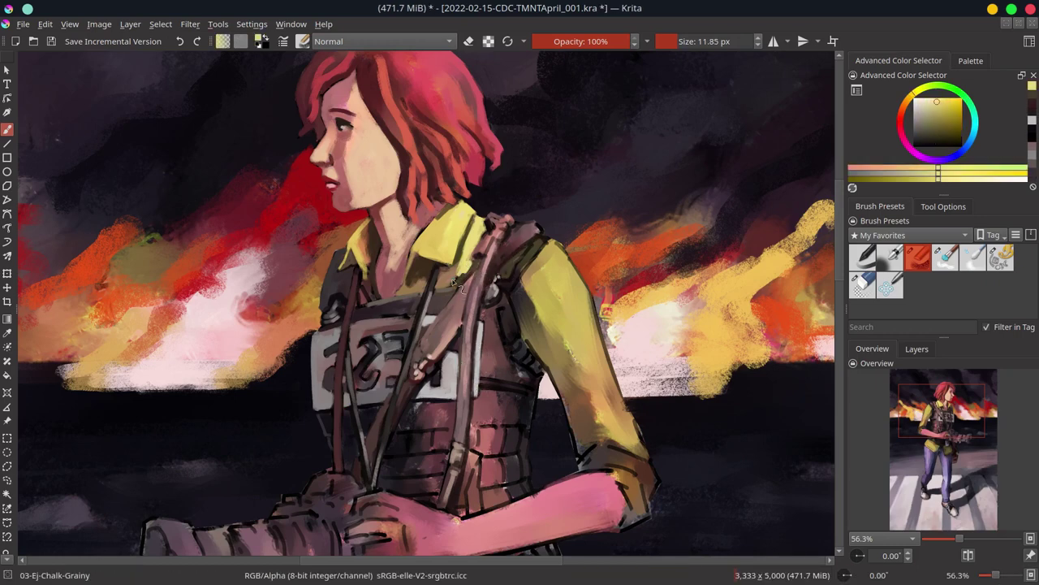
ctrl+click(388, 253)
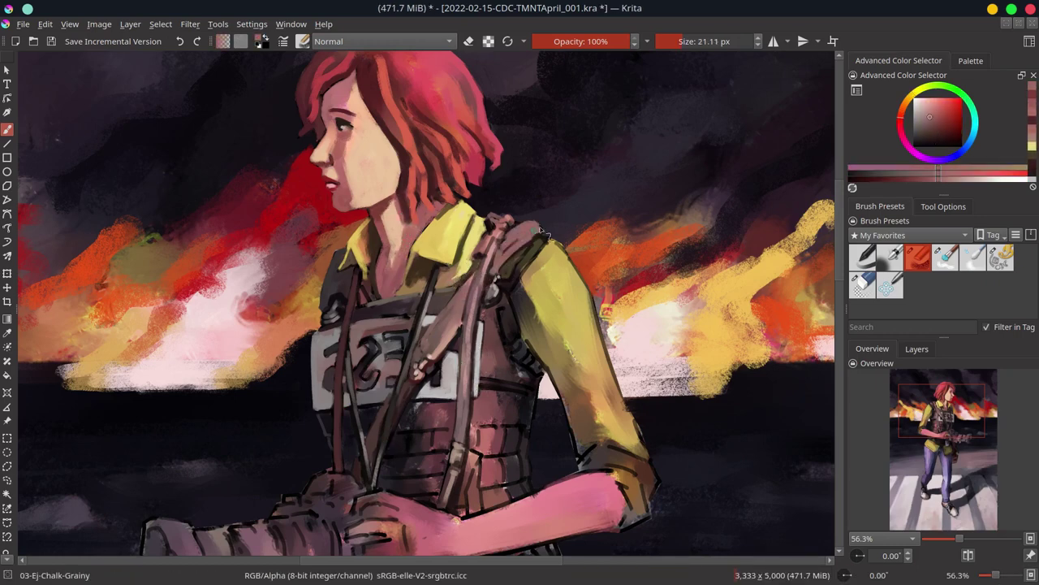
ctrl+click(495, 283)
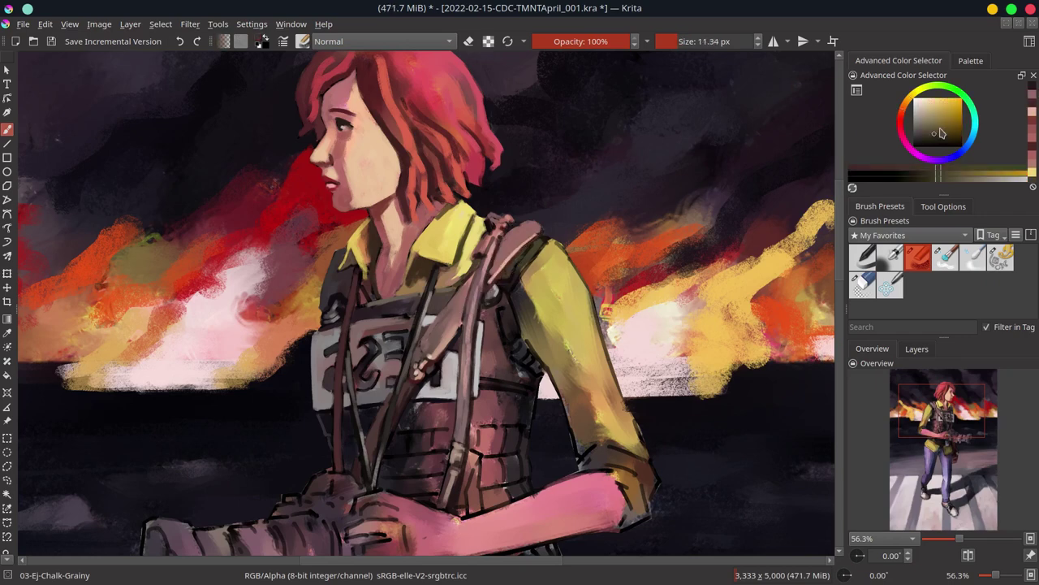
ctrl+click(442, 302)
ctrl+click(519, 268)
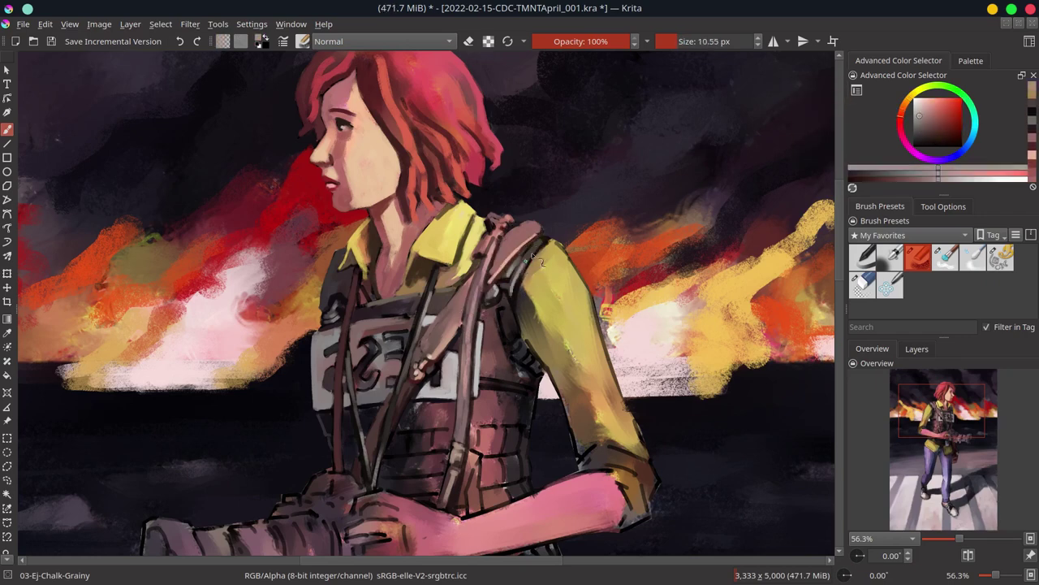
key(ctrl+s)
Step: Sample dark red and light skin tones and turn off the mirrored canvas view
scroll(551, 244, down, 5)
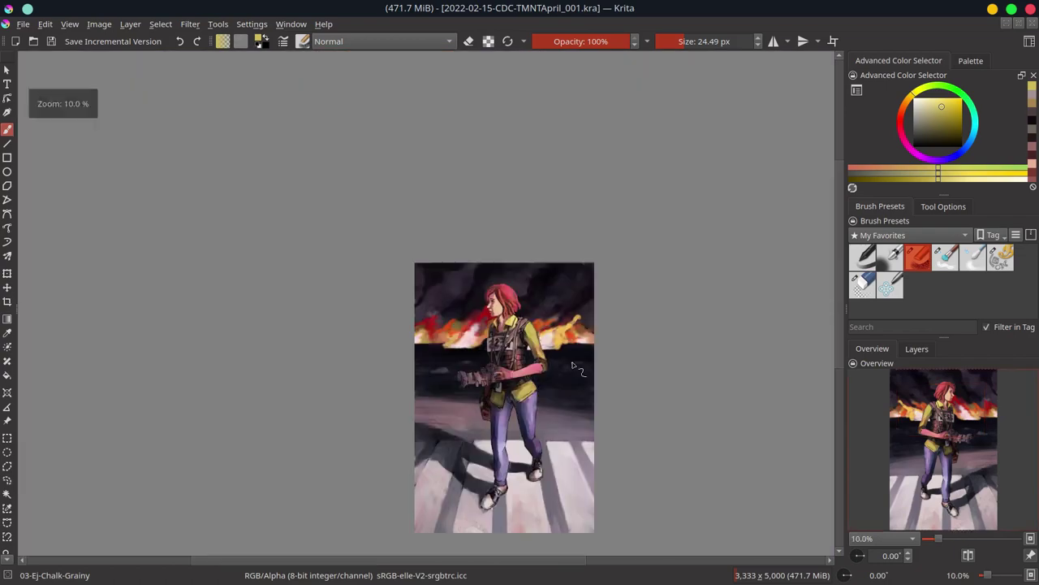
scroll(469, 313, up, 3)
ctrl+click(544, 463)
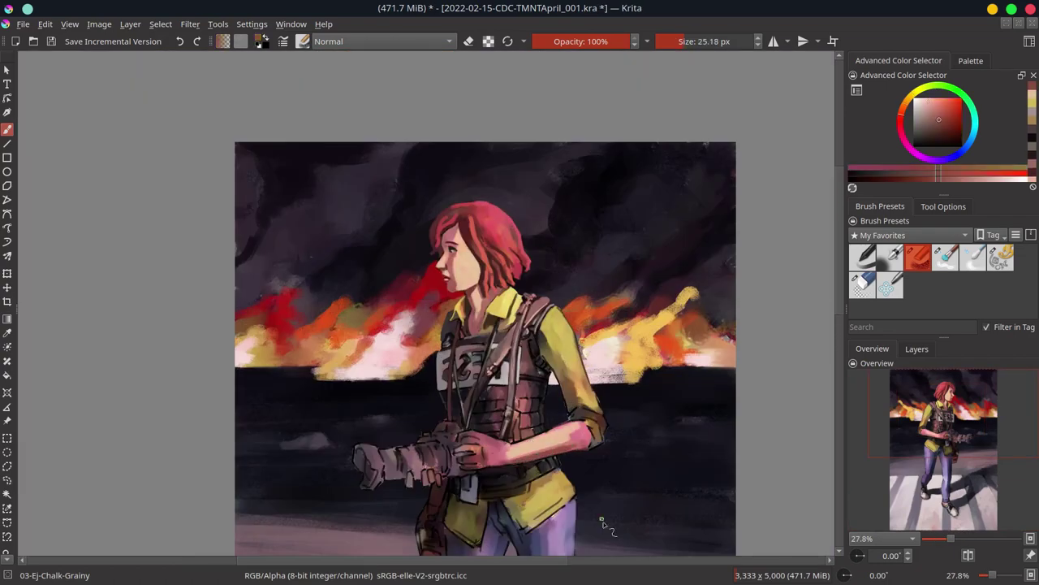
ctrl+click(410, 484)
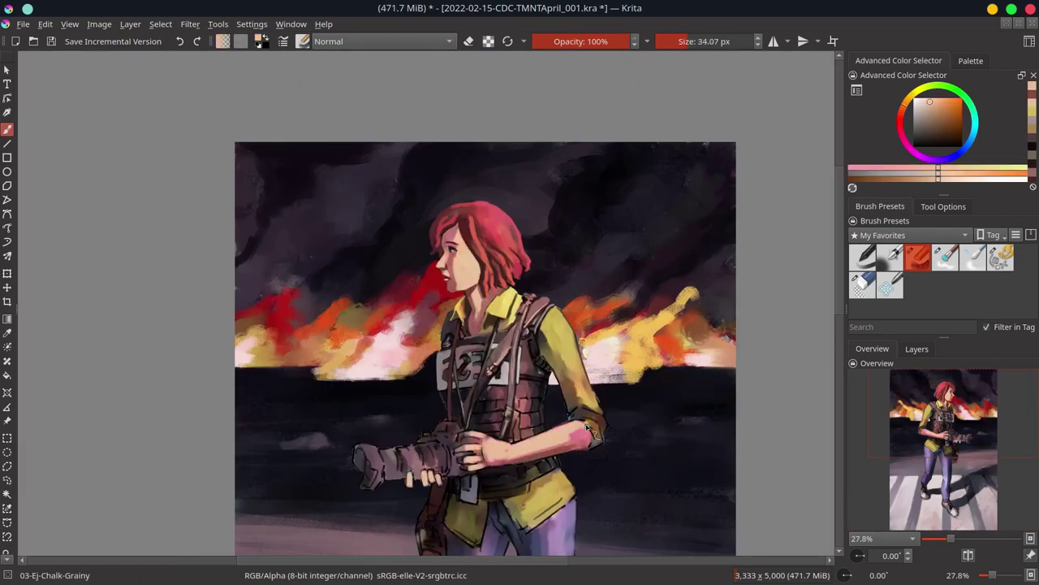
click(968, 556)
scroll(739, 387, down, 3)
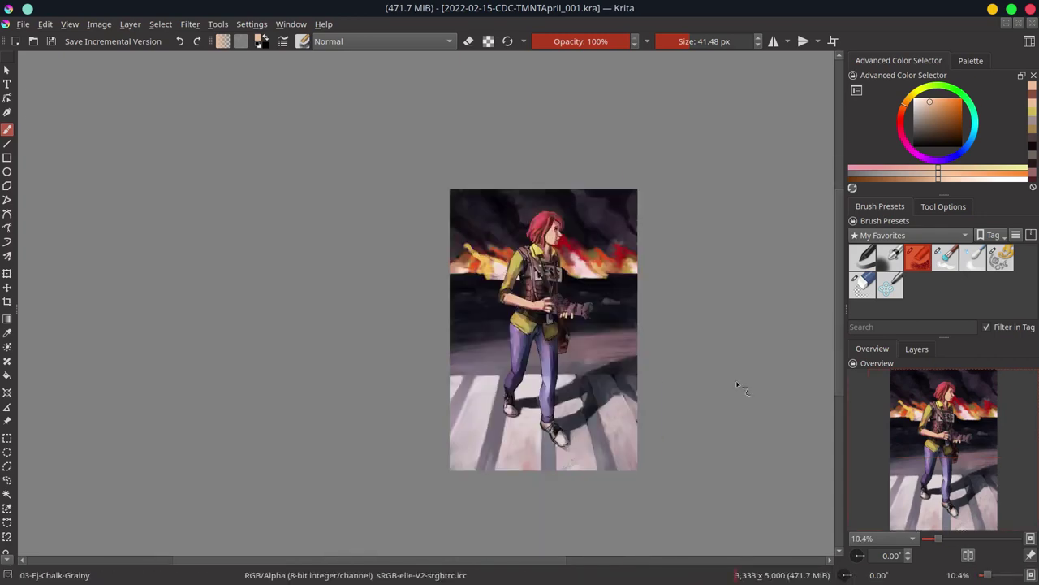
Step: Compare Filter Layer 5 on and off, then raise its opacity to 80%
click(917, 348)
click(855, 442)
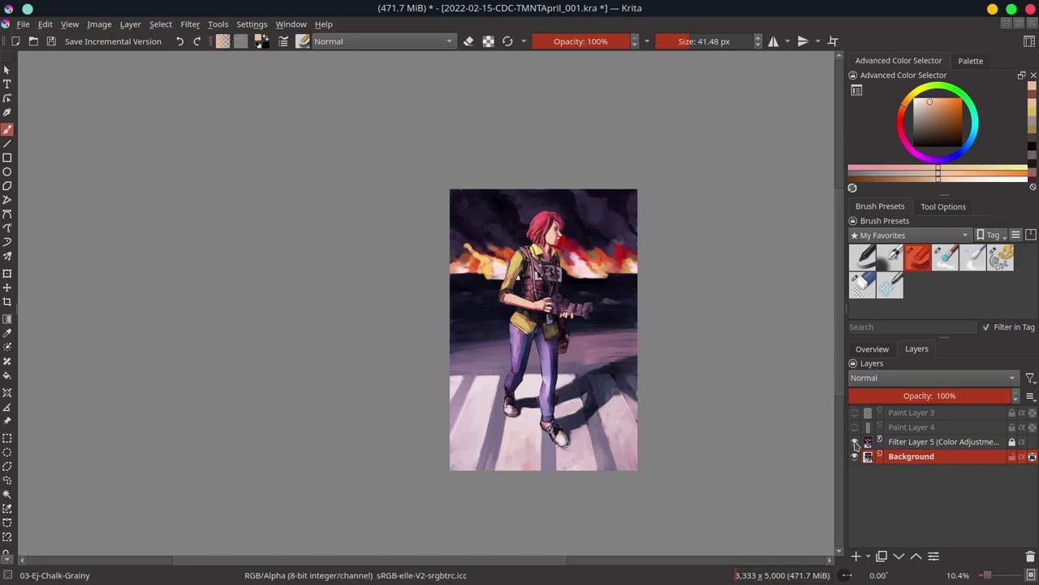
click(855, 441)
double_click(933, 442)
click(560, 399)
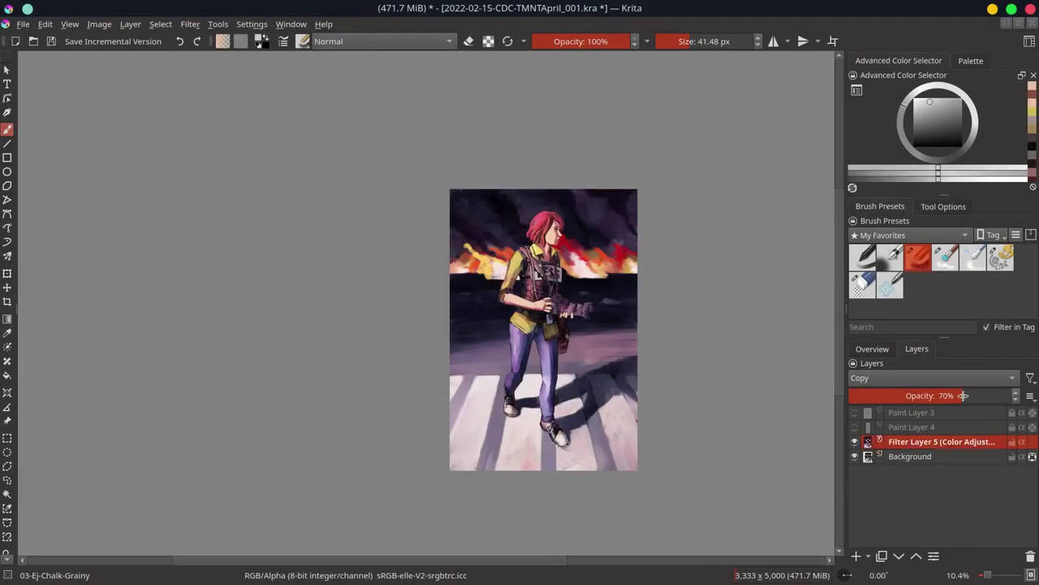
drag(963, 396, 979, 396)
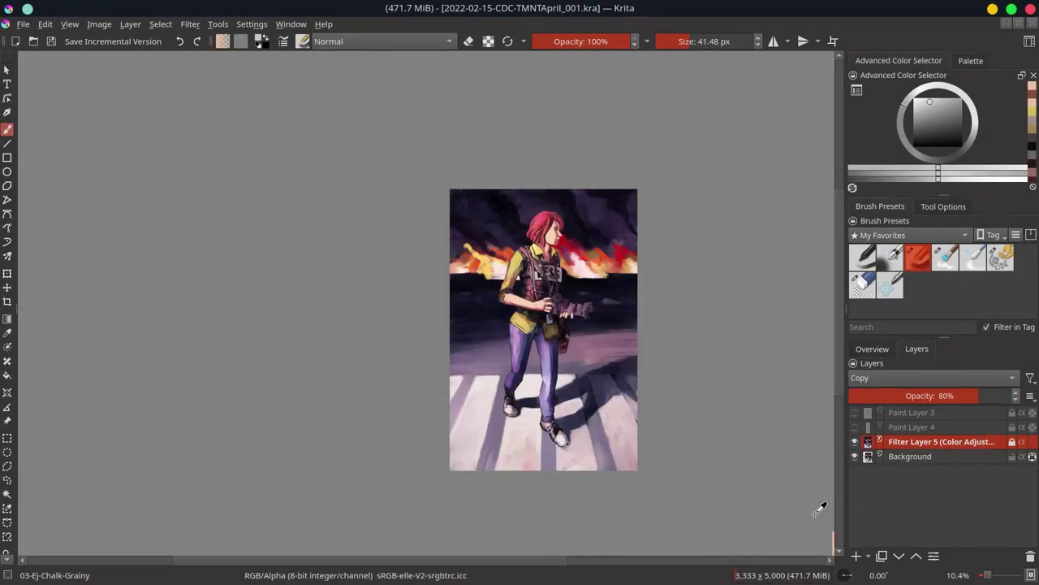
click(872, 349)
drag(439, 356, 465, 337)
ctrl+click(464, 337)
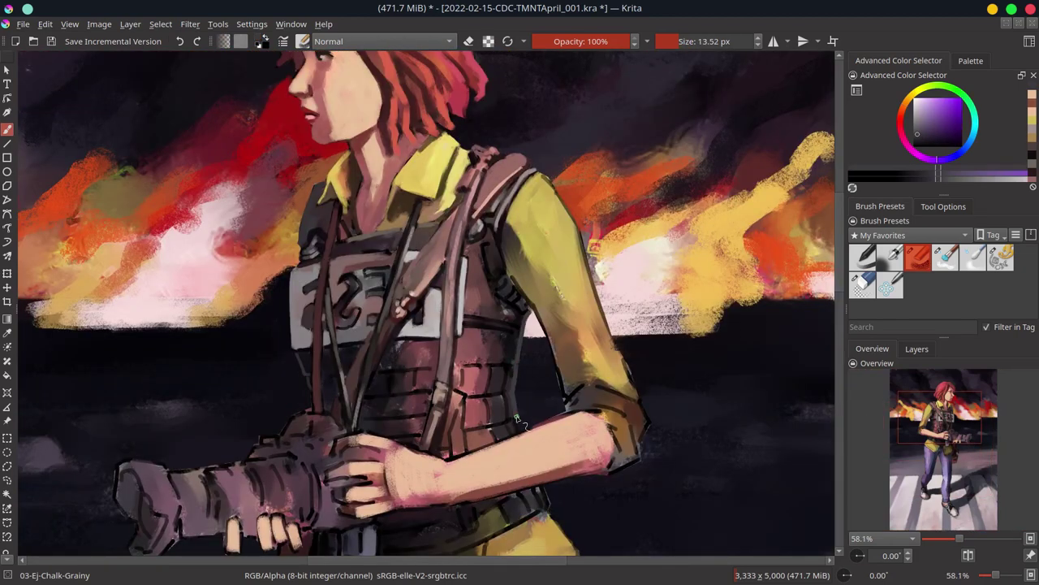
Step: Sample beige, dark red and magenta tones and set the brush to about 12 px
ctrl+click(387, 203)
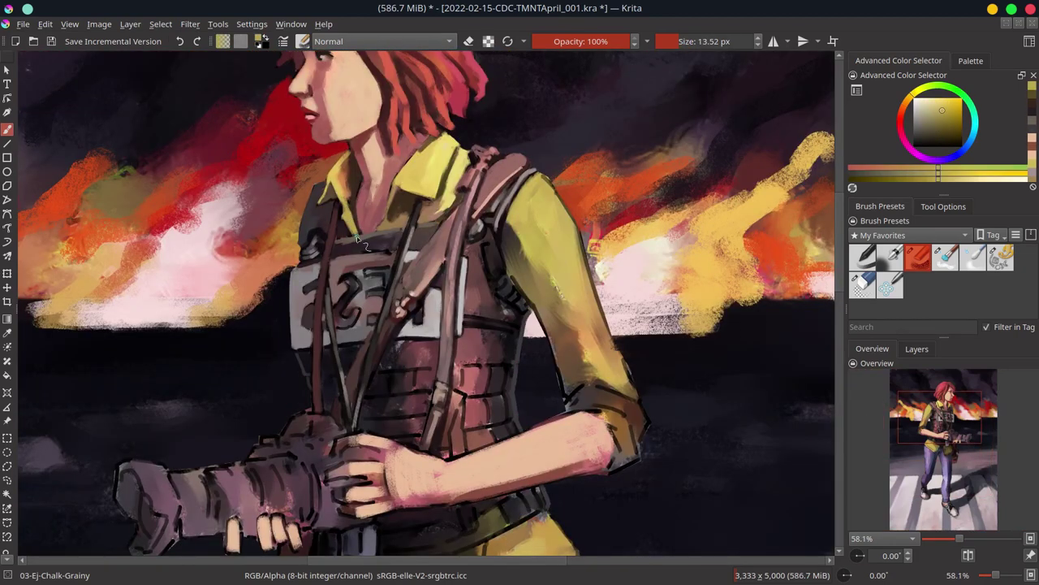
ctrl+click(387, 225)
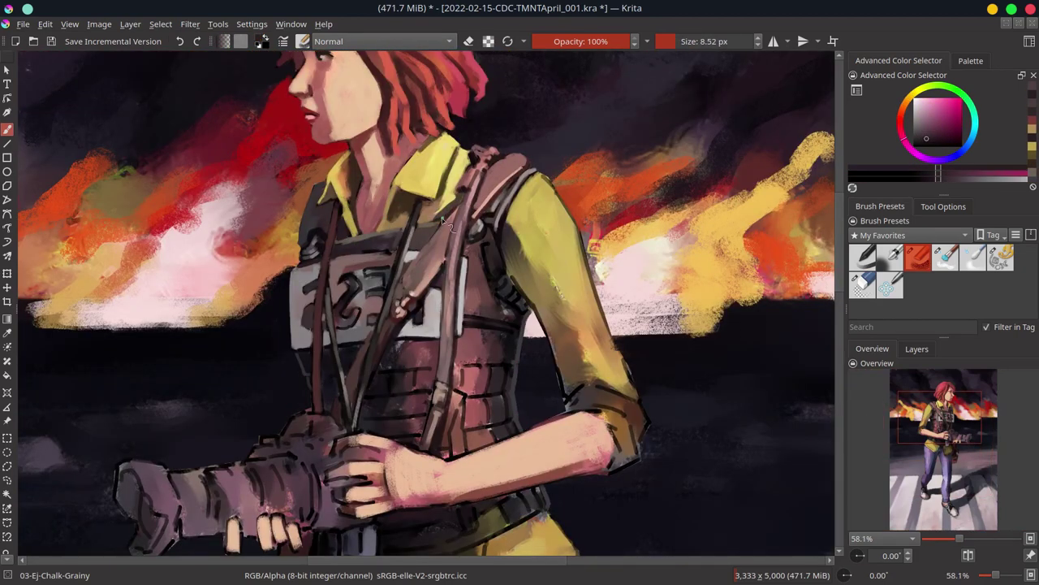
ctrl+click(498, 335)
ctrl+click(484, 264)
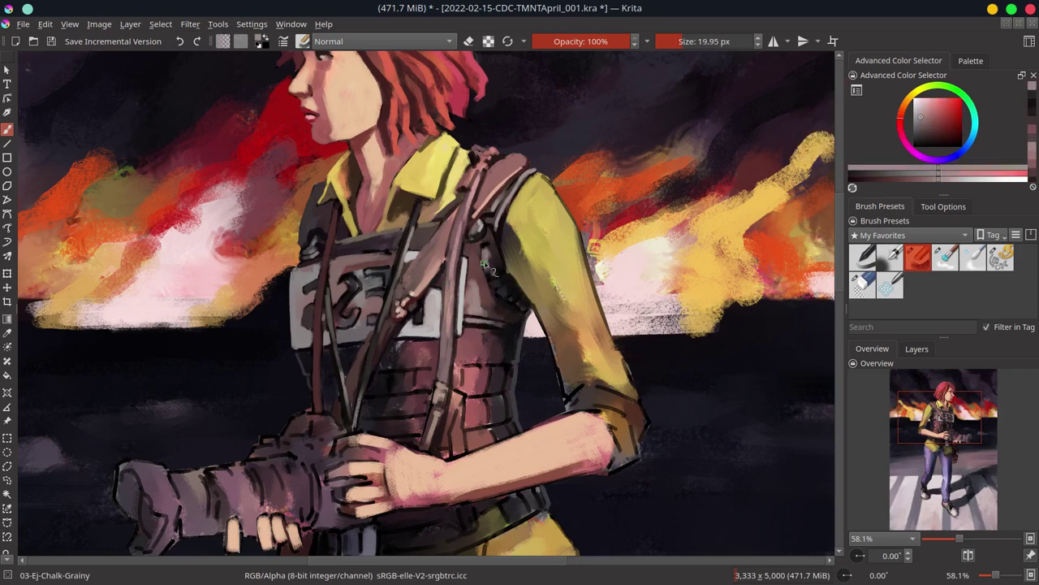
ctrl+click(488, 274)
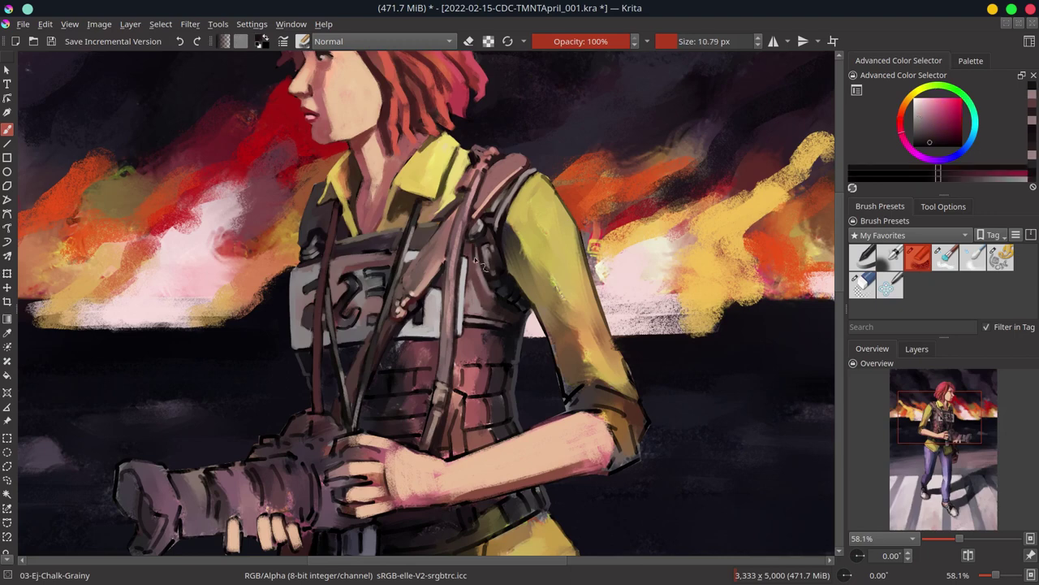
drag(479, 253, 489, 236)
ctrl+click(486, 281)
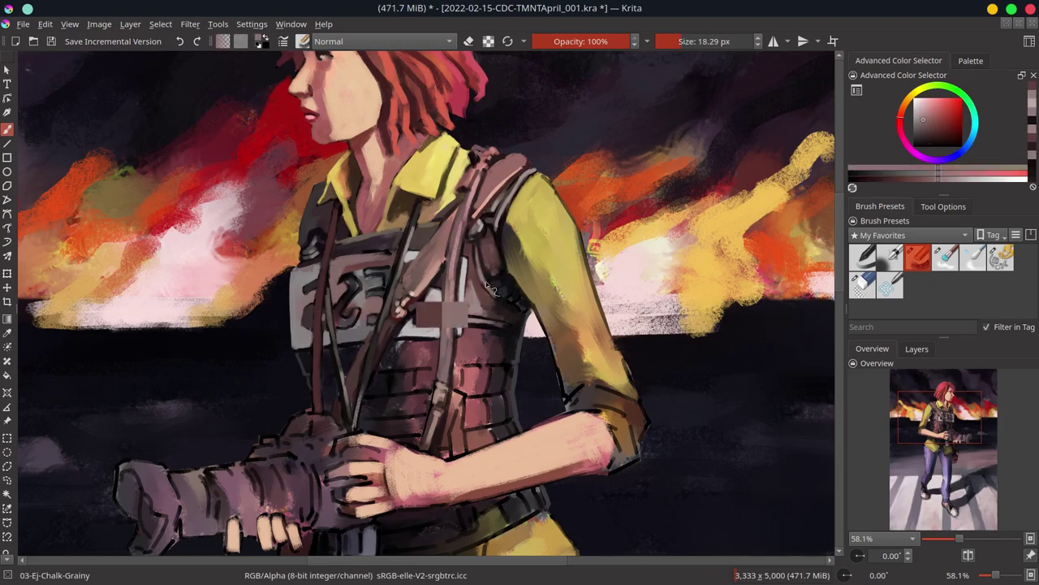
drag(486, 281, 513, 277)
Step: Shade down the yellow sleeve in orange and add light yellow strokes along its edge
ctrl+click(521, 231)
drag(520, 235, 585, 362)
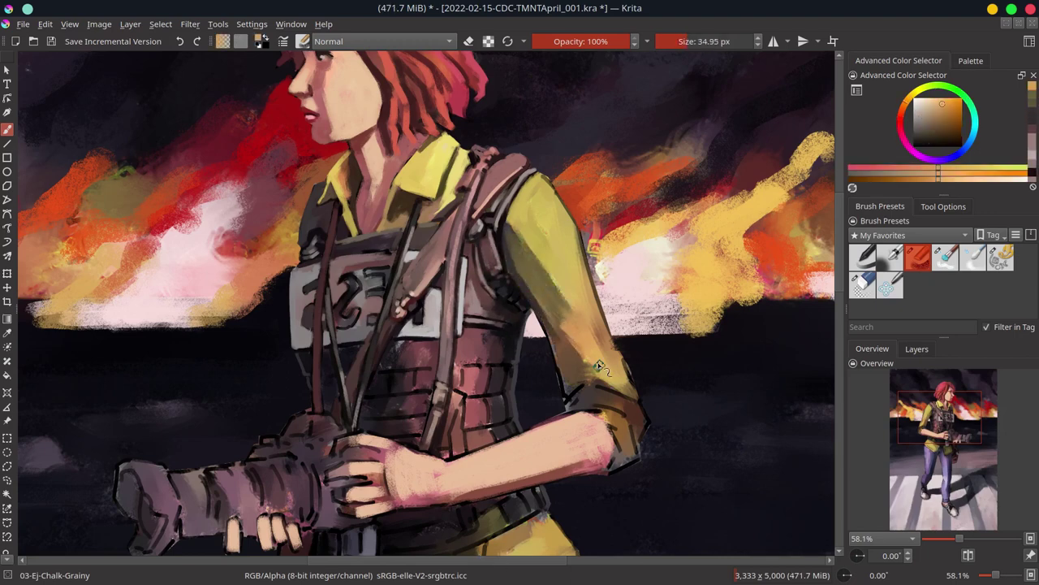
ctrl+click(568, 244)
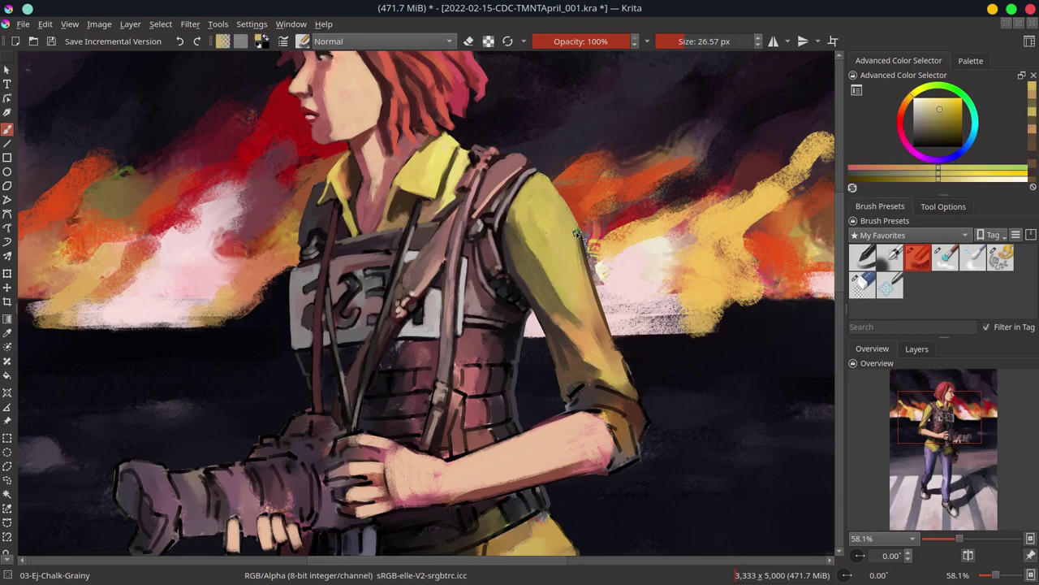
mouse_move(609, 337)
mouse_down()
mouse_move(623, 423)
mouse_move(640, 410)
mouse_up()
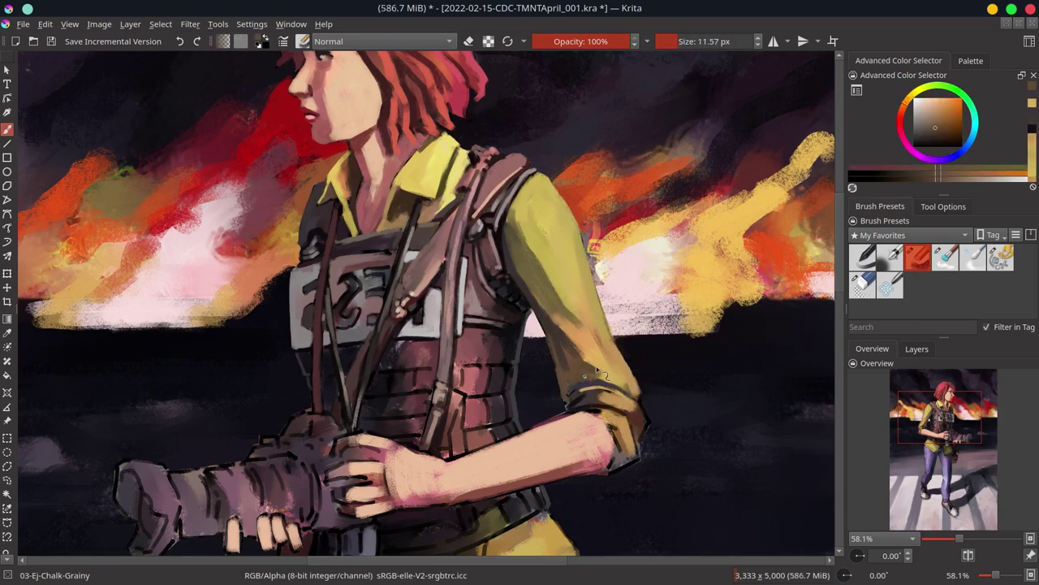
Step: Reshape the cuff and forearm edge with dark purple and peach skin, save, and zoom out
ctrl+click(621, 487)
mouse_move(585, 475)
mouse_down()
mouse_move(607, 467)
mouse_move(487, 430)
mouse_up()
ctrl+click(608, 467)
key(ctrl+s)
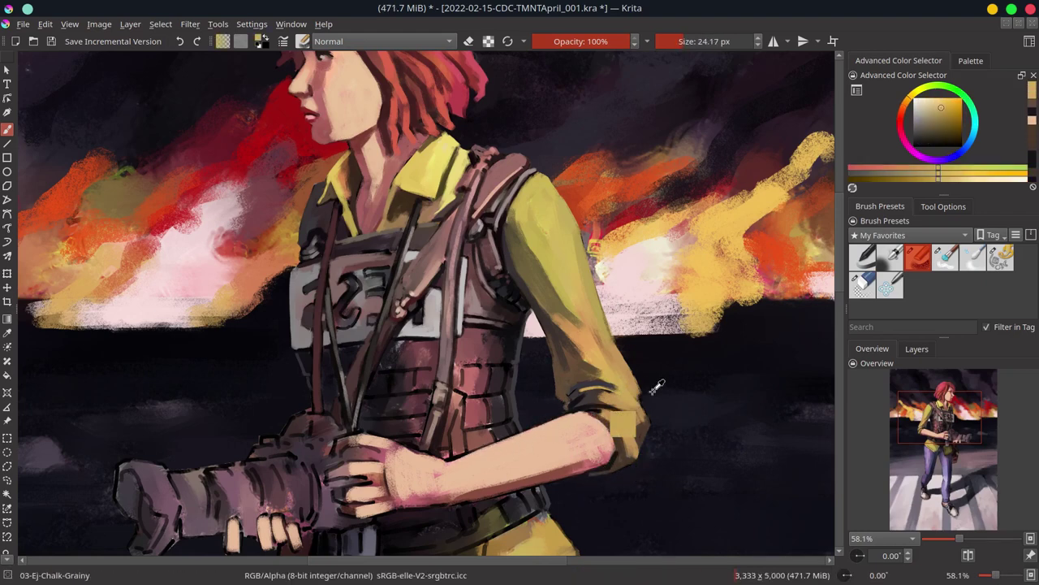
ctrl+click(623, 424)
key(ctrl+shift+0)
Step: Hide Filter Layer 5, sample pale crosswalk and dark road colours, and save
click(916, 349)
click(855, 442)
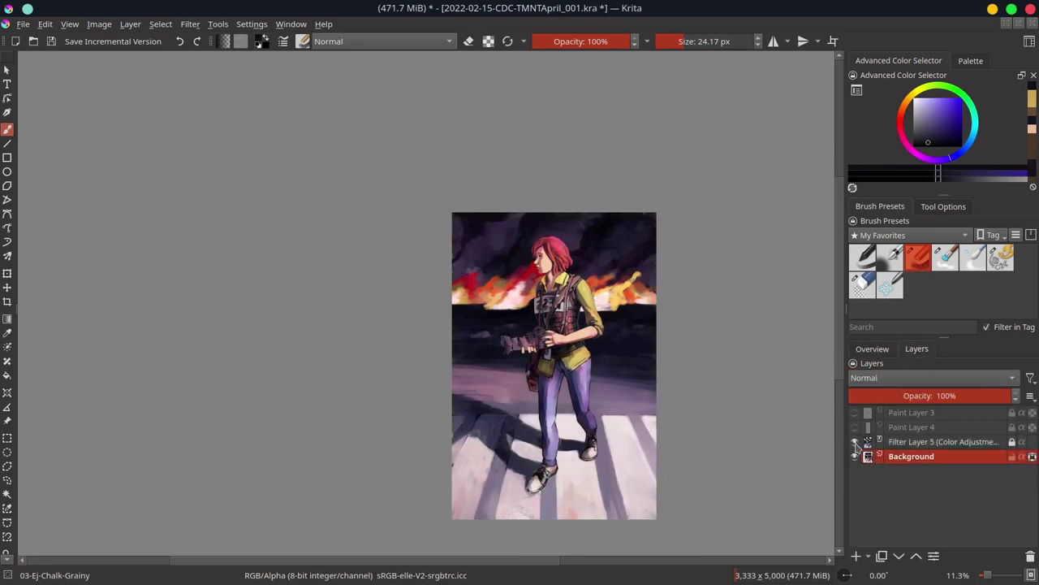
click(854, 441)
scroll(508, 459, up, 3)
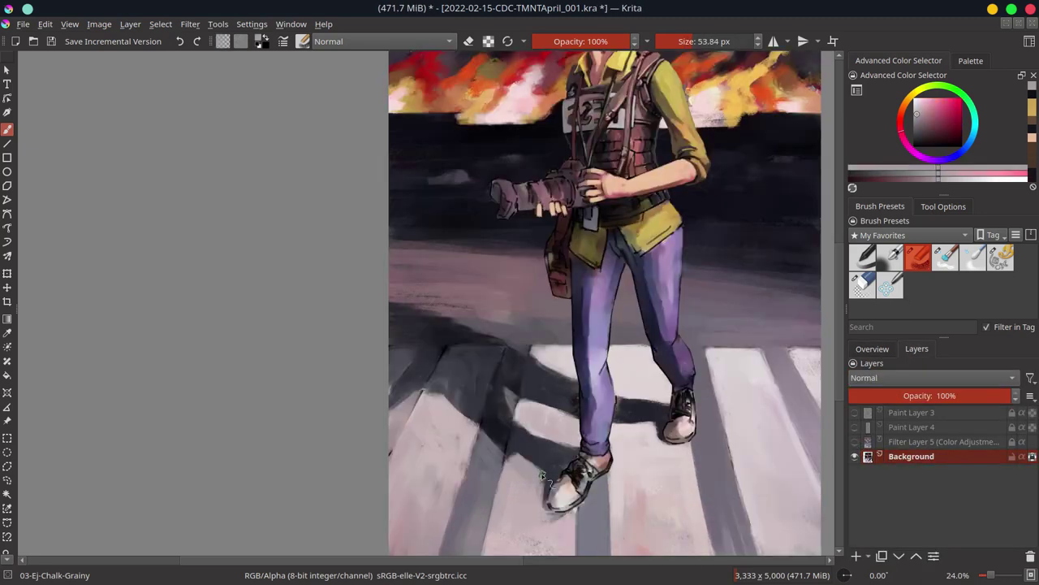
ctrl+click(505, 454)
scroll(500, 451, down, 3)
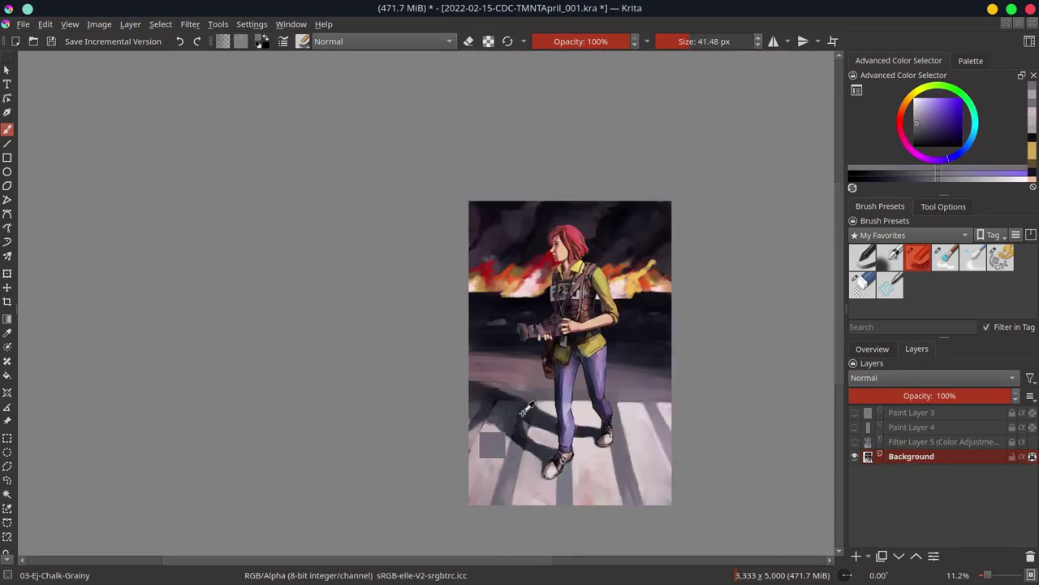
ctrl+click(595, 449)
key(ctrl+s)
Step: Repaint the PRESS chest plate lettering with pale grey and dark mauve, then save
click(875, 349)
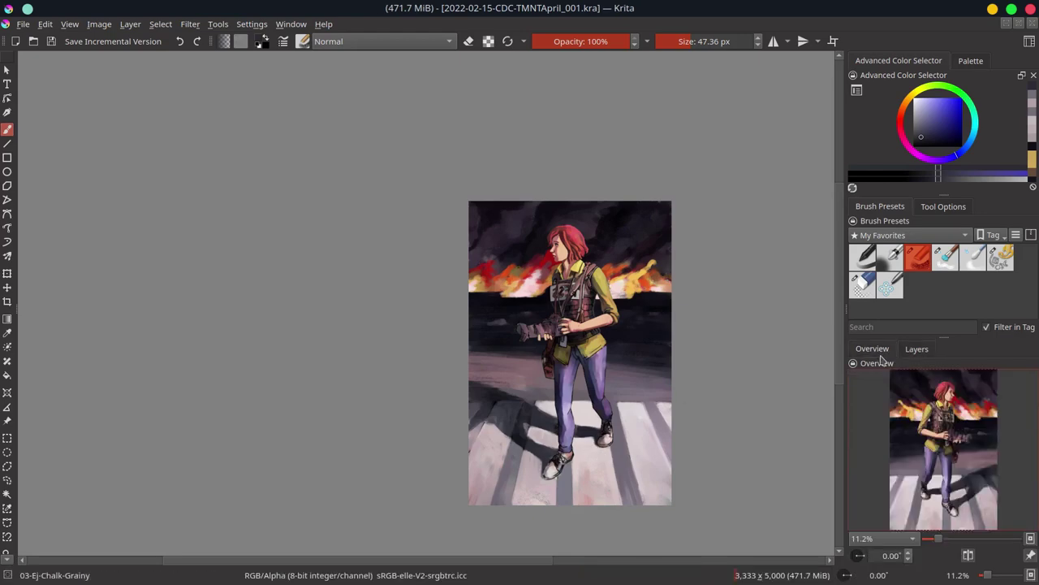
scroll(573, 331, up, 6)
ctrl+click(442, 268)
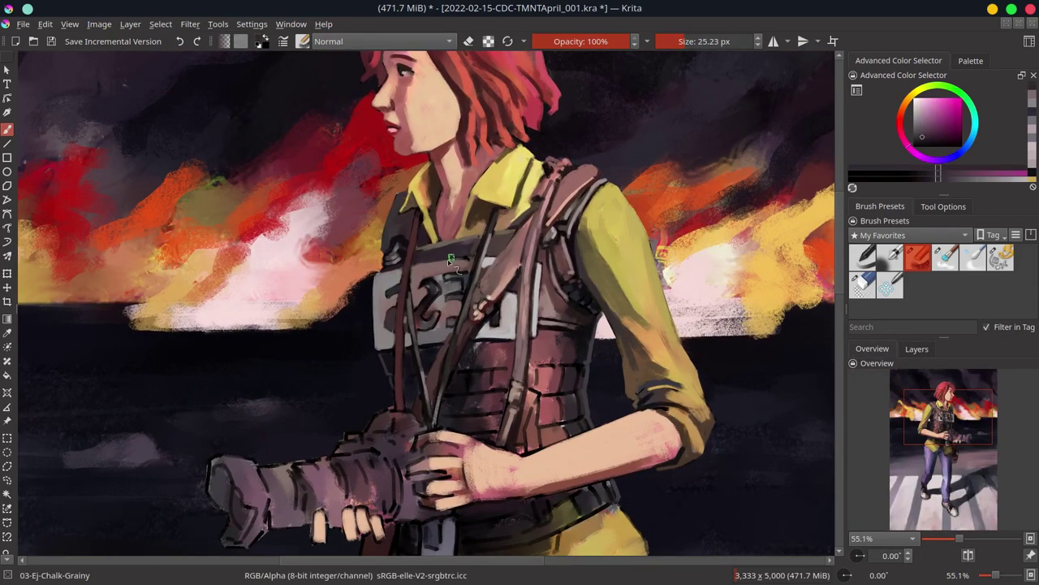
drag(439, 268, 467, 262)
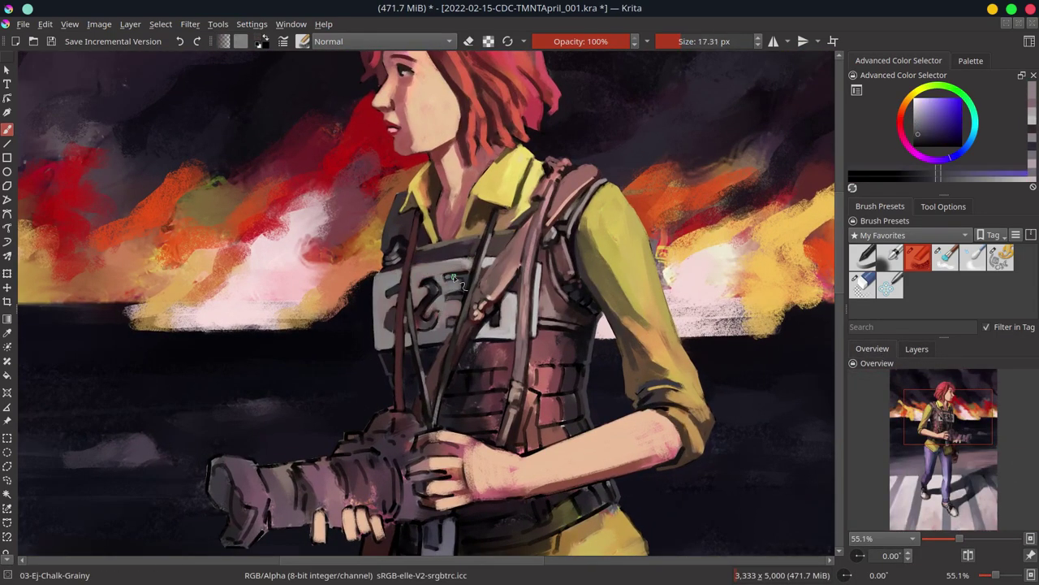
ctrl+click(430, 307)
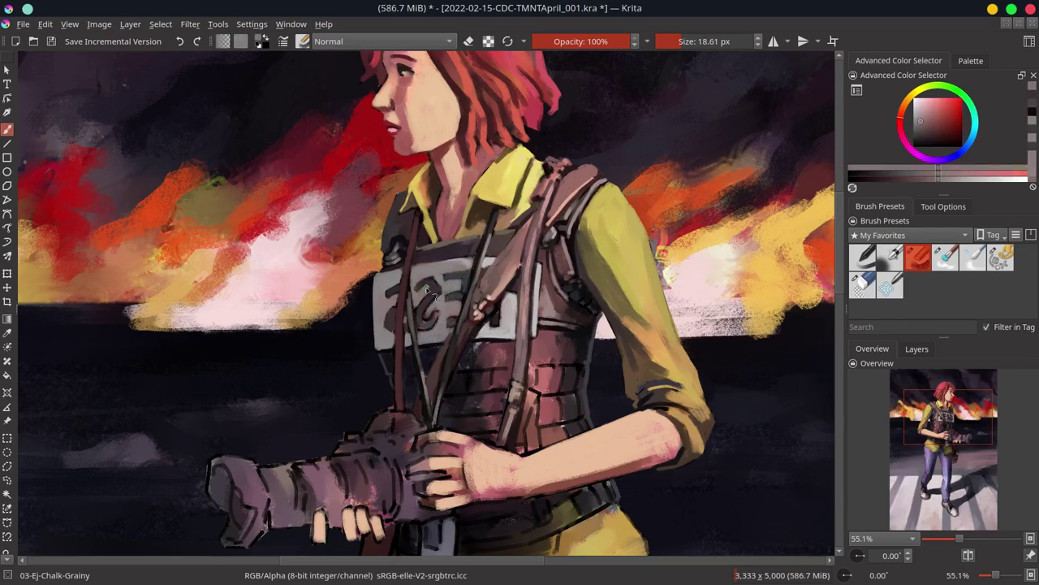
ctrl+click(501, 291)
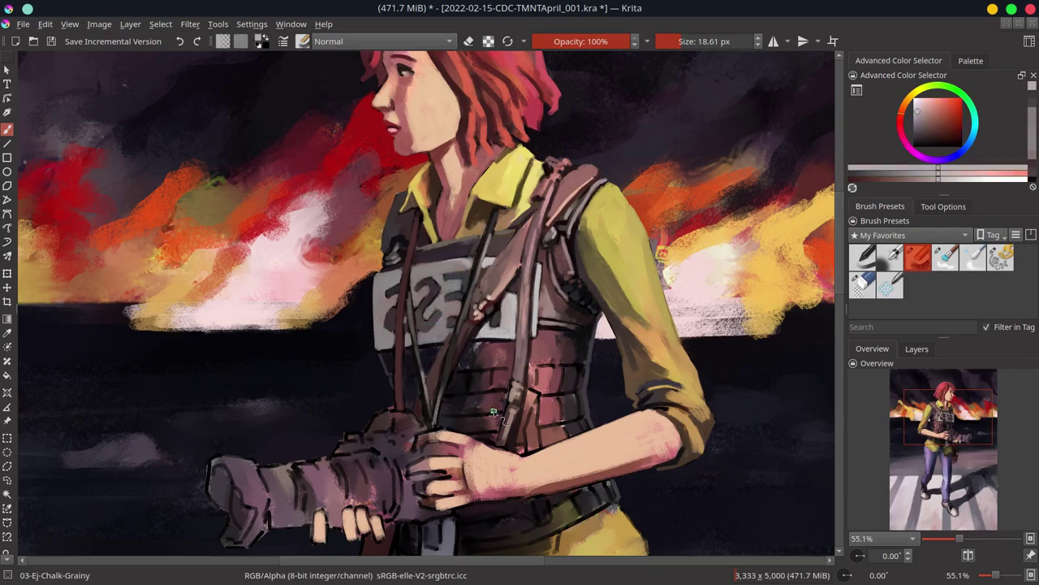
key(ctrl+s)
scroll(493, 412, down, 5)
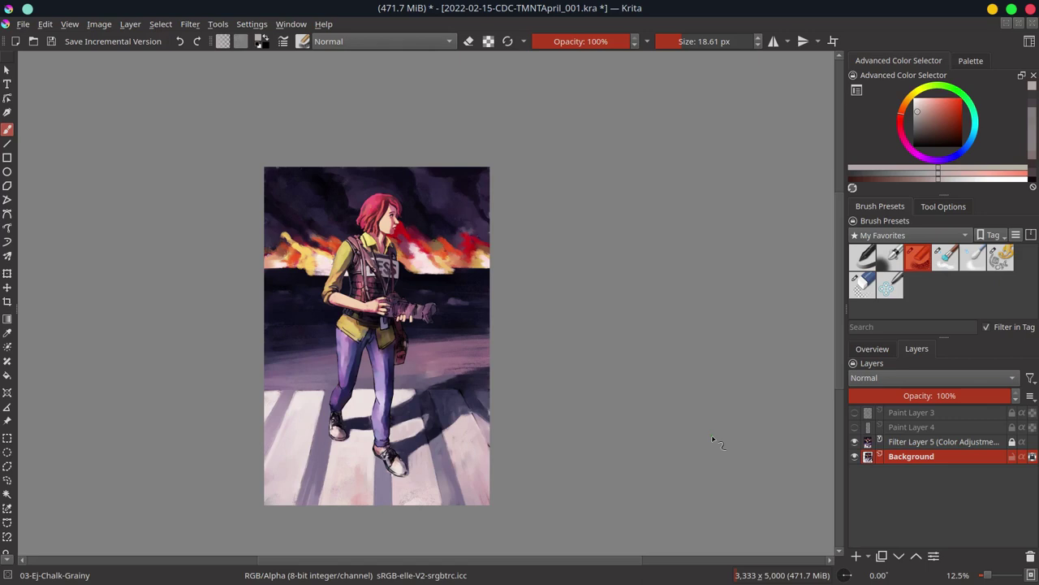
Step: With the filter layer hidden, paint dark smoke over the chin patch and add red flame streaks
click(854, 441)
scroll(388, 216, up, 5)
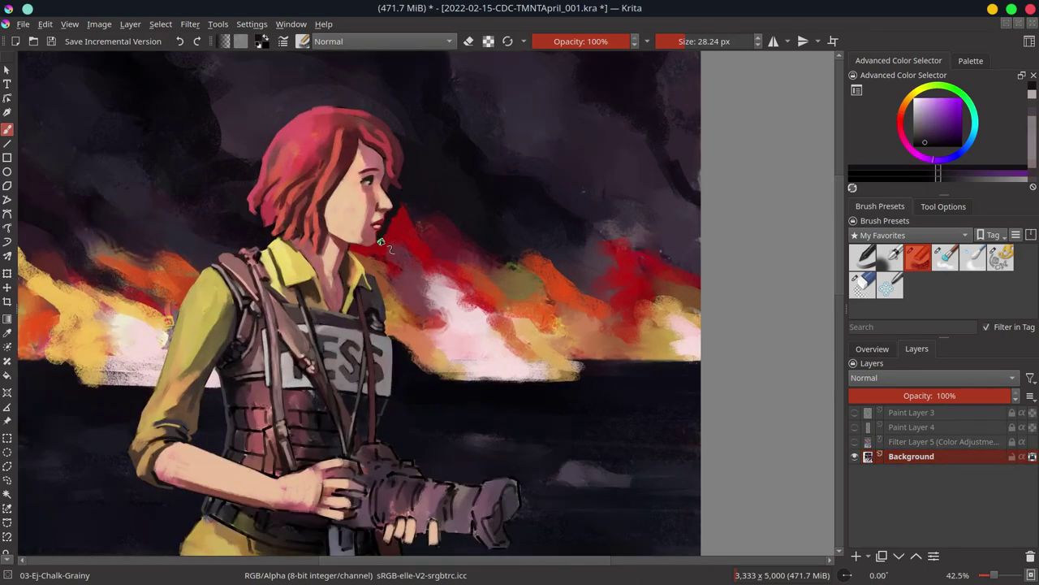
drag(369, 247, 390, 268)
mouse_move(402, 207)
mouse_down()
mouse_move(447, 244)
mouse_move(443, 261)
mouse_up()
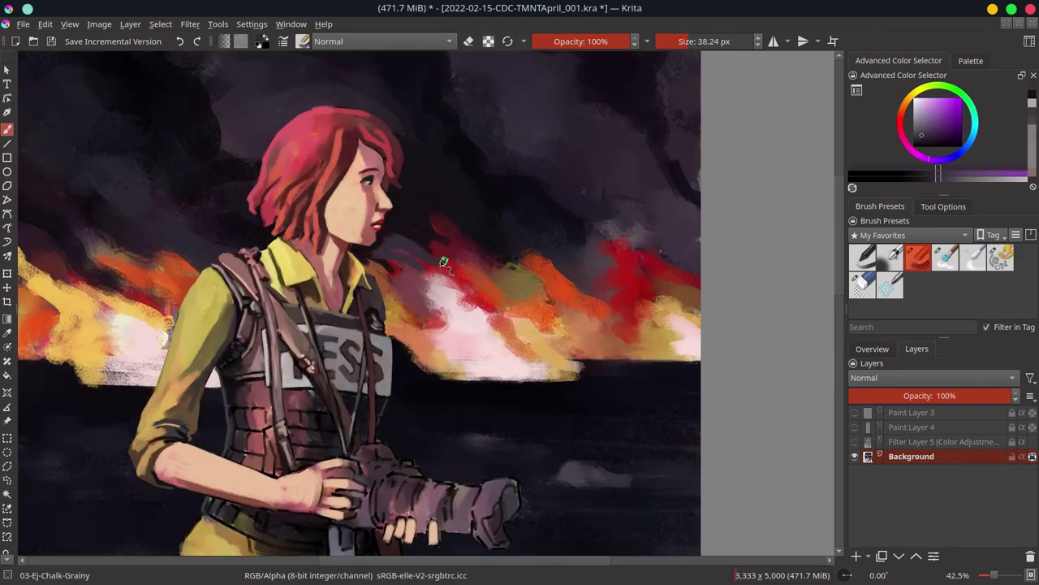
ctrl+click(524, 317)
Step: Sample the face's skin colour, save, and recheck the painting with the filter layer shown
scroll(689, 386, down, 5)
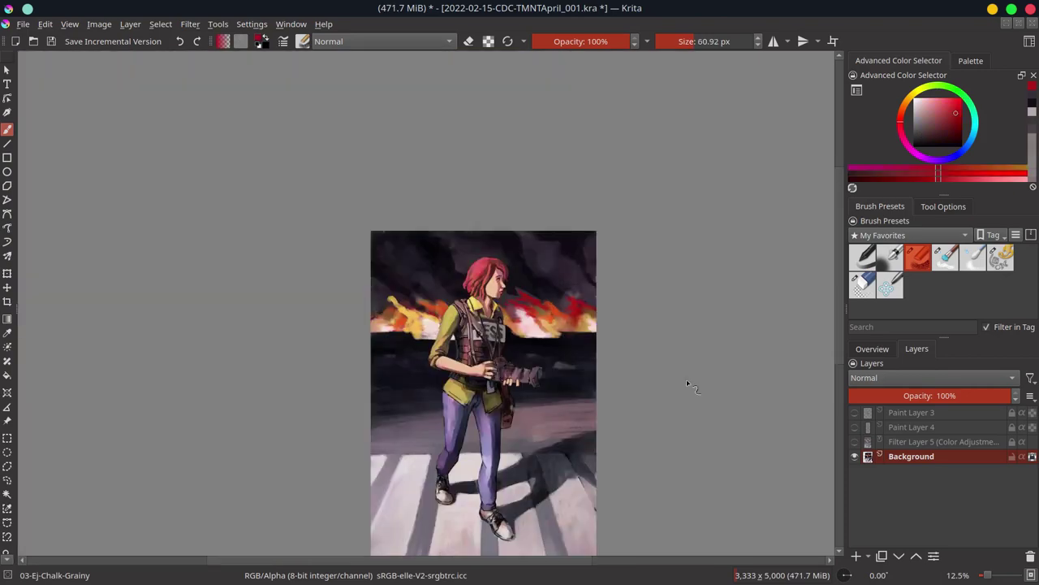
scroll(496, 316, up, 5)
ctrl+click(491, 187)
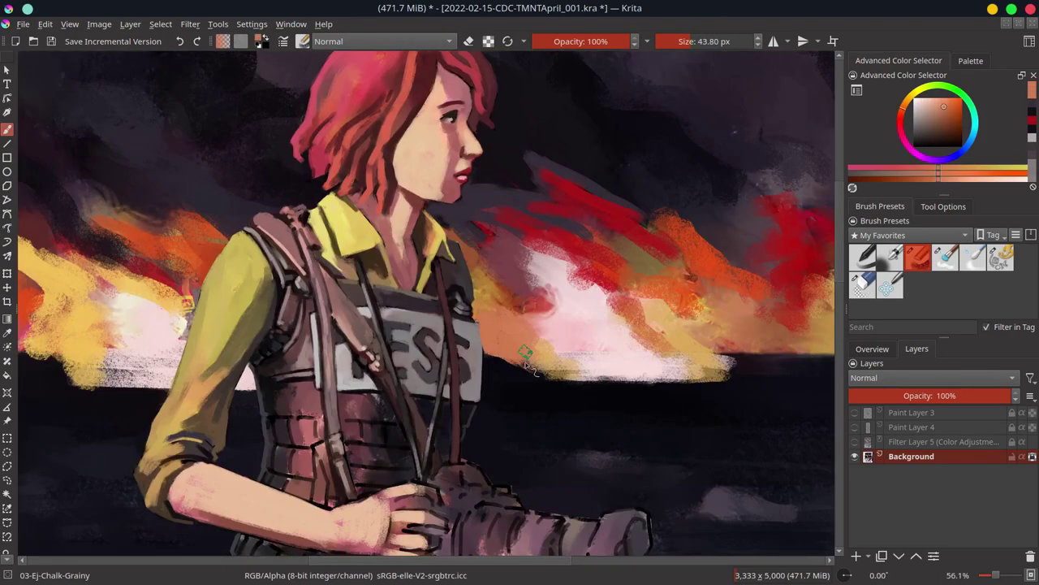
scroll(491, 327, down, 5)
key(ctrl+s)
click(855, 441)
drag(783, 422, 741, 285)
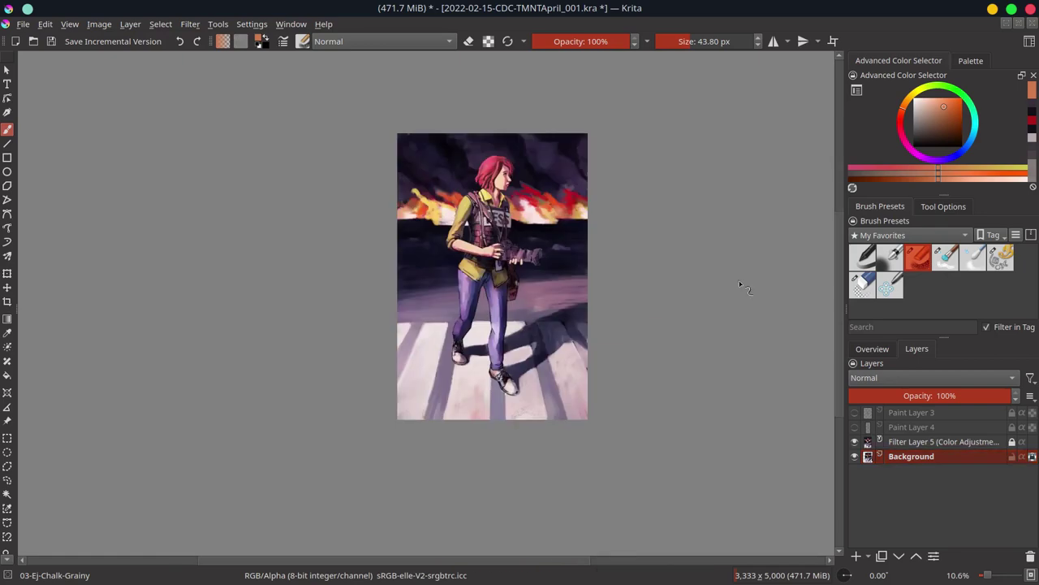
Step: Hide the filter layer again and sample pinkish-red and skin tones from the vest and arm
click(854, 440)
scroll(513, 217, up, 5)
ctrl+click(513, 218)
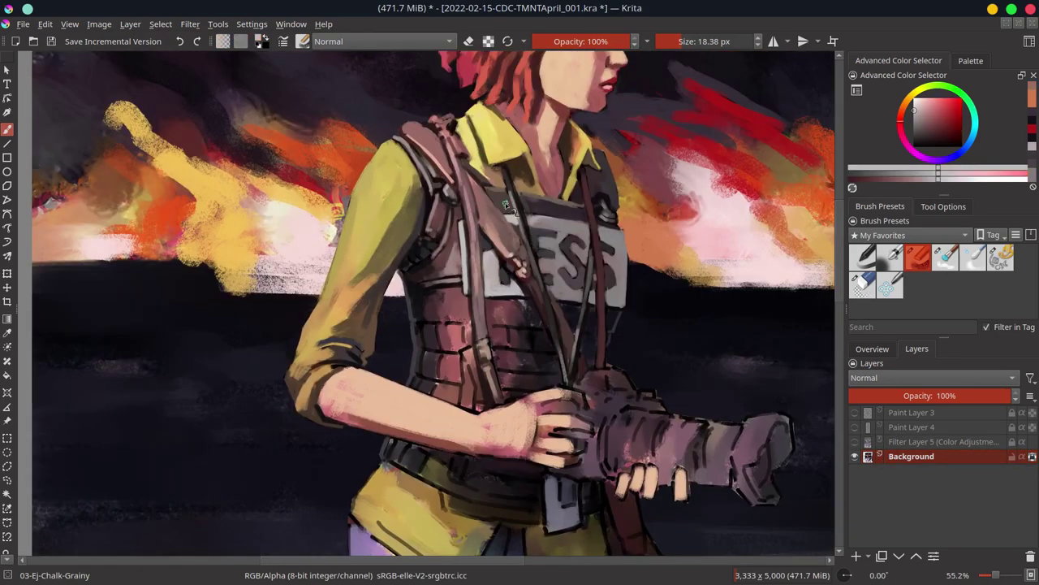
drag(513, 215, 507, 192)
ctrl+click(490, 329)
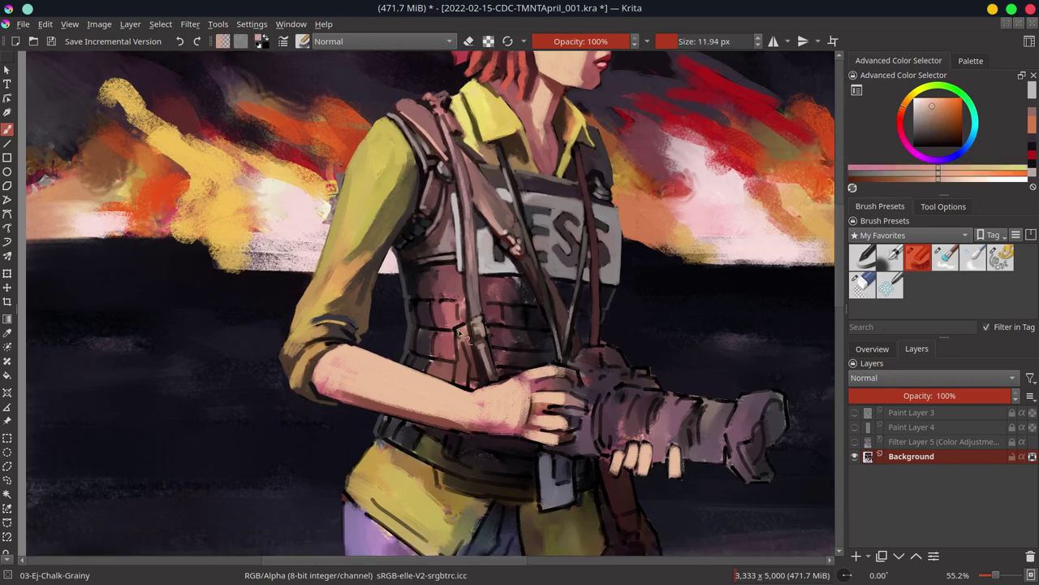
ctrl+click(487, 333)
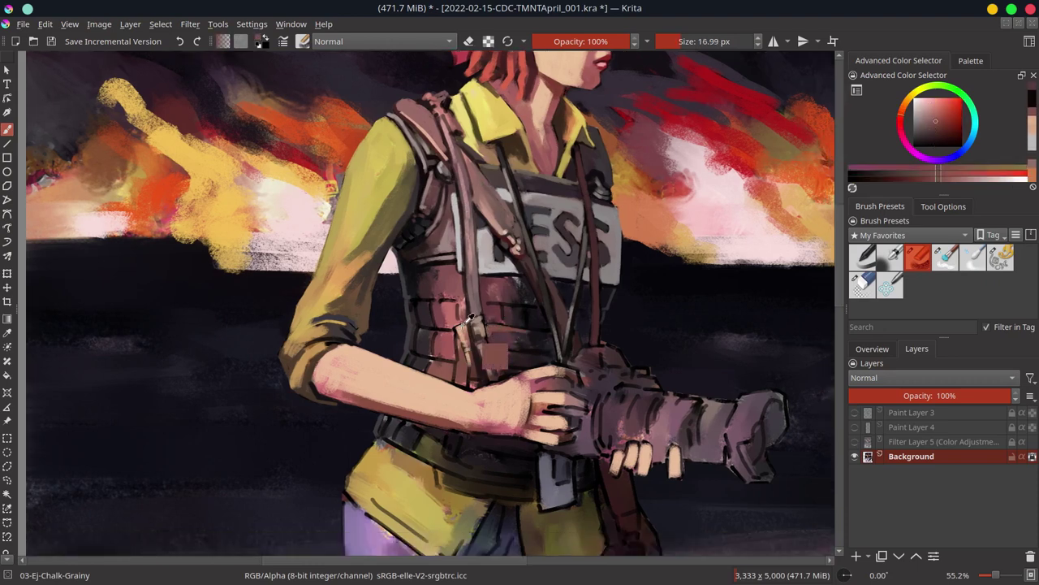
key(bracketright)
Step: Touch up the forearm with lighter pink skin tones using a slightly smaller brush
ctrl+click(491, 288)
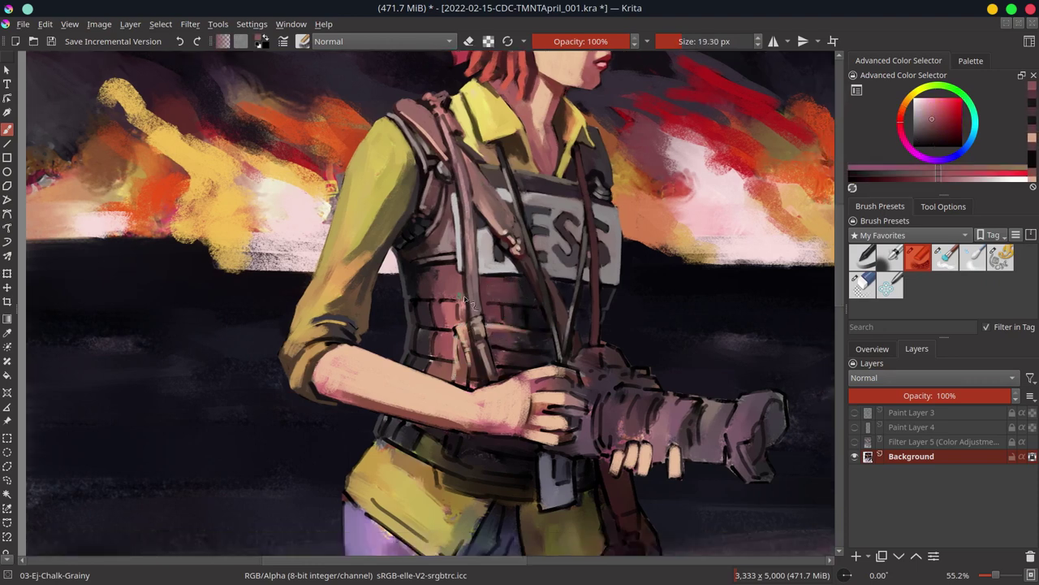
ctrl+click(519, 295)
key(bracketright)
ctrl+click(501, 355)
ctrl+click(491, 374)
key(bracketleft)
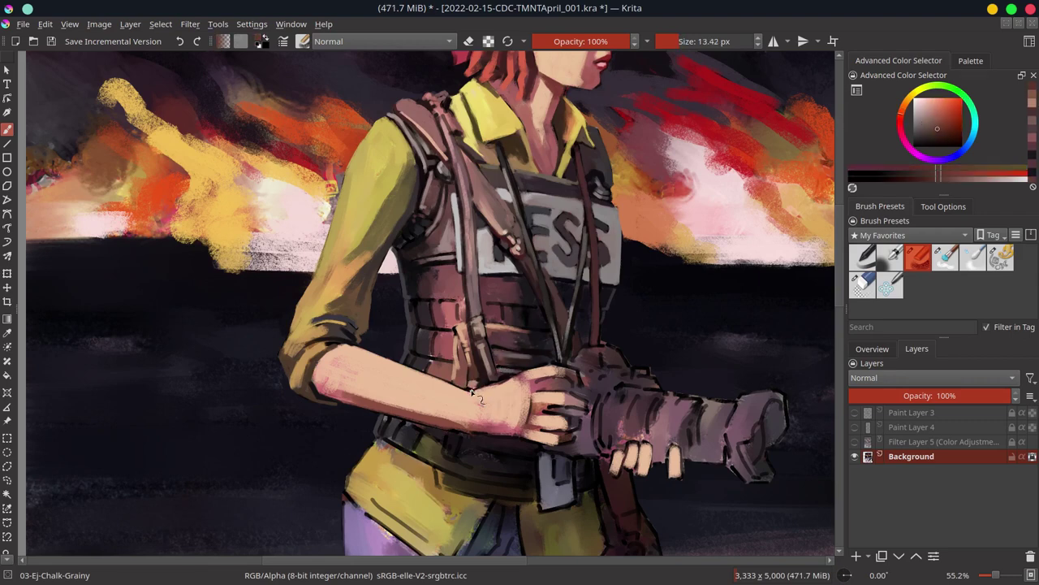
ctrl+click(479, 396)
Step: Paint dark magenta shading and brown strap details on the vest
ctrl+click(454, 365)
ctrl+click(419, 308)
key(bracketright)
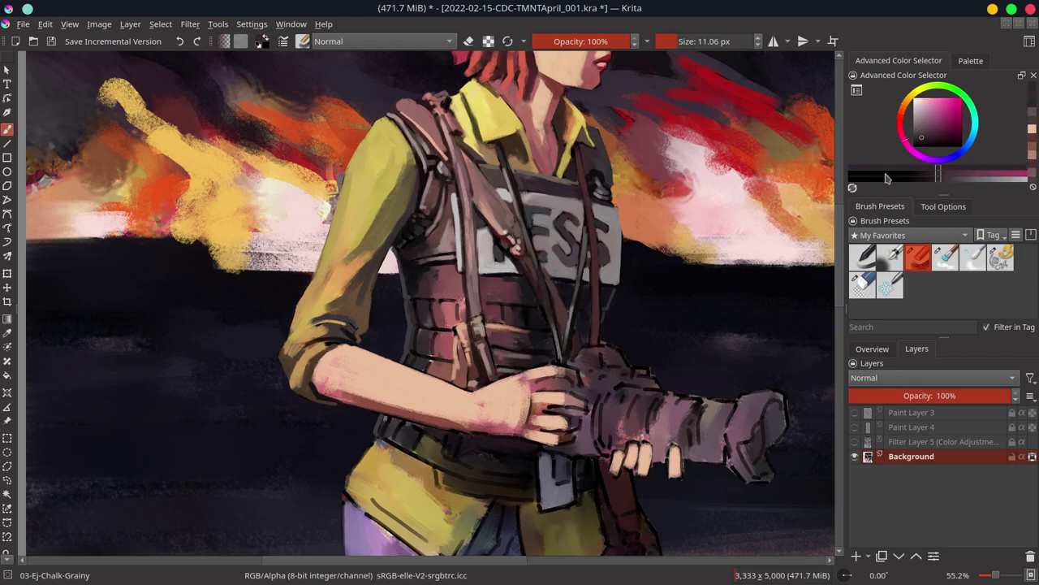
ctrl+click(426, 320)
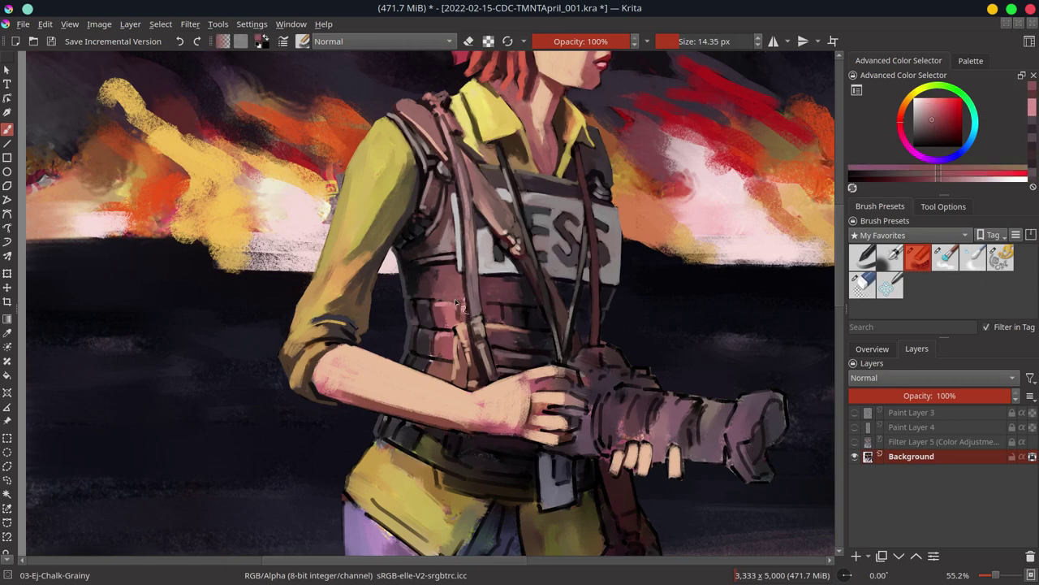
ctrl+click(495, 310)
ctrl+click(530, 315)
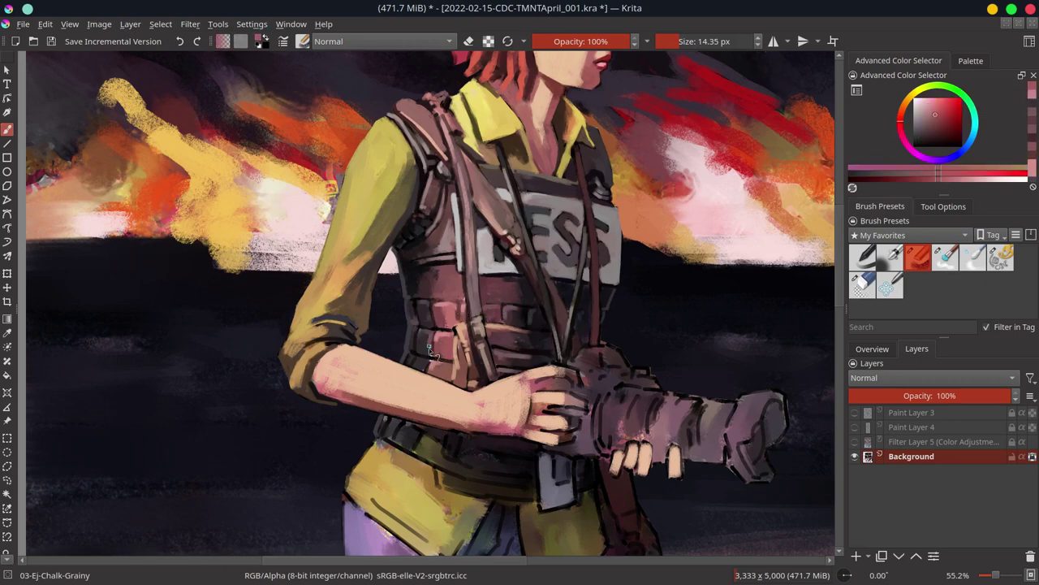
ctrl+click(432, 358)
Step: Sample arm, sleeve and vest colours, then tilt the canvas view about 21 degrees
ctrl+click(490, 394)
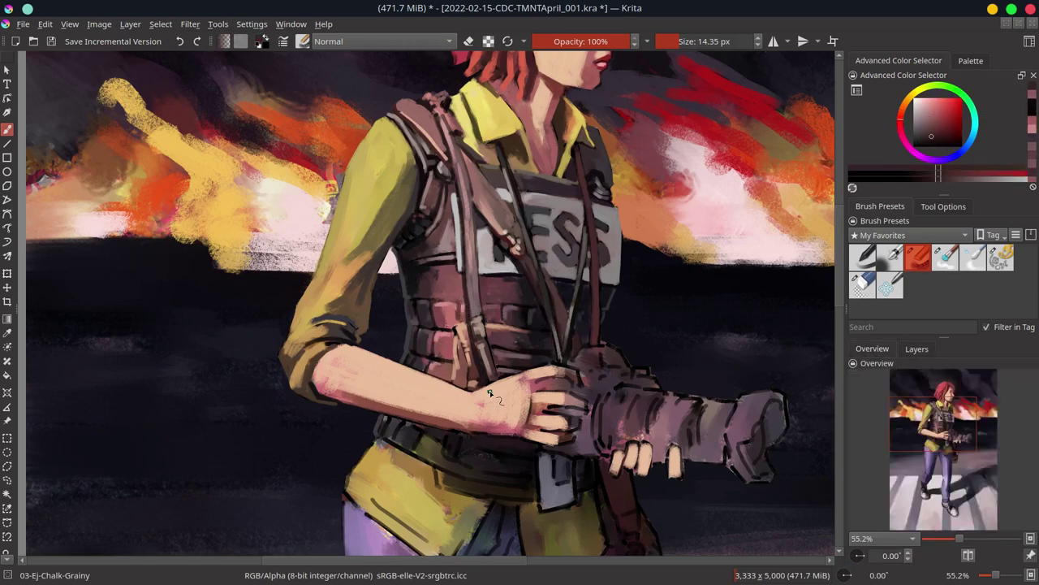
ctrl+click(345, 238)
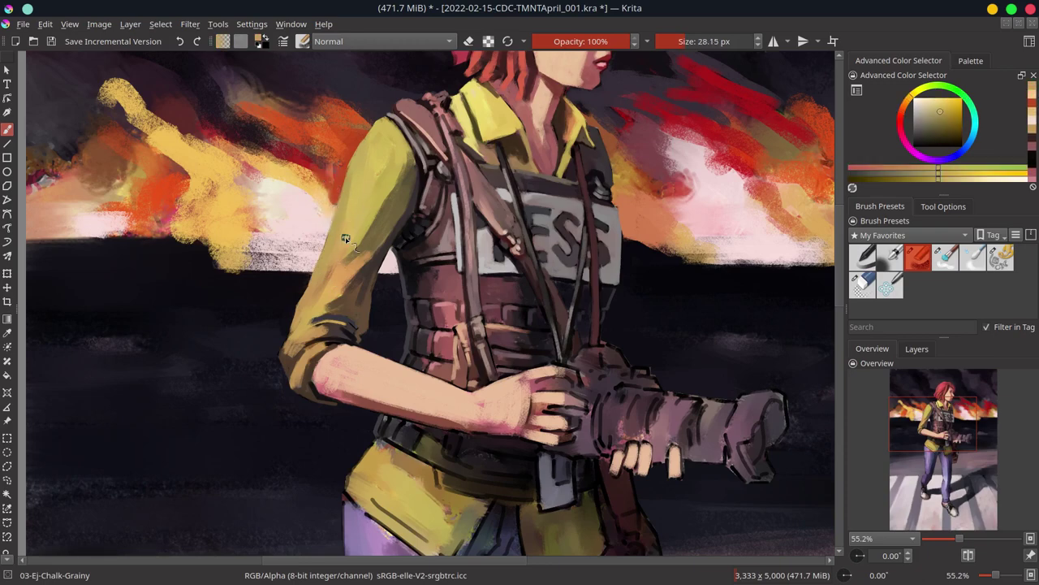
ctrl+click(345, 238)
drag(345, 238, 342, 384)
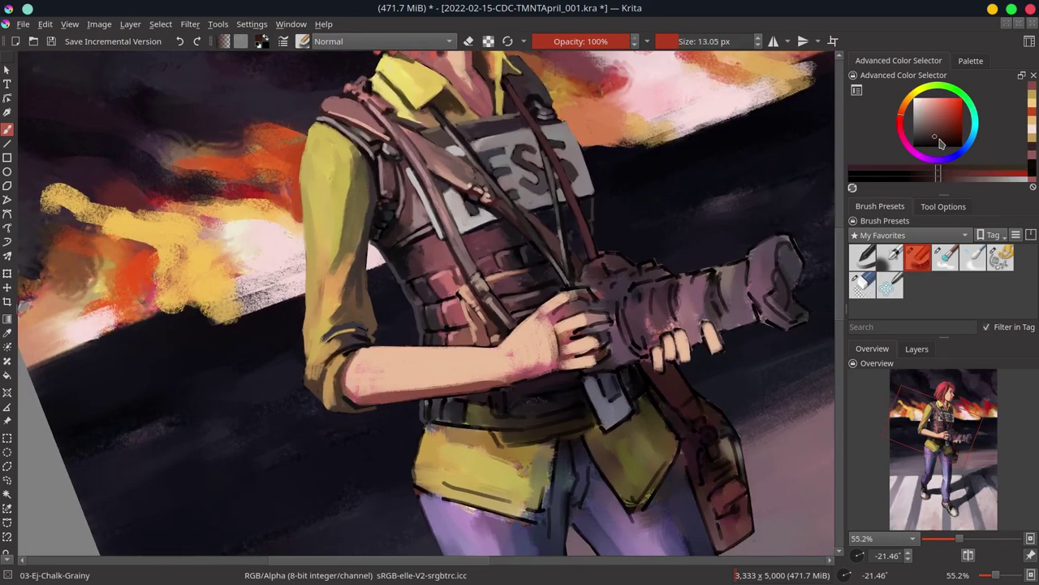
Step: Save the painting and zoom out to see the whole image
ctrl+click(343, 384)
key(5)
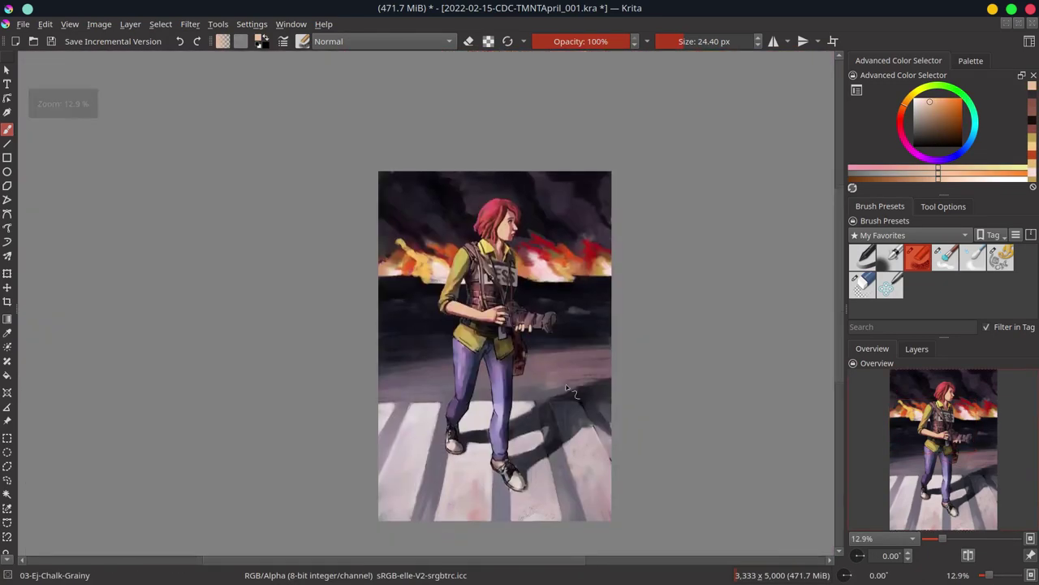
click(916, 349)
key(minus)
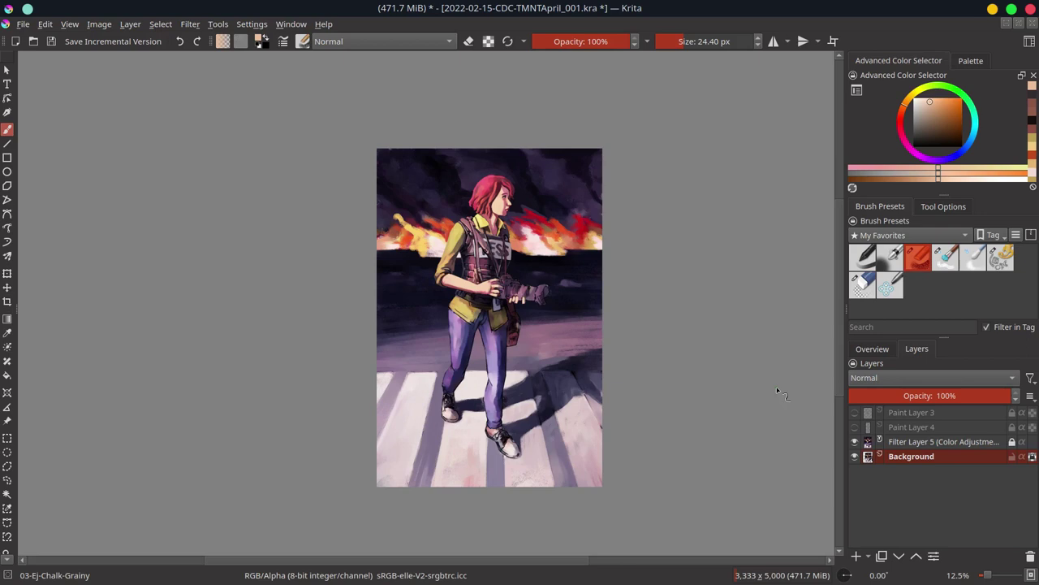
Step: Check the Overview thumbnail, then hide Filter Layer 5 and sample a dark pink from the vest
click(872, 349)
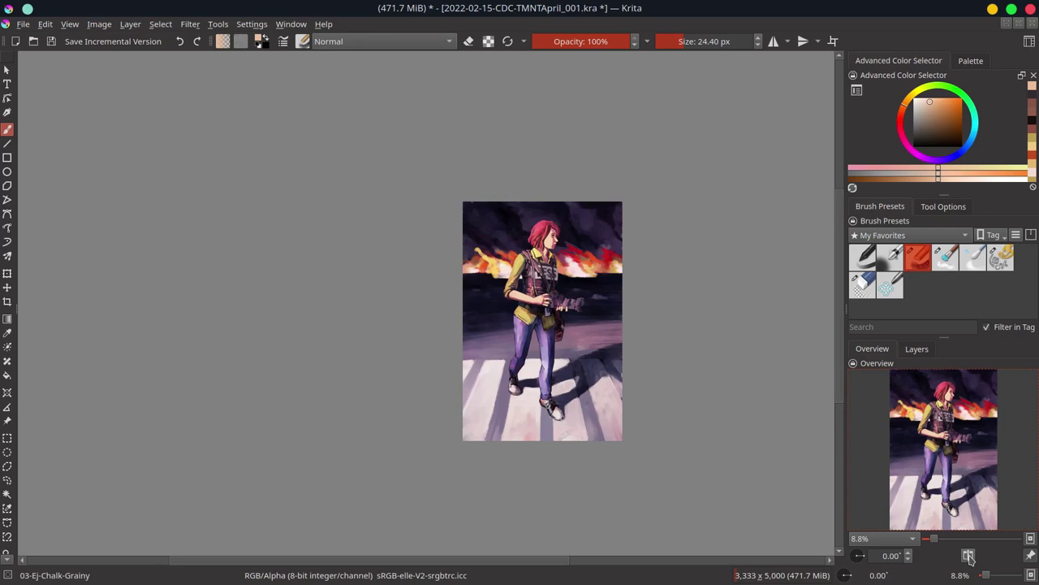
click(917, 348)
click(854, 441)
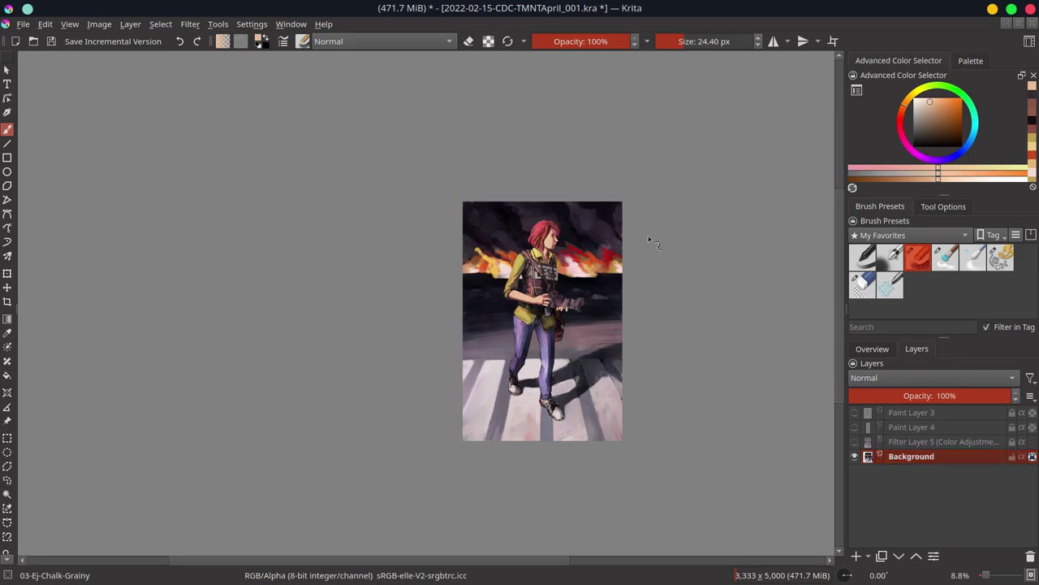
scroll(555, 291, up, 6)
ctrl+click(524, 323)
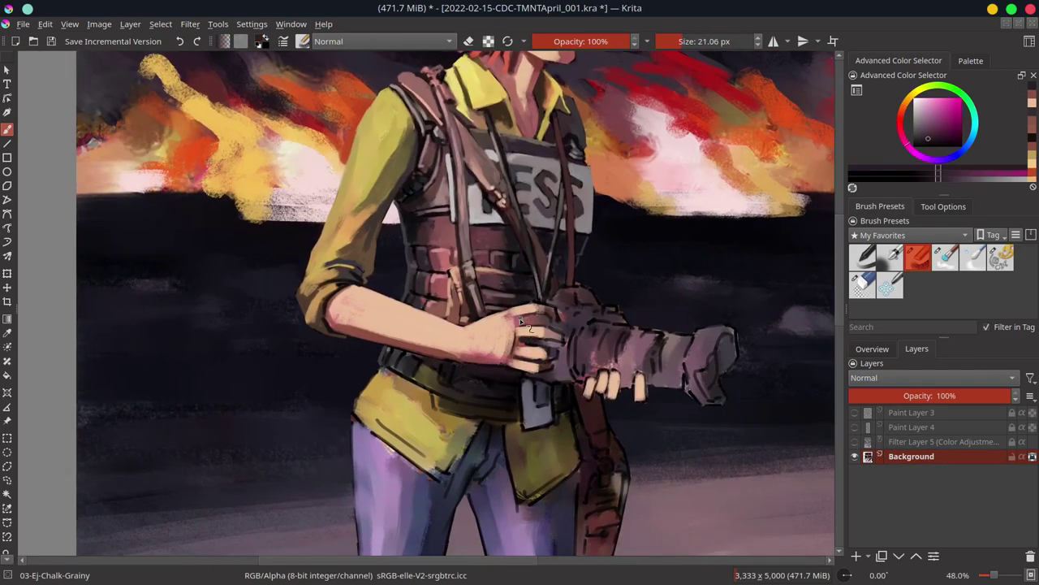
Step: Sample the camera's dark maroon-pink and try lighter pinkish-grey and mauve tones for the lens
ctrl+click(522, 322)
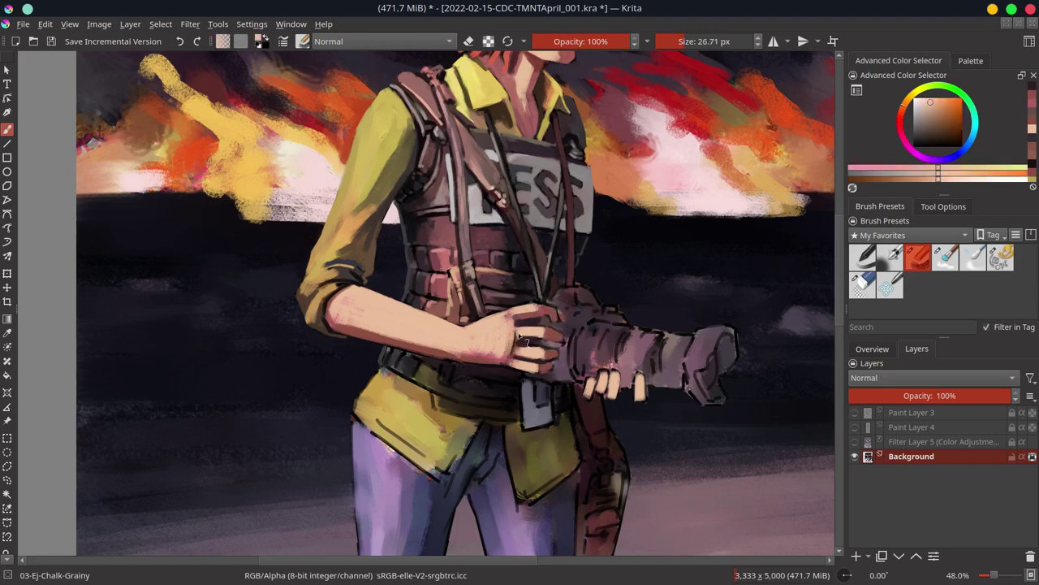
ctrl+click(561, 325)
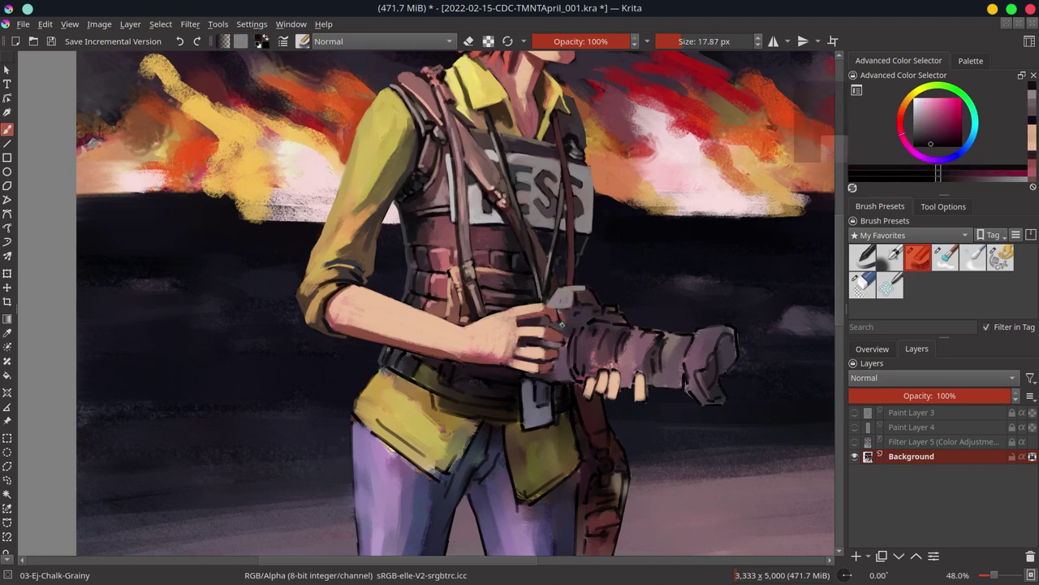
ctrl+click(605, 313)
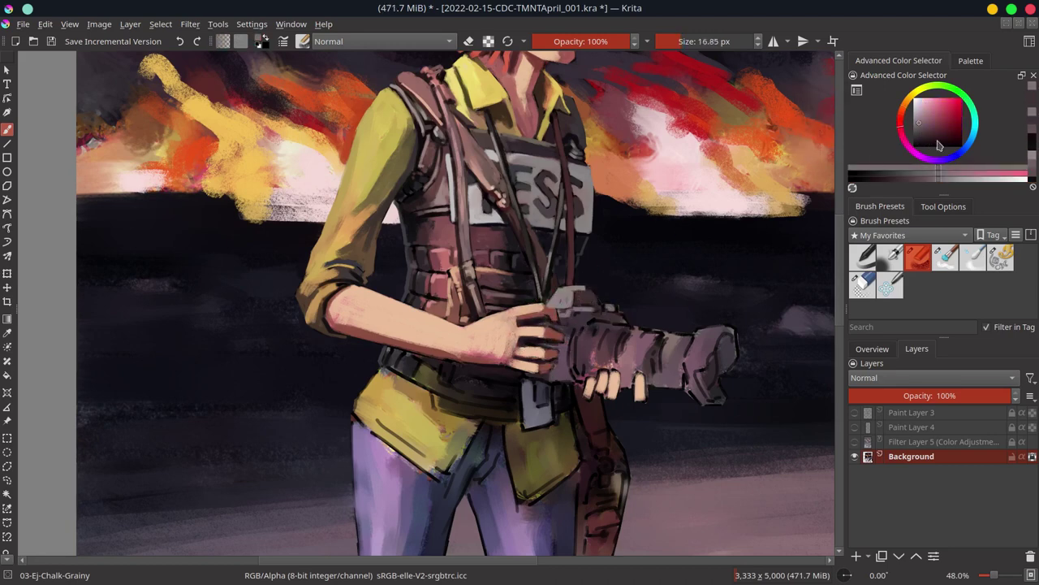
ctrl+click(580, 336)
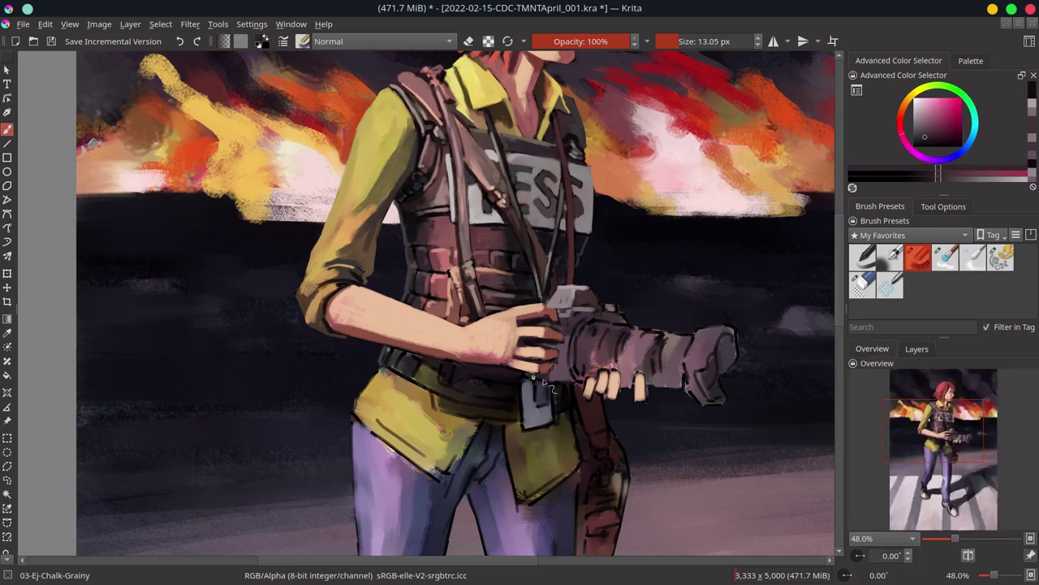
ctrl+click(649, 317)
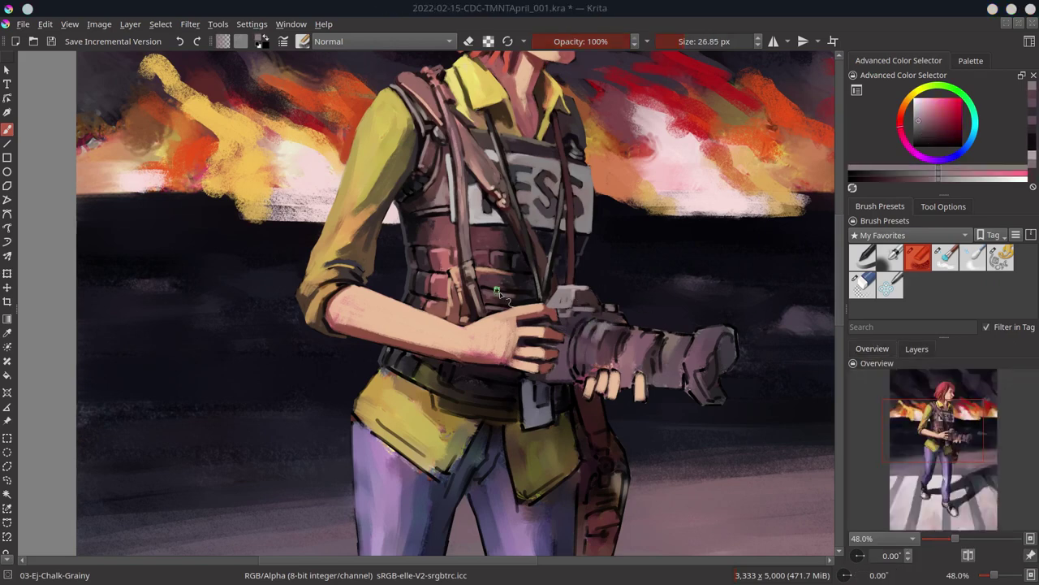
ctrl+click(596, 360)
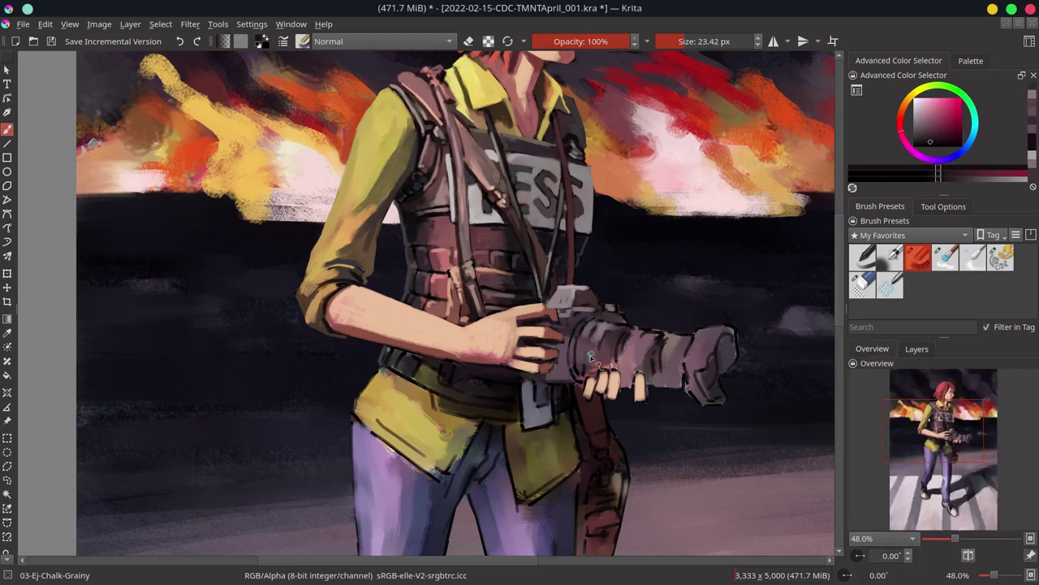
ctrl+click(642, 335)
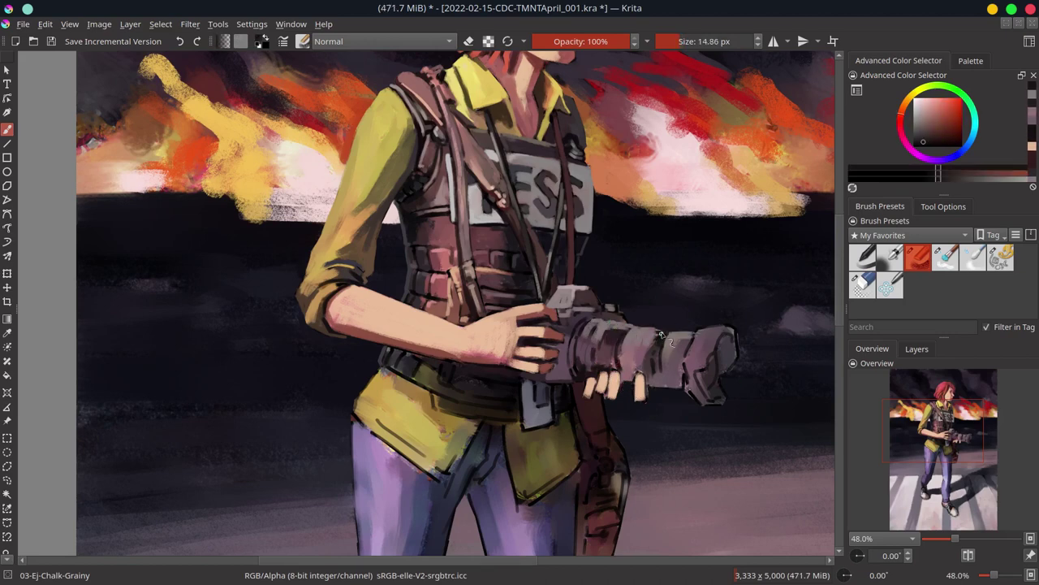
Step: Paint light highlights and dark mauve shadows onto the camera's lens end
ctrl+click(650, 382)
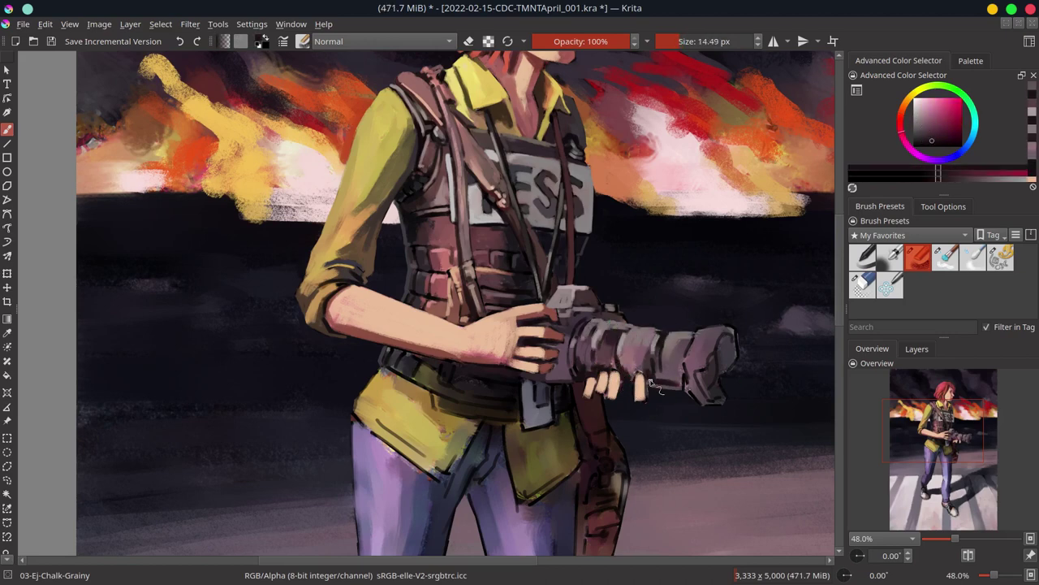
ctrl+click(641, 384)
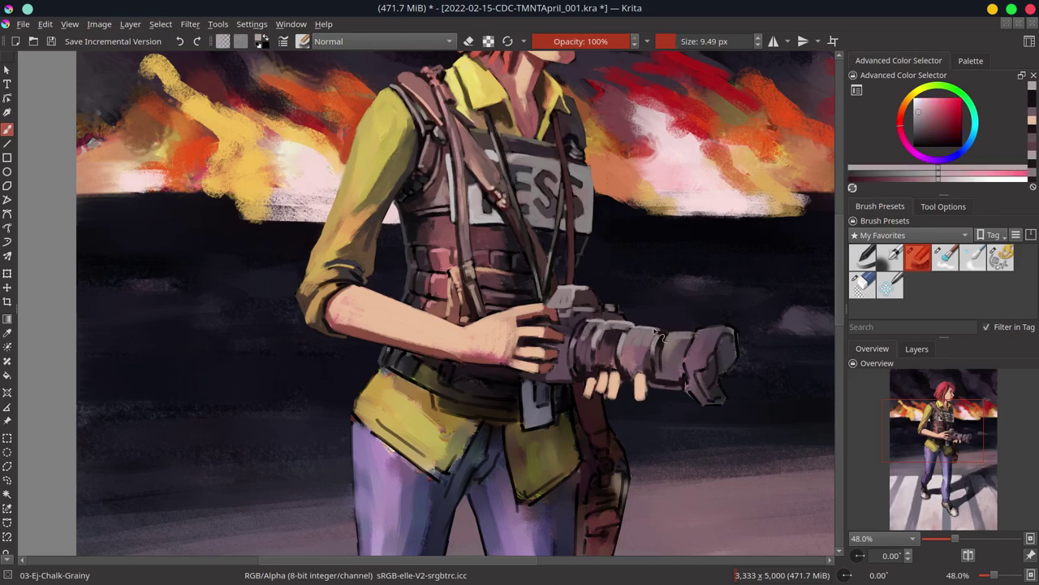
mouse_move(702, 333)
mouse_down()
mouse_move(713, 367)
mouse_move(714, 356)
mouse_up()
ctrl+click(709, 374)
ctrl+click(725, 339)
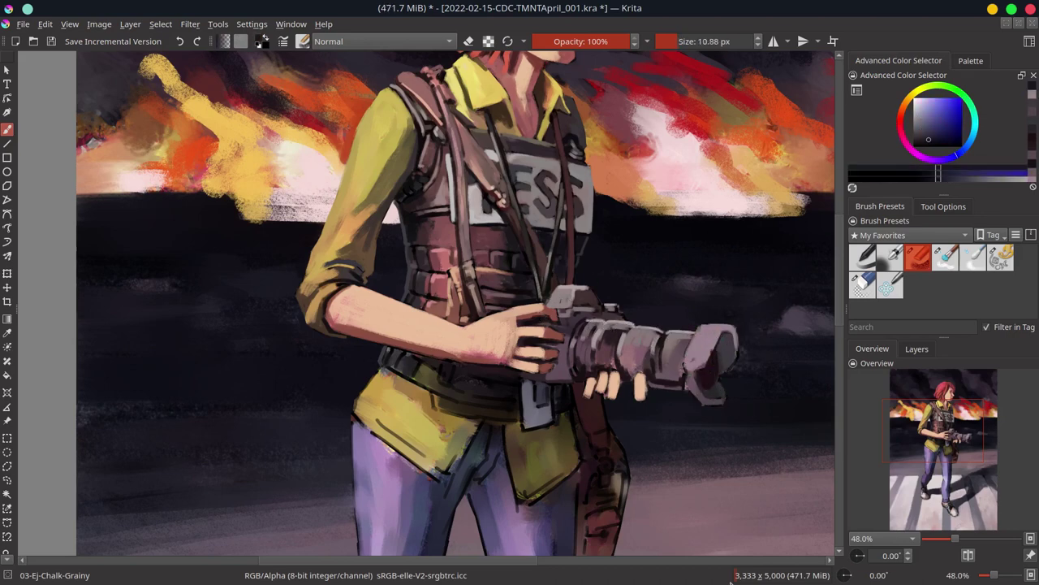
scroll(725, 340, down, 2)
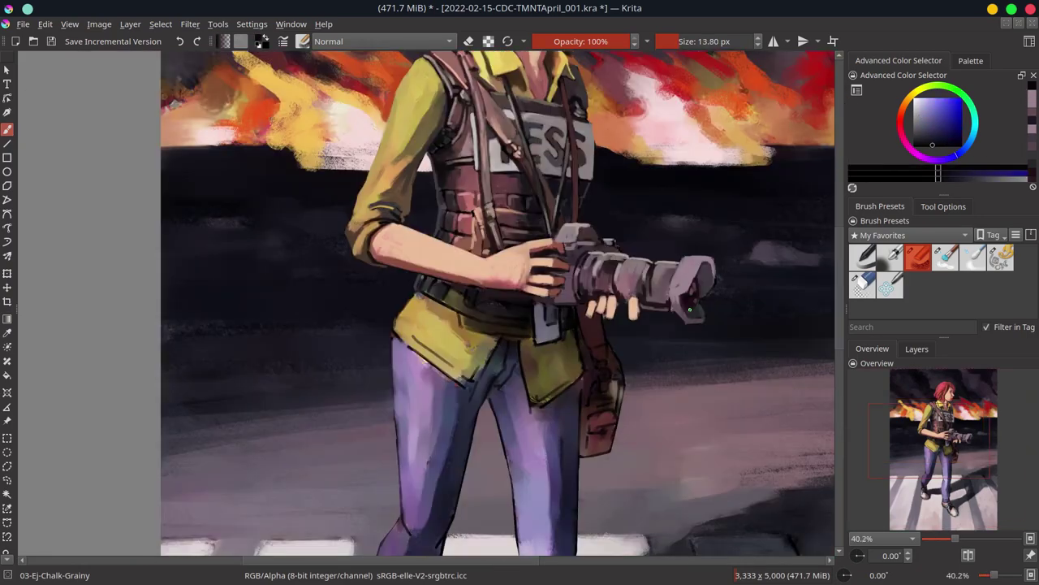
Step: Undo a stray dark brown patch over the fingers and paint dark brown detail near the hand
scroll(714, 310, down, 3)
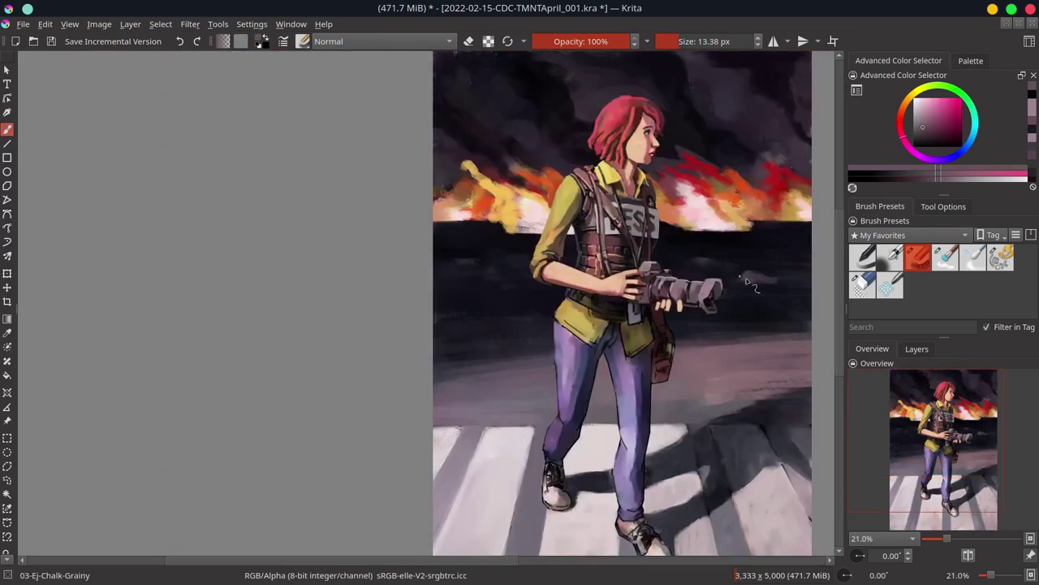
scroll(748, 282, up, 5)
scroll(552, 335, down, 1)
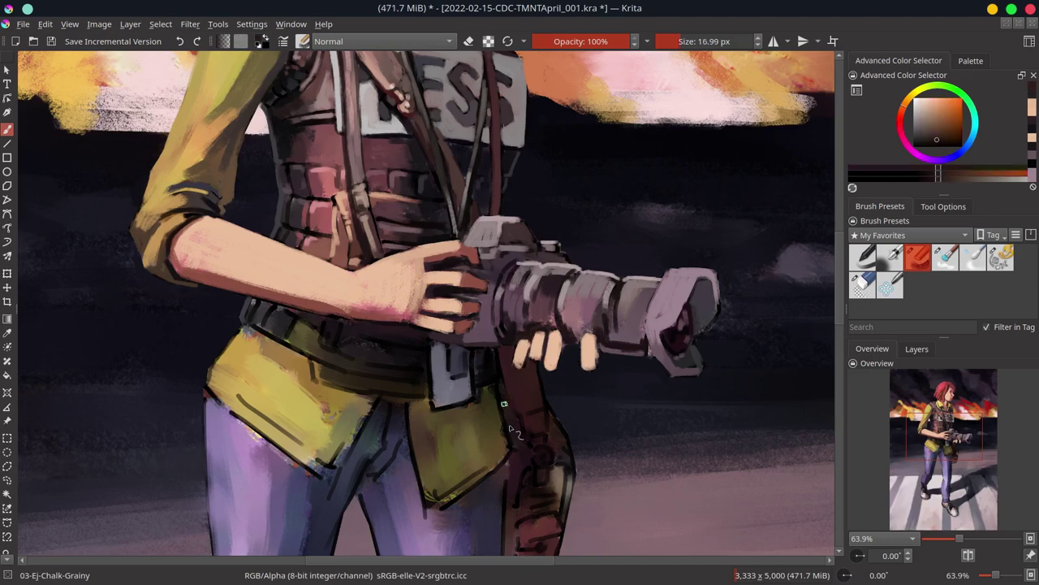
ctrl+click(528, 422)
drag(539, 339, 517, 301)
key(ctrl+z)
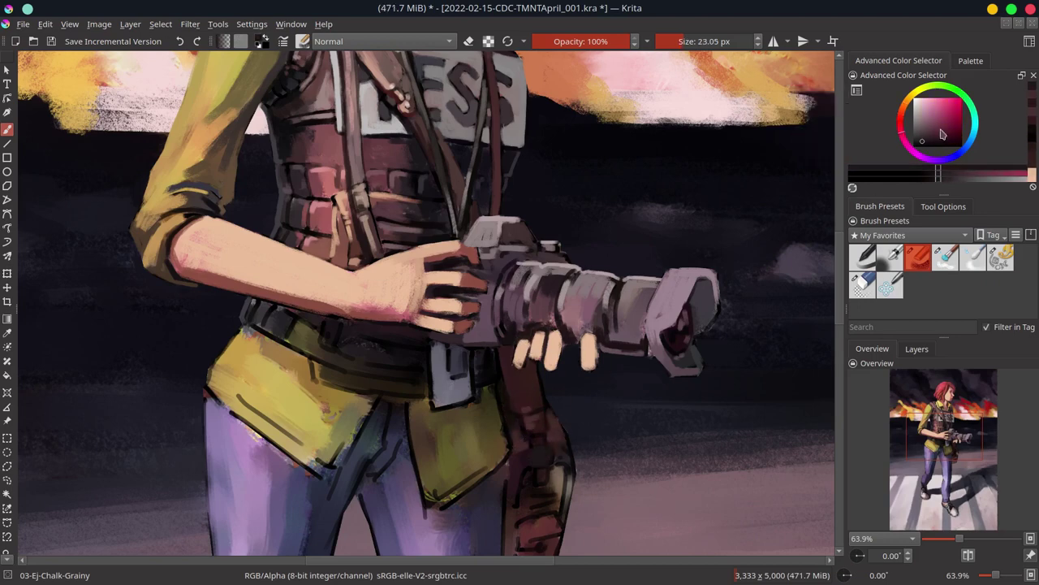
ctrl+click(547, 455)
drag(547, 454, 528, 438)
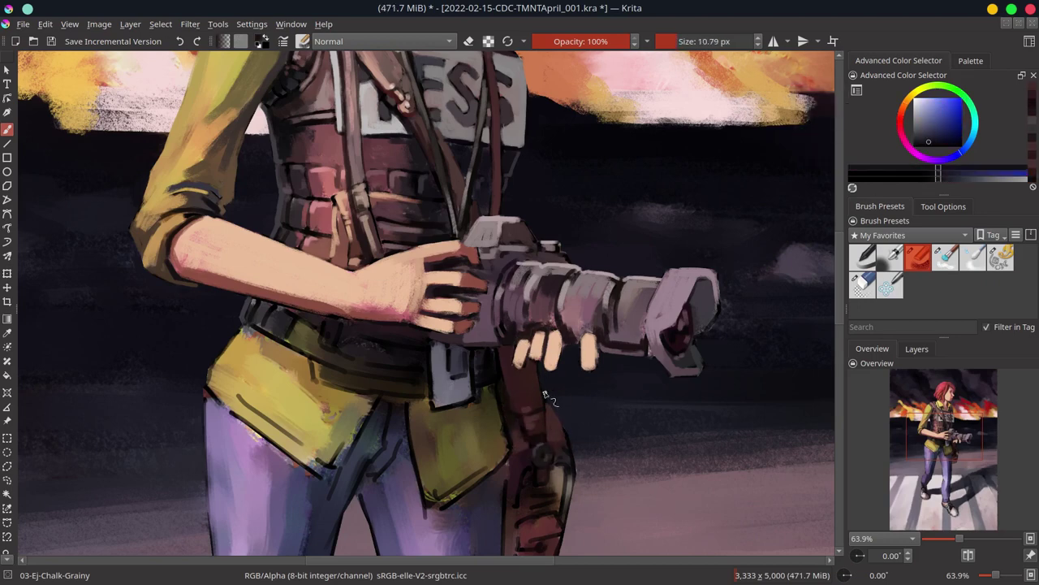
Step: Paint the grey-lavender tag below the hand and lighter olive strokes down the pouch's left edge
ctrl+click(447, 380)
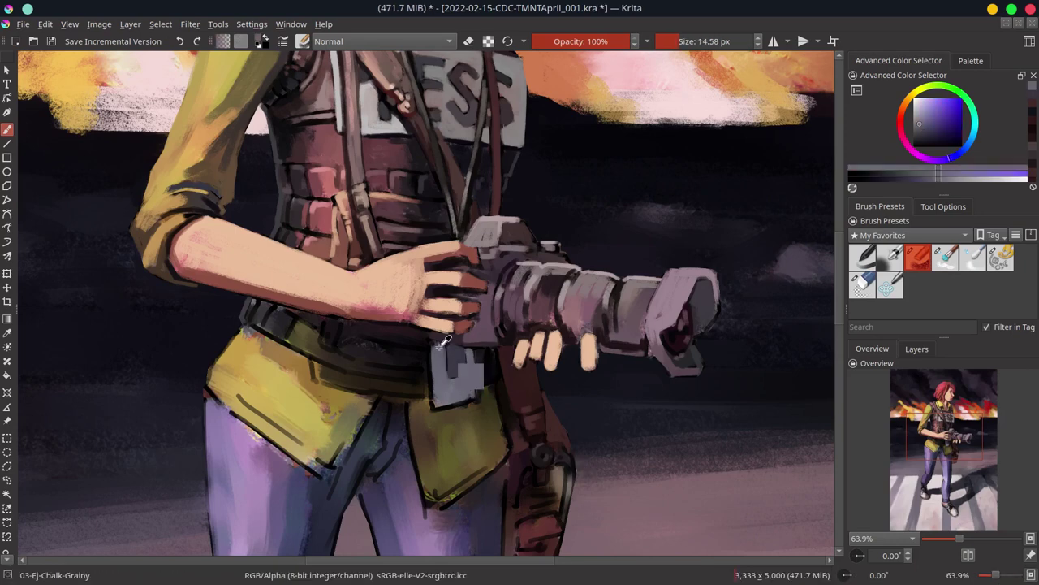
drag(432, 347, 434, 507)
ctrl+click(481, 393)
ctrl+click(467, 487)
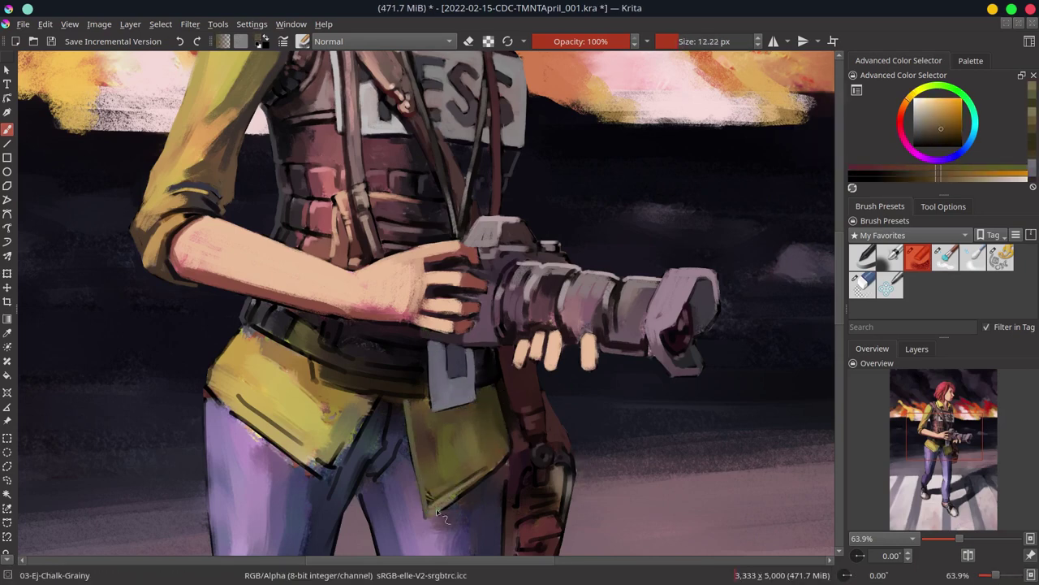
ctrl+click(454, 471)
drag(405, 398, 410, 445)
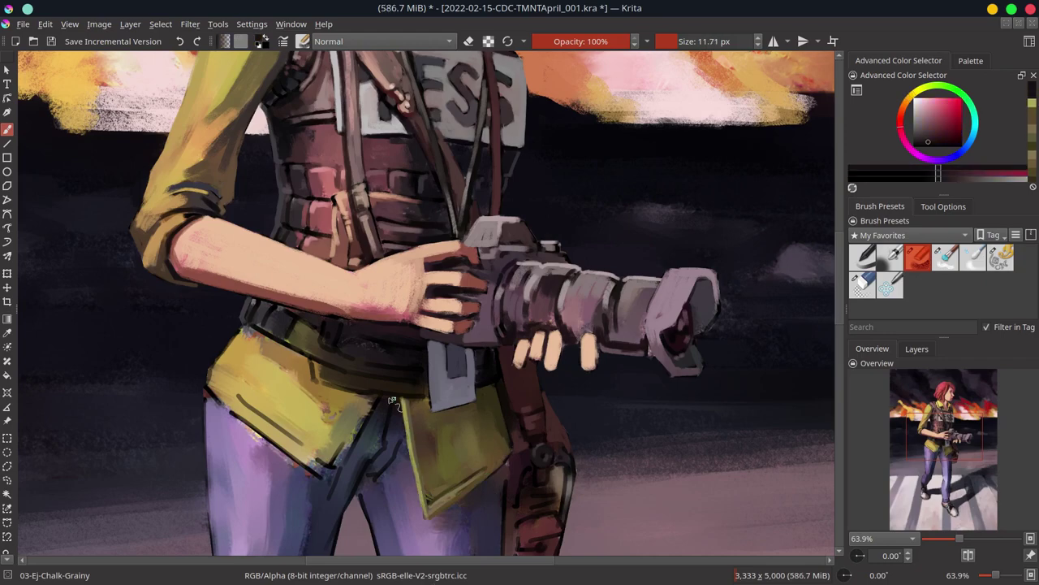
Step: Zoom out and add darker shading strokes to the hand
key(2)
scroll(618, 302, up, 5)
ctrl+click(618, 302)
drag(662, 292, 690, 309)
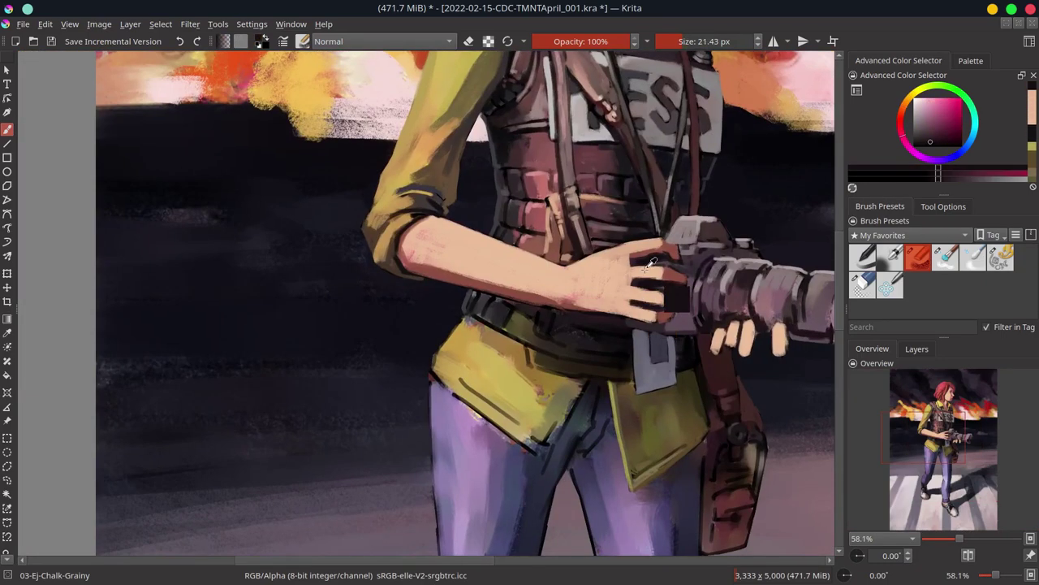
ctrl+click(674, 293)
drag(650, 272, 698, 256)
Step: Fit the image, save it, mirror the view with M, and inspect the Overview thumbnail
key(2)
key(ctrl+s)
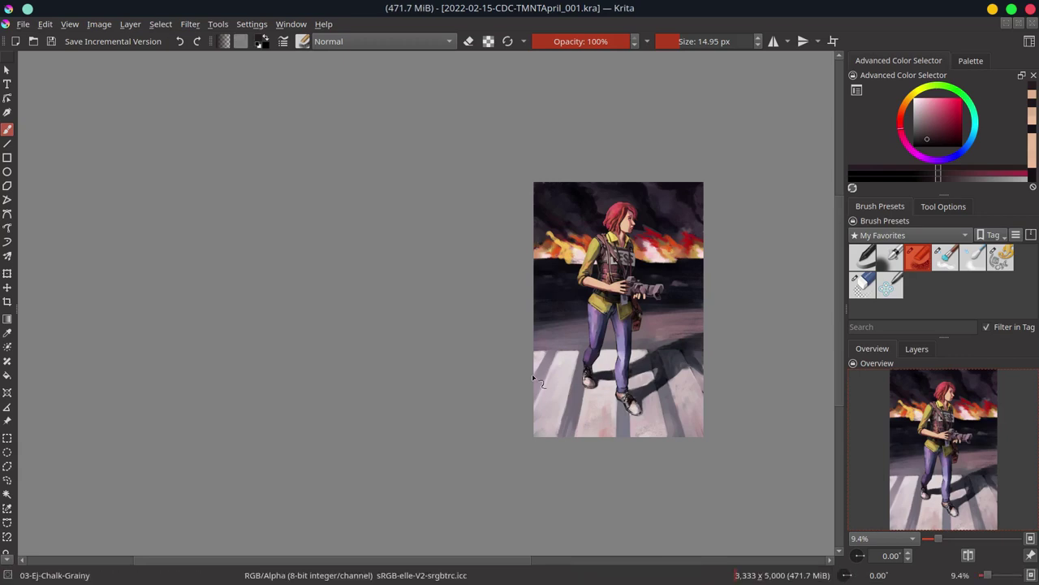
key(m)
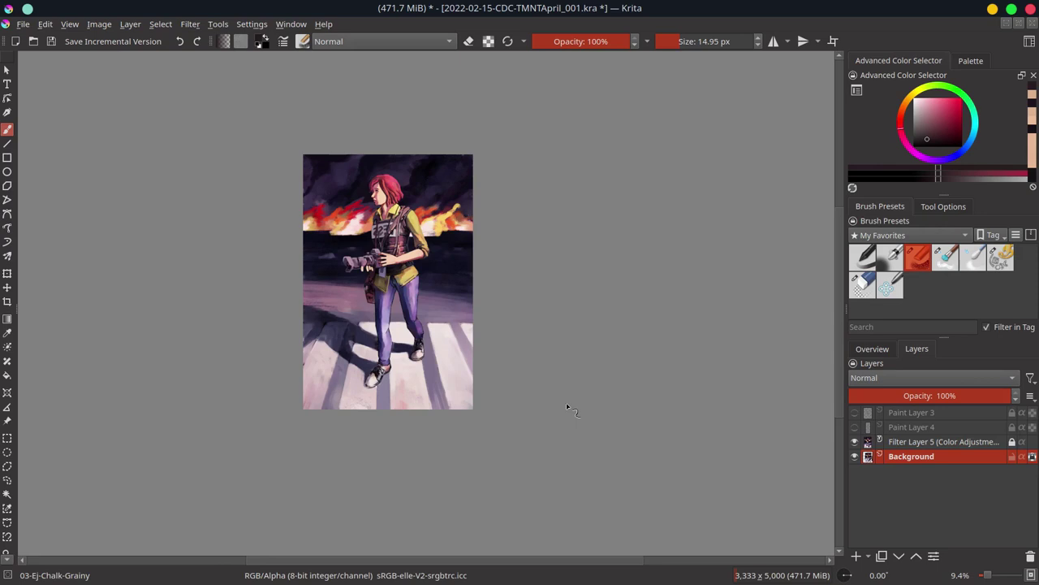
click(872, 349)
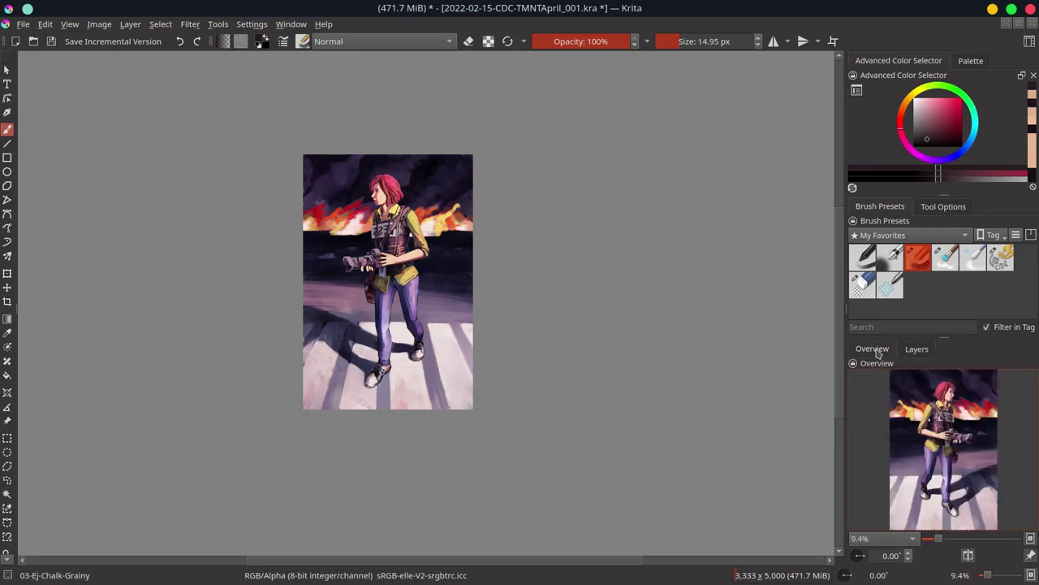
click(917, 349)
Step: Paint bright yellow highlight strokes on the shirt tail beside the pouch
scroll(377, 256, up, 5)
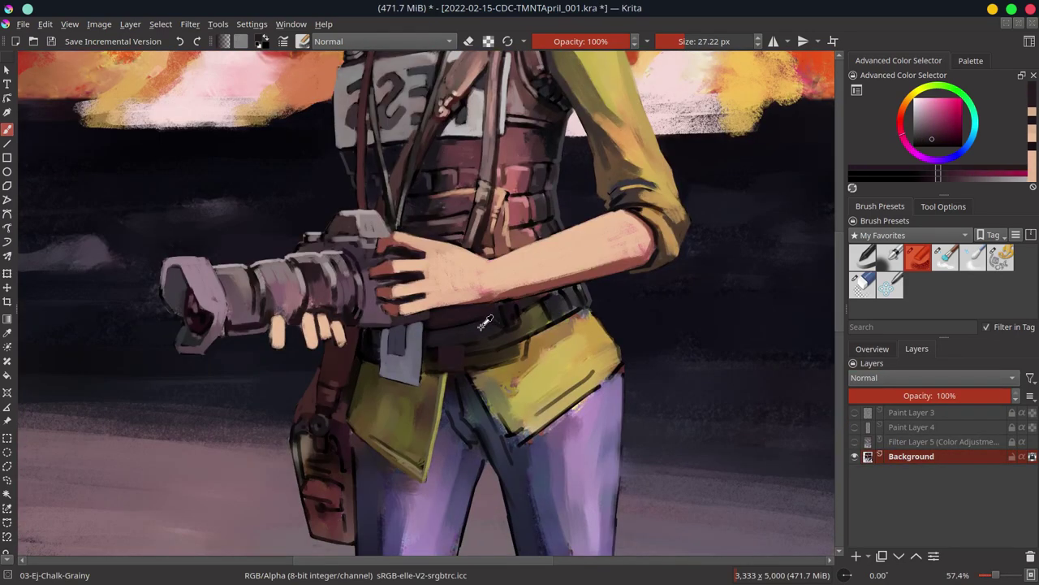
ctrl+click(499, 349)
mouse_move(503, 361)
mouse_down()
mouse_move(487, 365)
mouse_move(503, 430)
mouse_up()
ctrl+click(576, 342)
ctrl+click(568, 341)
drag(593, 341, 537, 415)
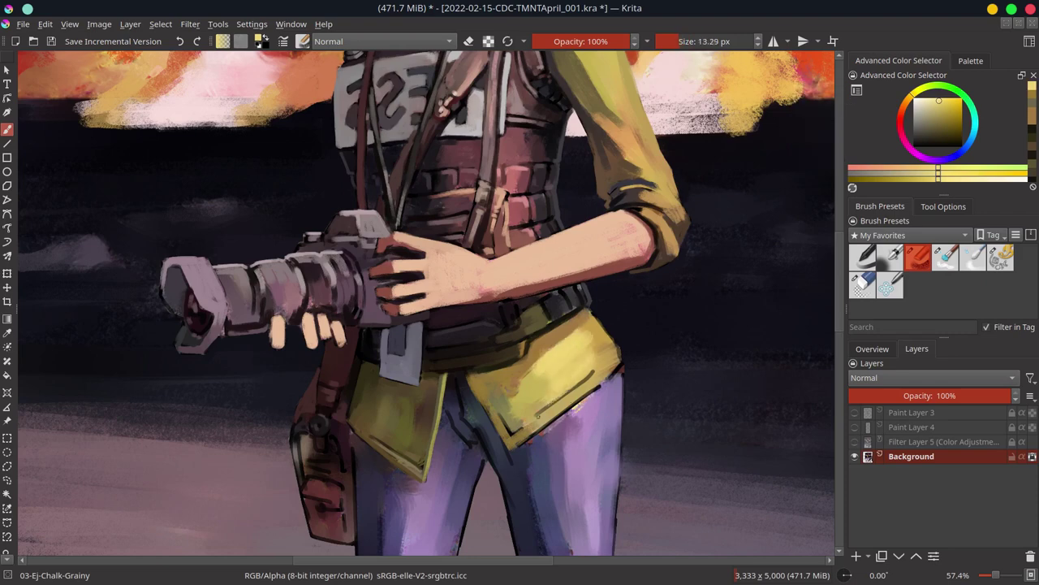
Step: Choose a dark brown and paint it along the shirt tail's edge
ctrl+click(601, 329)
ctrl+click(598, 391)
drag(673, 483, 715, 482)
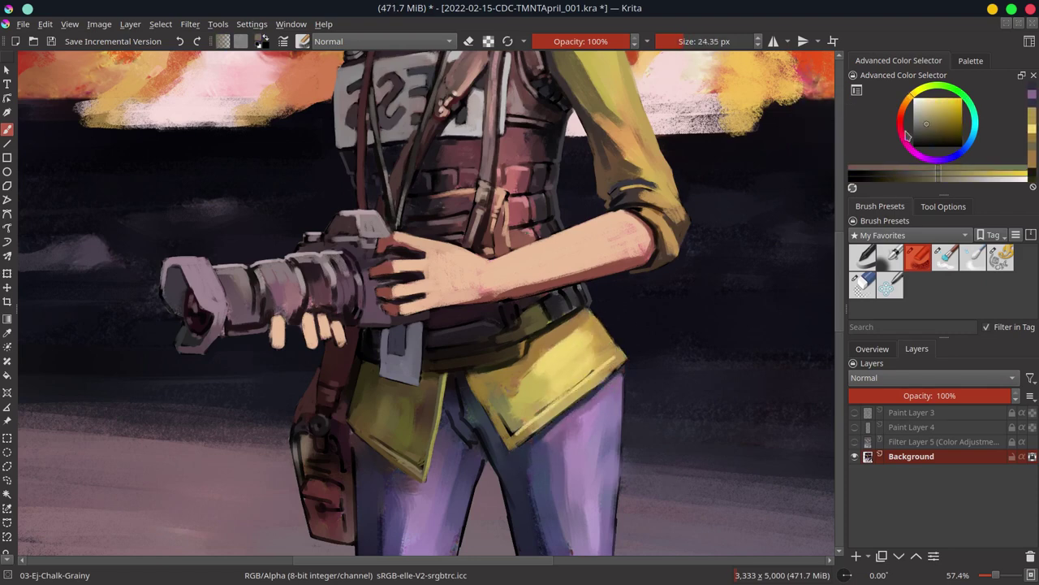
ctrl+click(573, 297)
drag(588, 296, 573, 296)
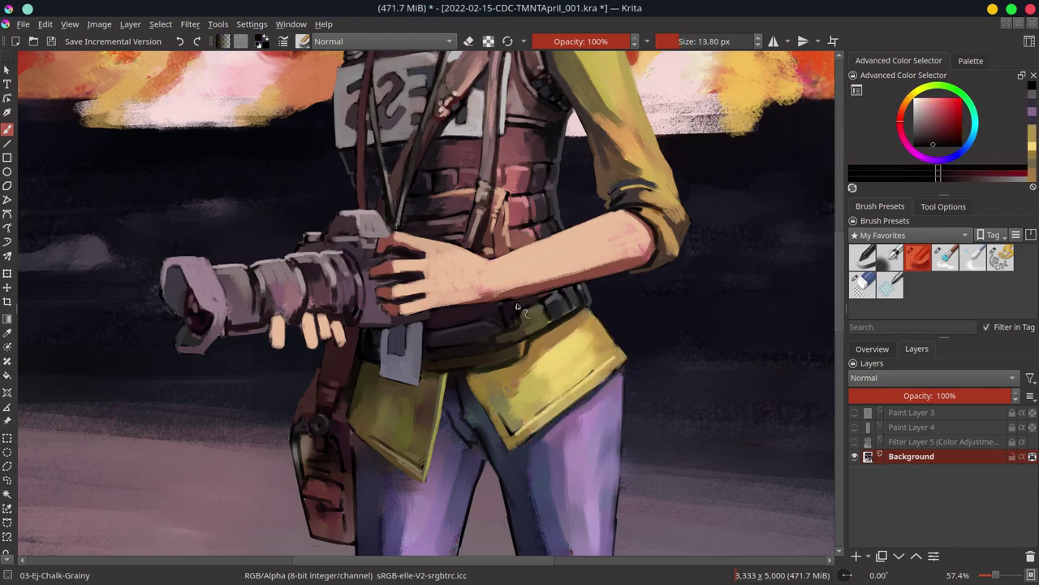
ctrl+click(572, 297)
ctrl+click(501, 363)
mouse_move(492, 363)
mouse_down()
mouse_move(501, 363)
mouse_move(452, 423)
mouse_move(471, 424)
mouse_up()
Step: Deepen the pouch edge with warm brown shading strokes and dabs
ctrl+click(492, 439)
ctrl+click(490, 396)
ctrl+click(475, 422)
scroll(325, 333, up, 1)
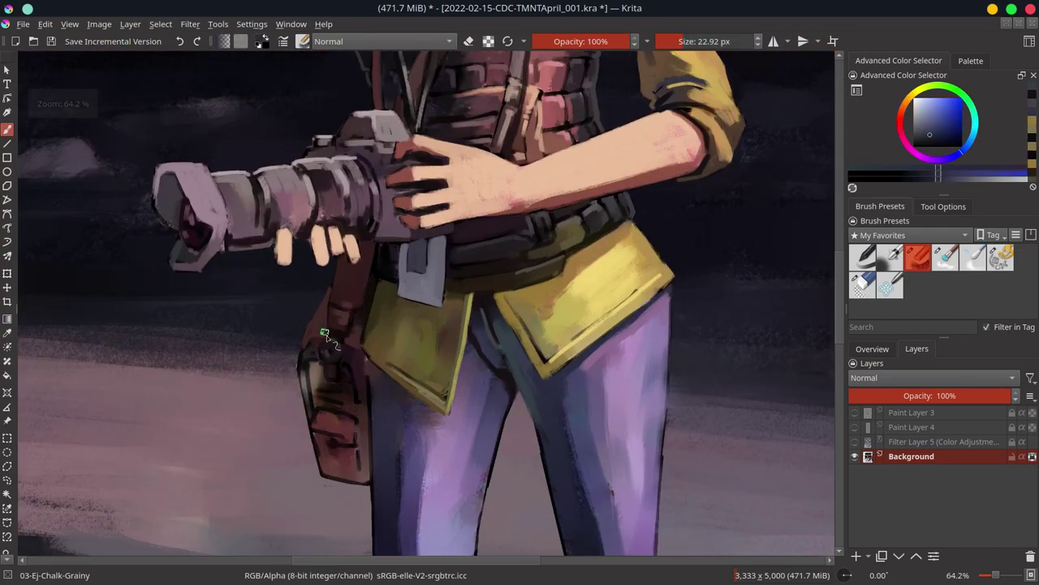
ctrl+click(320, 380)
drag(307, 373, 285, 373)
drag(323, 345, 331, 417)
ctrl+click(314, 387)
Step: Pick muted red and pinkish magenta tones and make the brush much smaller
ctrl+click(331, 417)
ctrl+click(361, 481)
key(bracketleft)
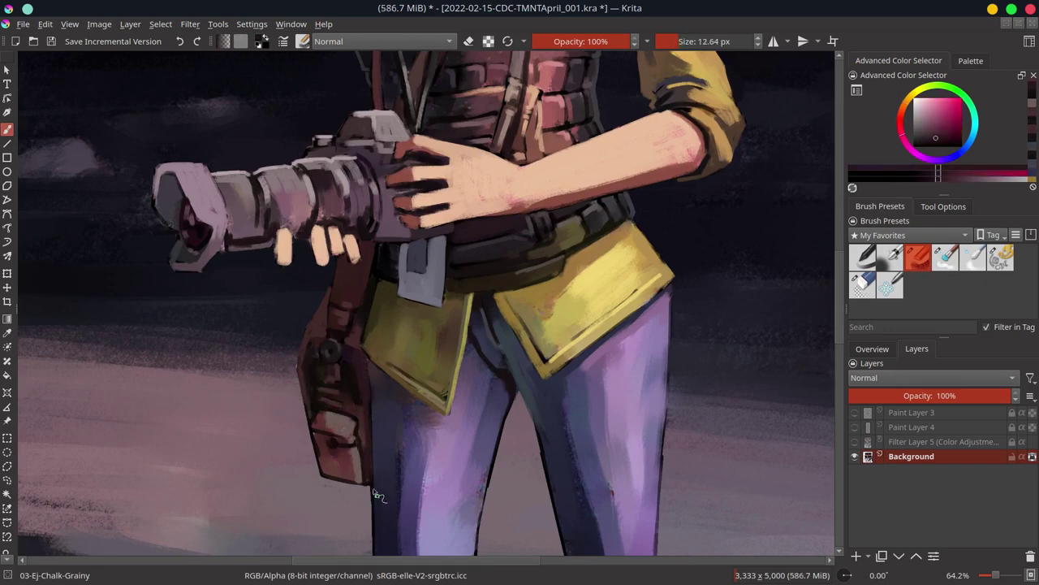
key(bracketleft)
key(bracketleft)
key(bracketleft)
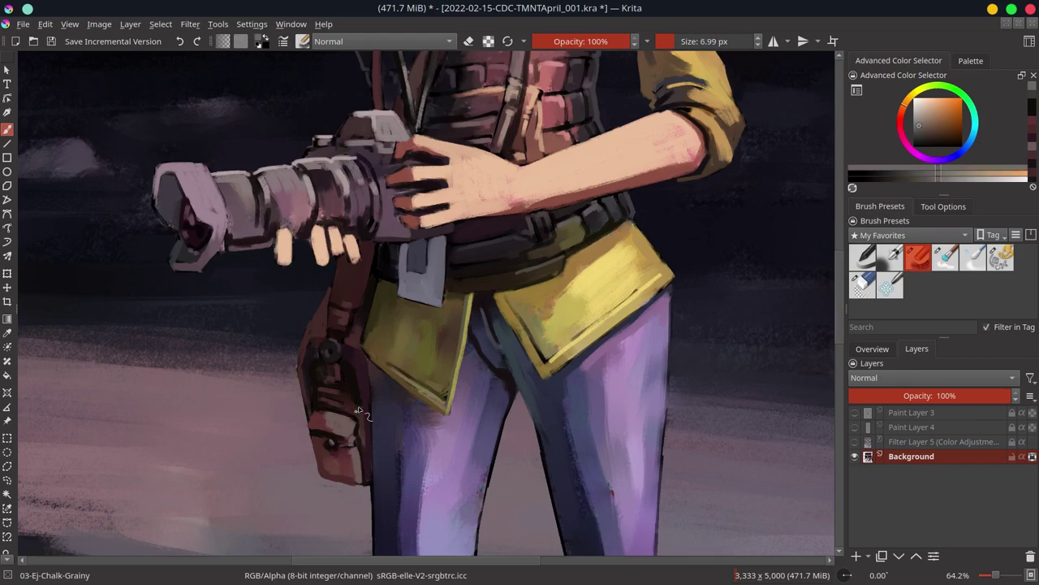
scroll(343, 389, down, 2)
Step: Paint a lighter stroke down the right trouser leg and shrink the brush
scroll(343, 389, down, 5)
scroll(455, 244, up, 5)
ctrl+click(470, 160)
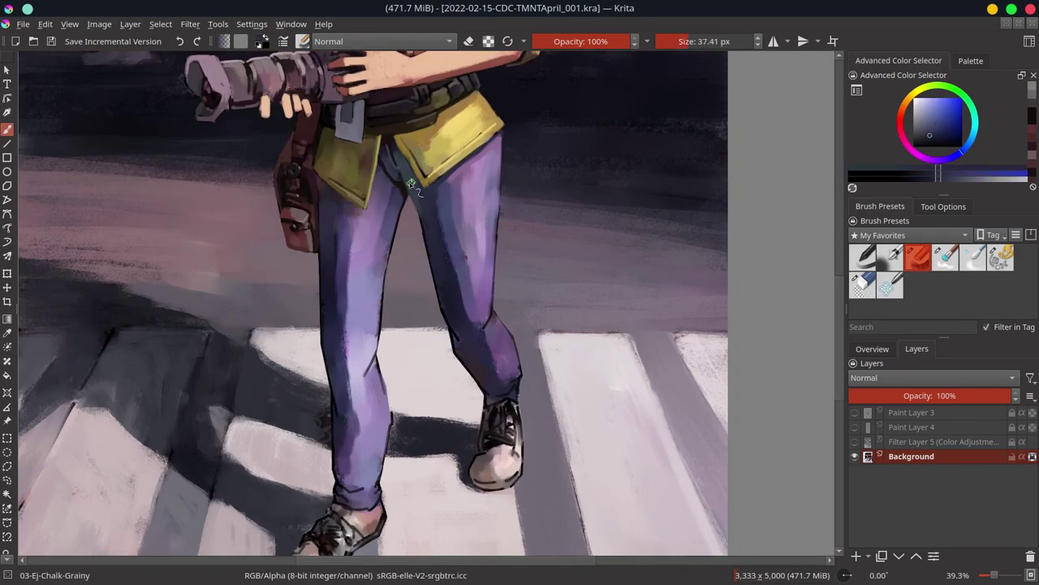
mouse_move(471, 160)
mouse_down()
mouse_move(487, 235)
mouse_move(480, 338)
mouse_up()
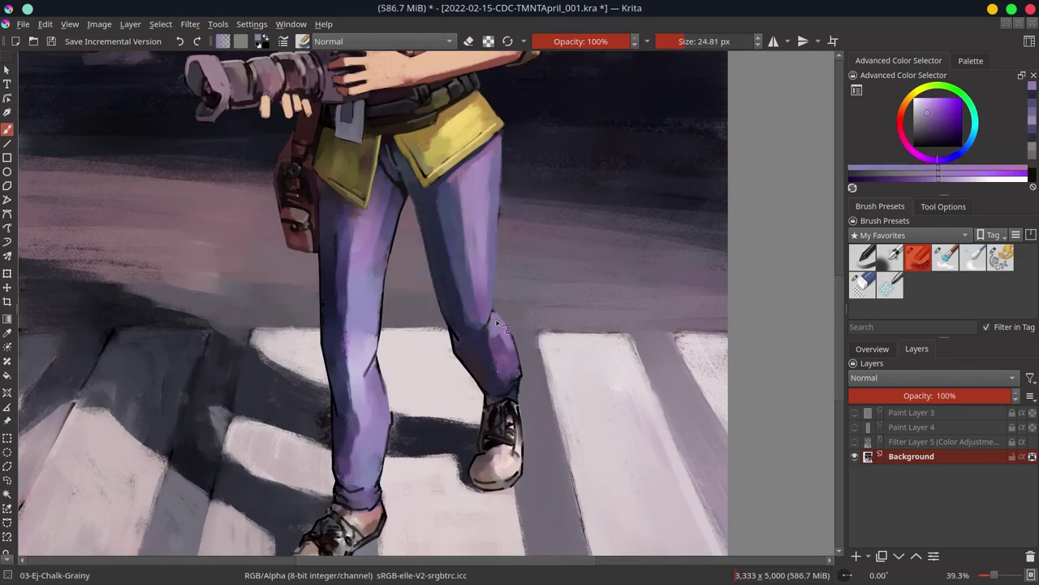
ctrl+click(500, 348)
key(bracketleft)
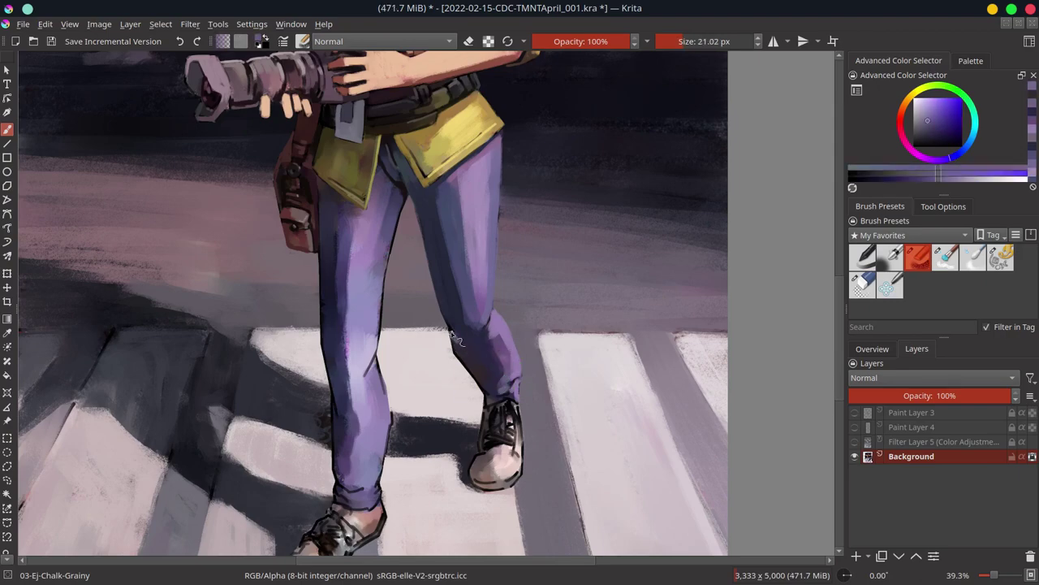
scroll(492, 395, down, 3)
scroll(492, 395, up, 3)
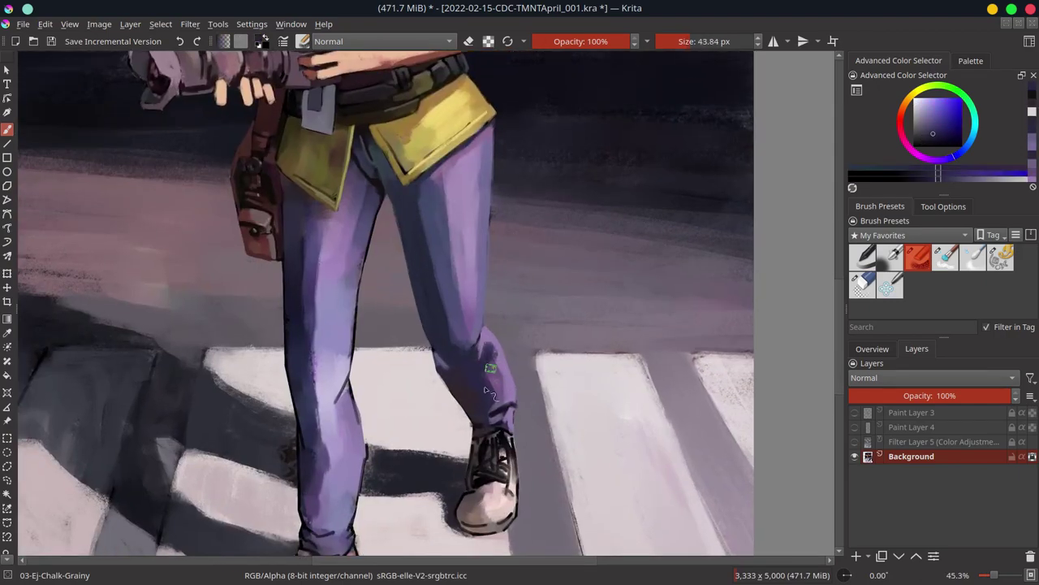
Step: Lighten the right trouser leg's edge with a brighter, more saturated purple
ctrl+click(451, 225)
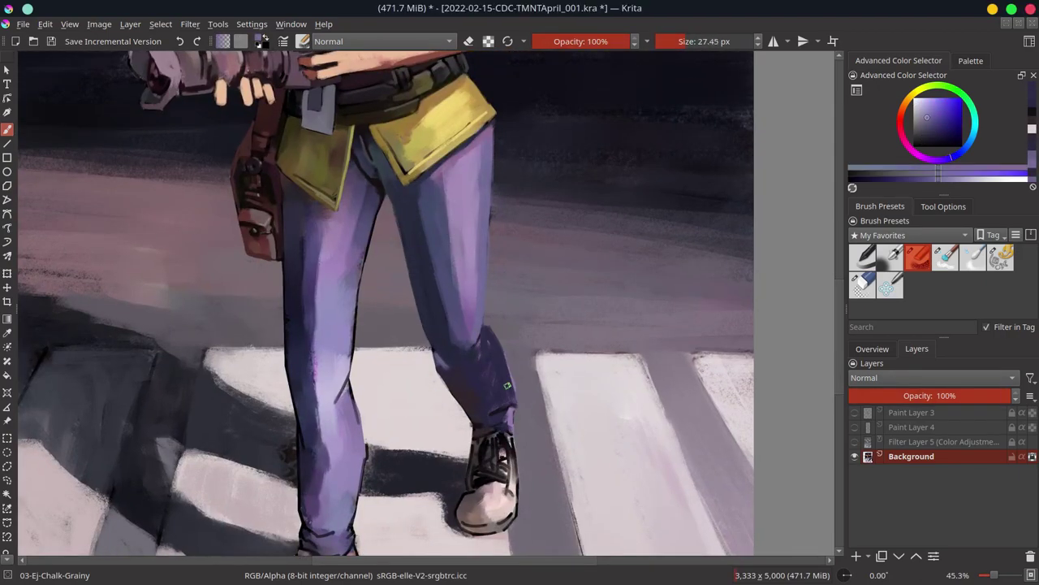
scroll(479, 268, down, 3)
scroll(497, 292, up, 3)
scroll(497, 288, down, 1)
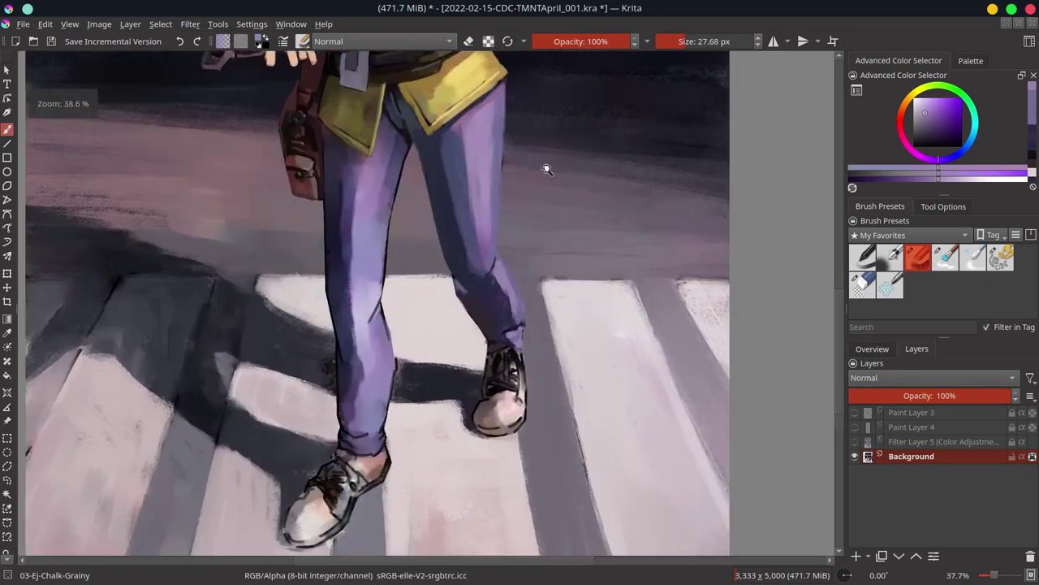
click(872, 349)
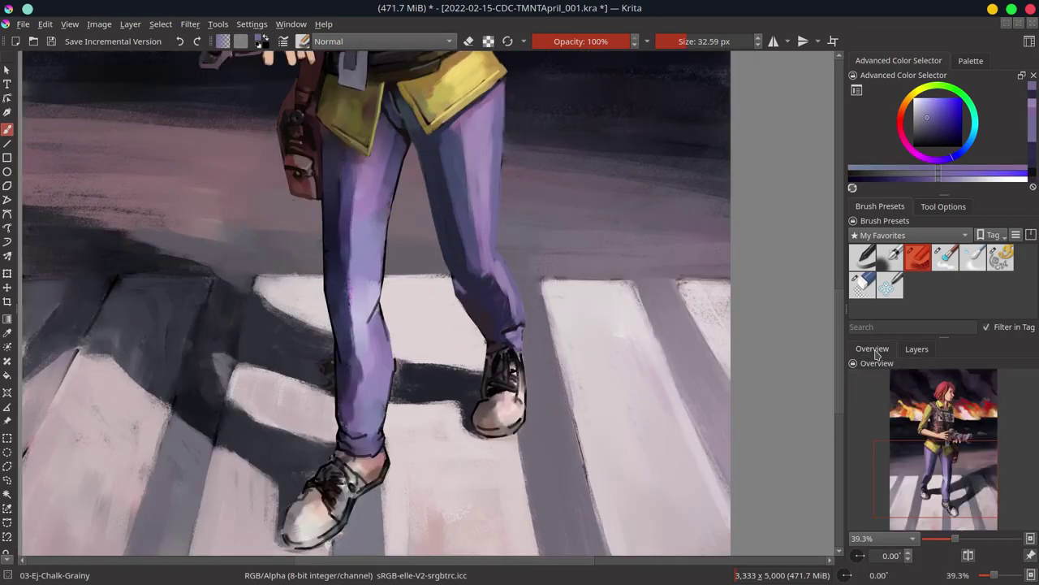
ctrl+click(504, 243)
drag(497, 178, 513, 325)
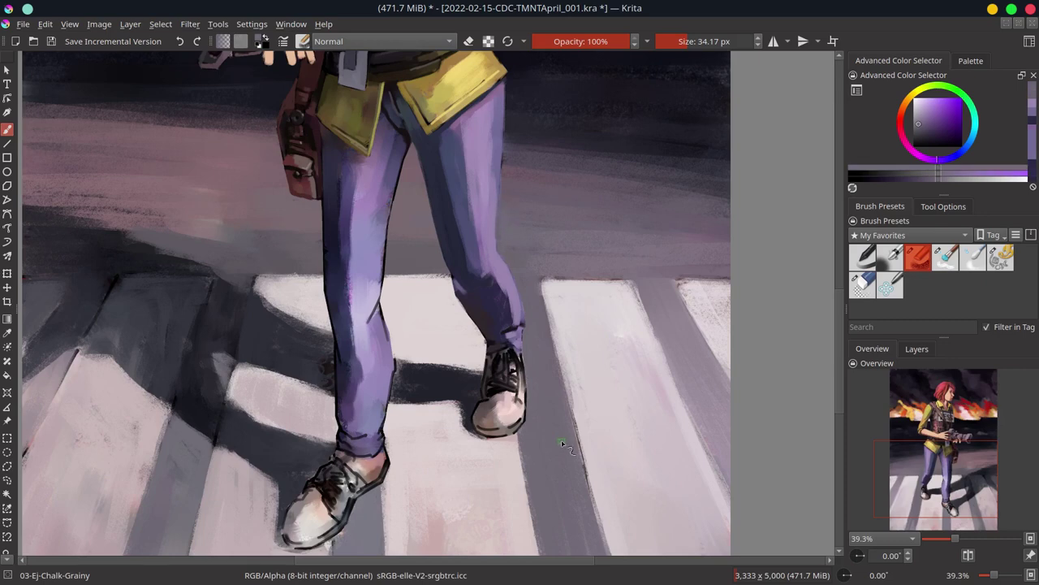
Step: Paint light lavender streaks down the left trouser leg from thigh to shin
ctrl+click(505, 171)
ctrl+click(402, 138)
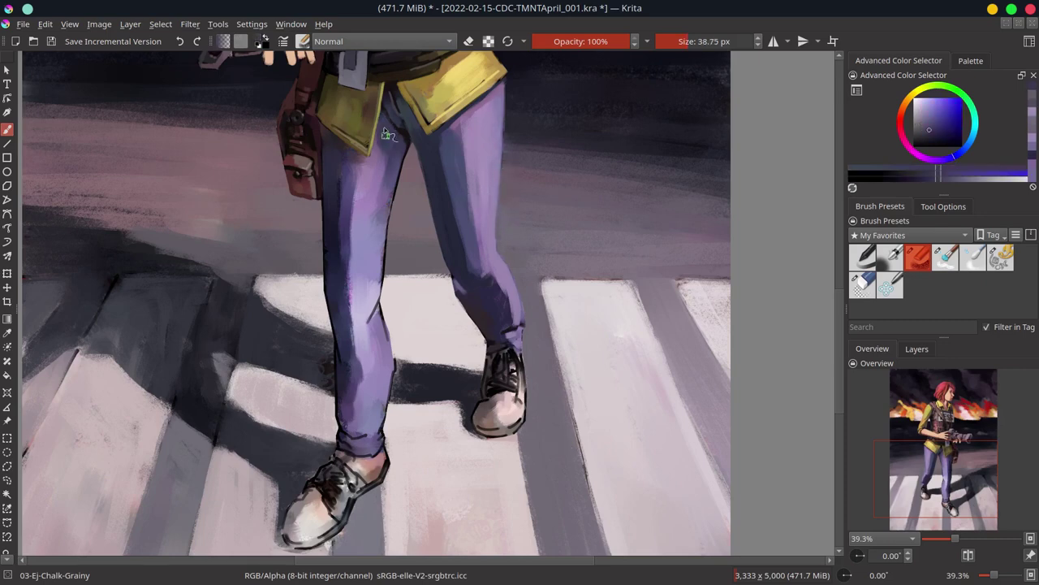
ctrl+click(385, 417)
drag(356, 158, 351, 337)
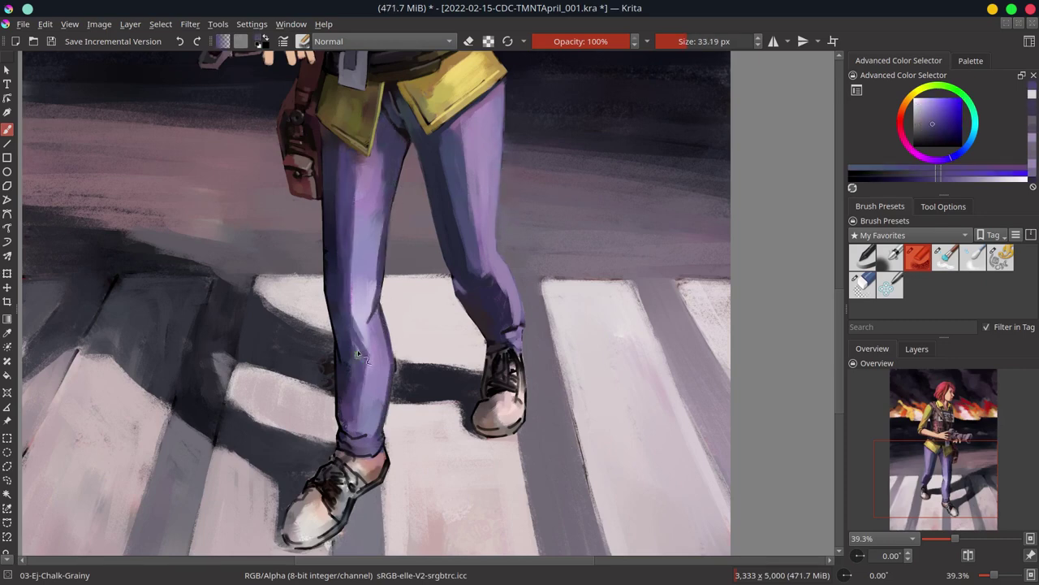
drag(358, 385, 361, 459)
ctrl+click(369, 260)
drag(370, 260, 381, 422)
Step: Darken the left leg's outer edge with a dark stroke, then return to lavender
ctrl+click(349, 279)
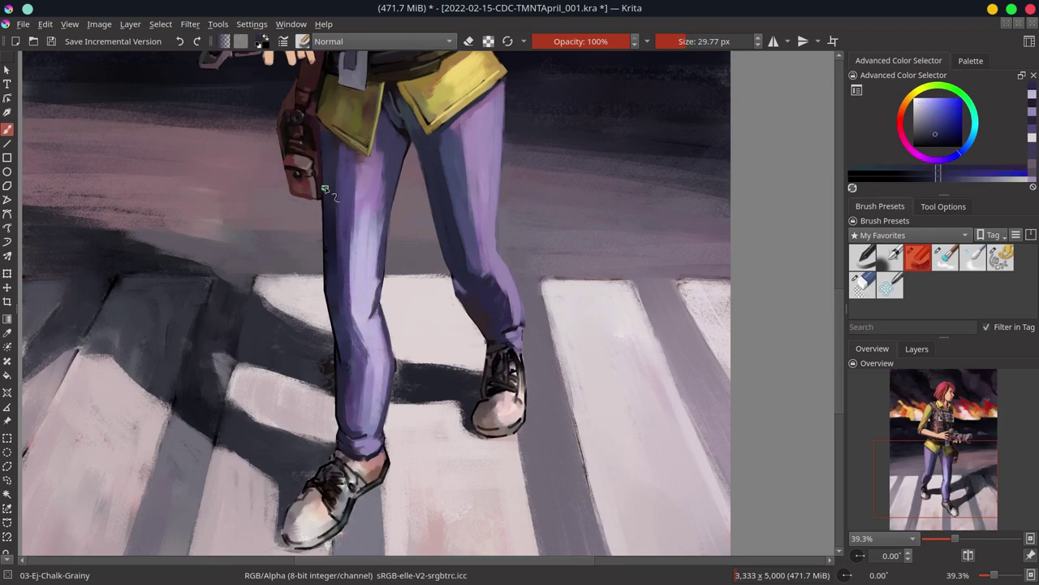
mouse_move(330, 205)
mouse_down()
mouse_move(334, 361)
mouse_move(325, 398)
mouse_up()
ctrl+click(375, 305)
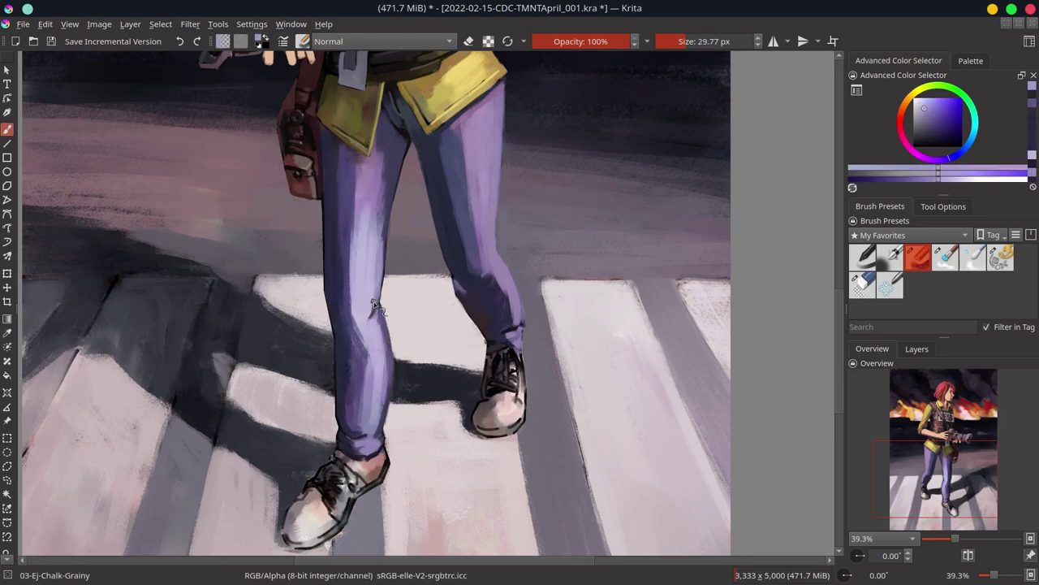
ctrl+click(520, 345)
Step: Turn on Filter Layer 5 (Color Adjustment) to restore the darker grading across the painting
scroll(504, 284, down, 4)
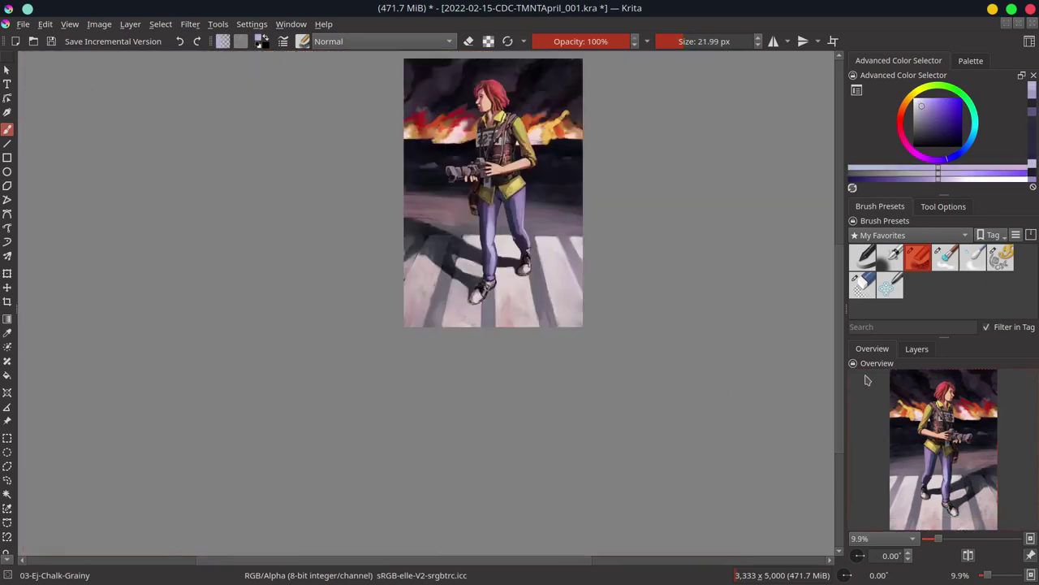
scroll(510, 335, up, 4)
scroll(493, 248, down, 4)
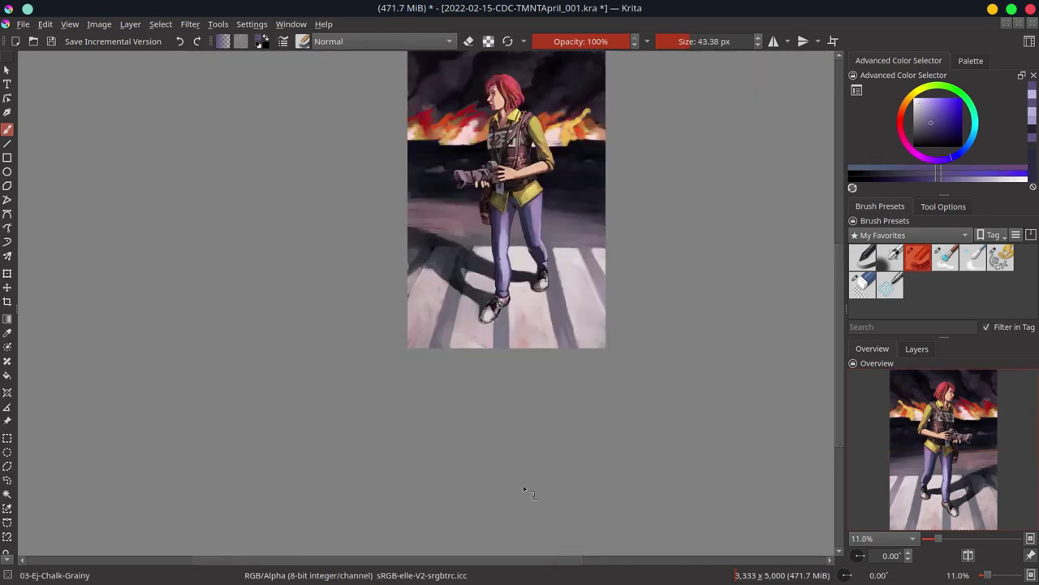
click(917, 348)
click(855, 441)
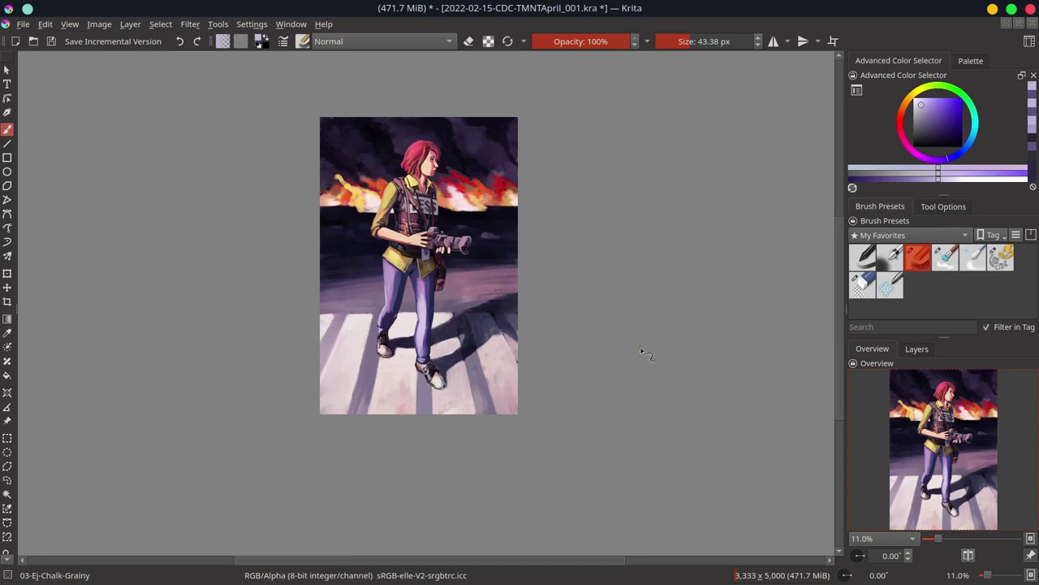
scroll(709, 432, down, 2)
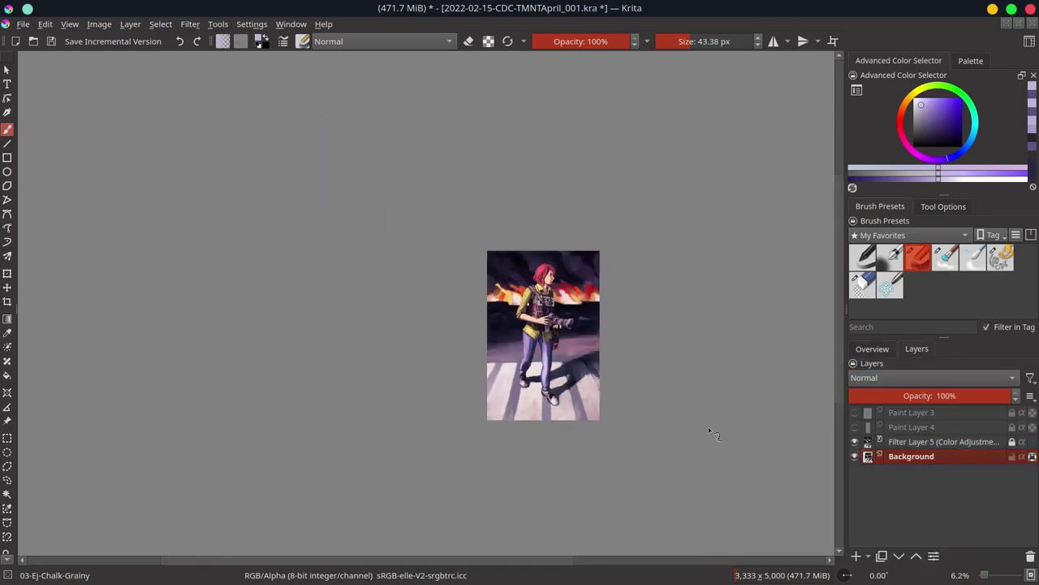
scroll(551, 397, up, 8)
Step: Paint light pink and orange highlights along the sneaker sole and heel edge
ctrl+click(405, 339)
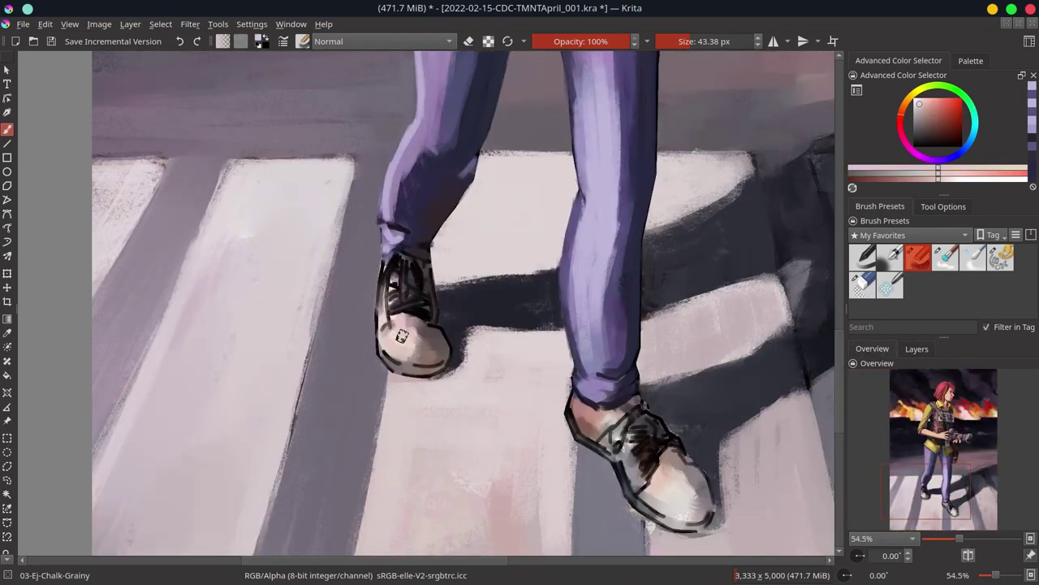
key(bracketleft)
key(bracketleft)
key(bracketleft)
mouse_move(416, 289)
mouse_down()
mouse_move(389, 353)
mouse_move(431, 366)
mouse_up()
key(bracketleft)
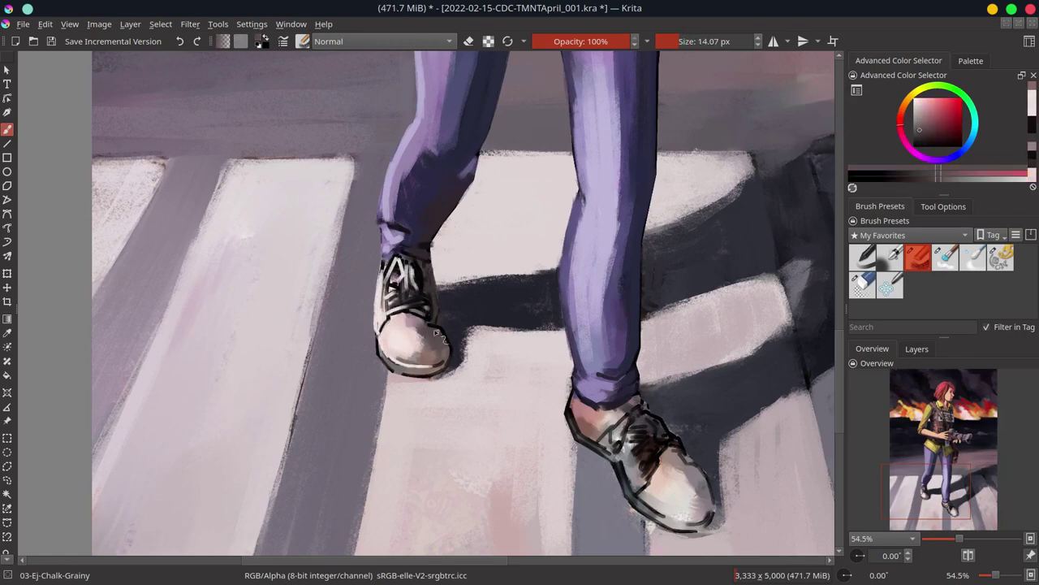
ctrl+click(431, 326)
key(bracketright)
key(bracketright)
ctrl+click(553, 403)
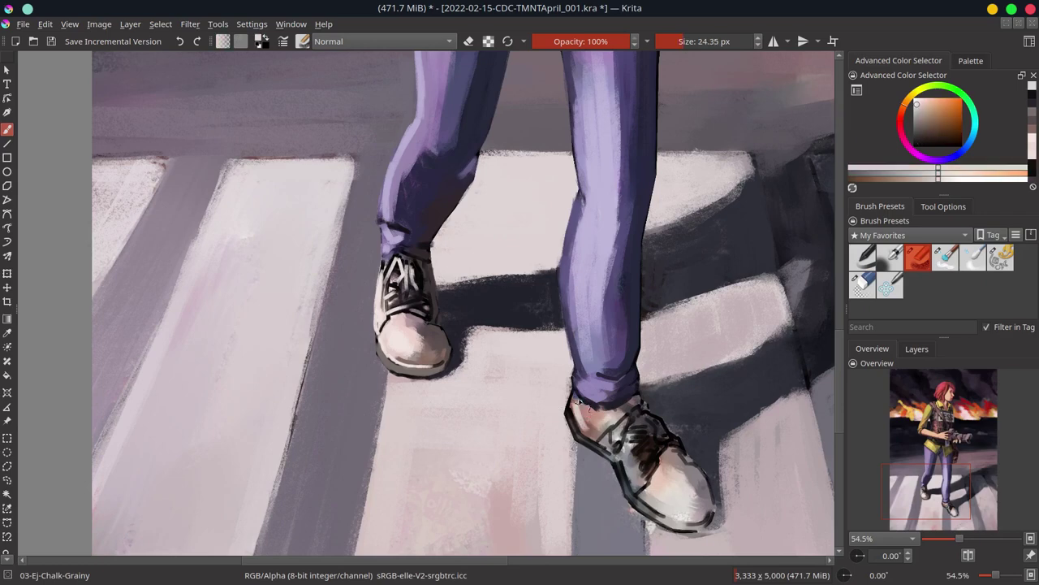
mouse_move(571, 399)
mouse_down()
mouse_move(581, 430)
mouse_move(573, 428)
mouse_up()
ctrl+click(573, 422)
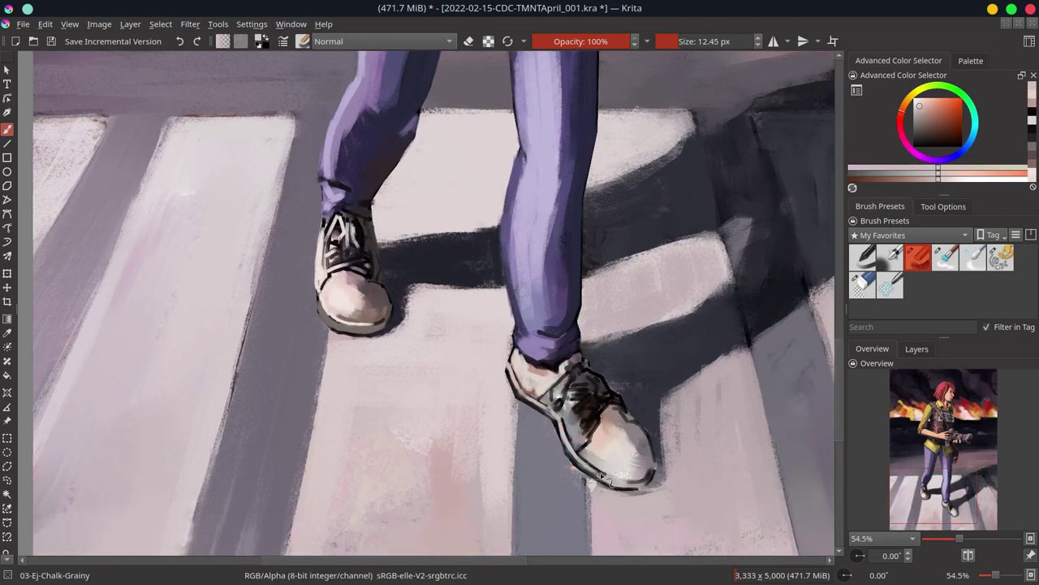
Step: Add strokes on the right shoe and a dark line along its sole
drag(719, 439, 660, 397)
ctrl+click(609, 471)
drag(597, 459, 629, 483)
key(bracketright)
ctrl+click(560, 406)
drag(519, 382, 650, 487)
ctrl+click(578, 408)
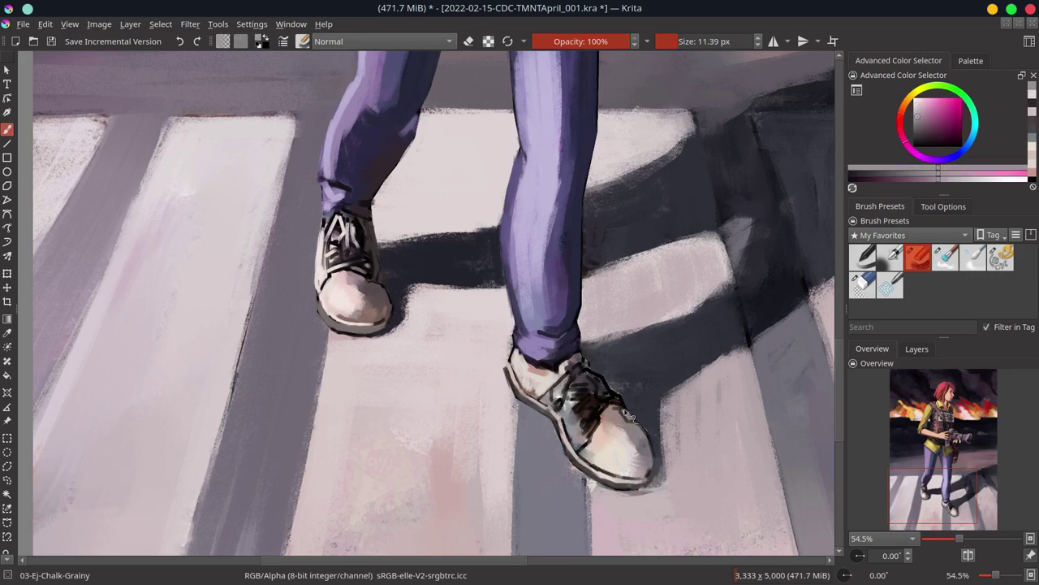
Step: Paint pale criss-crossed laces across the right shoe with a fine brush
key(bracketleft)
mouse_move(578, 409)
mouse_down()
mouse_move(571, 416)
mouse_move(618, 367)
mouse_up()
ctrl+click(582, 441)
ctrl+click(592, 369)
key(bracketright)
key(bracketright)
key(bracketright)
ctrl+click(536, 387)
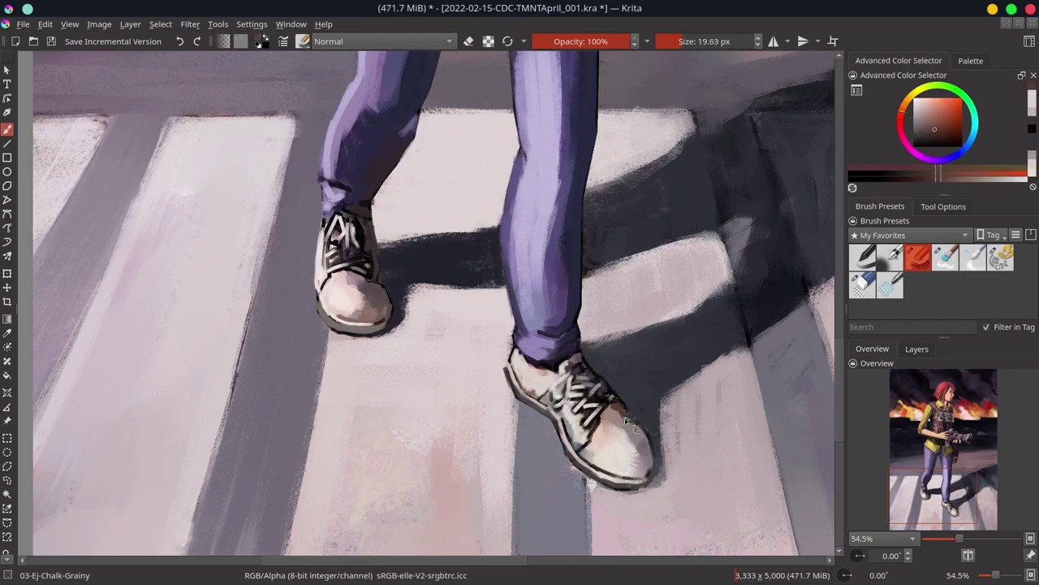
ctrl+click(627, 425)
key(bracketleft)
key(bracketleft)
key(bracketleft)
ctrl+click(557, 393)
scroll(556, 393, up, 3)
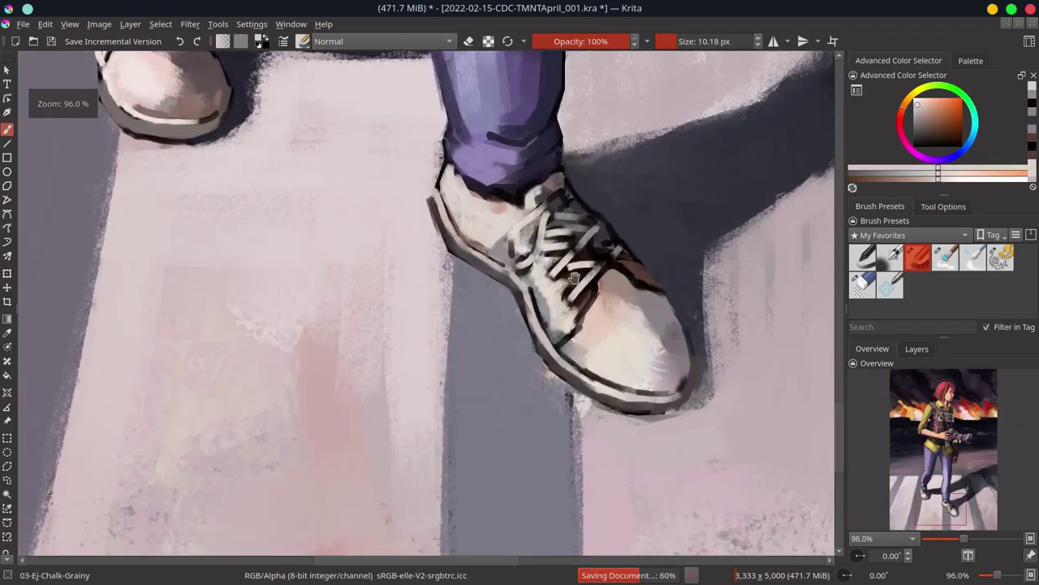
ctrl+click(575, 293)
key(bracketright)
Step: Zoom out to show the whole illustration and save the painting
scroll(575, 294, down, 5)
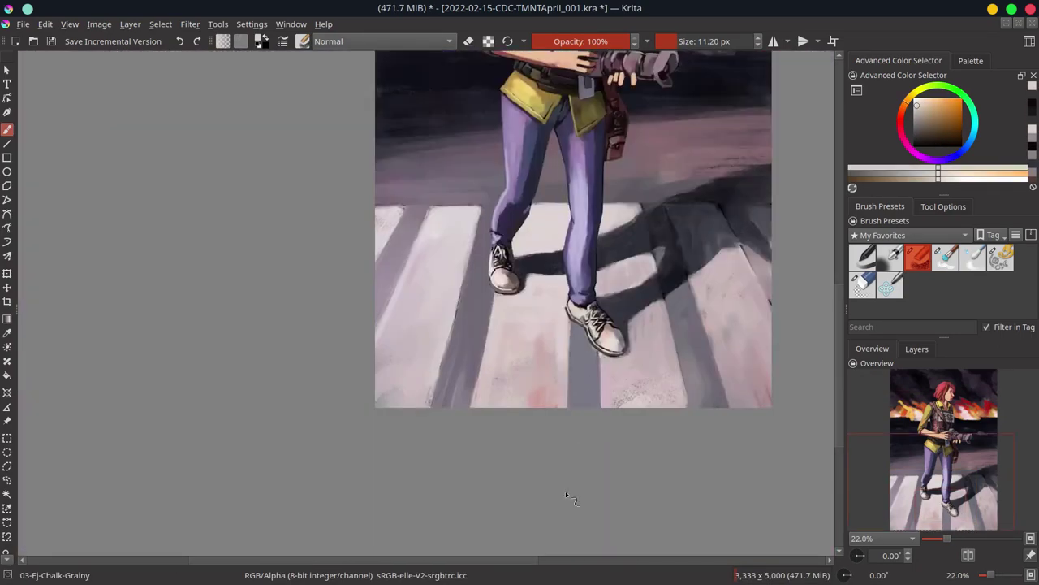
scroll(565, 491, up, 2)
drag(565, 492, 633, 324)
scroll(671, 205, down, 4)
scroll(672, 205, up, 2)
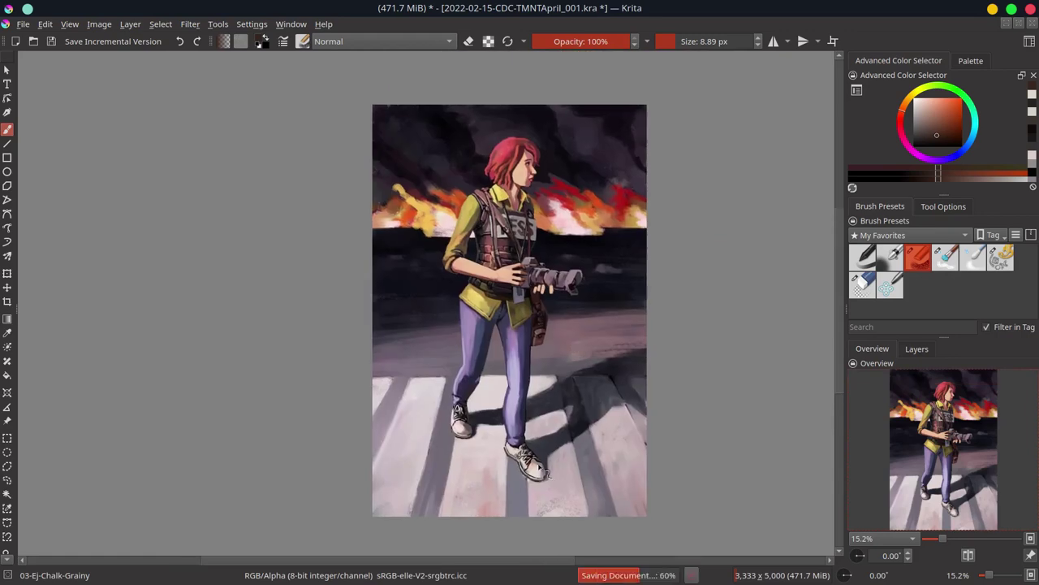
scroll(534, 415, up, 3)
ctrl+click(534, 414)
scroll(575, 394, down, 4)
key(bracketright)
key(bracketright)
key(bracketright)
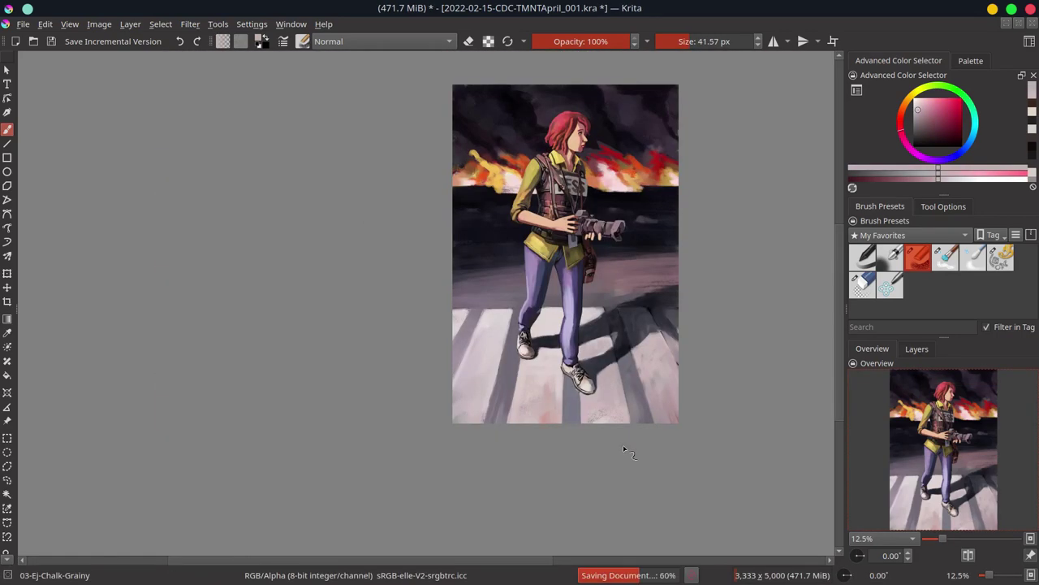
click(50, 42)
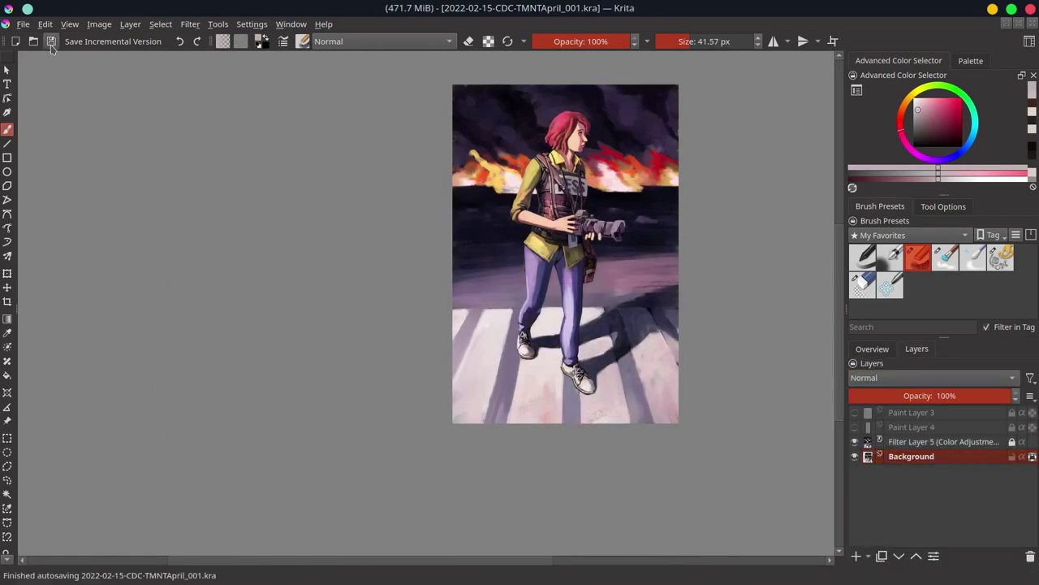